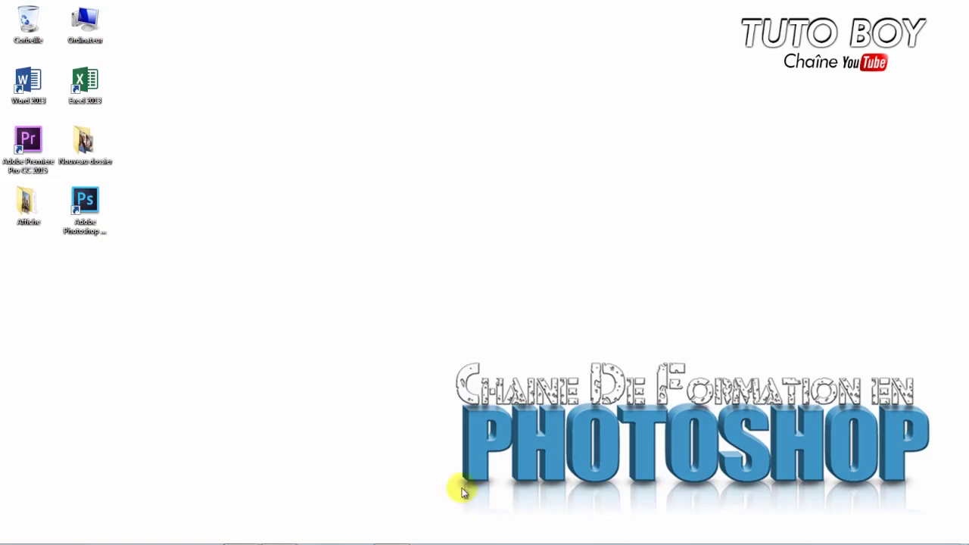
# Launch Photoshop and create a new A4 document, 21 × 29,7 cm at 300 ppi
pyautogui.doubleClick(88, 203)
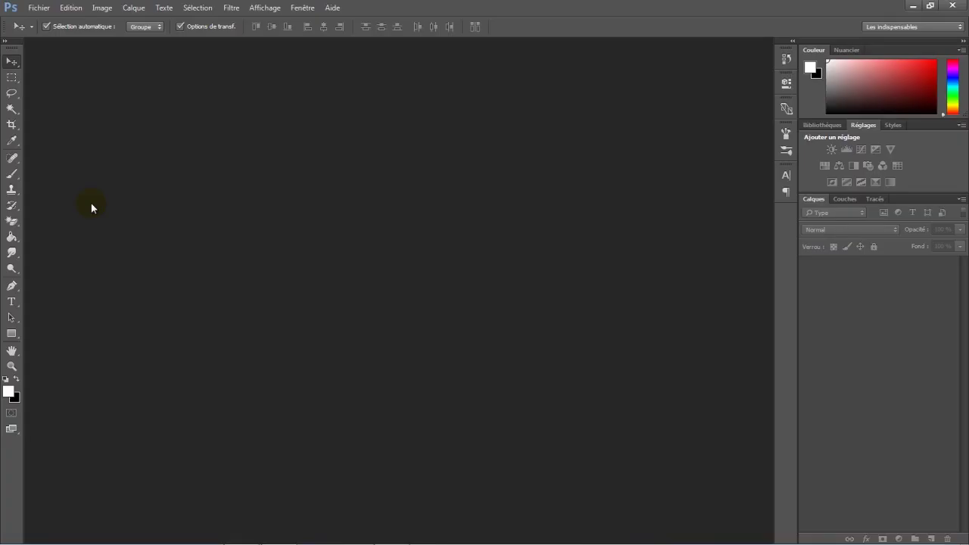
pyautogui.click(42, 10)
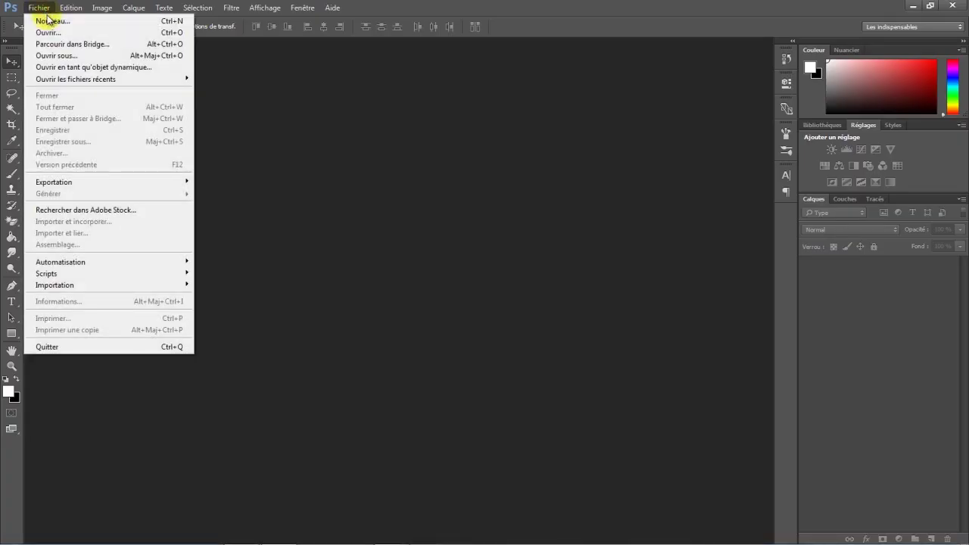
pyautogui.click(50, 21)
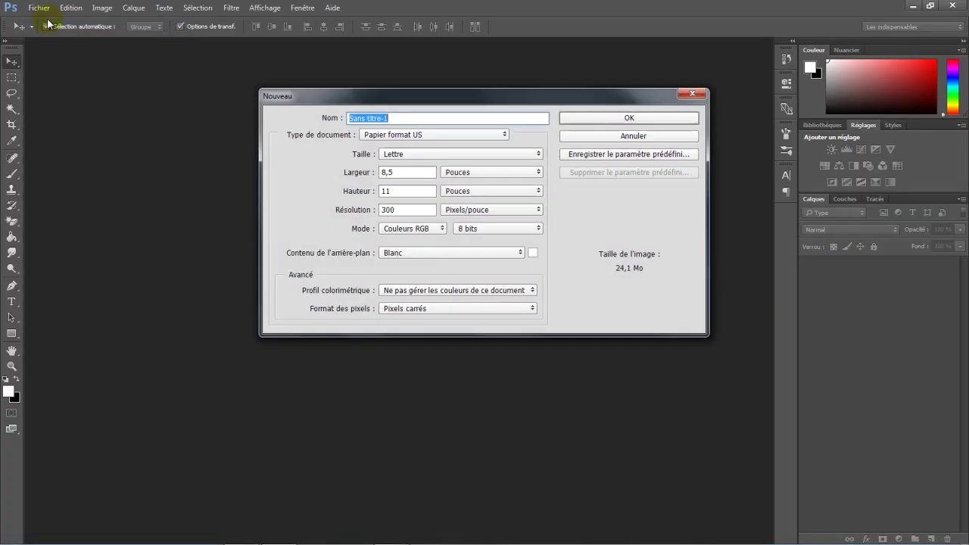
pyautogui.click(436, 134)
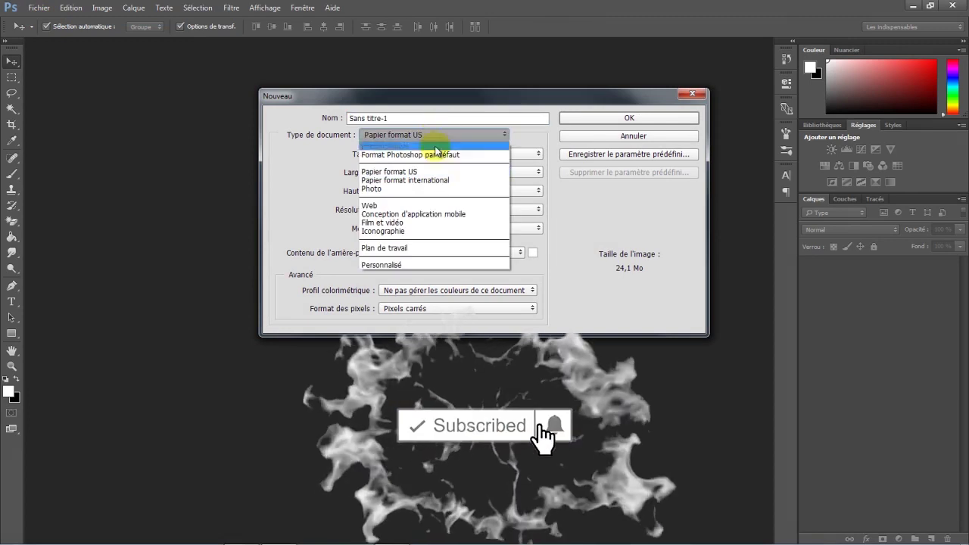
pyautogui.click(429, 180)
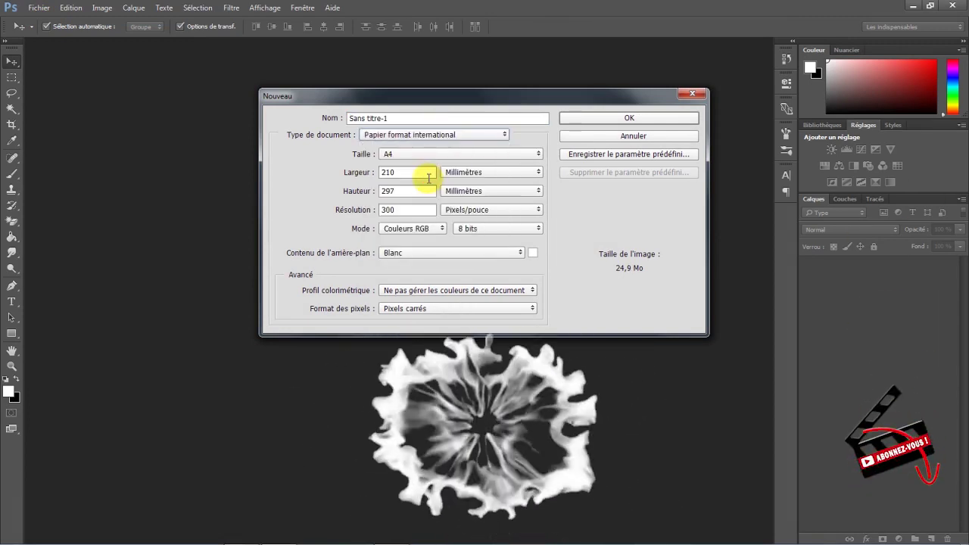
pyautogui.click(451, 172)
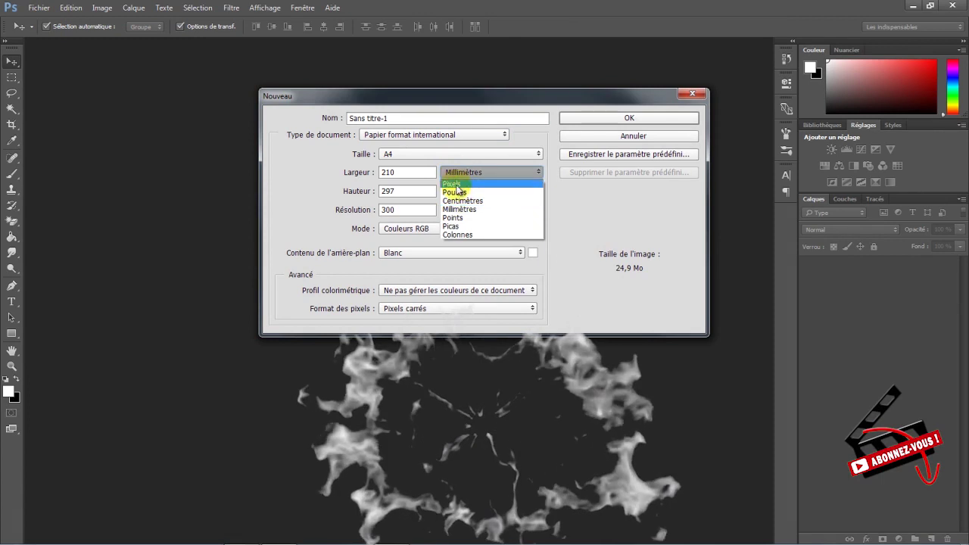
pyautogui.click(462, 201)
pyautogui.moveTo(403, 173)
pyautogui.mouseDown()
pyautogui.moveTo(385, 172)
pyautogui.moveTo(384, 191)
pyautogui.mouseUp()
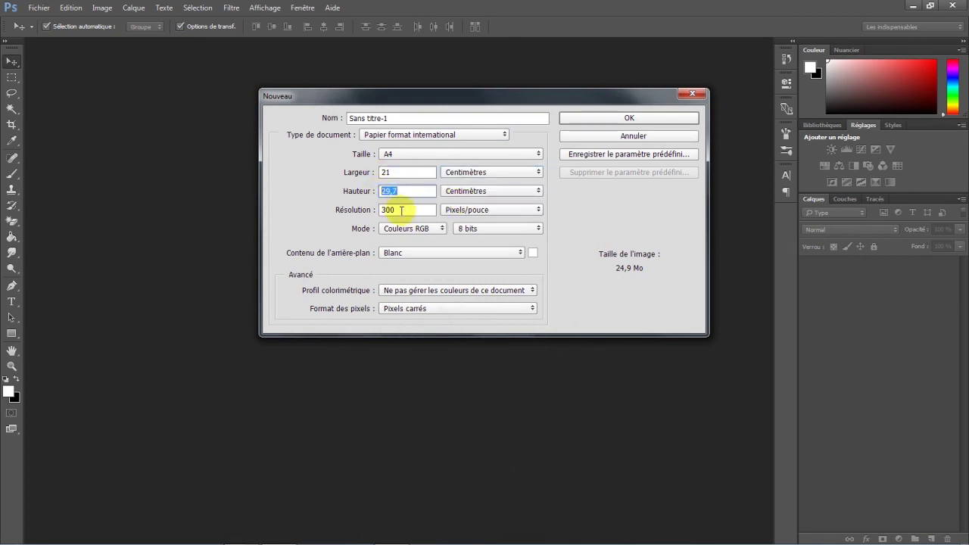
pyautogui.doubleClick(383, 210)
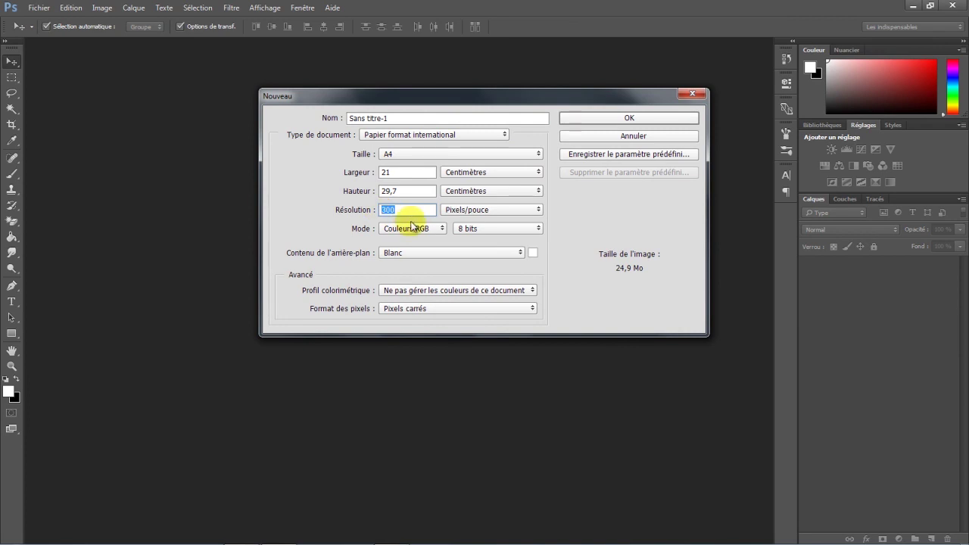
pyautogui.click(575, 121)
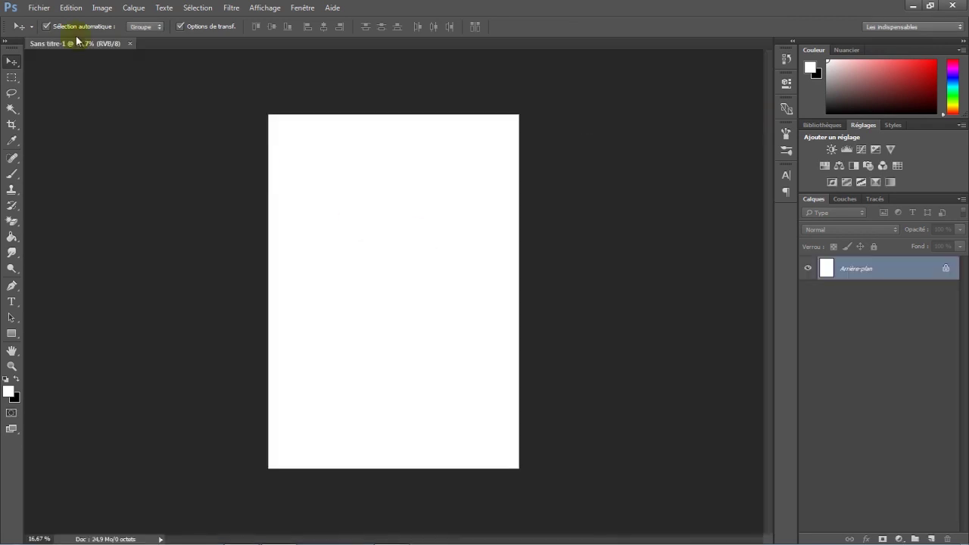
# Import and link the city skyline photo 215 from the Affiche folder
pyautogui.click(40, 9)
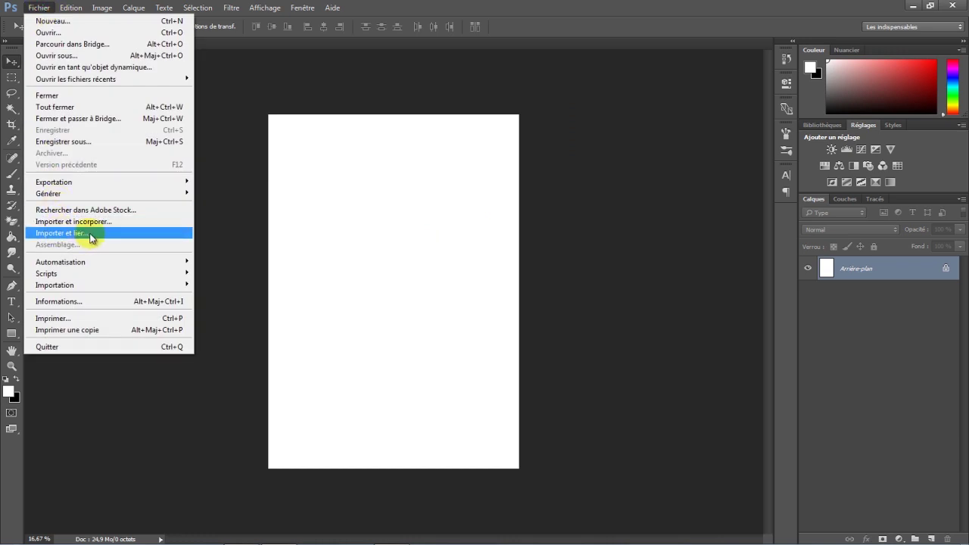
pyautogui.click(92, 238)
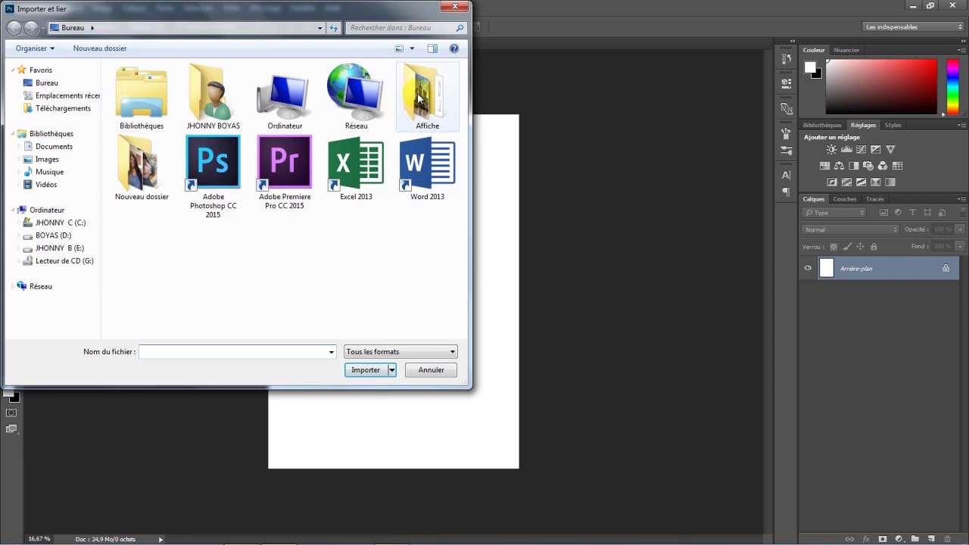
pyautogui.doubleClick(418, 97)
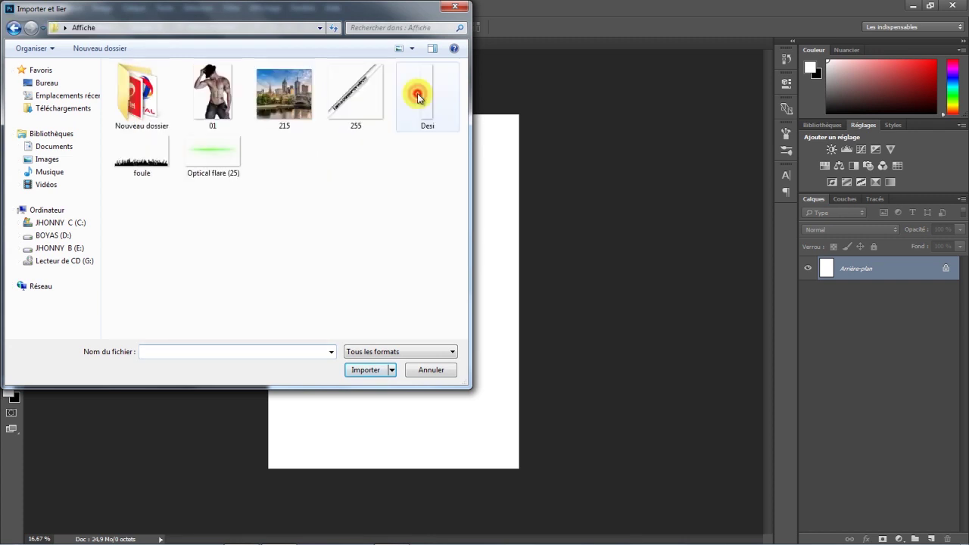
pyautogui.click(295, 109)
pyautogui.click(361, 372)
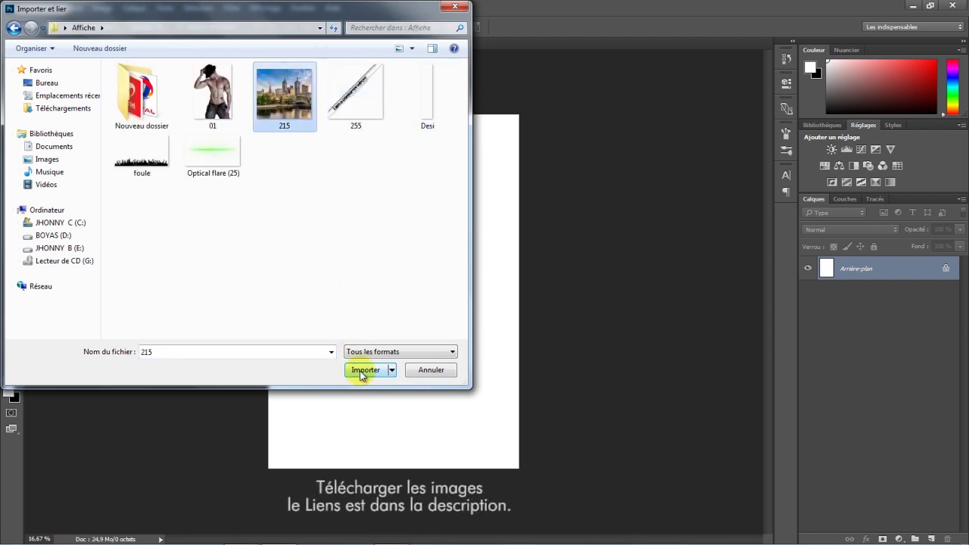
# Scale photo 215 proportionally to fill the canvas height, shift it left, and lower its opacity
pyautogui.click(219, 28)
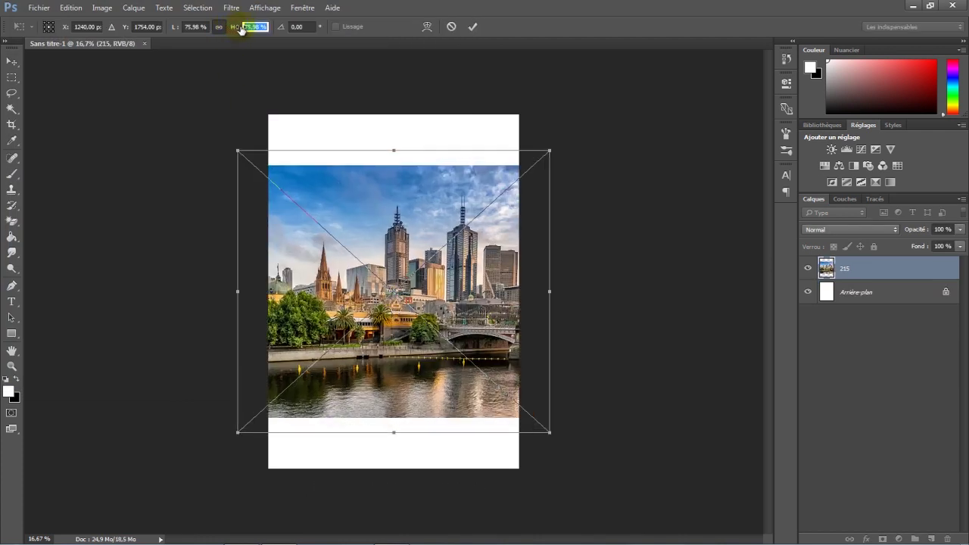
pyautogui.moveTo(232, 28); pyautogui.dragTo(253, 28)
pyautogui.moveTo(463, 186); pyautogui.dragTo(394, 184)
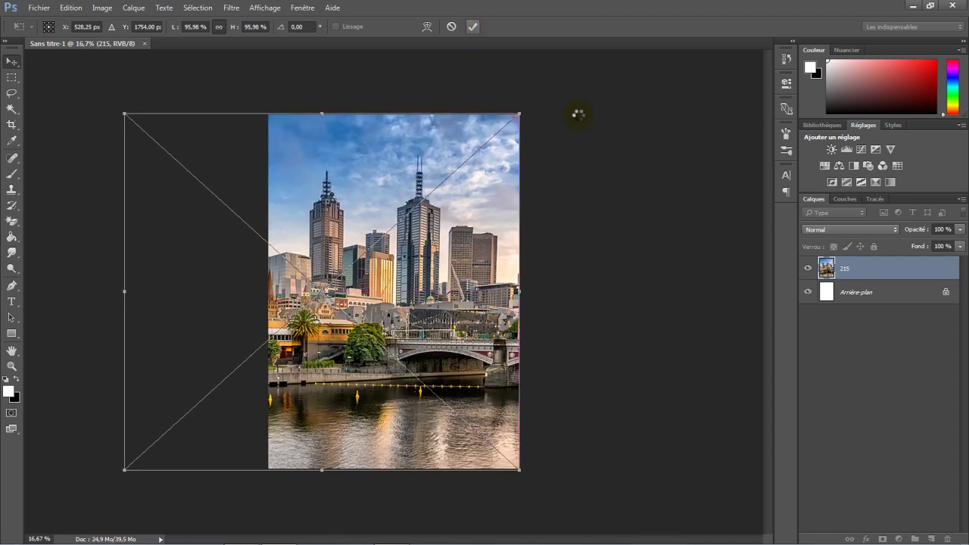
pyautogui.click(908, 270)
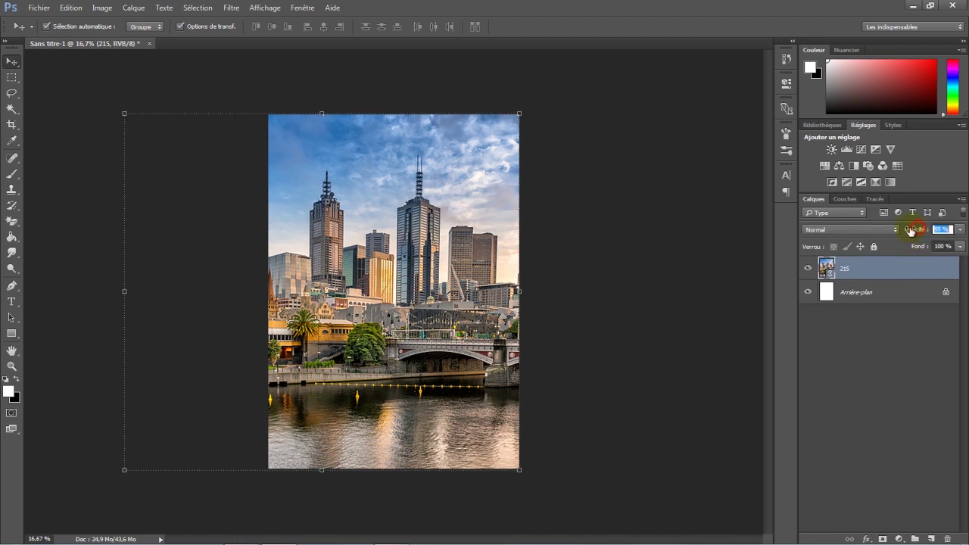
pyautogui.moveTo(911, 231); pyautogui.dragTo(908, 232)
# Duplicate the background layer, move the copy above photo 215, and add a Gradient Overlay
pyautogui.moveTo(920, 292); pyautogui.dragTo(931, 539)
pyautogui.moveTo(904, 297); pyautogui.dragTo(896, 265)
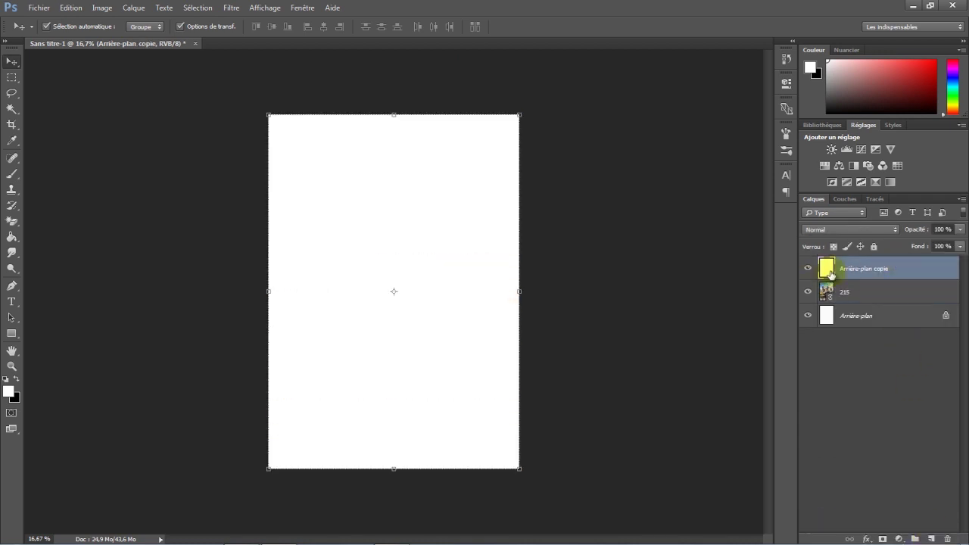
pyautogui.click(903, 276)
pyautogui.doubleClick(921, 271)
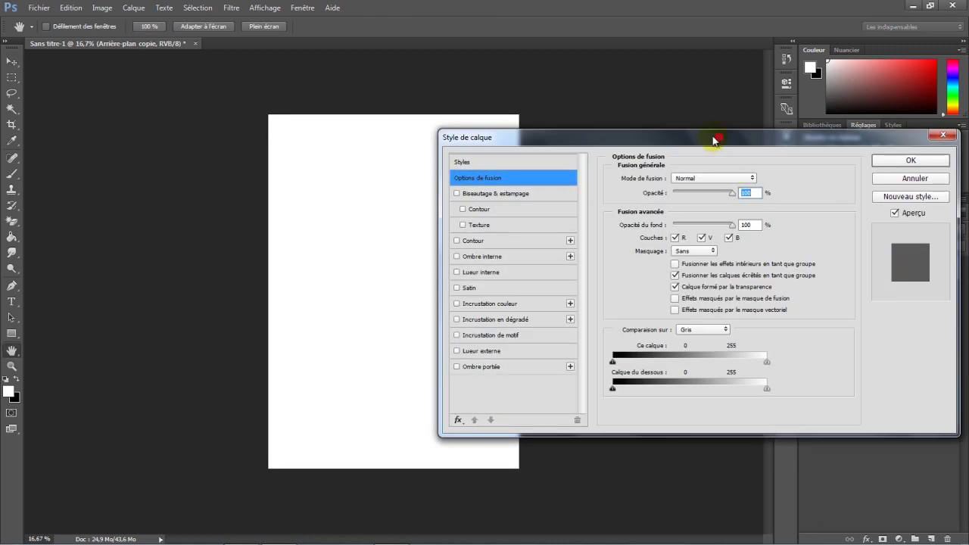
pyautogui.moveTo(713, 140); pyautogui.dragTo(658, 123)
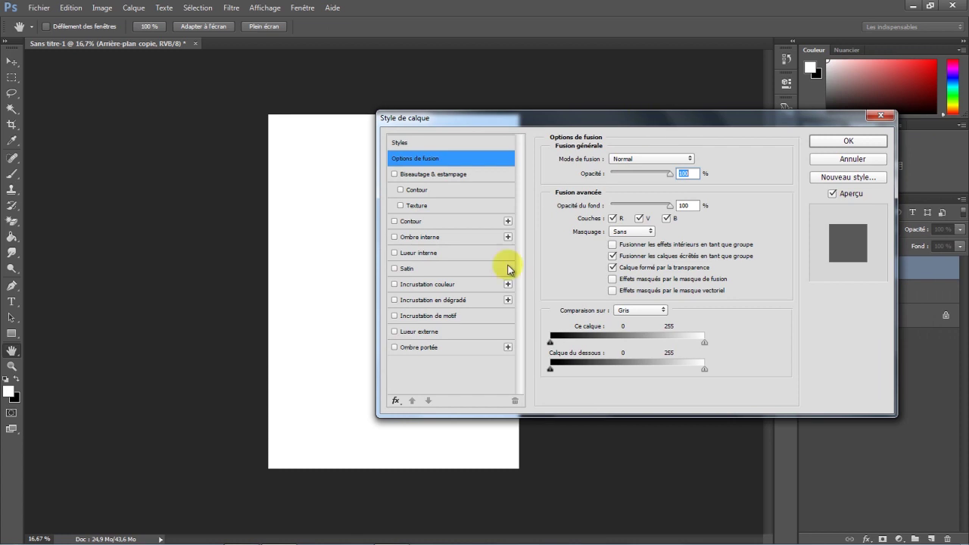
pyautogui.click(457, 301)
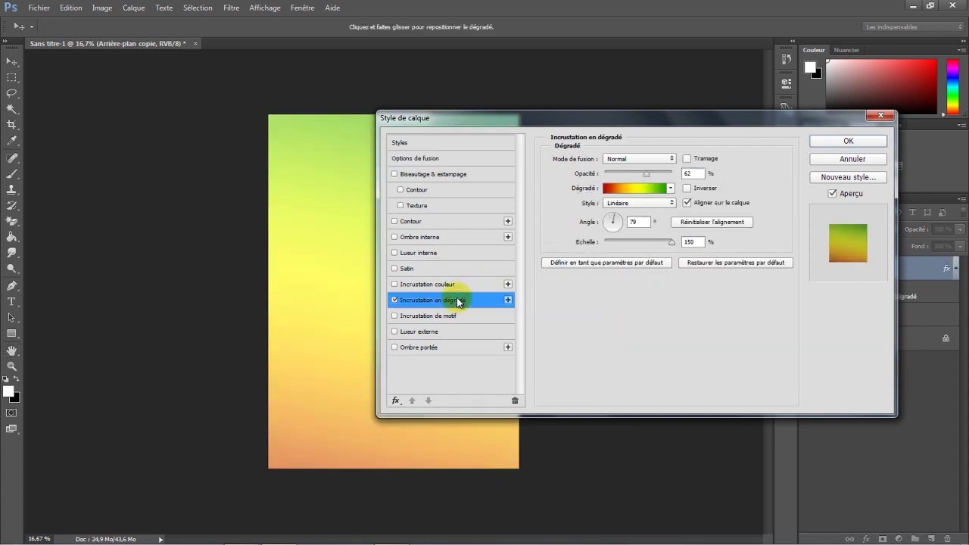
# Remove the gradient's middle yellow stop and set the left stop to light blue 99caf5
pyautogui.click(656, 189)
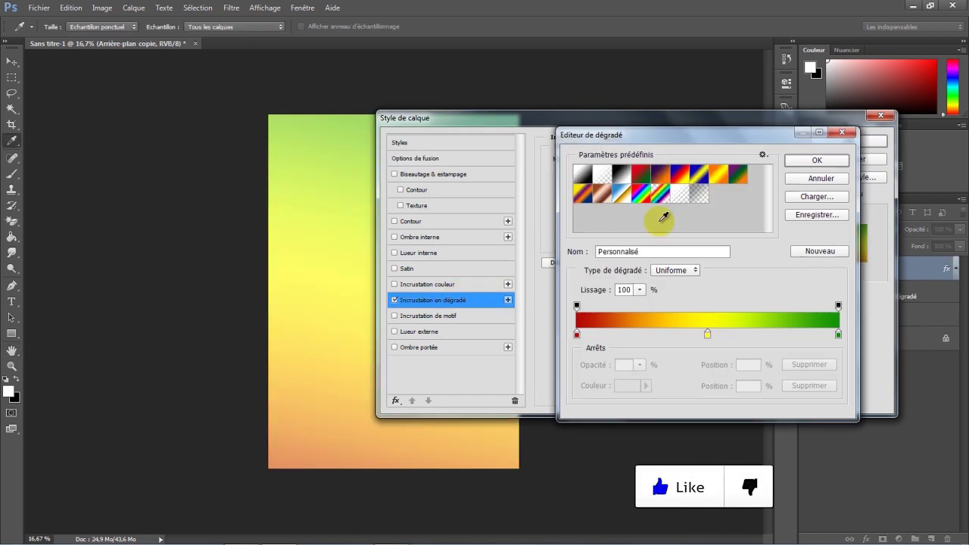
pyautogui.moveTo(707, 332); pyautogui.dragTo(708, 348)
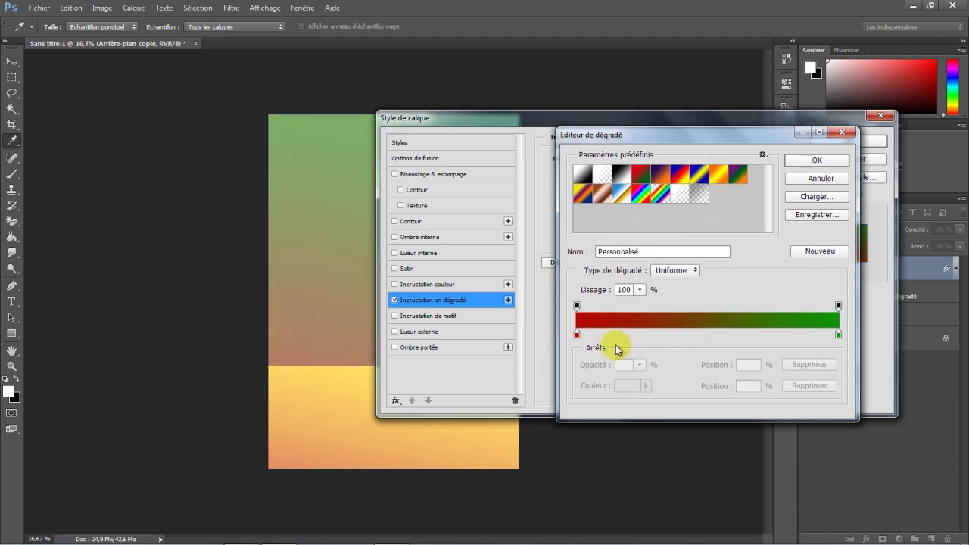
pyautogui.click(577, 335)
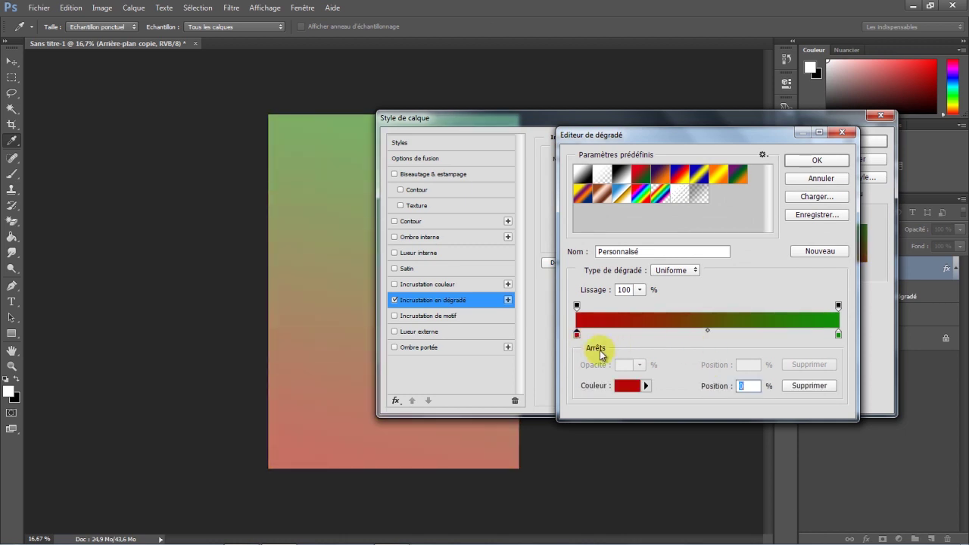
pyautogui.click(625, 386)
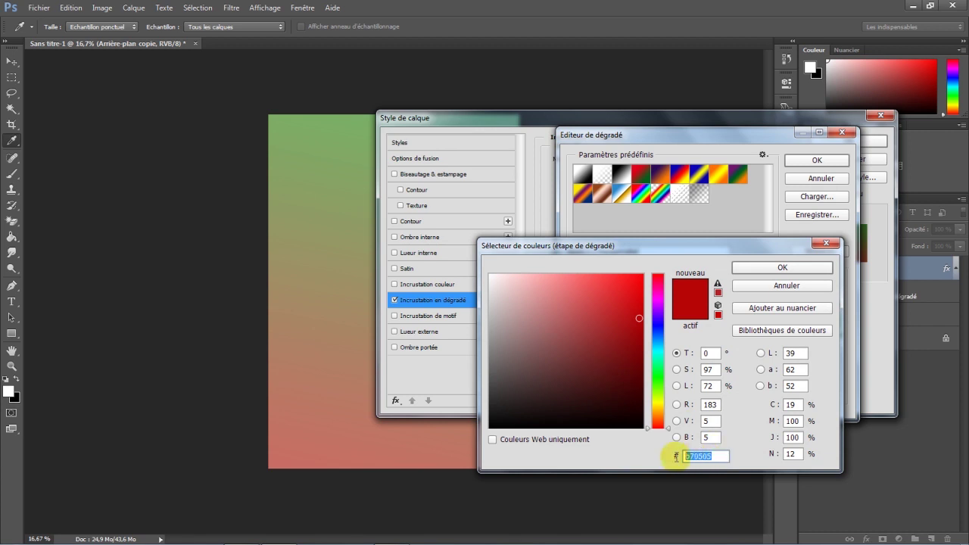
pyautogui.write('99caf5')
pyautogui.moveTo(676, 456); pyautogui.dragTo(715, 456)
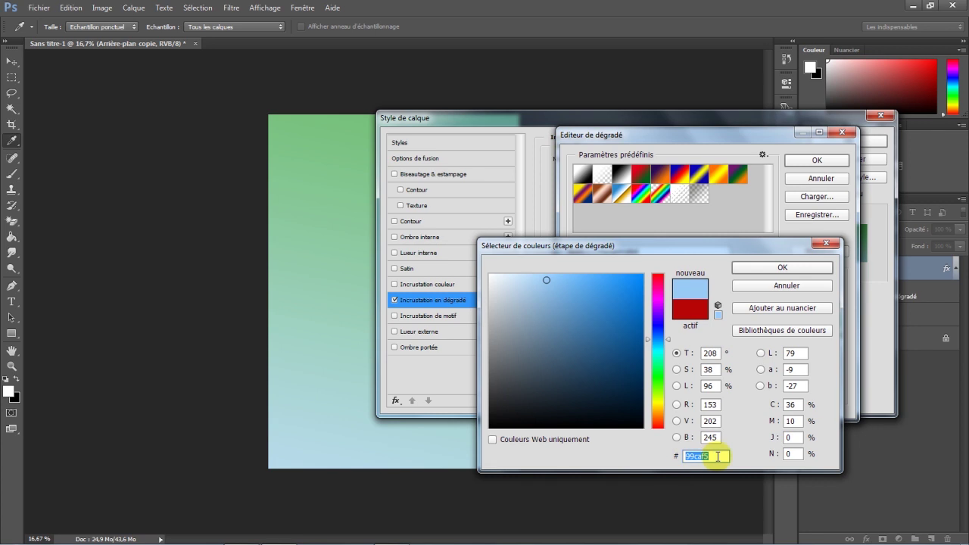
pyautogui.click(772, 269)
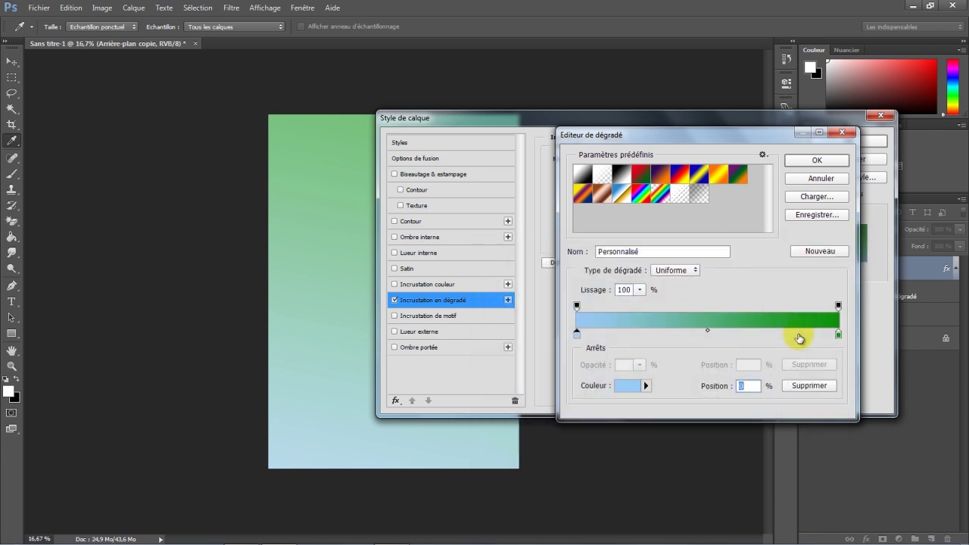
# Set the gradient's right stop to dark blue 023a74 and apply the edited gradient
pyautogui.click(838, 336)
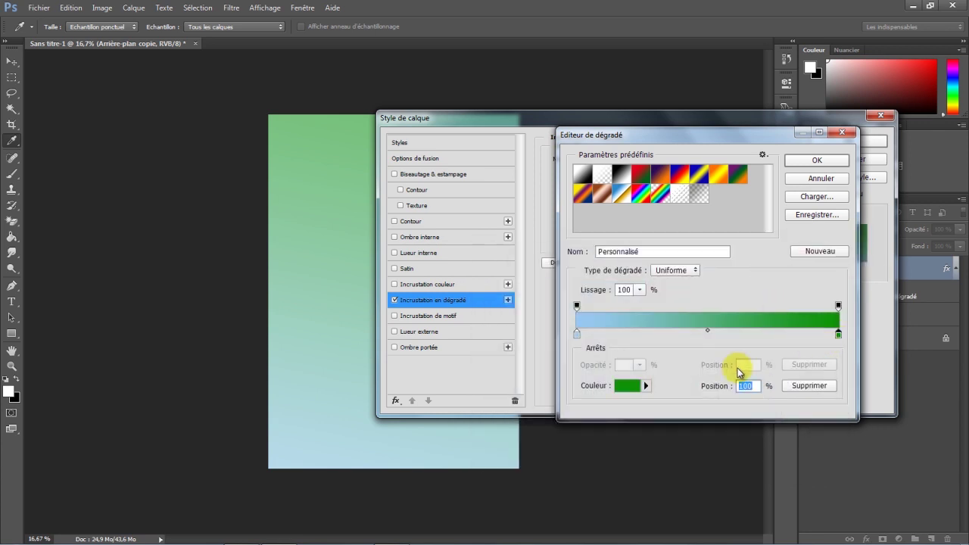
pyautogui.click(634, 386)
pyautogui.moveTo(685, 456); pyautogui.dragTo(711, 456)
pyautogui.write('023a74')
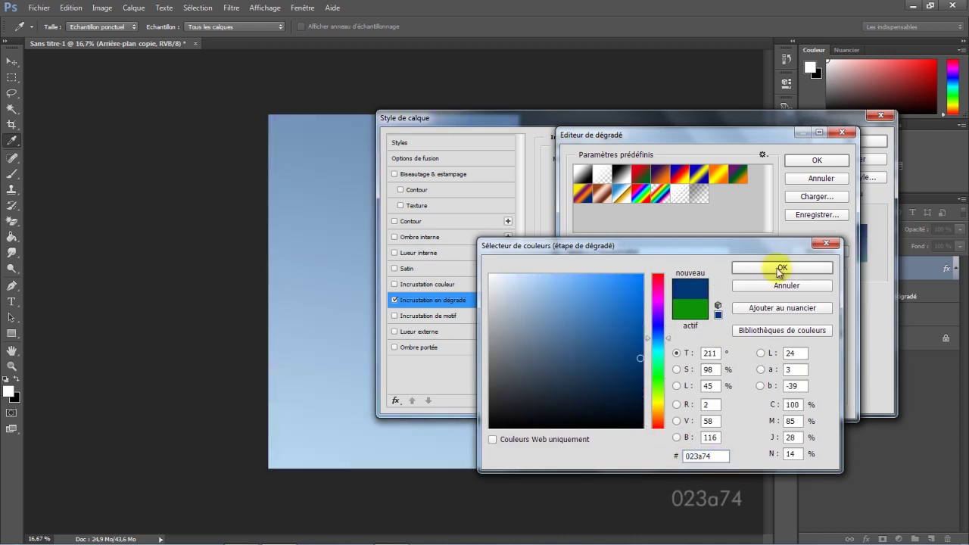
pyautogui.click(777, 266)
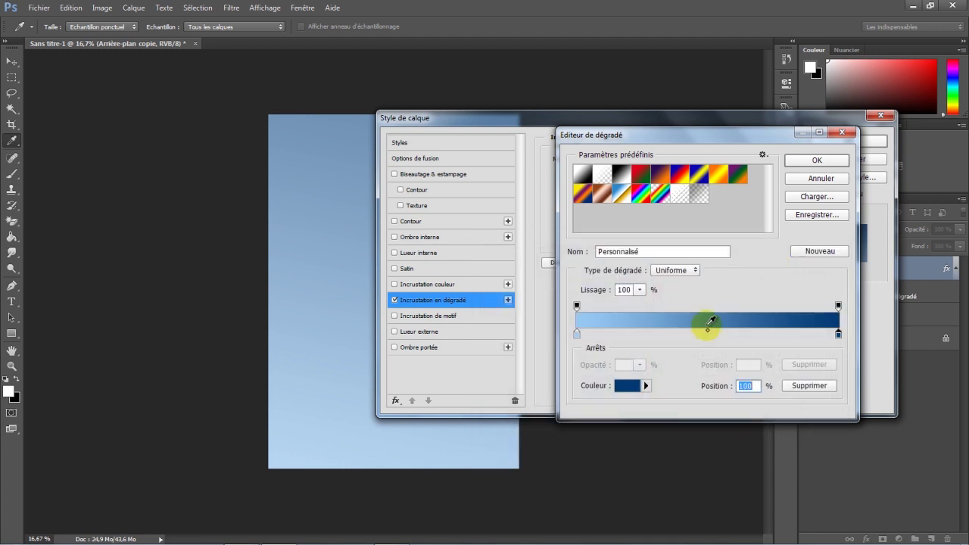
pyautogui.click(832, 165)
# Raise the gradient overlay's opacity and set its angle to 90°
pyautogui.moveTo(646, 174); pyautogui.dragTo(671, 173)
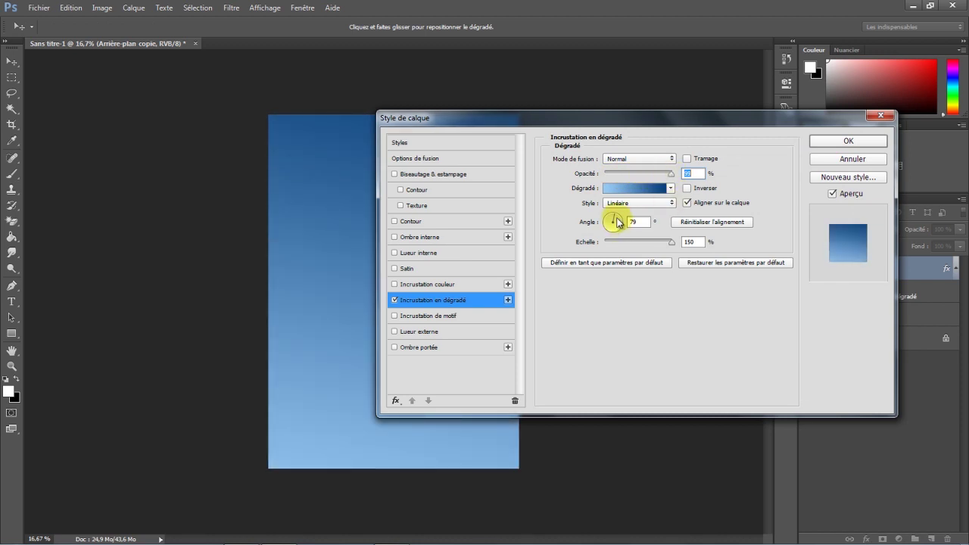
pyautogui.moveTo(617, 222)
pyautogui.mouseDown()
pyautogui.moveTo(620, 229)
pyautogui.moveTo(613, 223)
pyautogui.mouseUp()
pyautogui.doubleClick(640, 222)
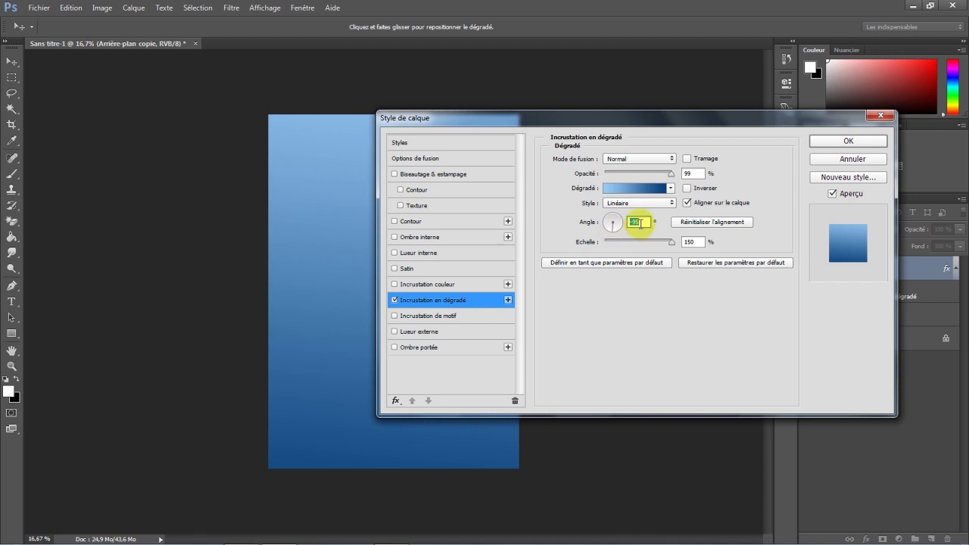
pyautogui.write('90')
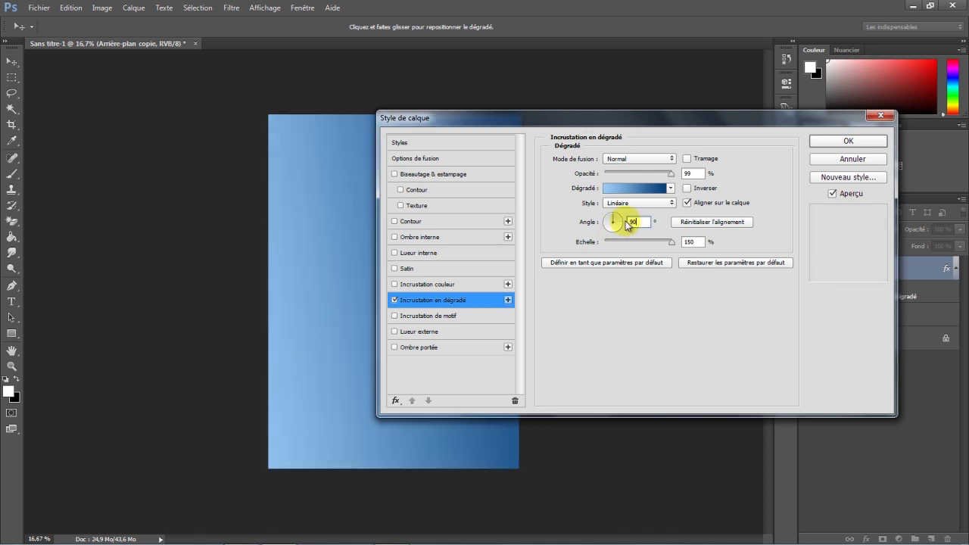
pyautogui.click(816, 143)
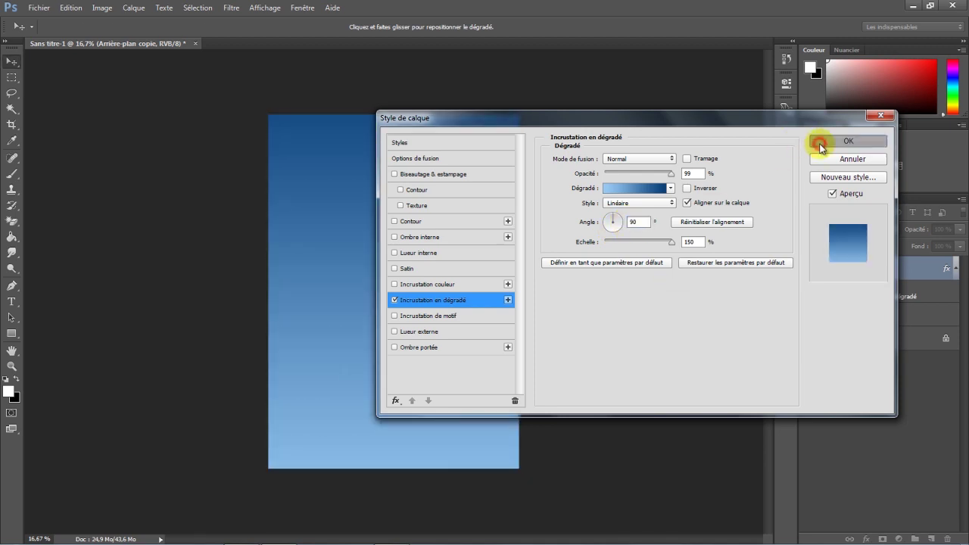
# Set the background copy layer's opacity to 50% and deselect it
pyautogui.click(957, 269)
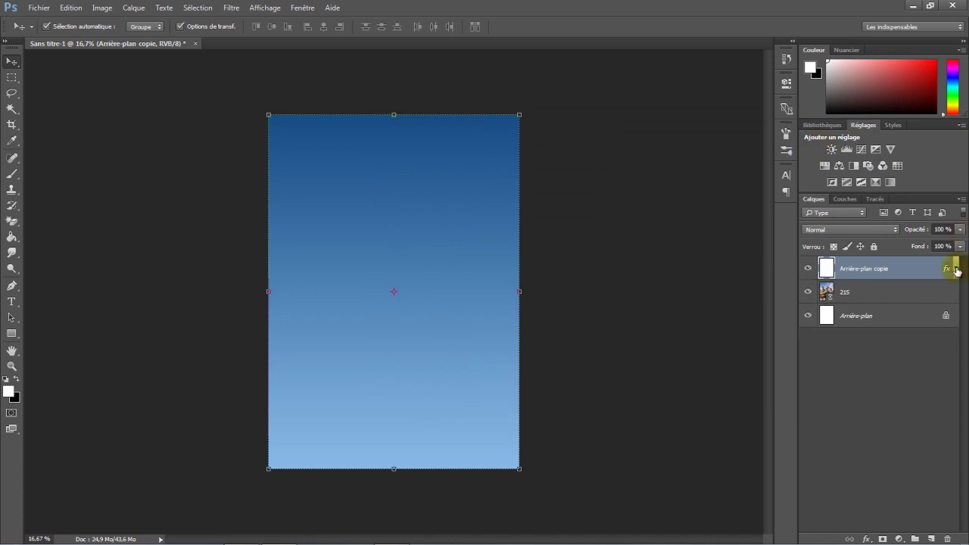
pyautogui.write('50')
pyautogui.press('Return')
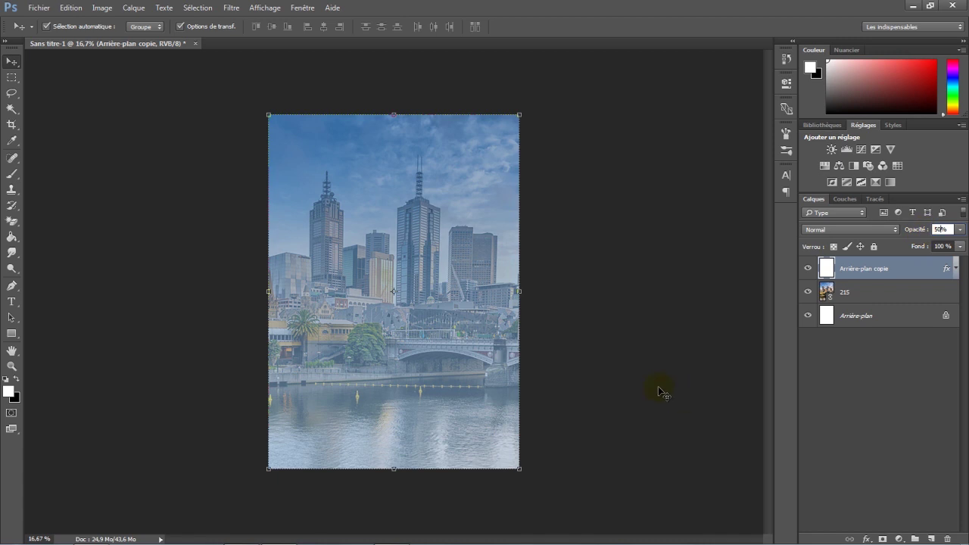
pyautogui.click(658, 387)
# Import and link photo 01 of the hatted man into the poster
pyautogui.click(47, 9)
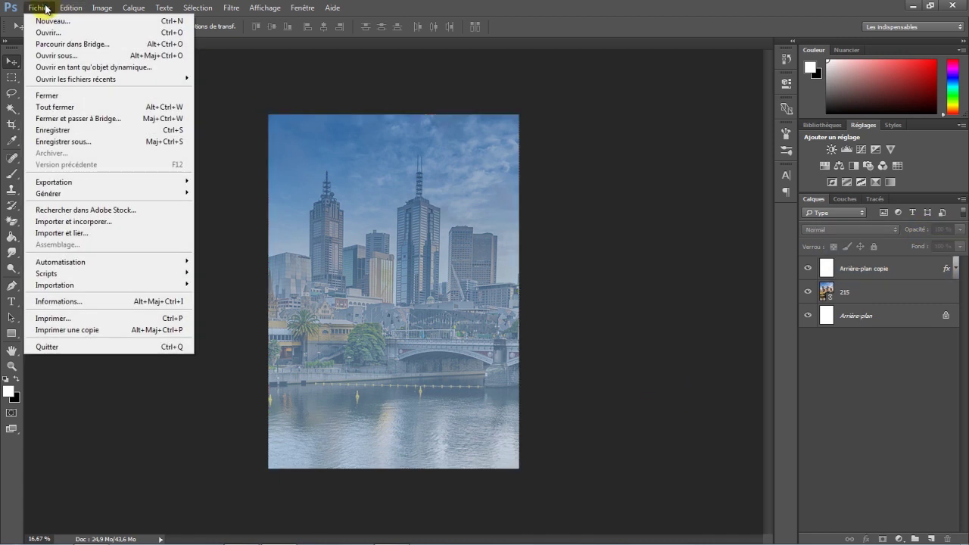
pyautogui.click(66, 233)
pyautogui.click(226, 89)
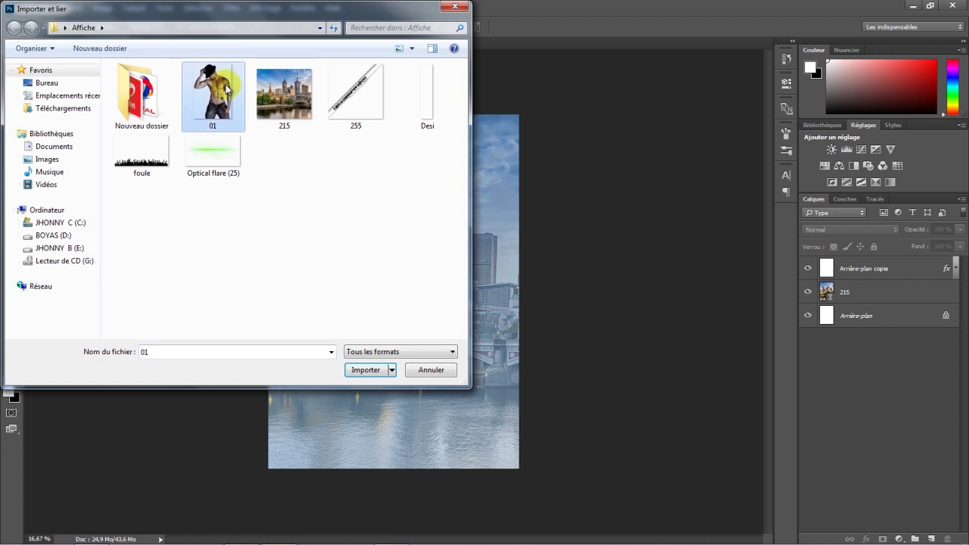
pyautogui.click(362, 370)
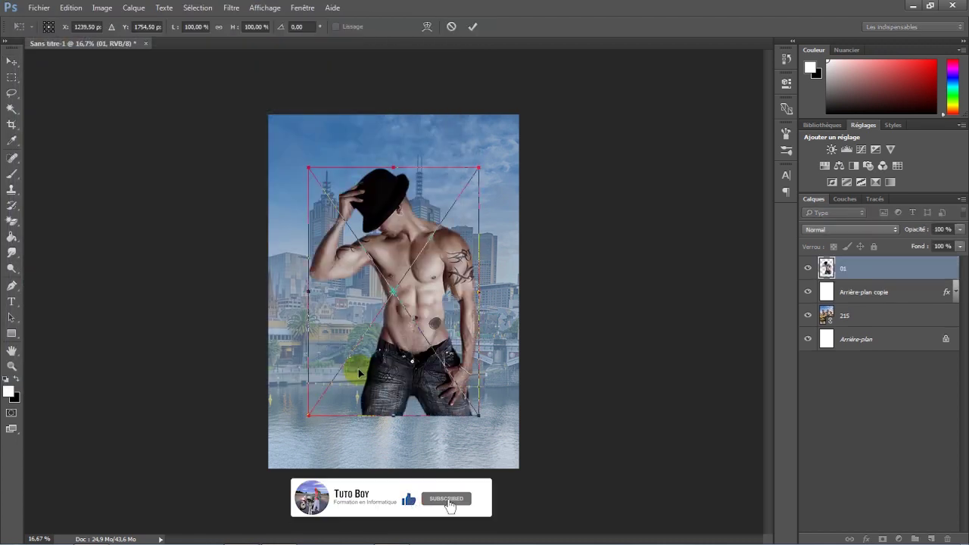
# Mirror the man photo horizontally, move it up-left, commit, and add a layer mask
pyautogui.rightClick(405, 253)
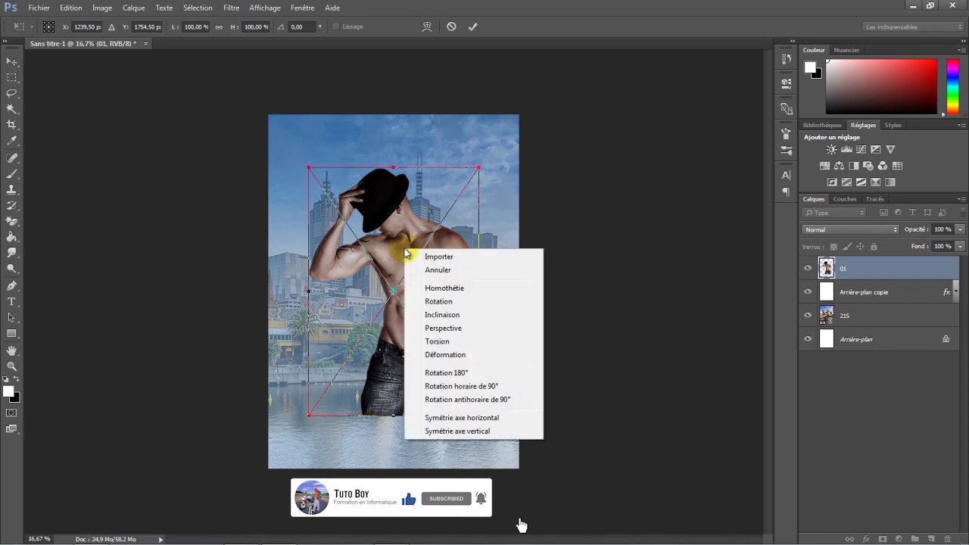
pyautogui.click(454, 419)
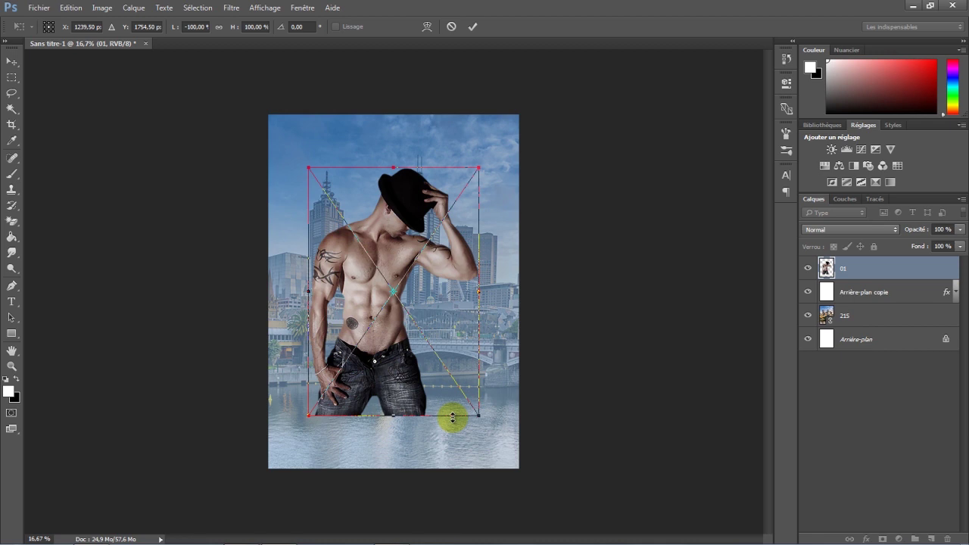
pyautogui.moveTo(407, 213); pyautogui.dragTo(368, 184)
pyautogui.click(478, 30)
pyautogui.click(891, 271)
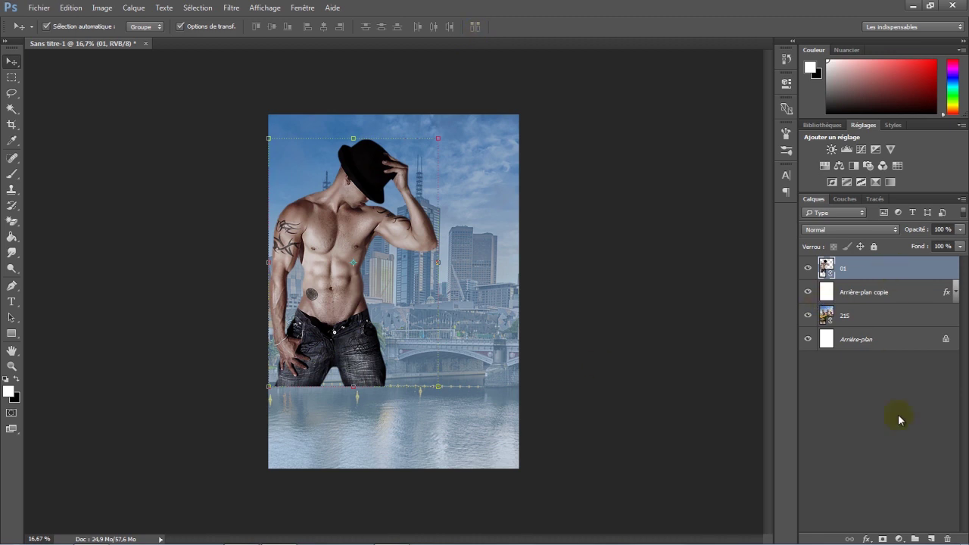
pyautogui.click(883, 539)
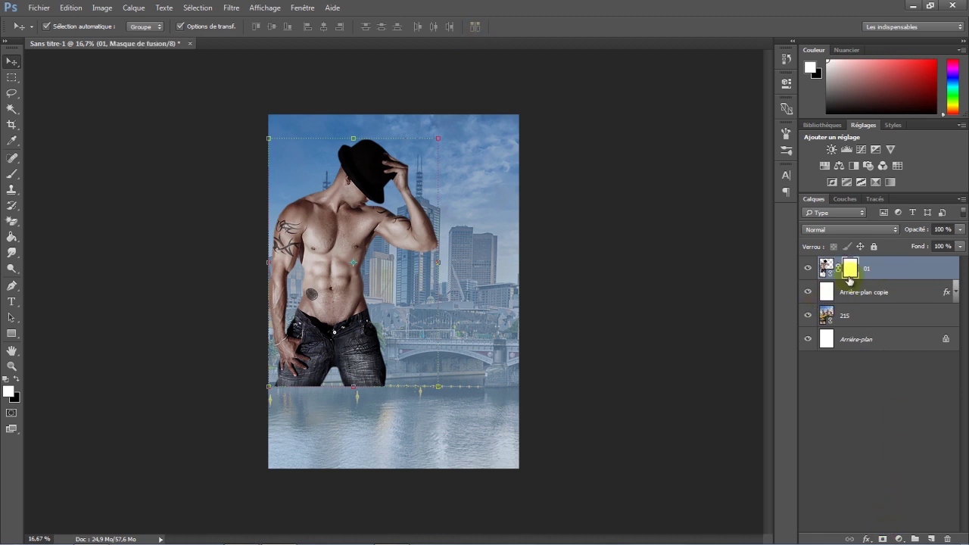
# Draw a vertical gradient on layer 01's mask with the Gradient tool
pyautogui.rightClick(19, 240)
pyautogui.click(44, 237)
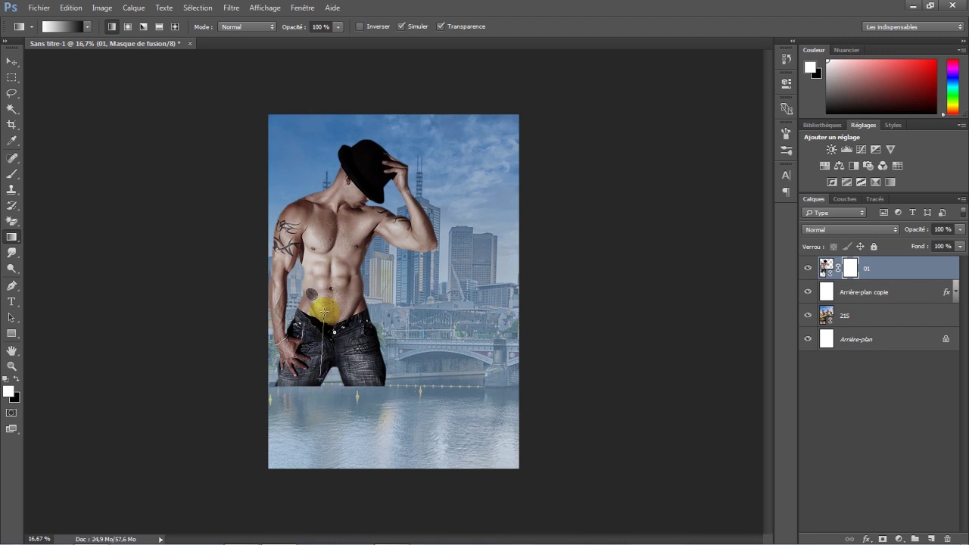
pyautogui.moveTo(323, 312); pyautogui.dragTo(323, 311)
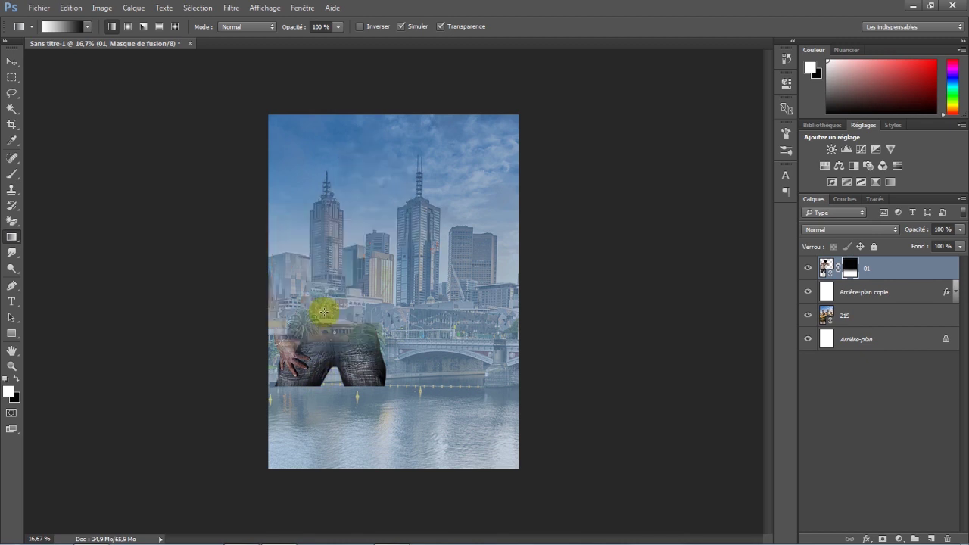
# Invert layer 01's mask so the torso shows, then nudge the man slightly right
pyautogui.click(822, 289)
pyautogui.doubleClick(852, 267)
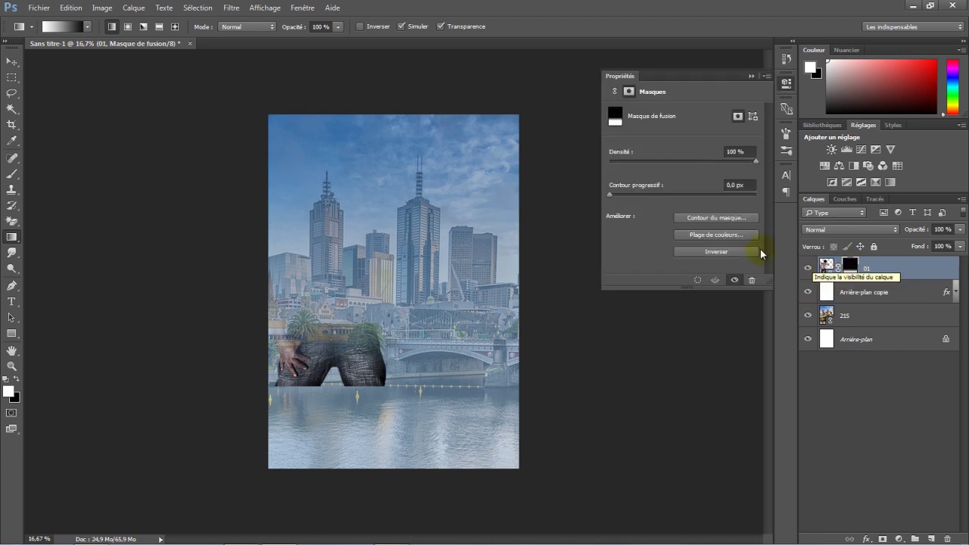
pyautogui.click(725, 253)
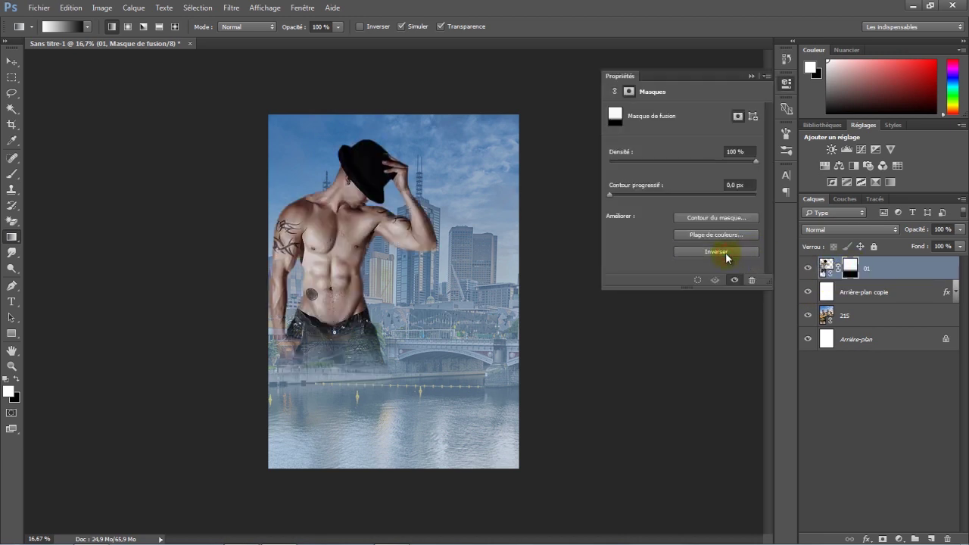
pyautogui.click(751, 76)
pyautogui.press('v')
pyautogui.moveTo(602, 288); pyautogui.dragTo(609, 288)
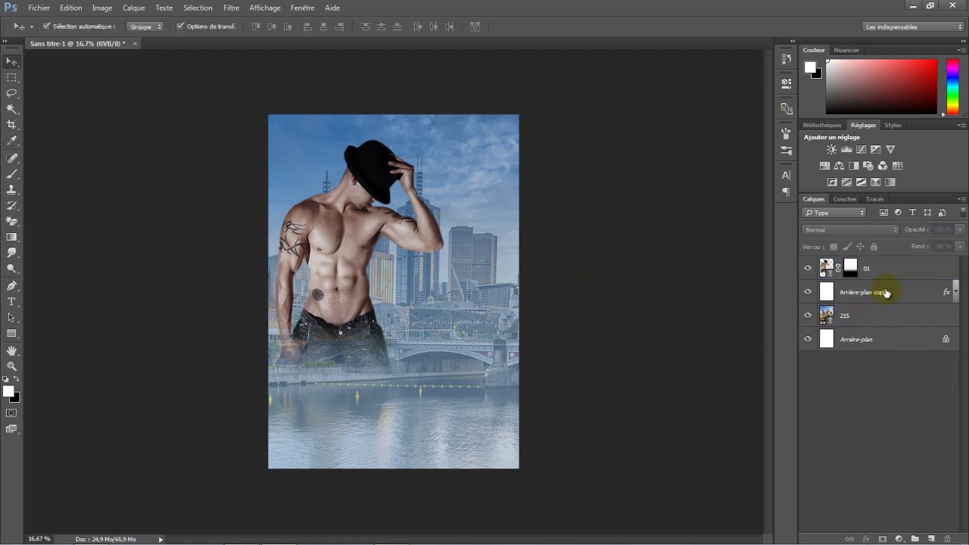
# Set the blue gradient layer's opacity to 75%
pyautogui.click(886, 293)
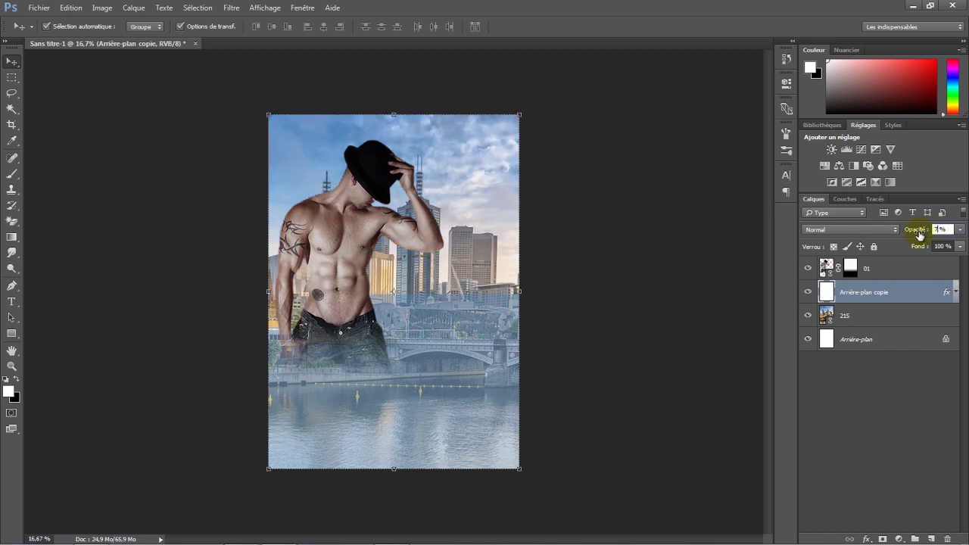
pyautogui.write('5')
pyautogui.press('Return')
pyautogui.click(644, 231)
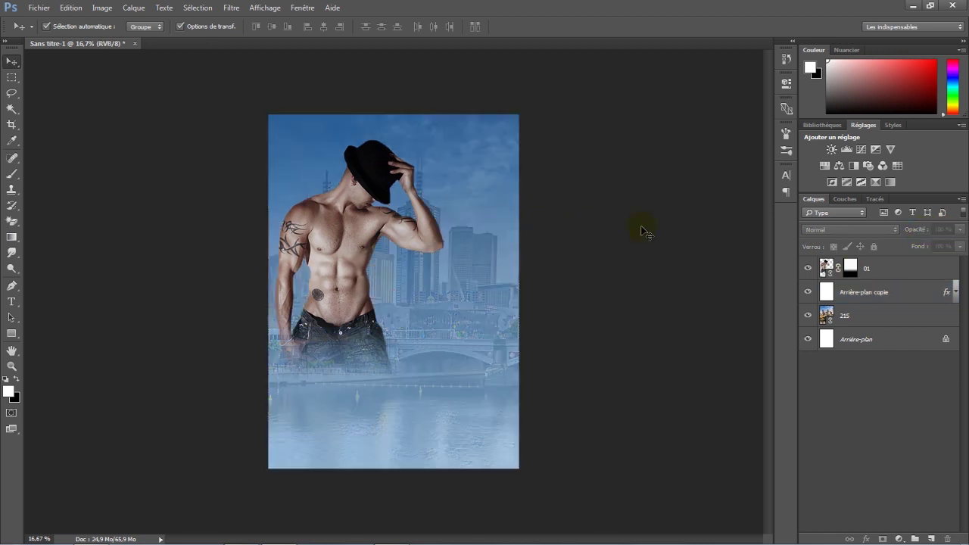
# Create a new layer above the man and fill it with blue sampled from the sky
pyautogui.click(914, 269)
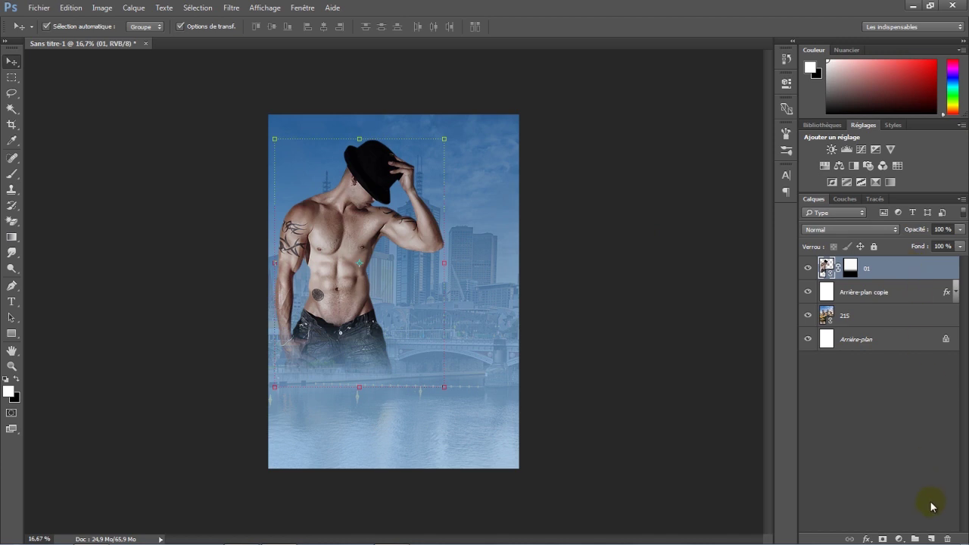
pyautogui.click(936, 539)
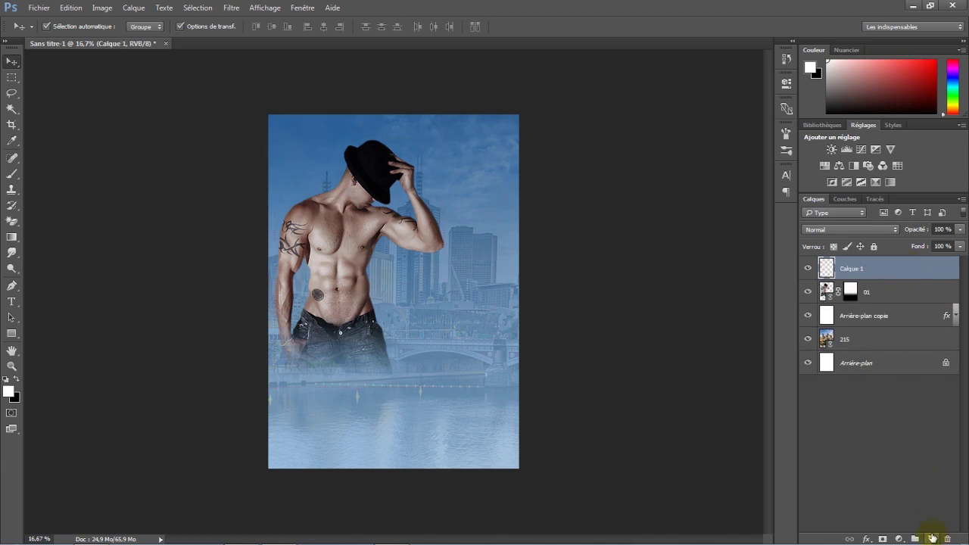
pyautogui.click(12, 141)
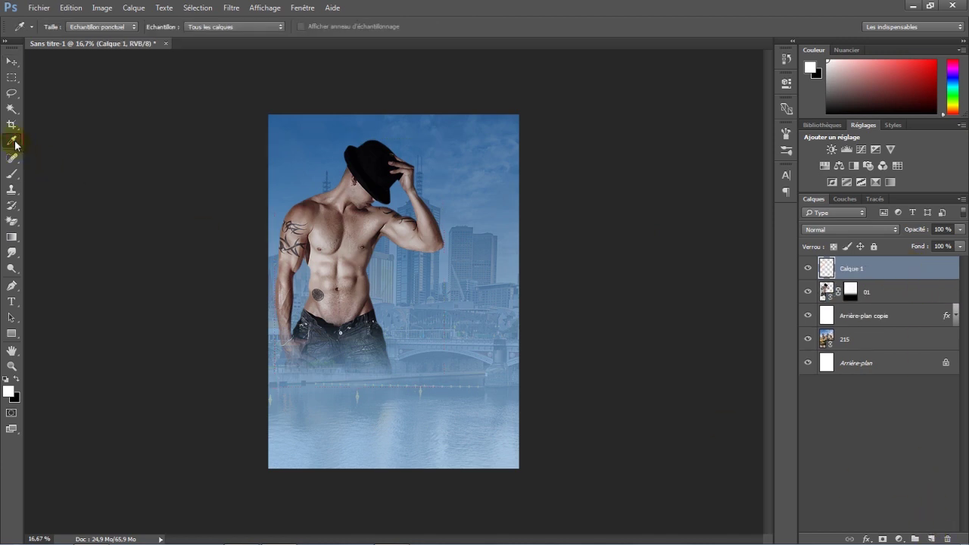
pyautogui.click(313, 123)
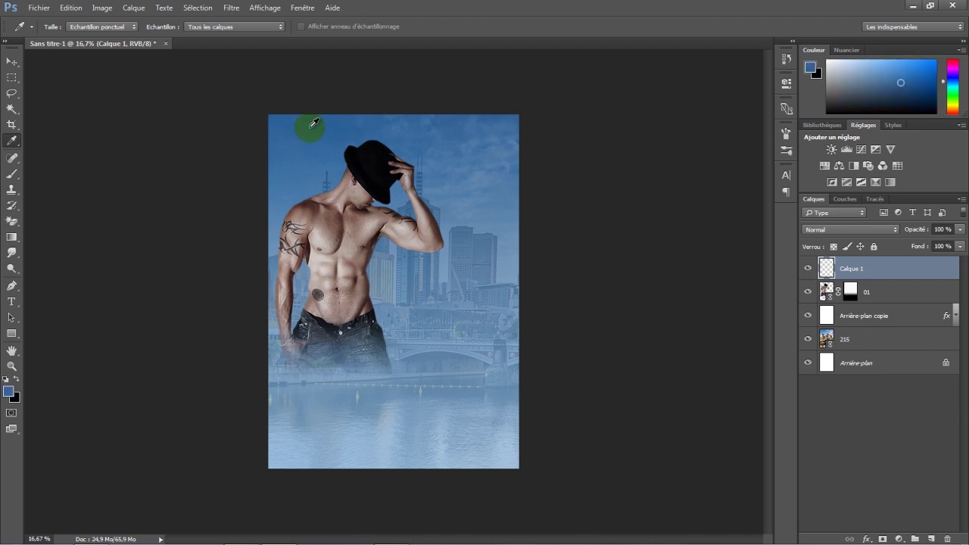
pyautogui.rightClick(11, 241)
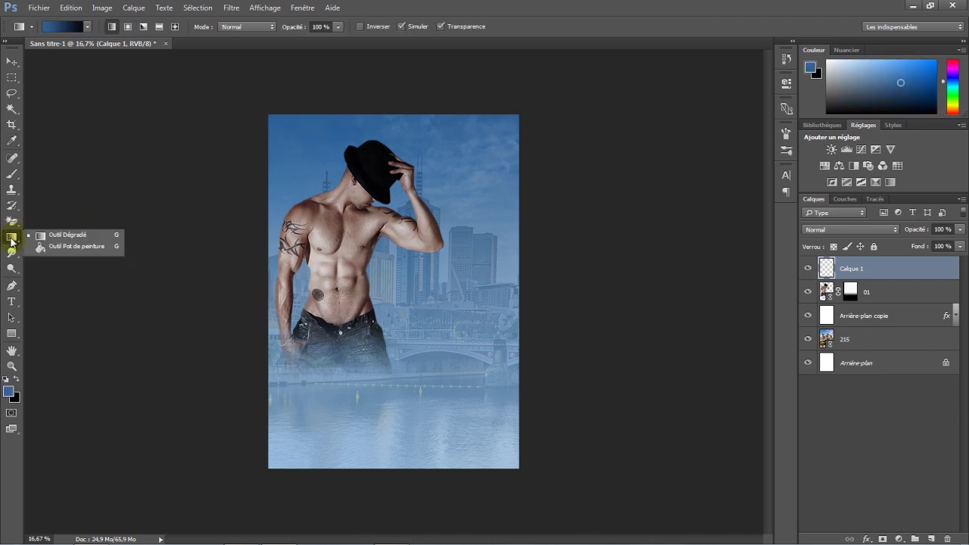
pyautogui.click(49, 249)
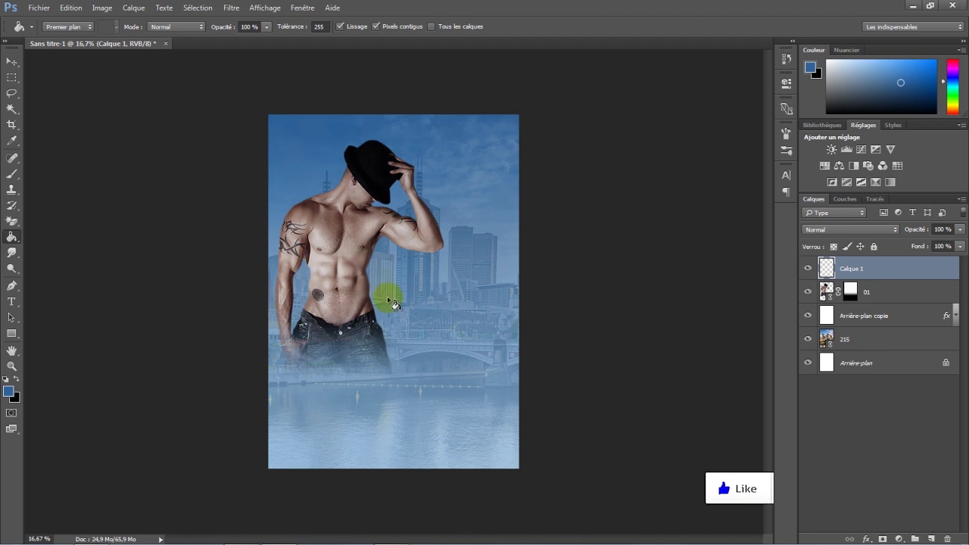
pyautogui.click(399, 197)
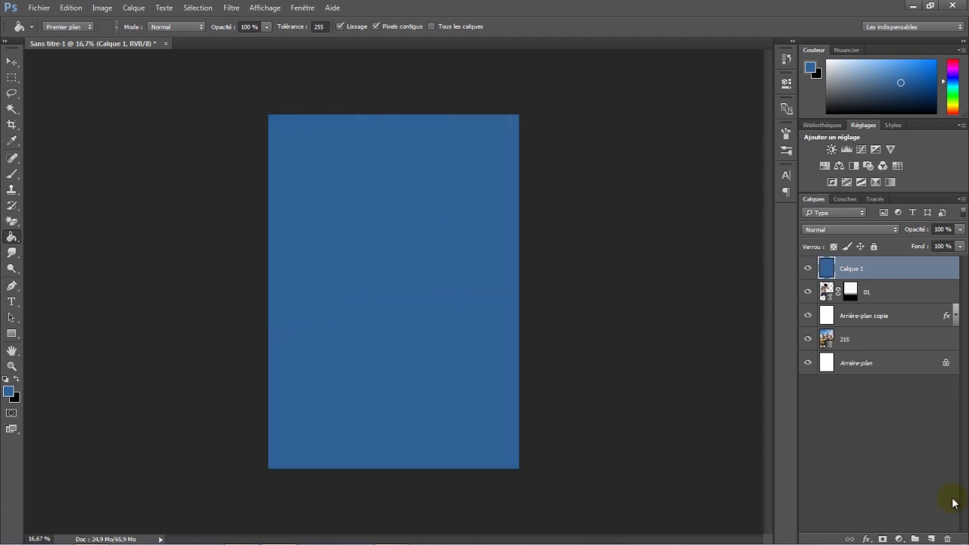
# Add a blank layer mask to Calque 1
pyautogui.click(884, 538)
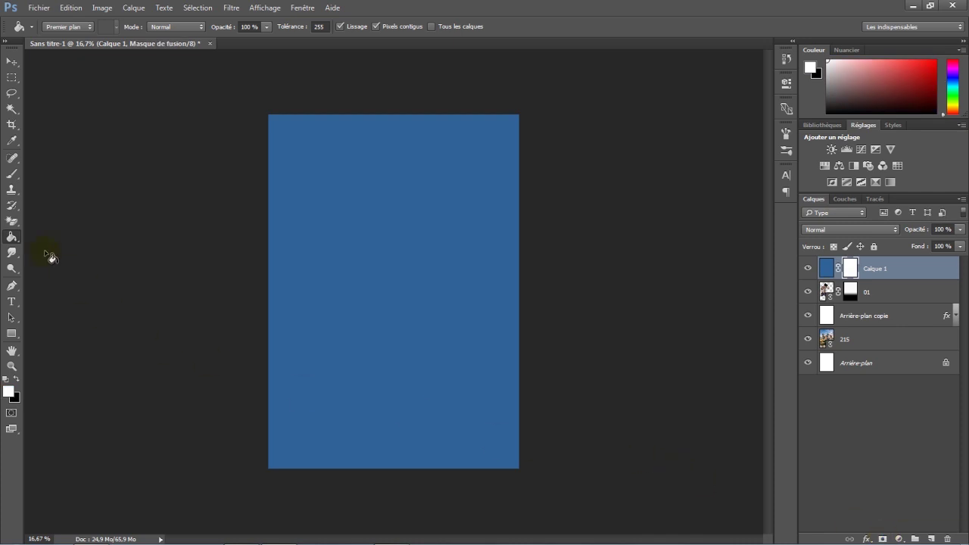
pyautogui.rightClick(11, 239)
pyautogui.click(43, 236)
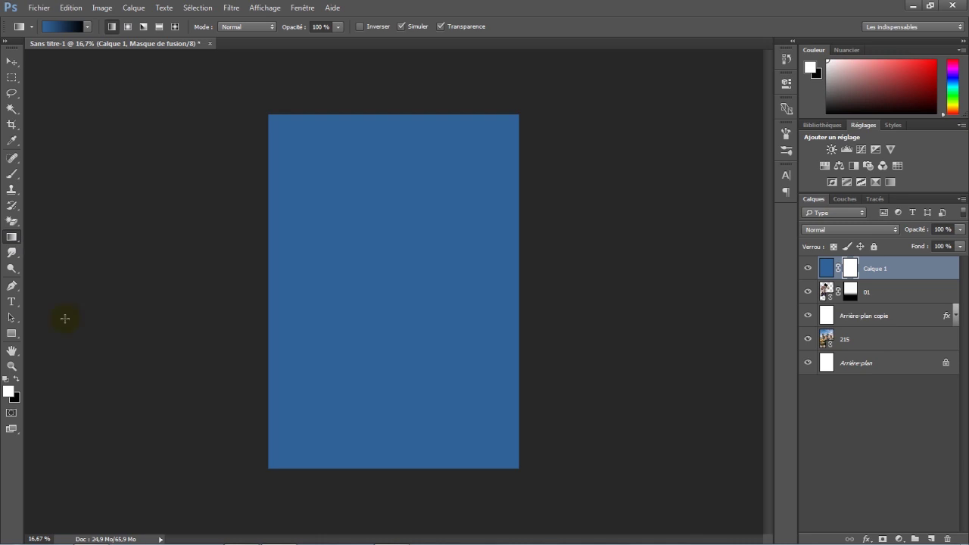
# Reset to black and white and draw a vertical gradient on Calque 1's mask
pyautogui.click(8, 381)
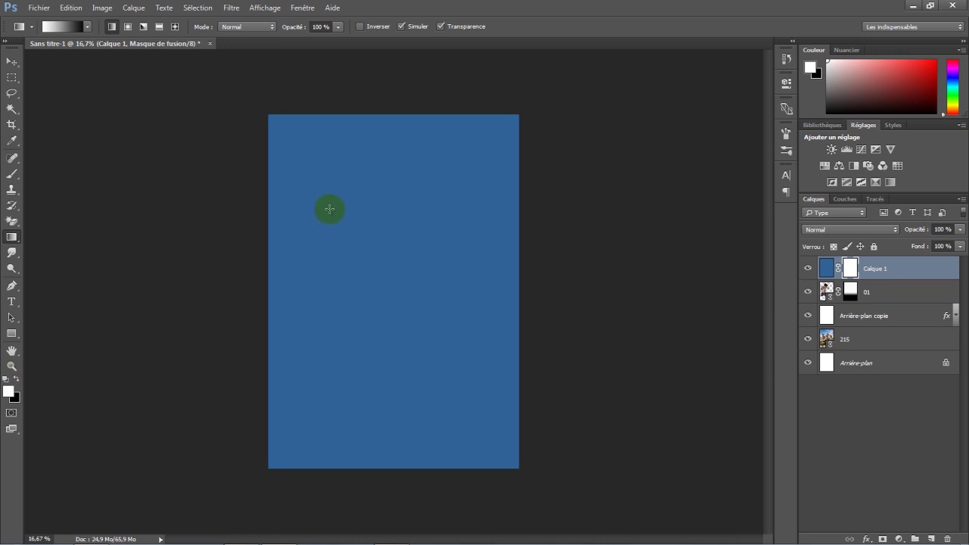
pyautogui.moveTo(382, 115); pyautogui.dragTo(373, 335)
pyautogui.press('shift')
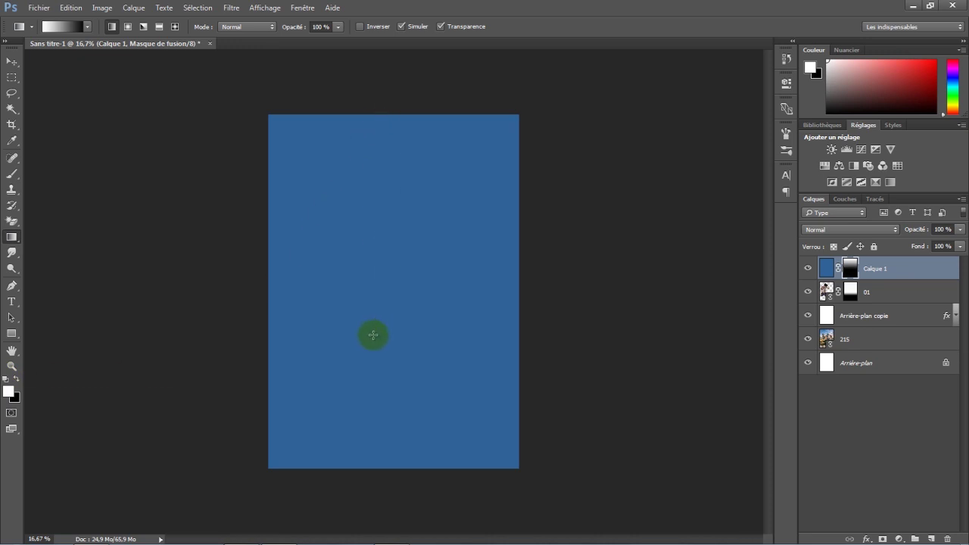
# Invert Calque 1's mask and lower the blue overlay's opacity to 17%
pyautogui.click(837, 264)
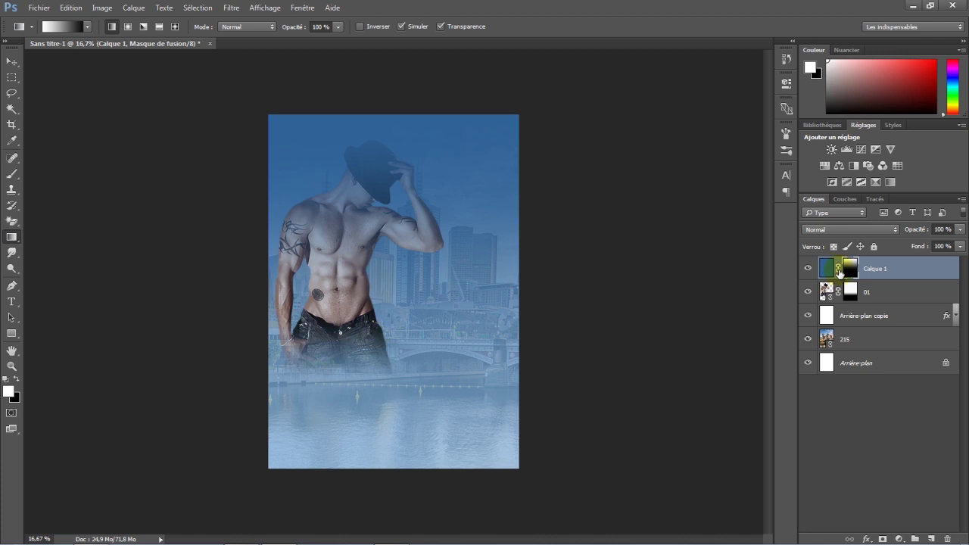
pyautogui.doubleClick(849, 272)
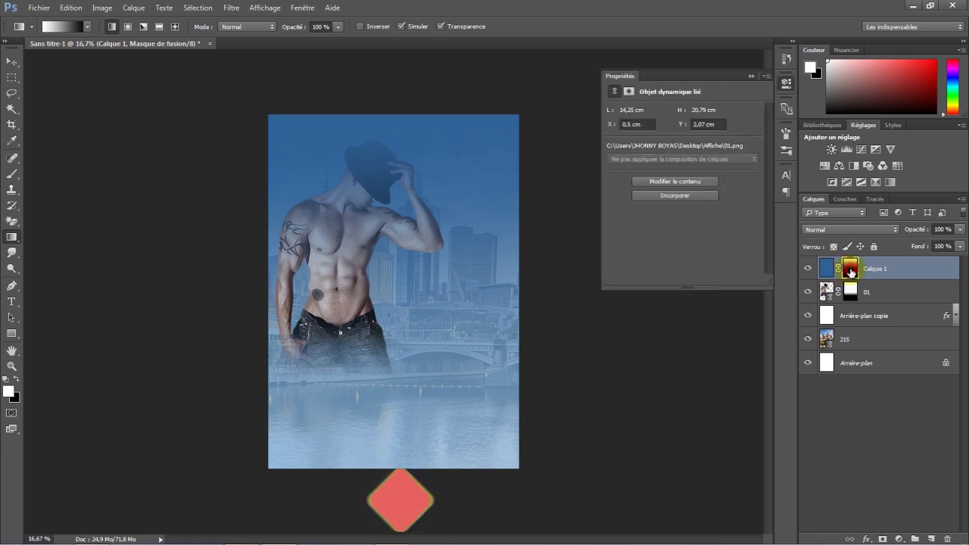
pyautogui.click(715, 250)
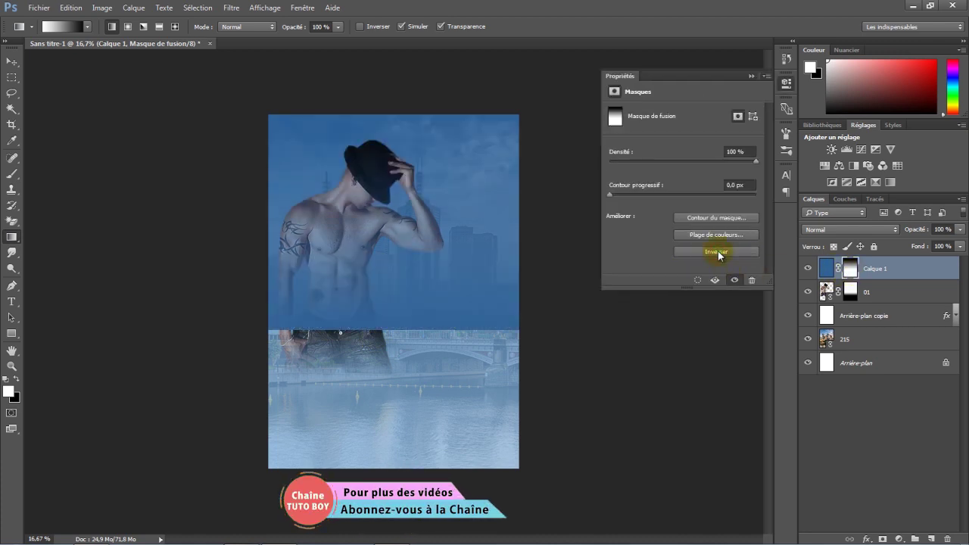
pyautogui.click(752, 76)
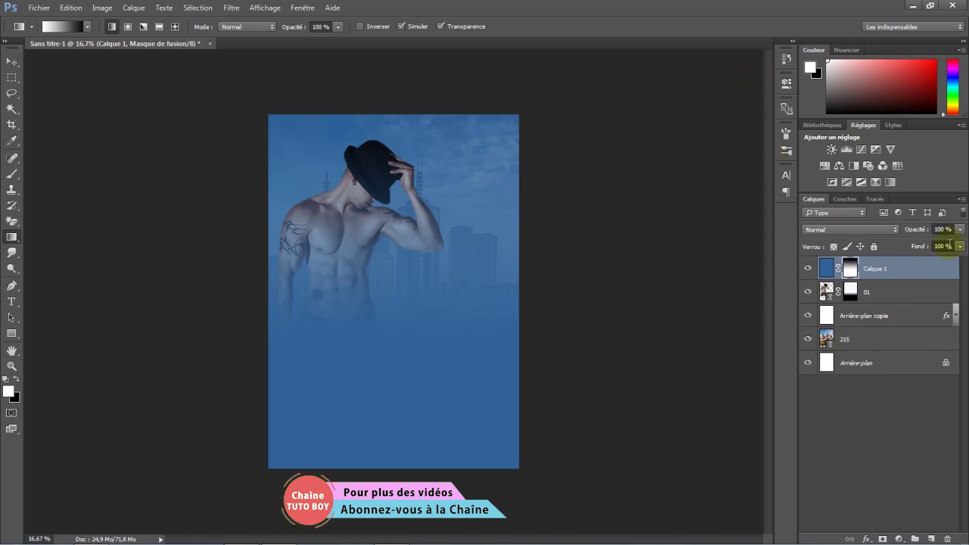
pyautogui.moveTo(919, 230); pyautogui.dragTo(870, 232)
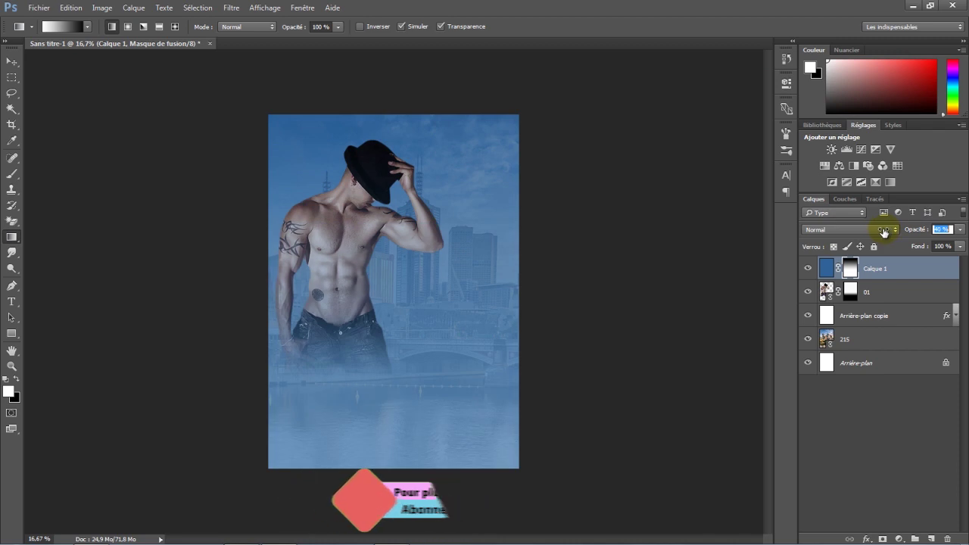
pyautogui.click(12, 62)
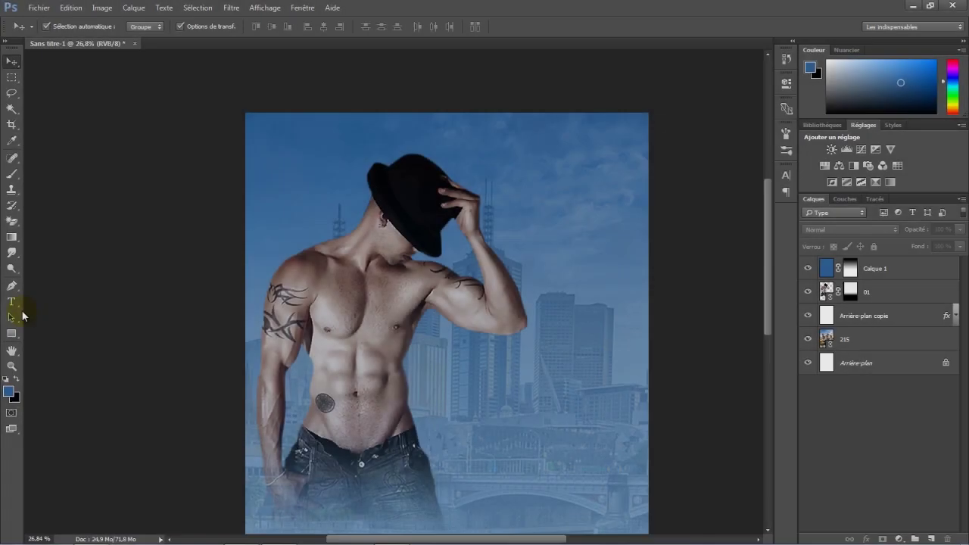
# Set up text in Bebas Neue Regular at 24.2 pt near the top of the poster
pyautogui.click(16, 303)
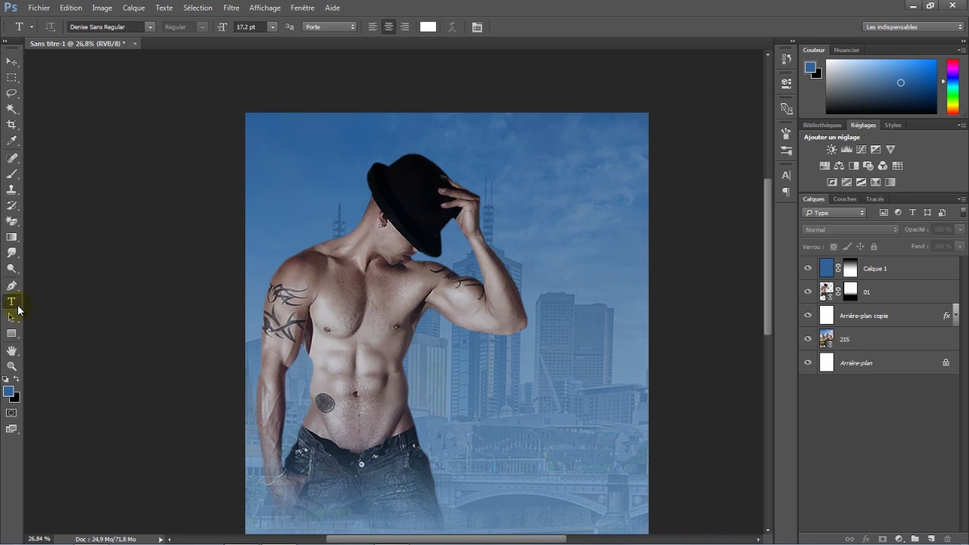
pyautogui.click(113, 29)
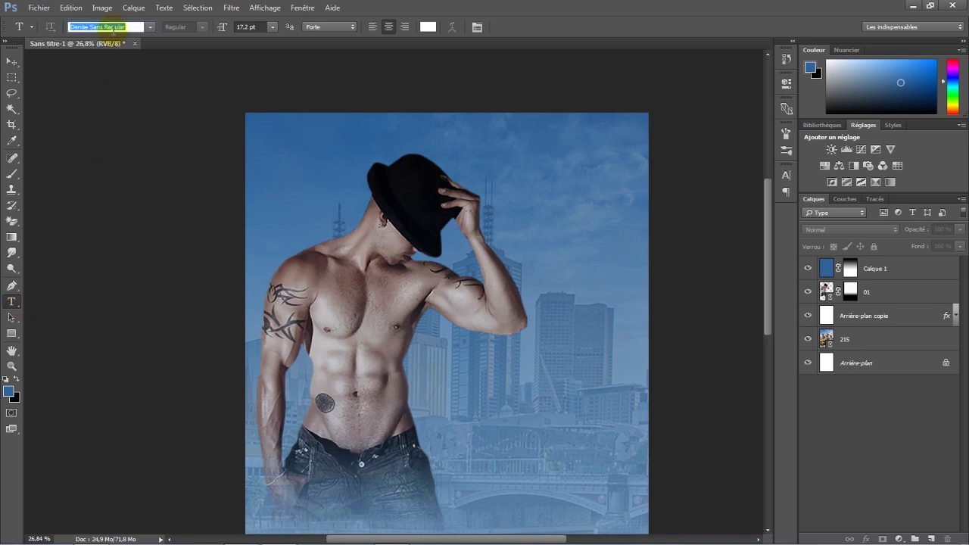
pyautogui.write('beba')
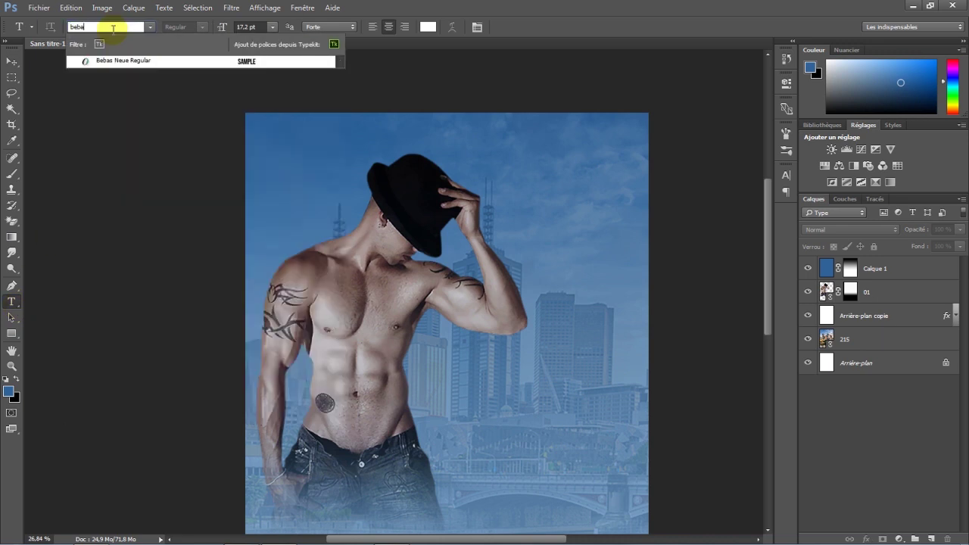
pyautogui.click(224, 63)
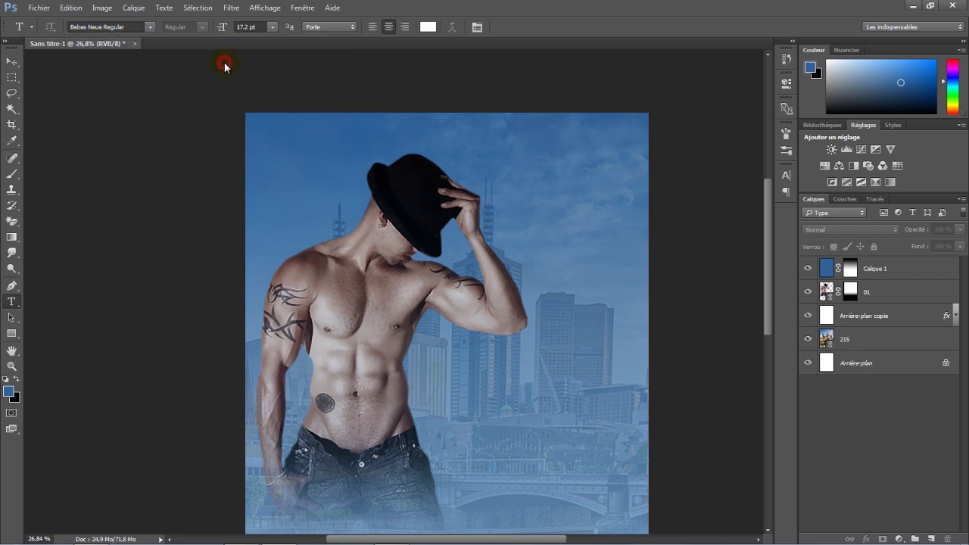
pyautogui.click(300, 150)
pyautogui.moveTo(227, 32); pyautogui.dragTo(233, 32)
# Type the title 'BDA COM SERVICES PRO' and centre it along the top
pyautogui.click(485, 375)
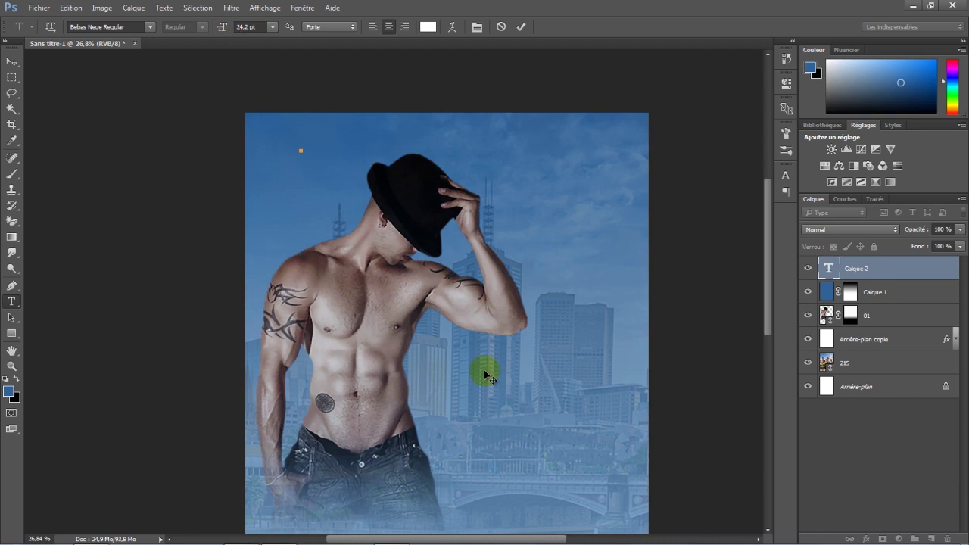
pyautogui.write('BDA COM SERVICES PRO')
pyautogui.click(11, 60)
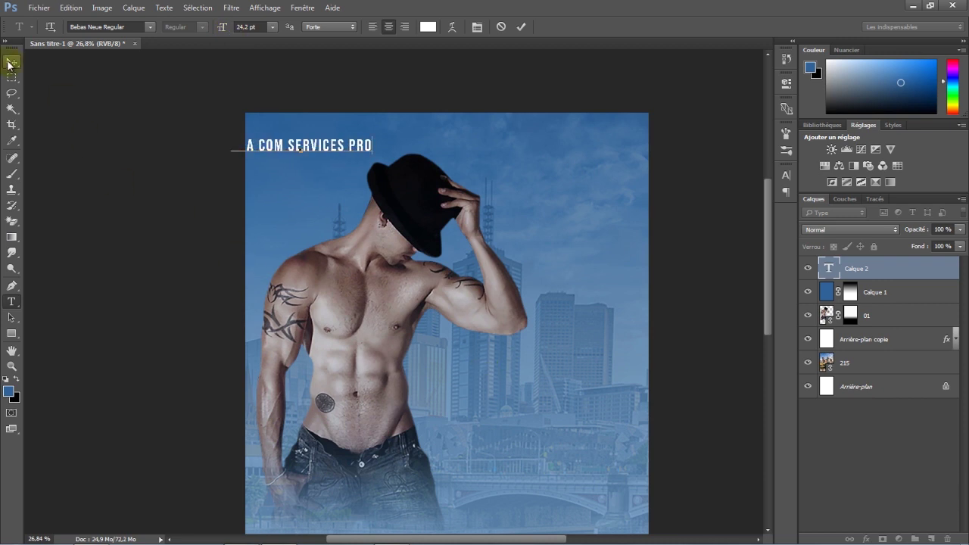
pyautogui.click(338, 141)
pyautogui.moveTo(338, 141); pyautogui.dragTo(441, 133)
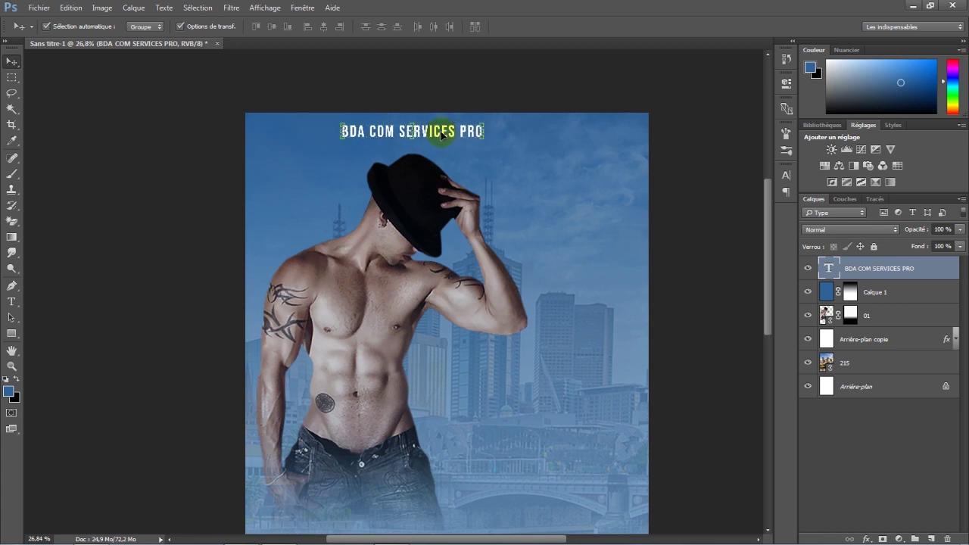
pyautogui.click(12, 302)
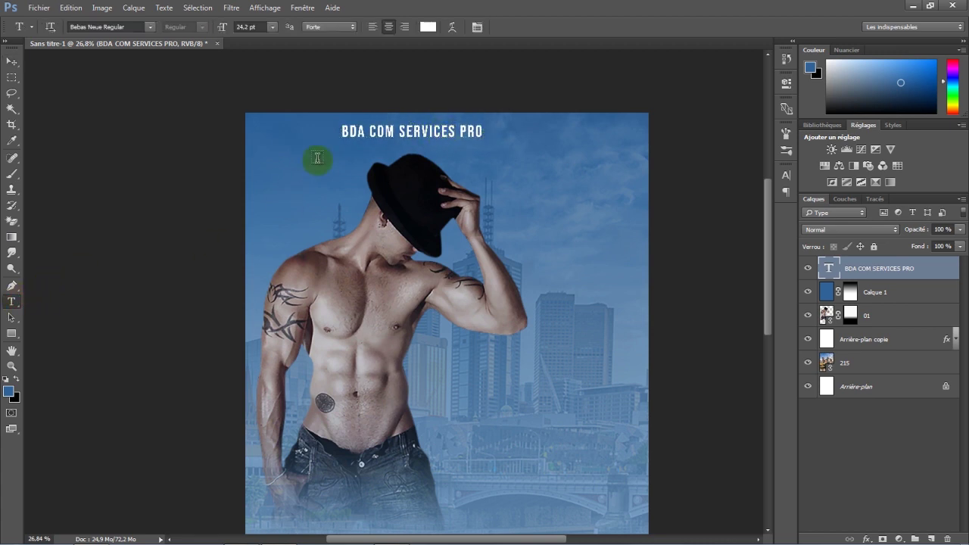
pyautogui.moveTo(343, 131); pyautogui.dragTo(499, 125)
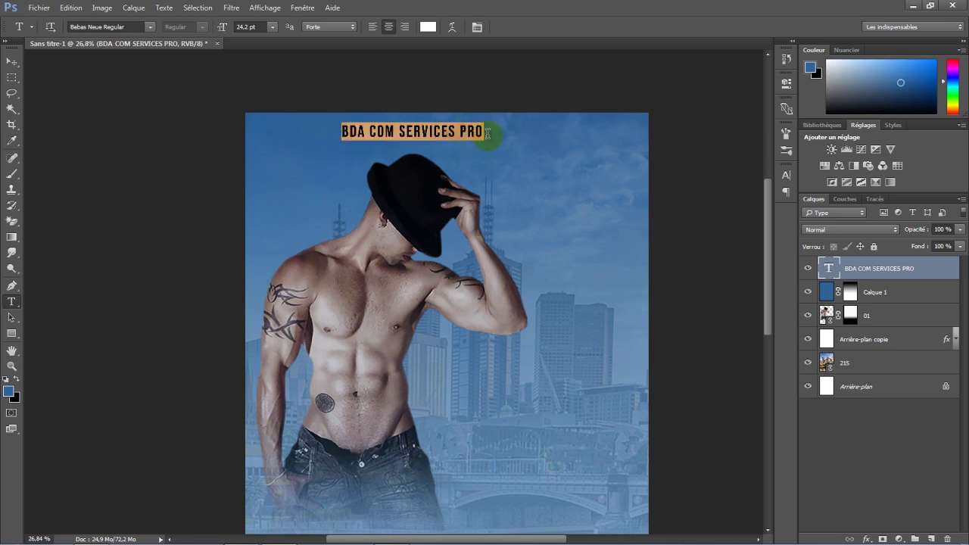
# Widen the title's tracking to 740 and recentre it across the top
pyautogui.click(479, 28)
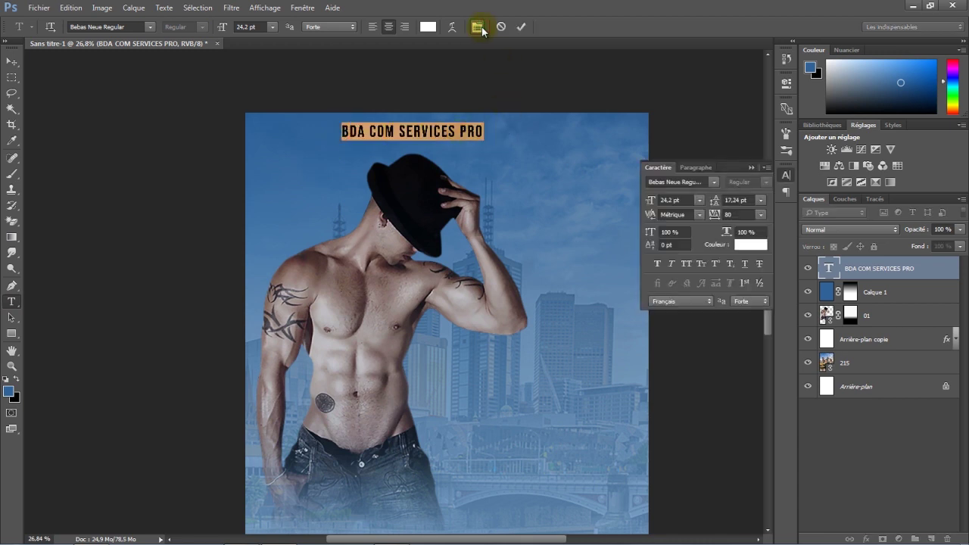
pyautogui.click(738, 201)
pyautogui.moveTo(716, 216); pyautogui.dragTo(736, 219)
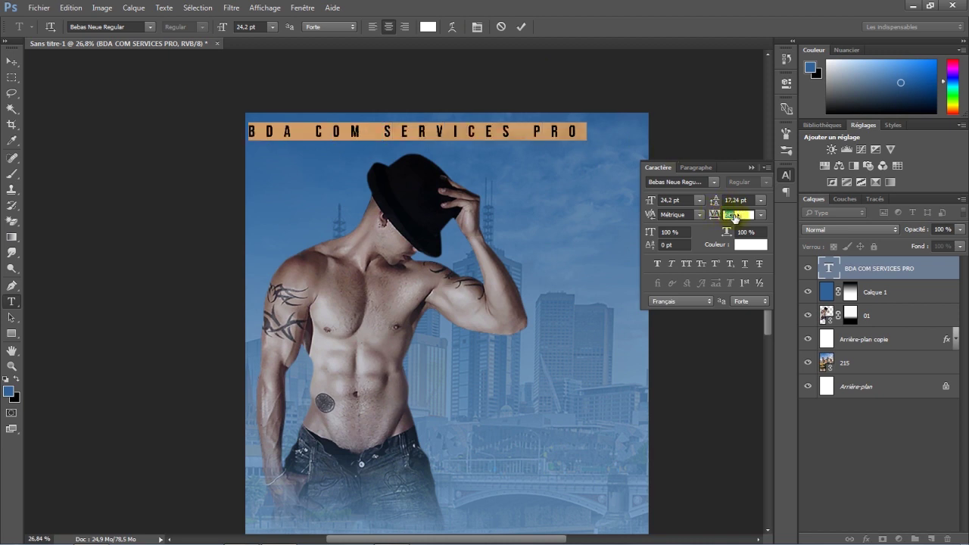
pyautogui.click(521, 27)
pyautogui.click(11, 62)
pyautogui.moveTo(334, 131); pyautogui.dragTo(445, 173)
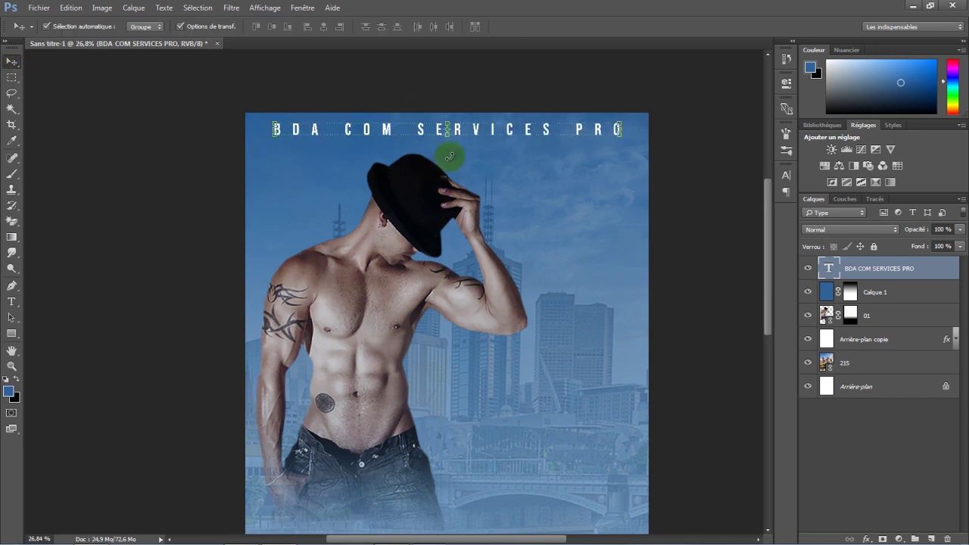
# Stretch the title to about 121% height with Free Transform
pyautogui.hotkey('ctrl', 't')
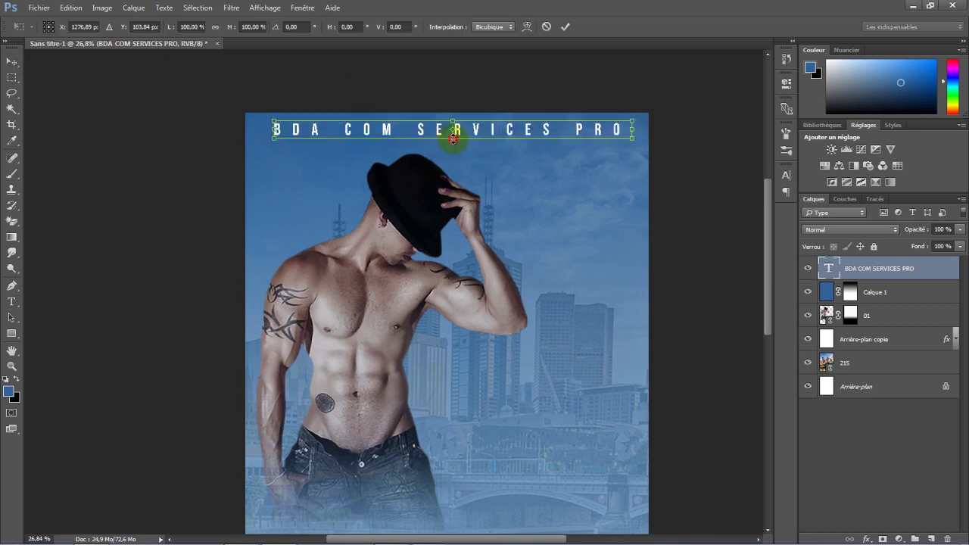
pyautogui.moveTo(453, 139); pyautogui.dragTo(452, 143)
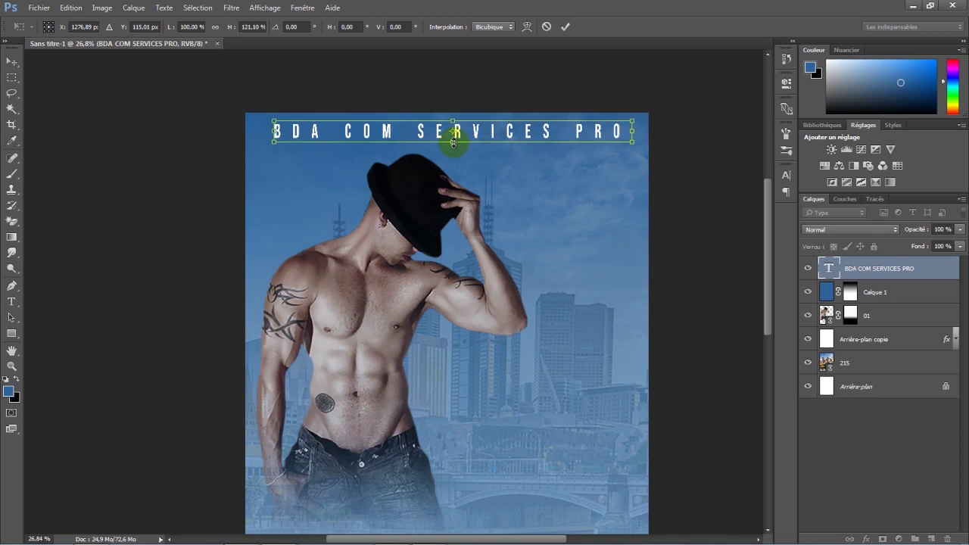
pyautogui.click(565, 28)
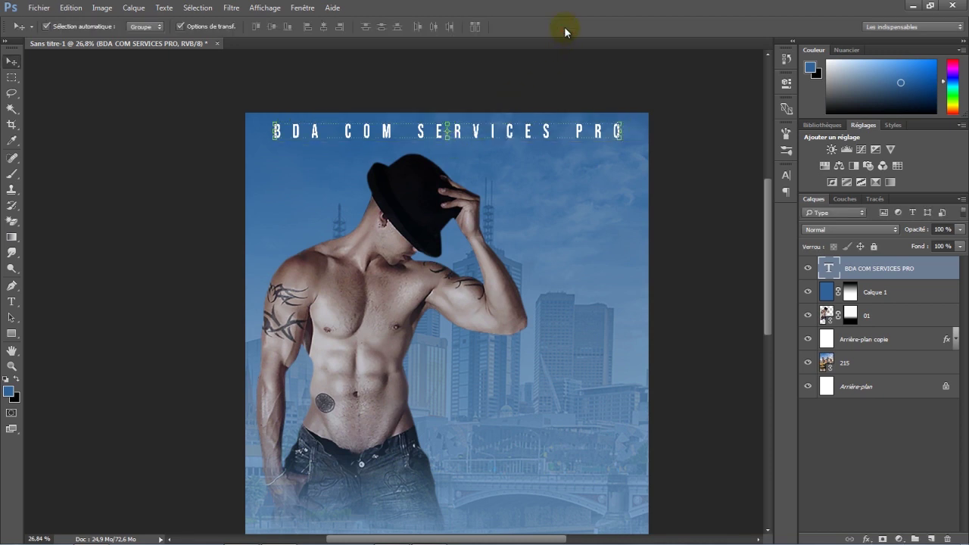
# Give the title a pure black drop shadow with adjusted angle and distance
pyautogui.doubleClick(944, 272)
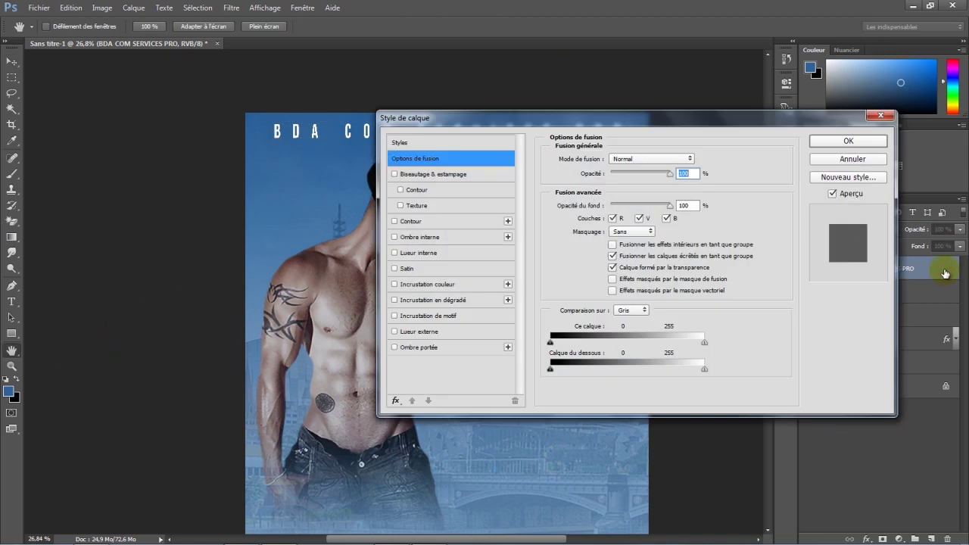
pyautogui.moveTo(569, 130); pyautogui.dragTo(673, 165)
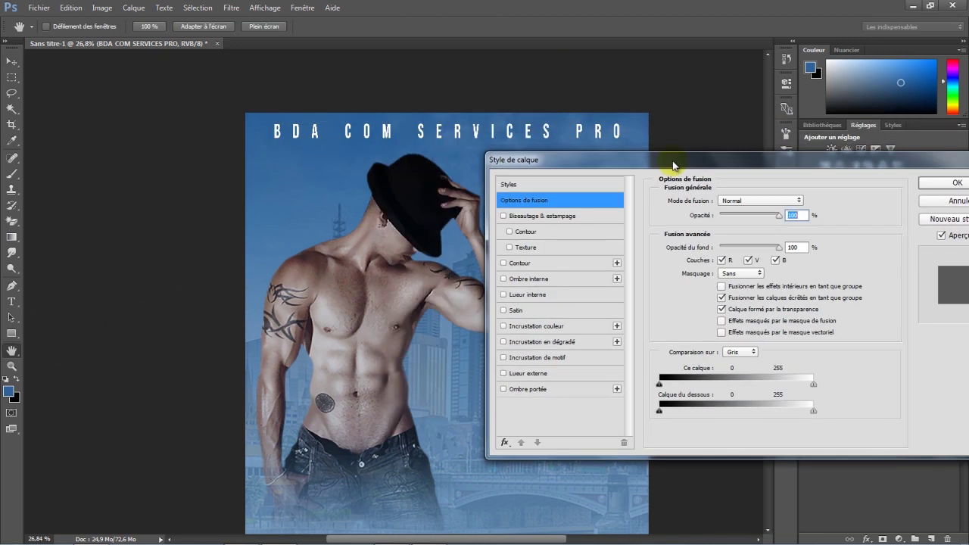
pyautogui.click(530, 389)
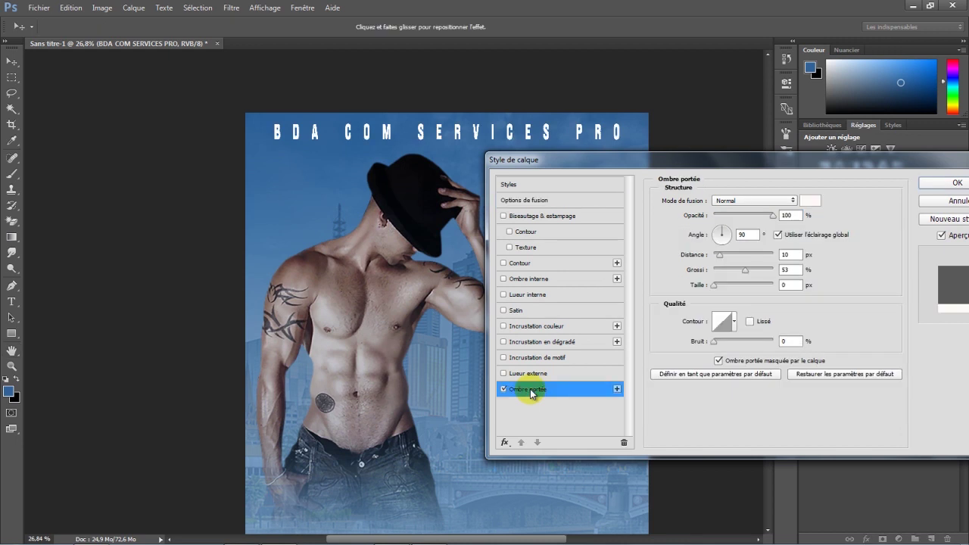
pyautogui.click(810, 201)
pyautogui.click(536, 391)
pyautogui.moveTo(536, 390); pyautogui.dragTo(489, 428)
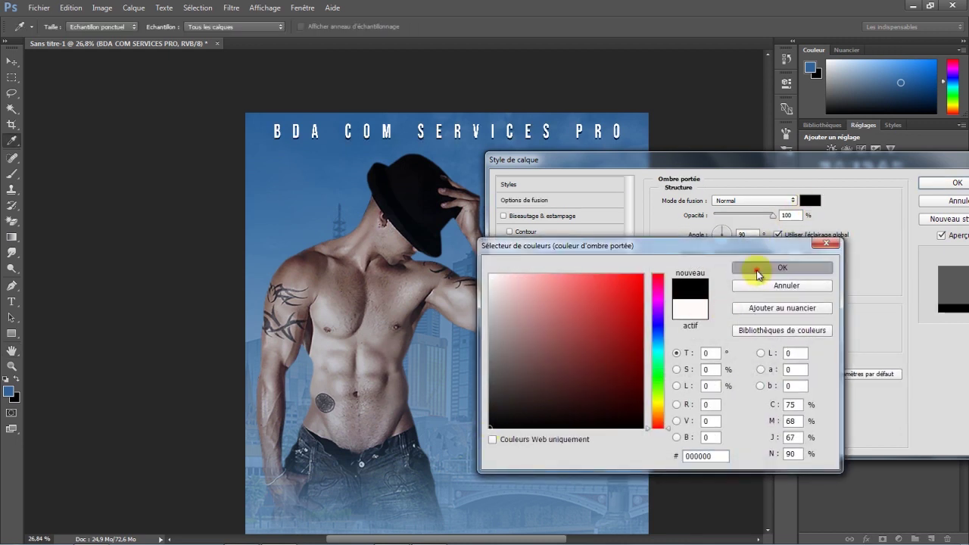
pyautogui.click(759, 269)
pyautogui.moveTo(517, 134); pyautogui.dragTo(520, 134)
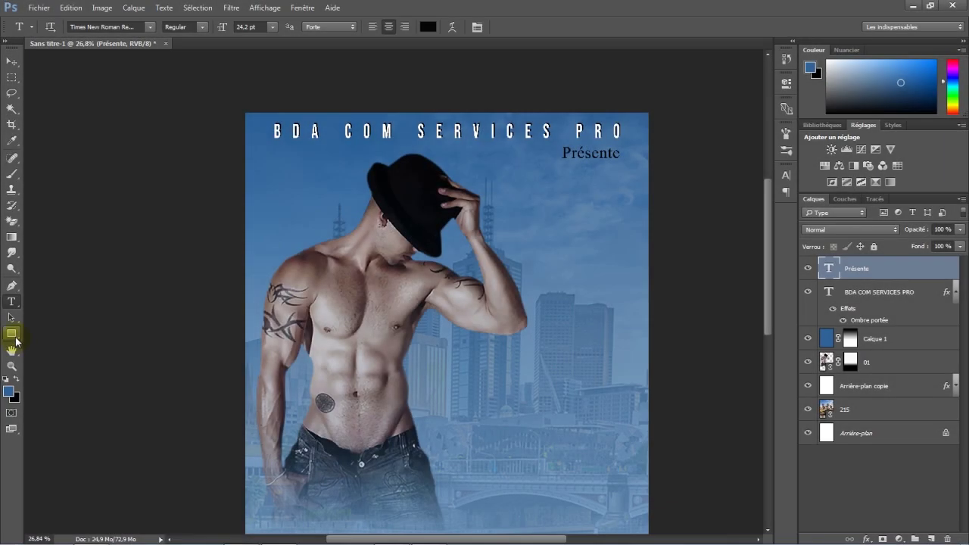
# Draw a white-filled rectangle bar across the poster under the title
pyautogui.click(13, 334)
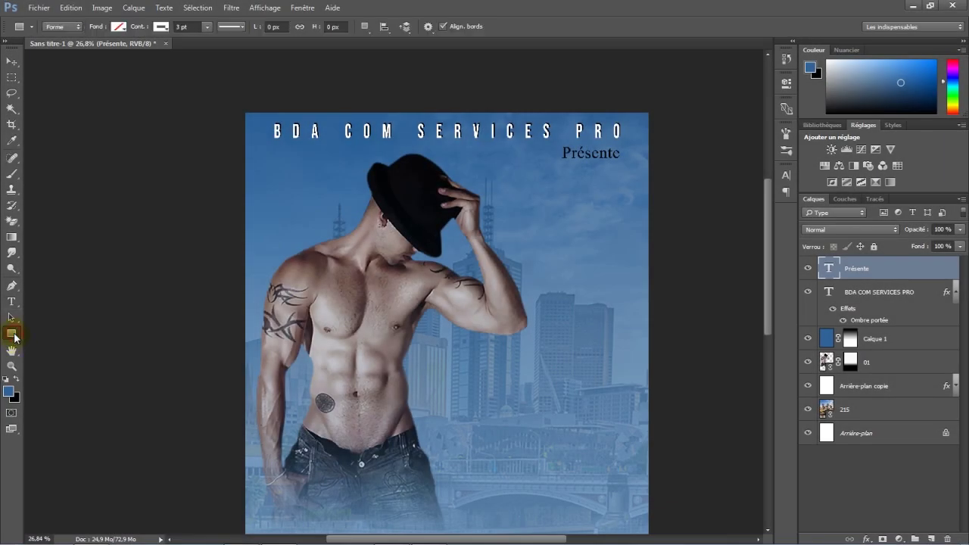
pyautogui.click(118, 27)
pyautogui.click(42, 90)
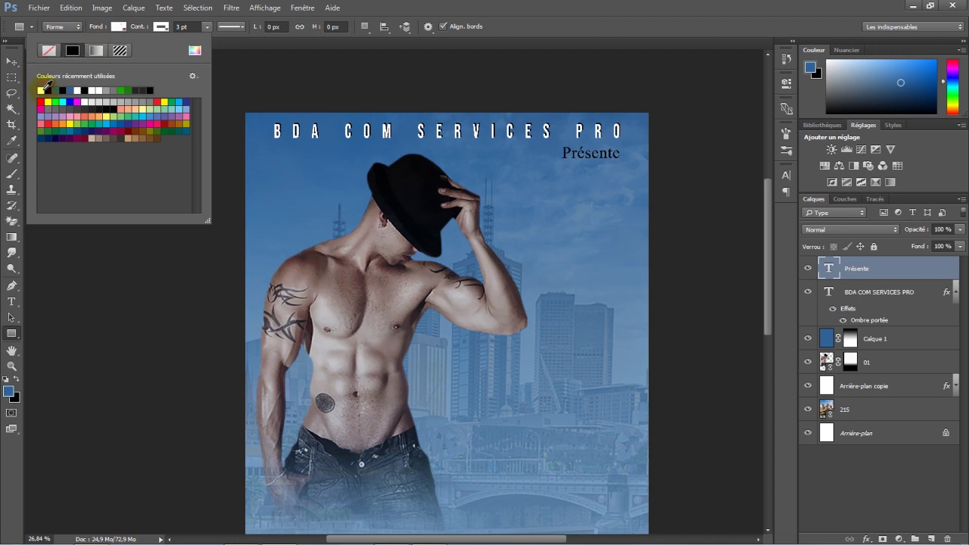
pyautogui.moveTo(275, 138); pyautogui.dragTo(623, 144)
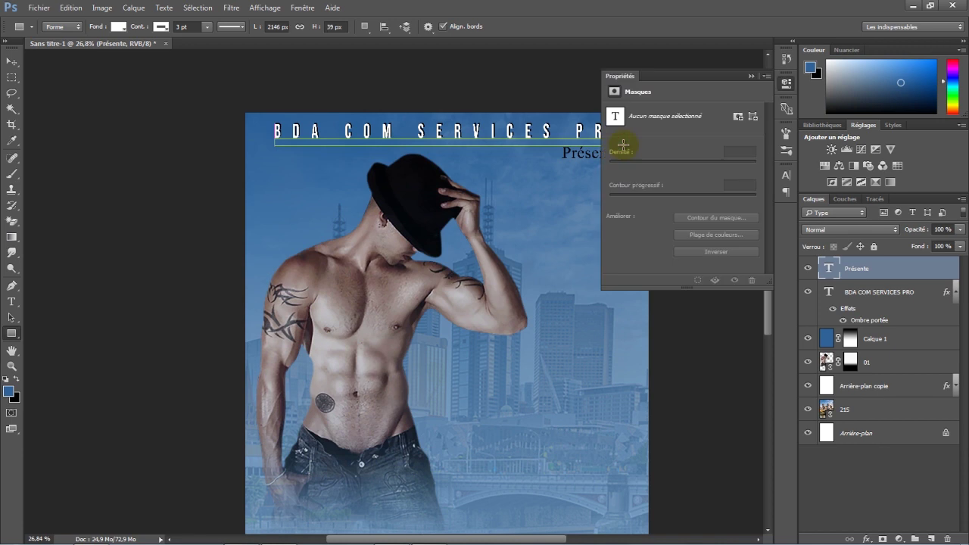
pyautogui.click(751, 76)
pyautogui.scroll(1, 415, 101)
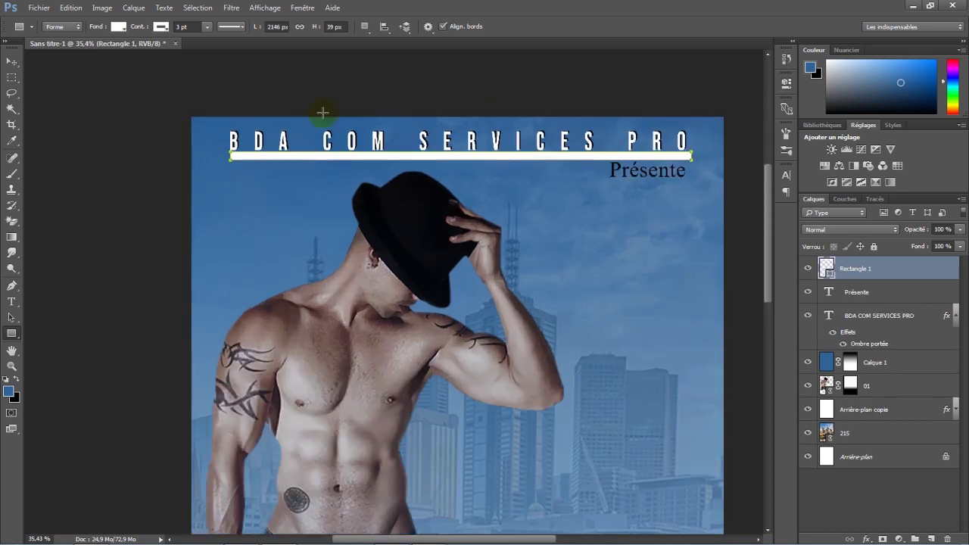
# Squash the white rectangle into a thin line with Free Transform and select Rectangle 1
pyautogui.click(12, 61)
pyautogui.scroll(1, 509, 94)
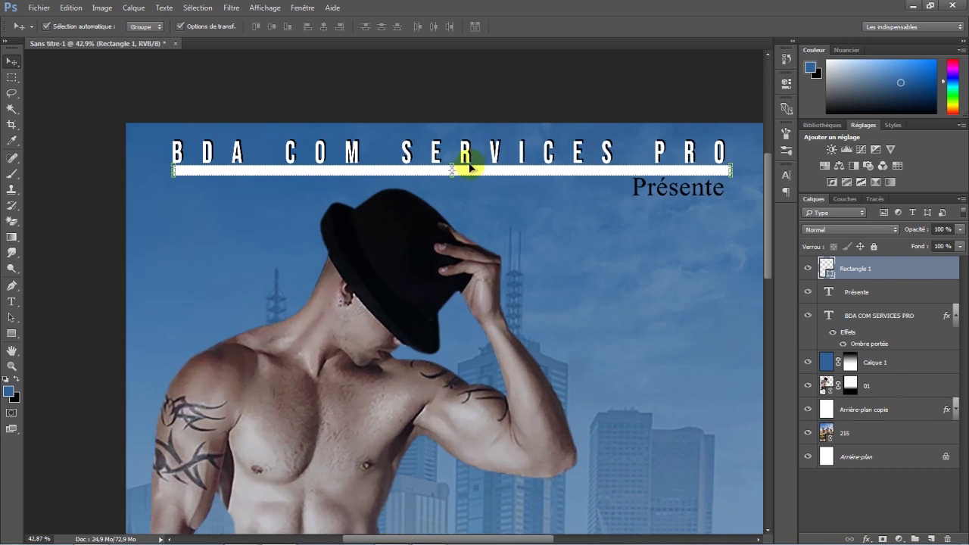
pyautogui.moveTo(453, 172); pyautogui.dragTo(452, 165)
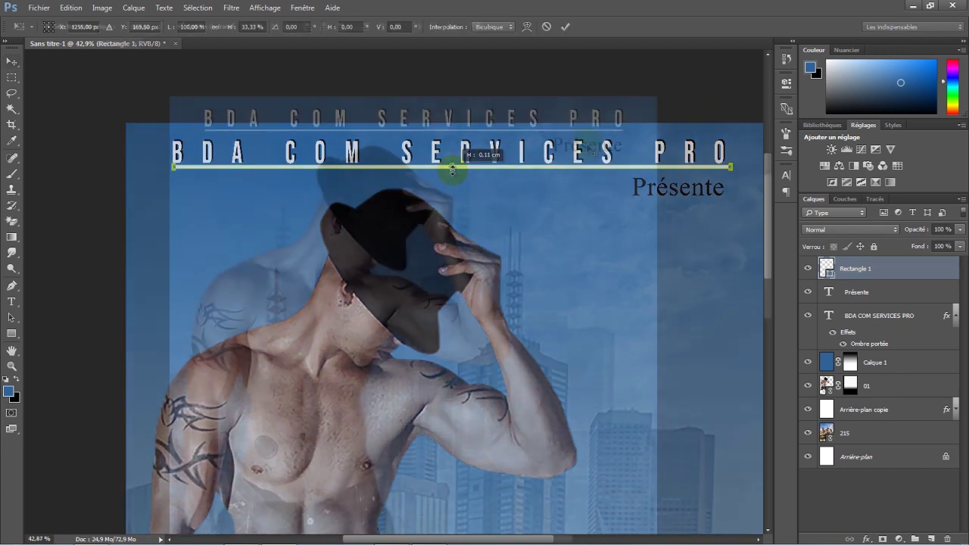
pyautogui.click(584, 133)
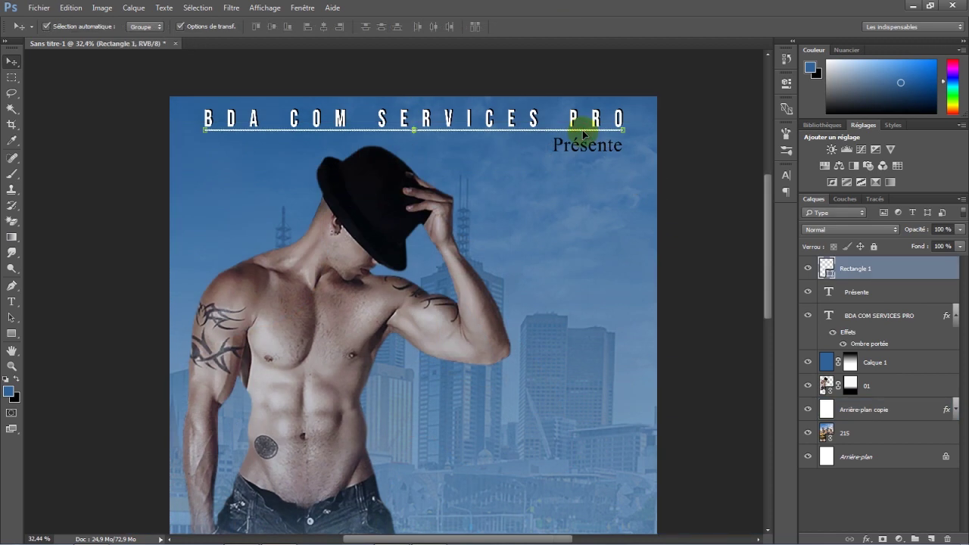
# Duplicate the thin line, nudge the copy, and shorten it to about a quarter width
pyautogui.moveTo(917, 278); pyautogui.dragTo(933, 540)
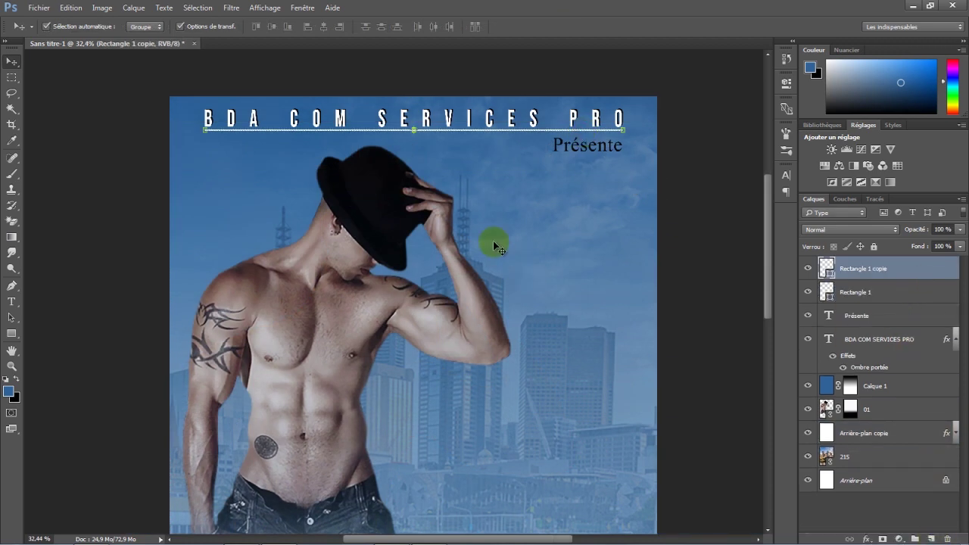
pyautogui.hotkey('shift', 'Down')
pyautogui.hotkey('shift', 'Down')
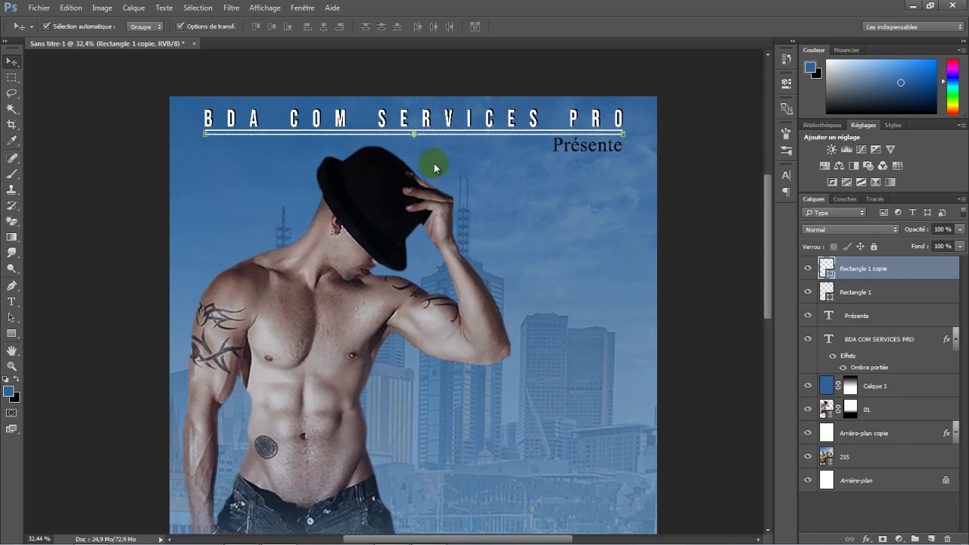
pyautogui.hotkey('shift', 'Up')
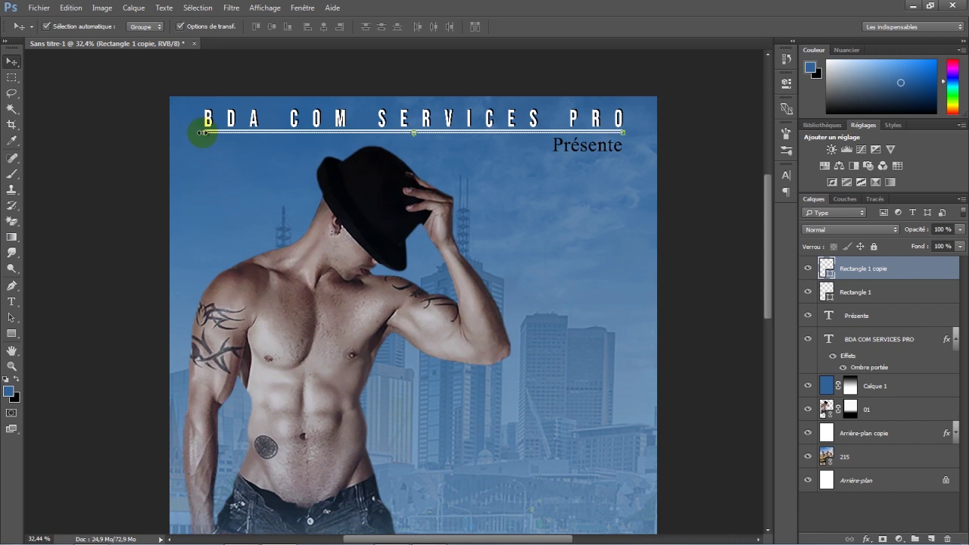
pyautogui.moveTo(202, 133); pyautogui.dragTo(516, 133)
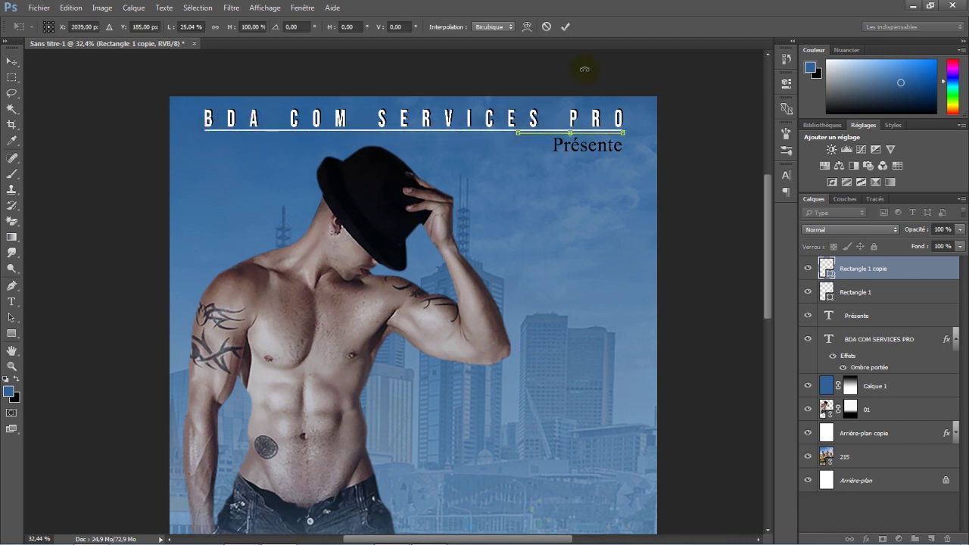
pyautogui.click(565, 27)
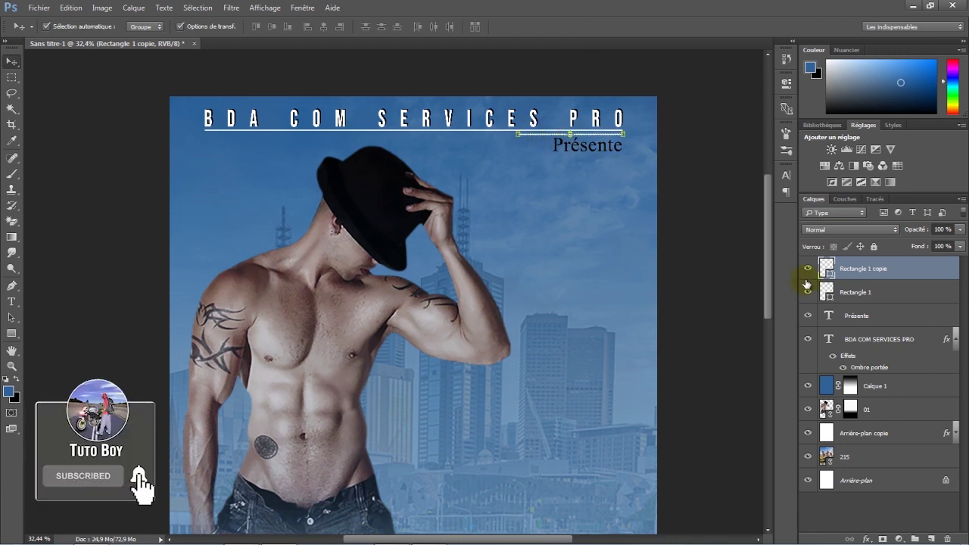
# Duplicate the shortened line again and stretch the newest copy leftward
pyautogui.moveTo(927, 277); pyautogui.dragTo(932, 538)
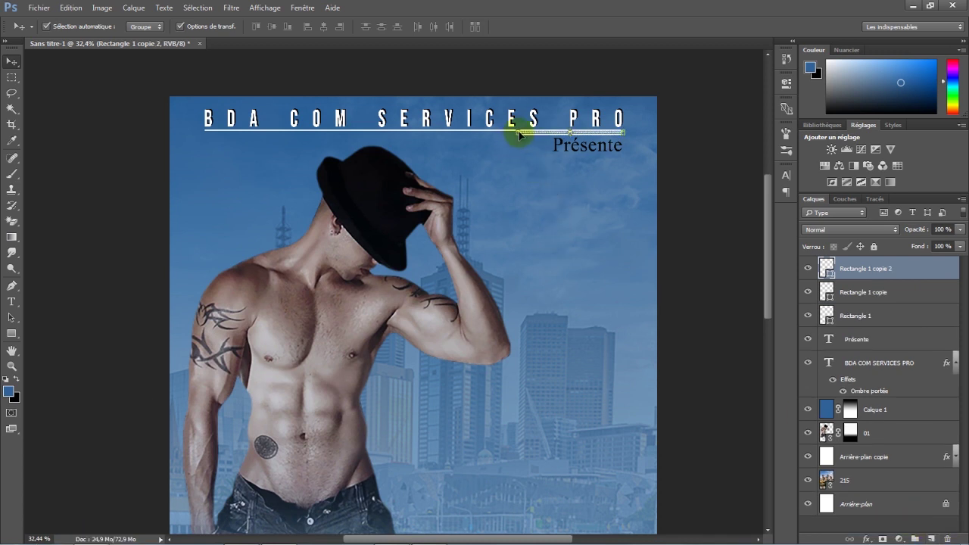
pyautogui.hotkey('ctrl', 't')
pyautogui.moveTo(515, 133); pyautogui.dragTo(352, 137)
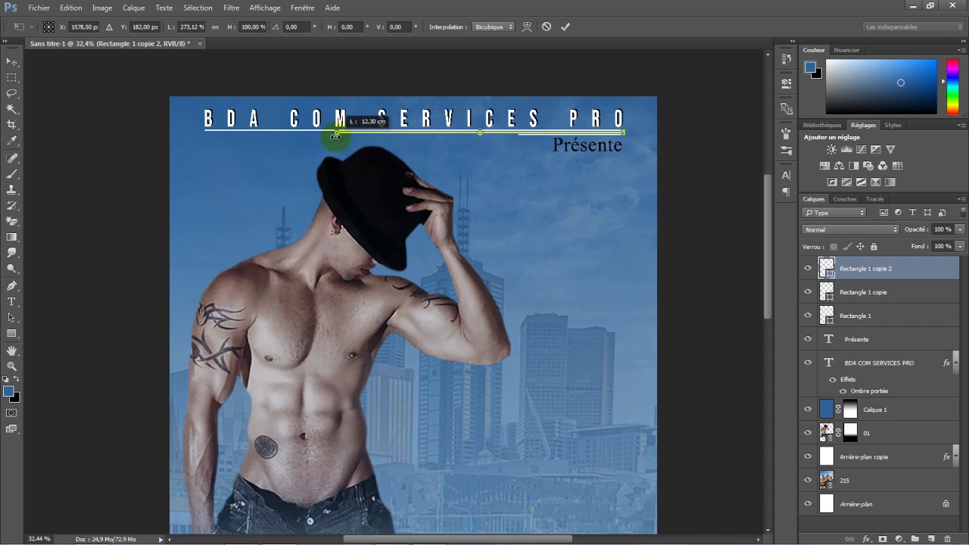
pyautogui.click(565, 26)
# Lower the short line copy's opacity to about 86%
pyautogui.click(661, 127)
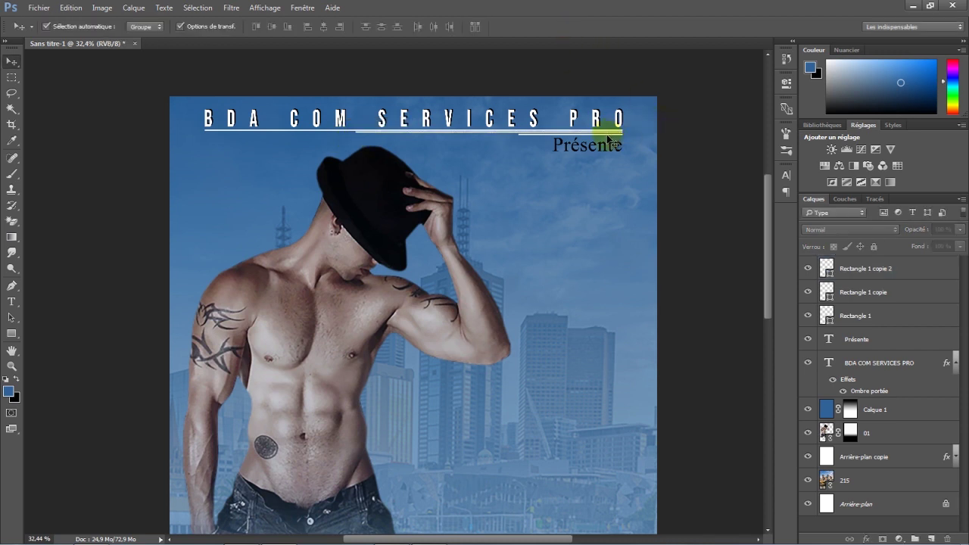
pyautogui.click(610, 140)
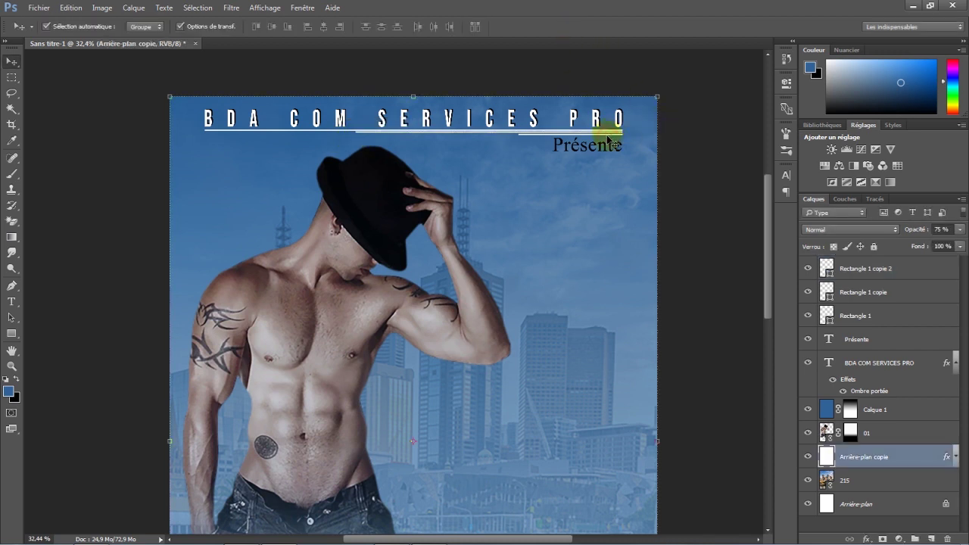
pyautogui.click(881, 296)
pyautogui.click(880, 271)
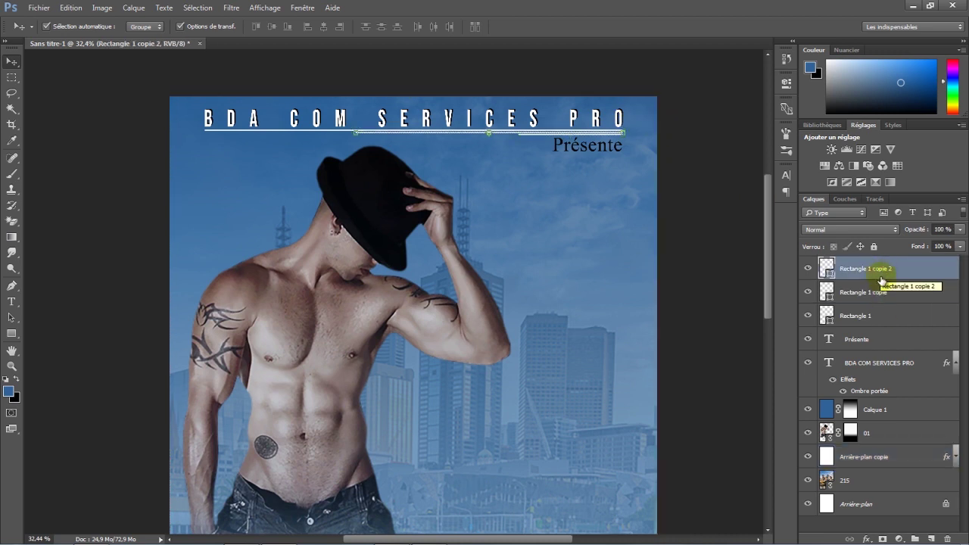
pyautogui.click(883, 296)
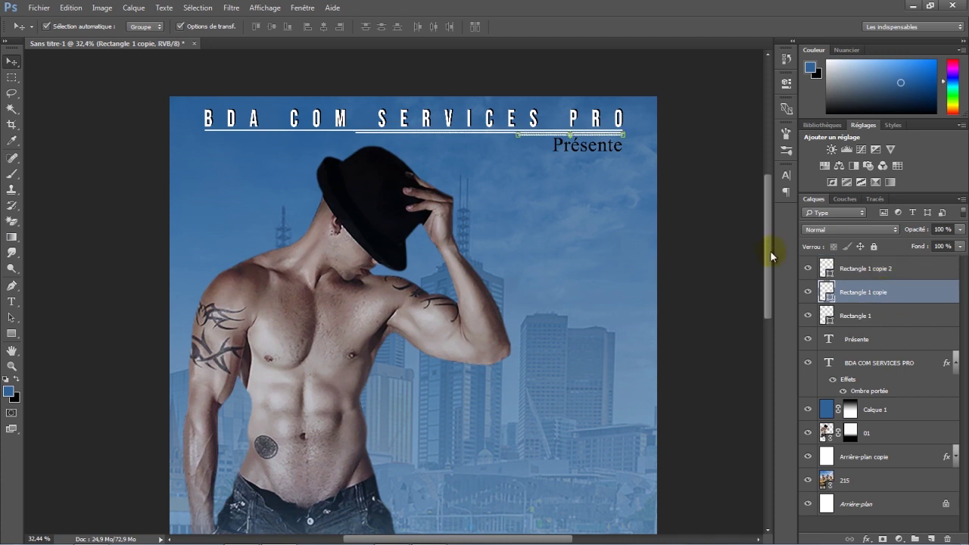
pyautogui.moveTo(922, 236); pyautogui.dragTo(911, 234)
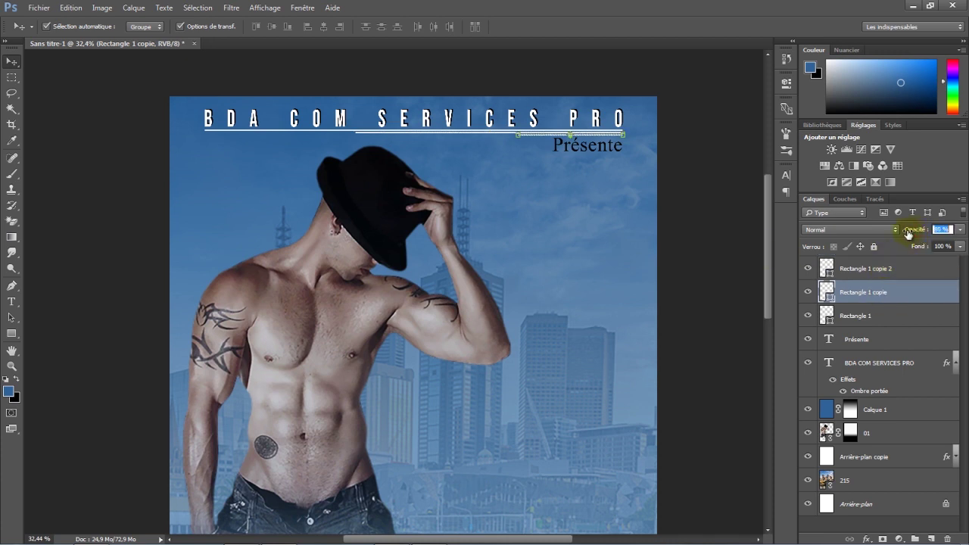
pyautogui.click(738, 258)
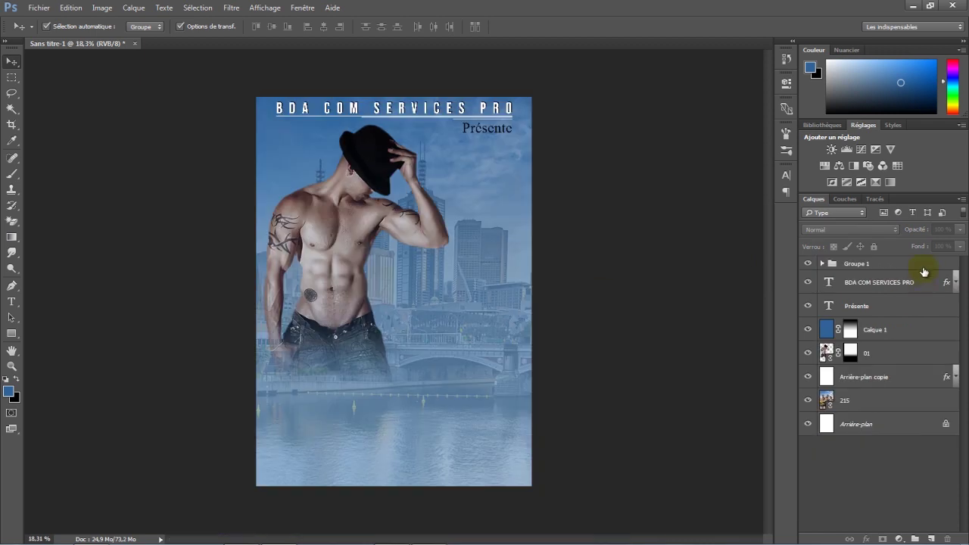
# Add a DJ text layer in Depressionist Three at 56.2 pt beside the hat
pyautogui.click(924, 269)
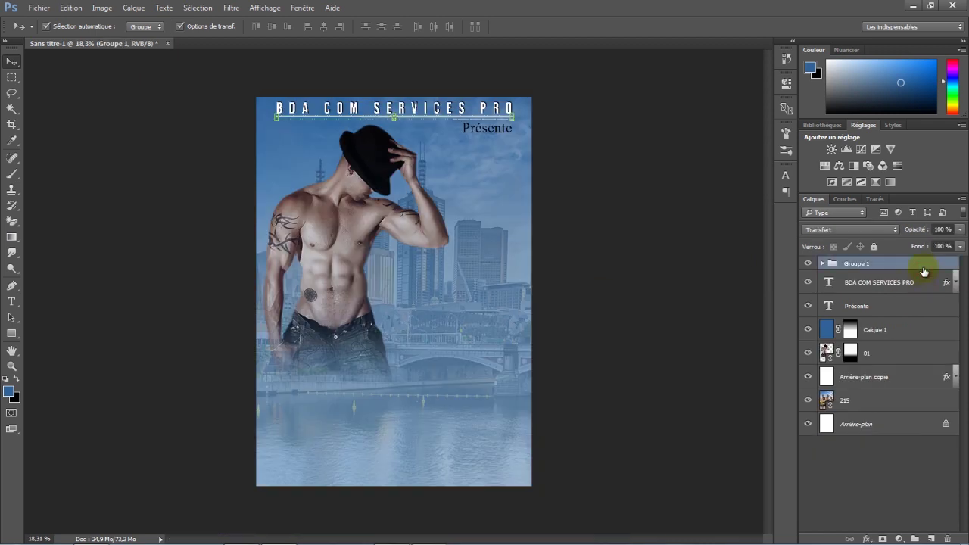
pyautogui.click(12, 302)
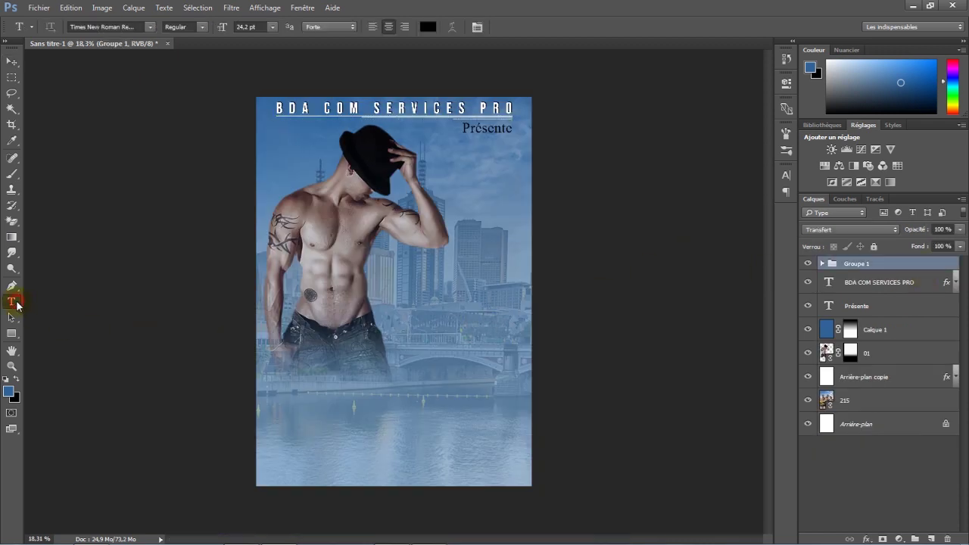
pyautogui.click(106, 27)
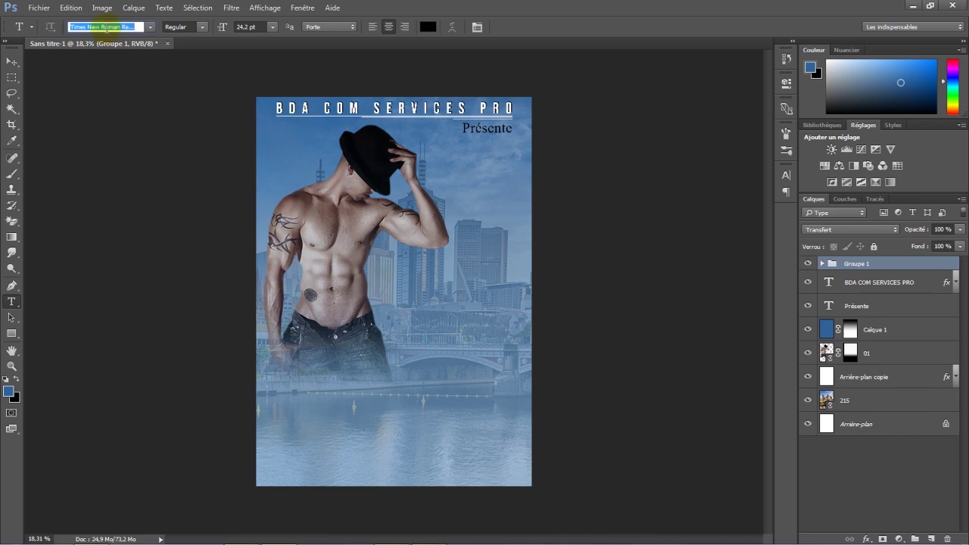
pyautogui.write('depressionist Three')
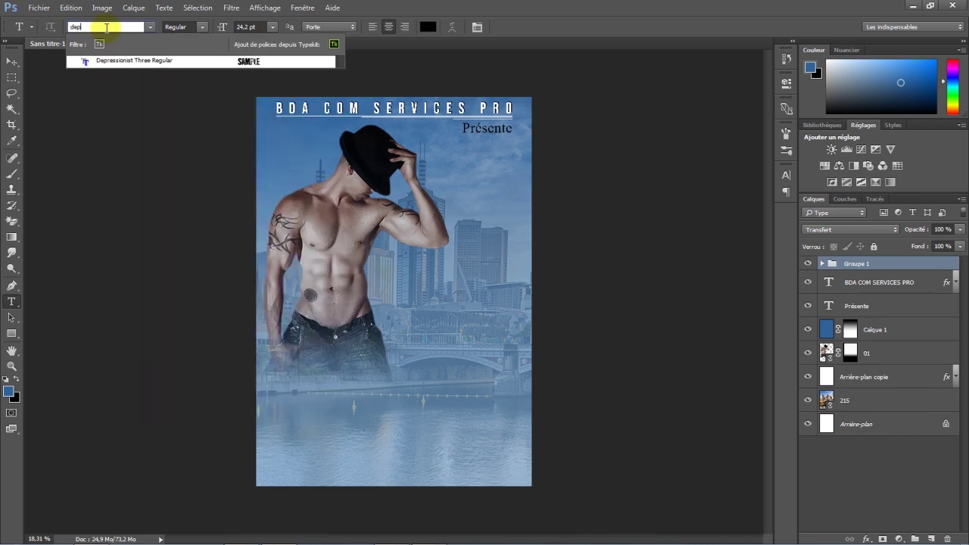
pyautogui.click(143, 59)
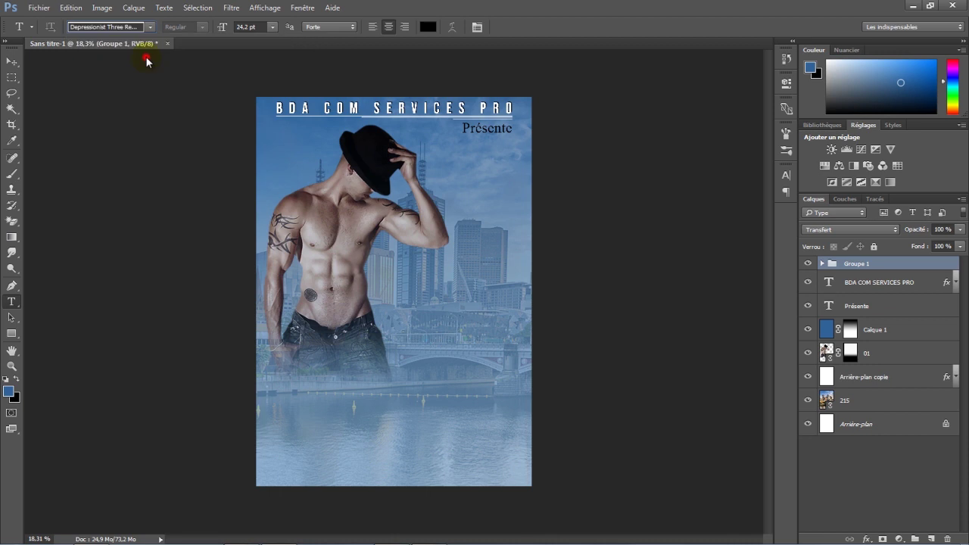
pyautogui.click(455, 193)
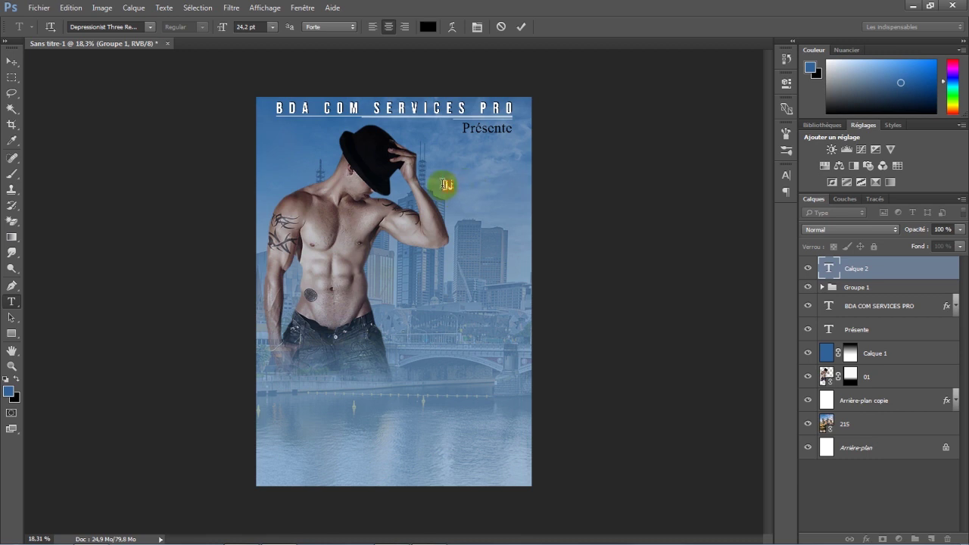
pyautogui.moveTo(225, 32); pyautogui.dragTo(244, 33)
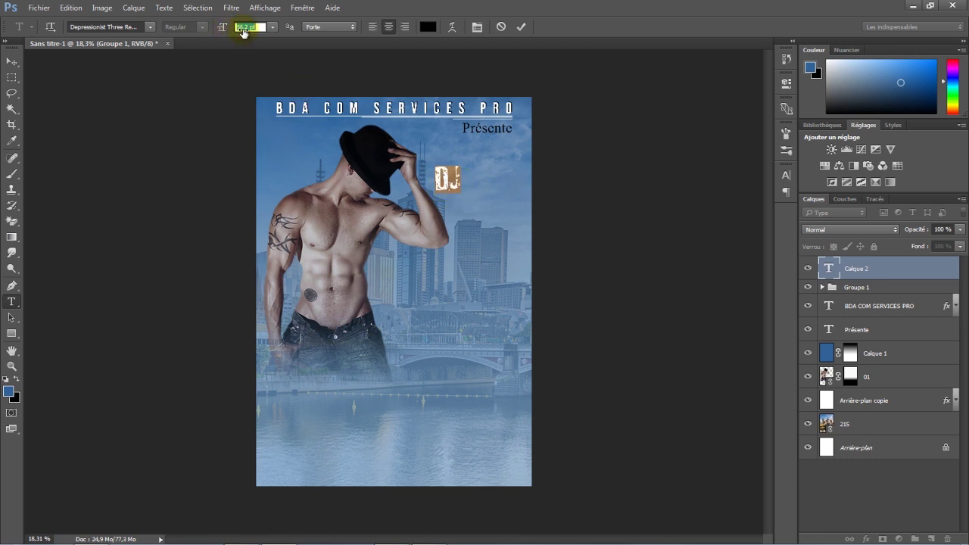
pyautogui.click(521, 28)
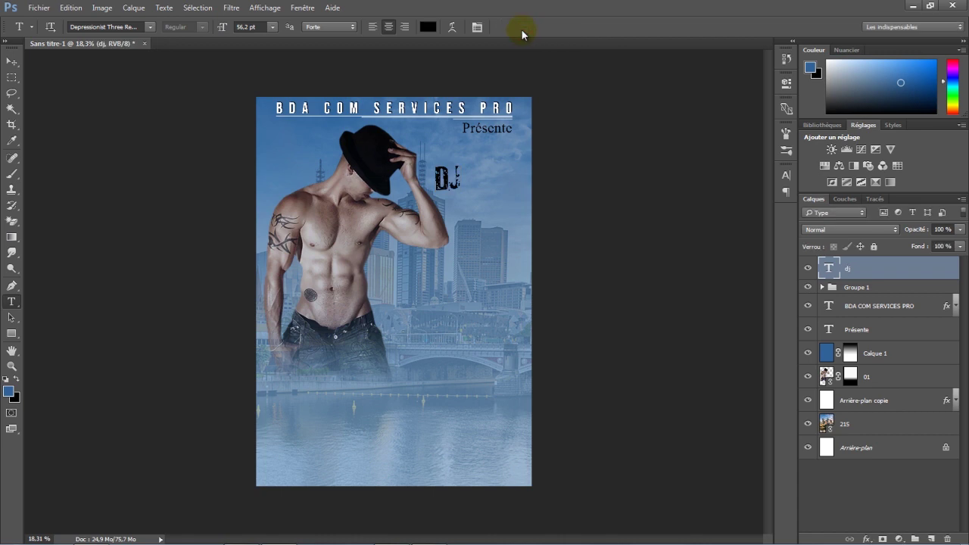
# Rotate the DJ text -90° with Free Transform
pyautogui.click(13, 67)
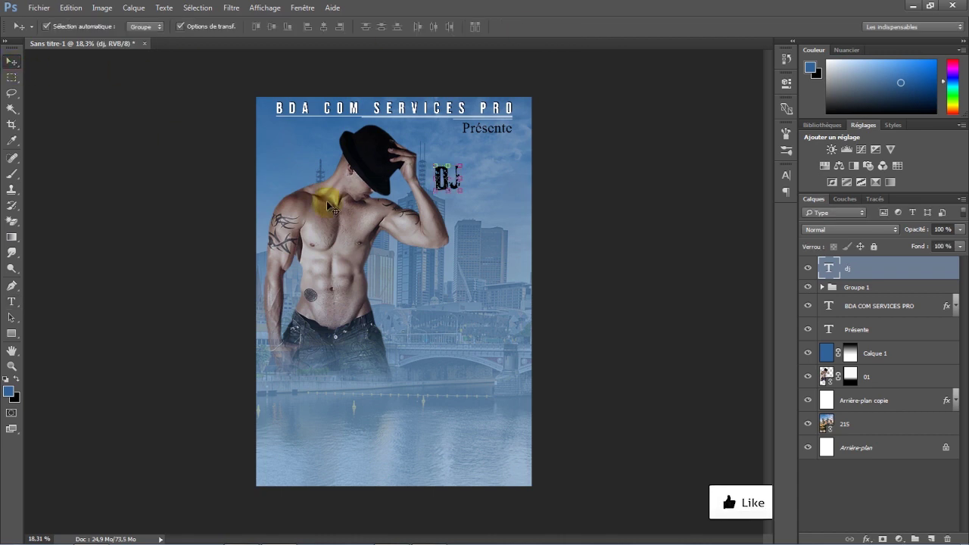
pyautogui.hotkey('ctrl', 't')
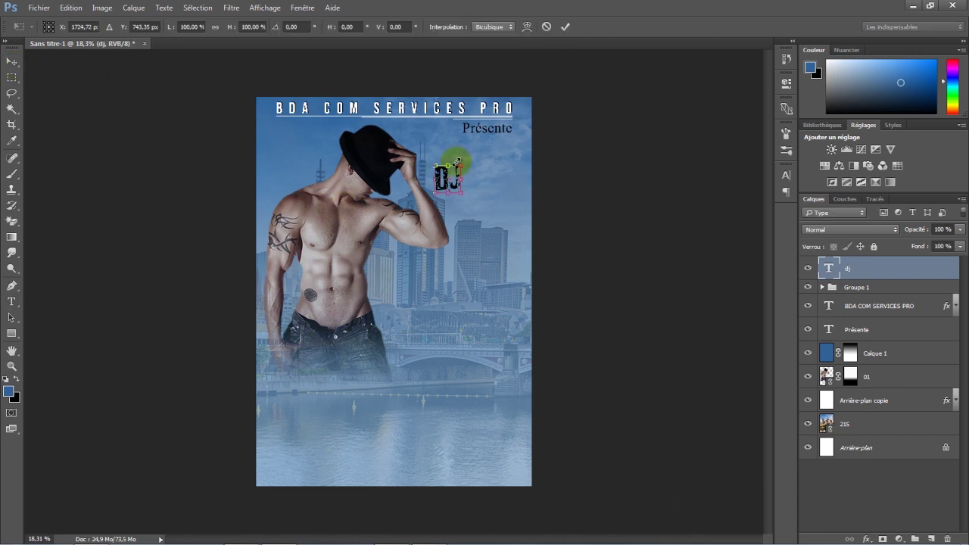
pyautogui.moveTo(471, 161); pyautogui.dragTo(431, 156)
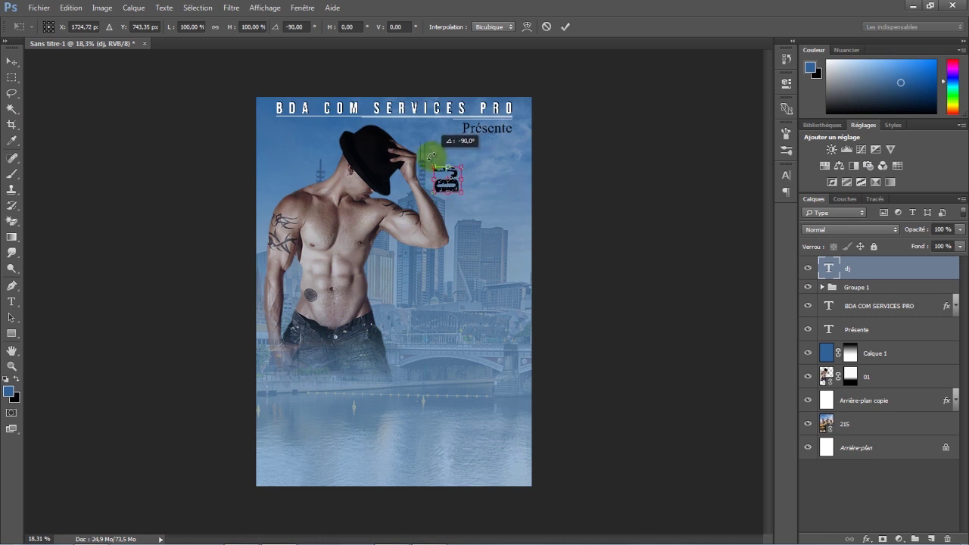
pyautogui.moveTo(430, 156); pyautogui.dragTo(431, 156)
pyautogui.click(567, 28)
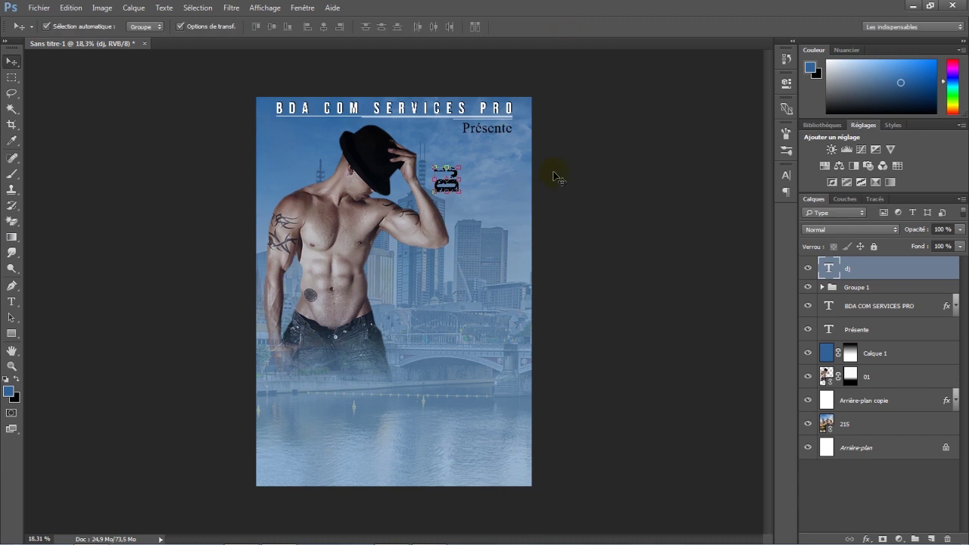
pyautogui.click(335, 327)
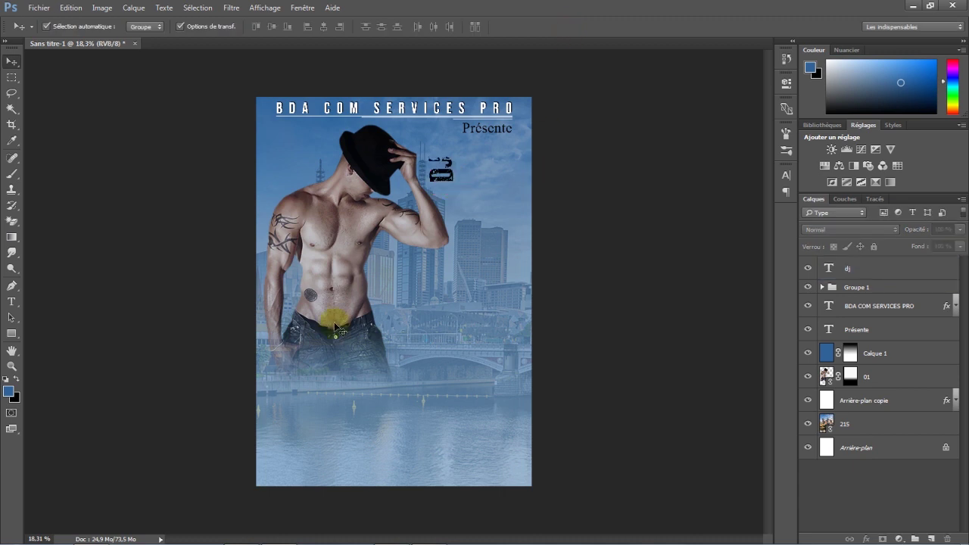
# Type MAX-ONE beside dj in the Depressionist Three Regular font
pyautogui.click(11, 302)
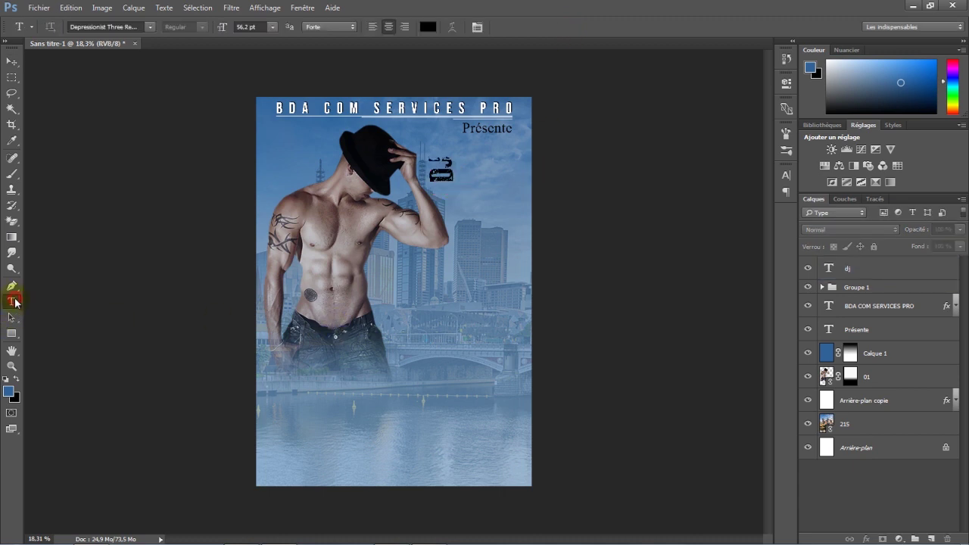
pyautogui.click(458, 195)
pyautogui.write('MAX-ONE')
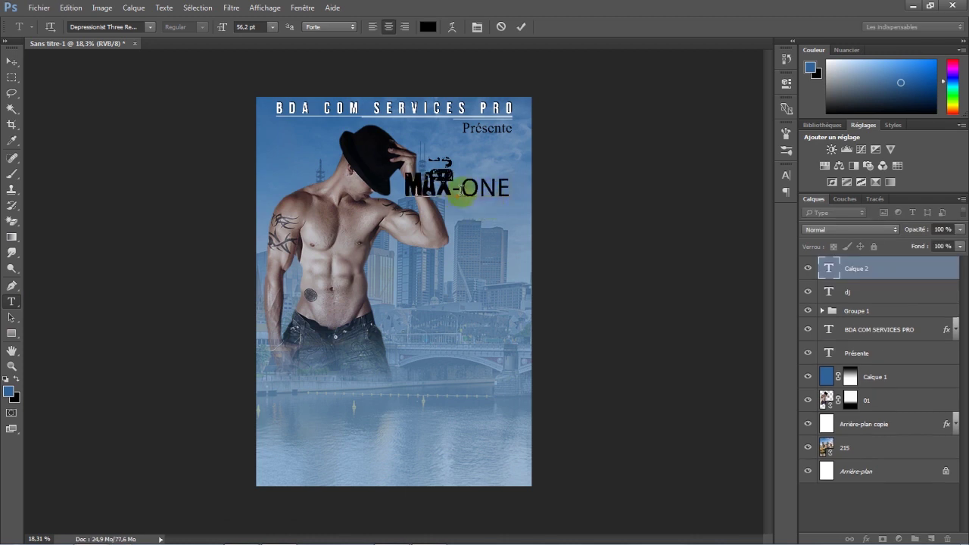
pyautogui.moveTo(460, 189); pyautogui.dragTo(509, 190)
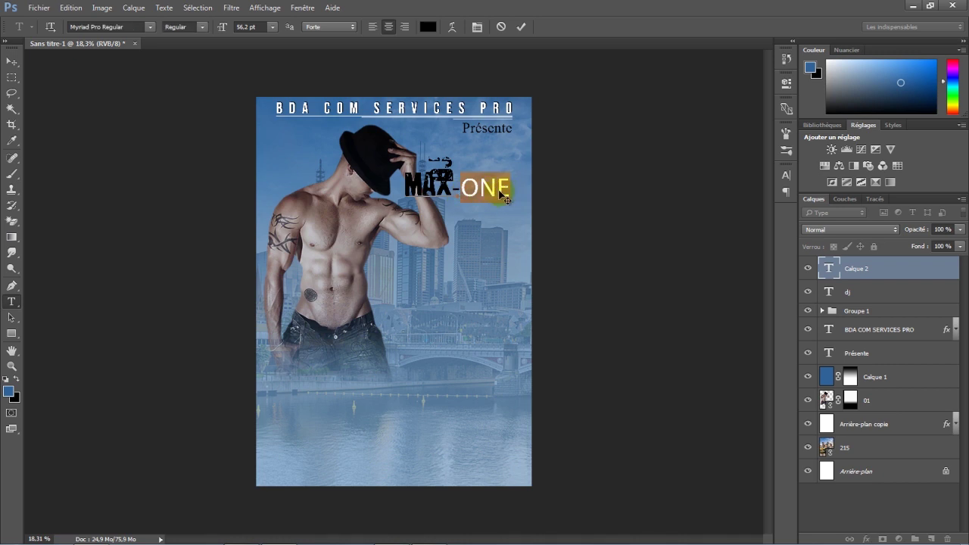
pyautogui.click(125, 28)
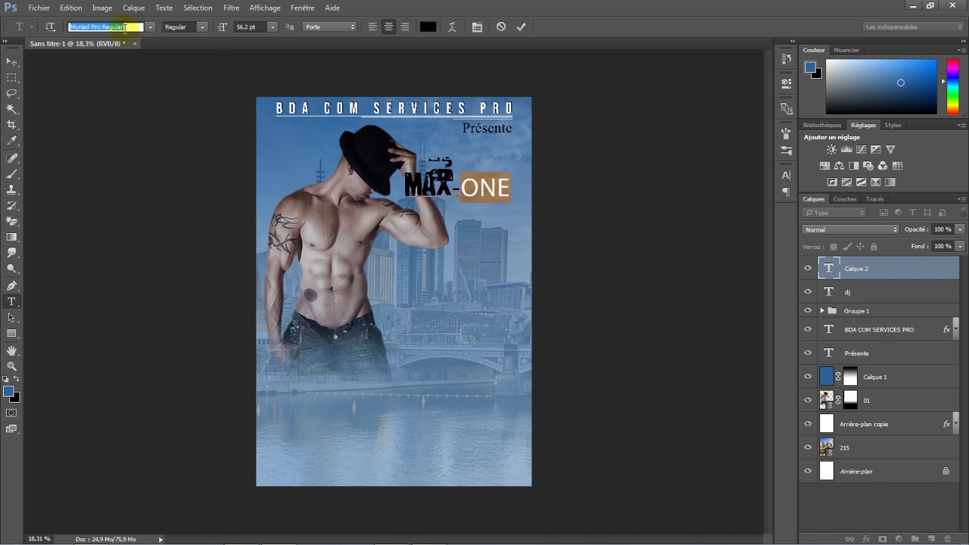
pyautogui.write('DE')
pyautogui.write('PR')
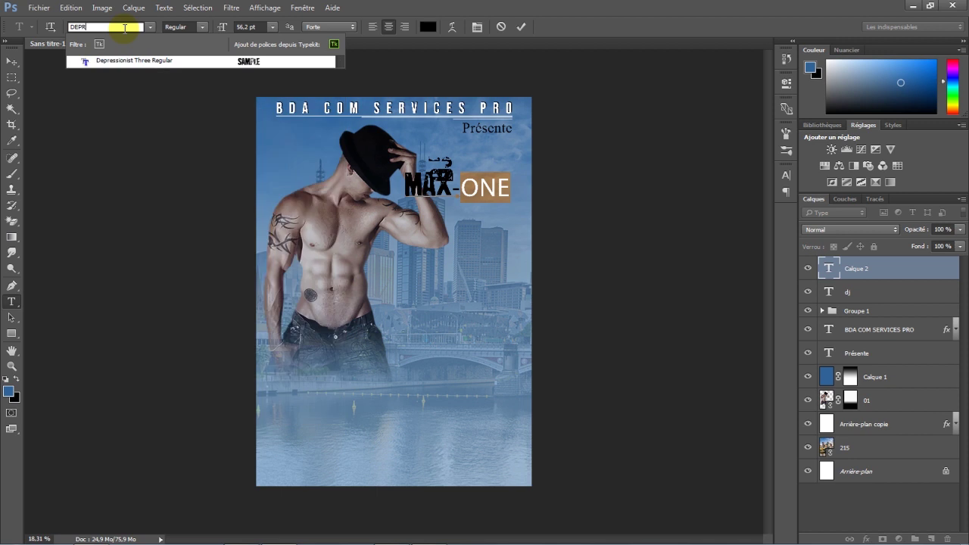
pyautogui.click(153, 60)
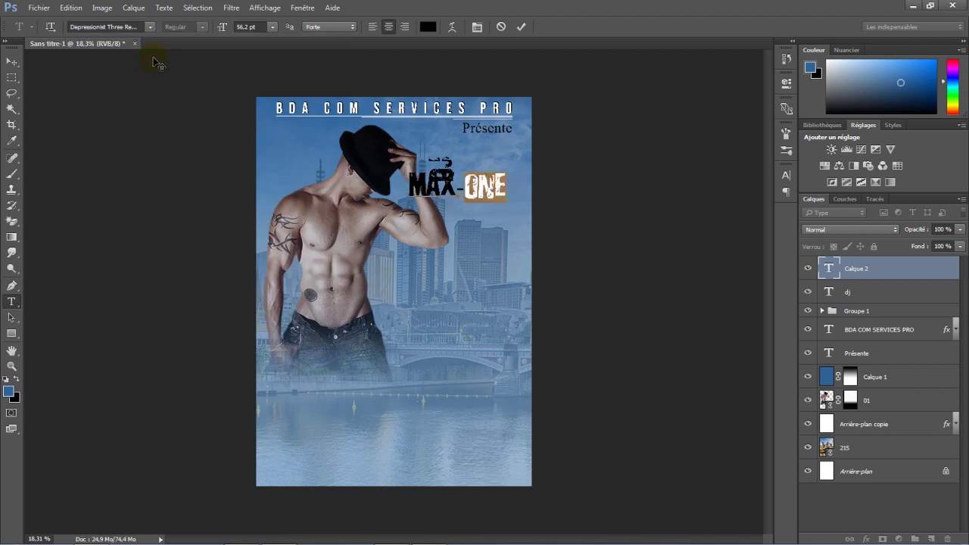
pyautogui.click(18, 63)
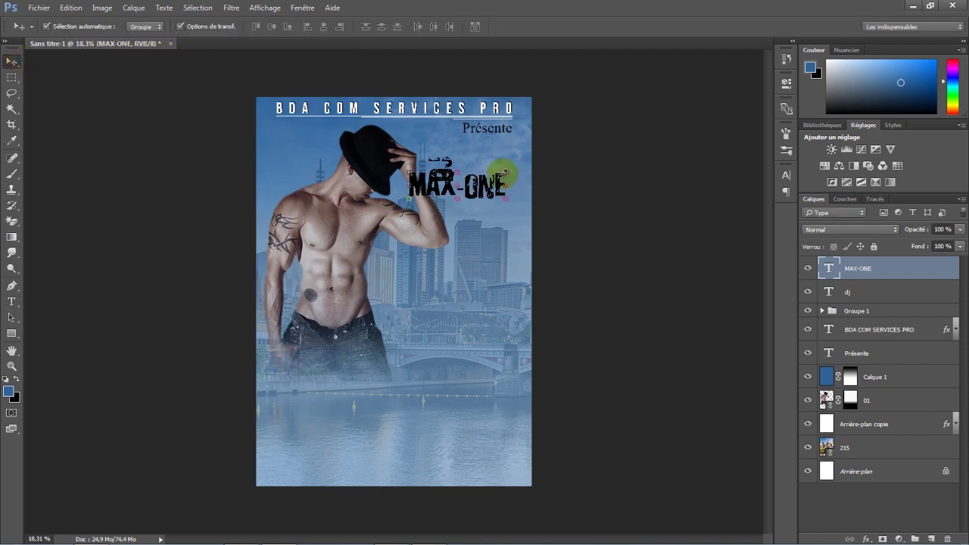
# Scale MAX-ONE to 90% and move it up beside the dj text
pyautogui.hotkey('ctrl', 't')
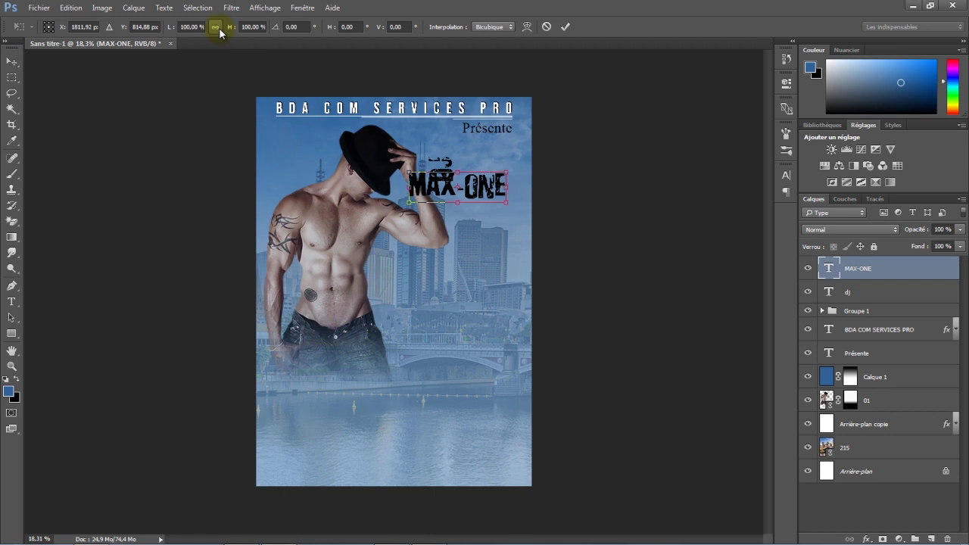
pyautogui.moveTo(229, 30); pyautogui.dragTo(222, 30)
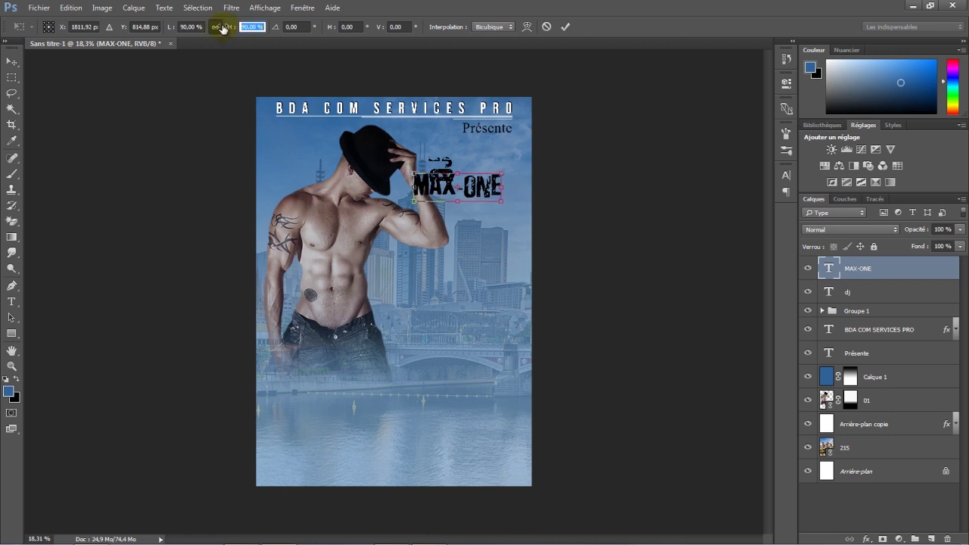
pyautogui.moveTo(498, 187)
pyautogui.mouseDown()
pyautogui.moveTo(542, 172)
pyautogui.moveTo(521, 176)
pyautogui.mouseUp()
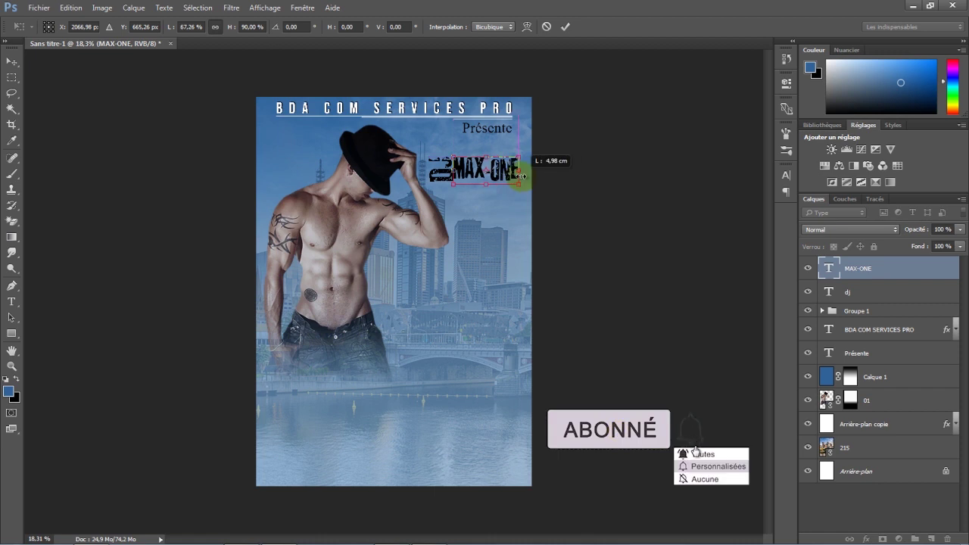
pyautogui.click(565, 28)
pyautogui.click(439, 174)
pyautogui.hotkey('ctrl', 't')
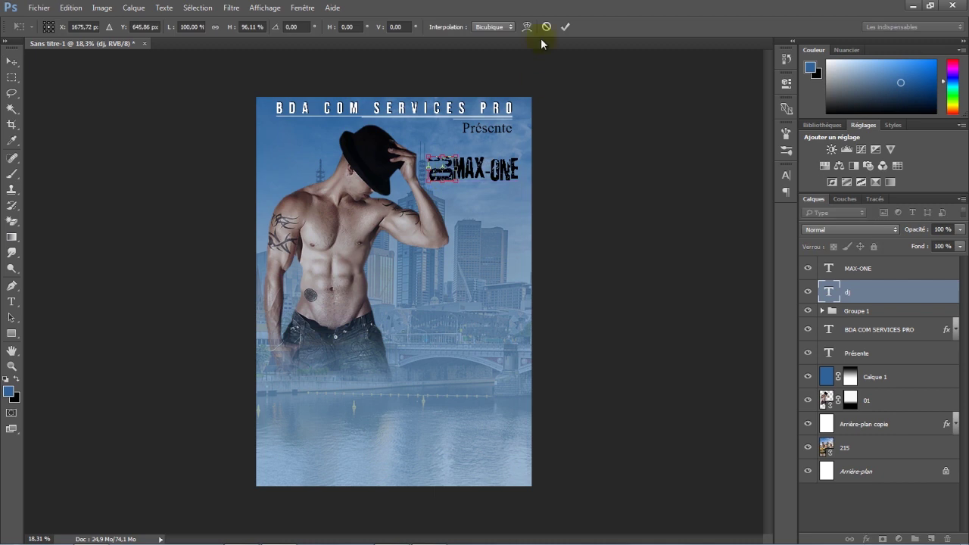
pyautogui.press('Return')
pyautogui.scroll(2, 448, 140)
# Reduce MAX-ONE's height to about 86% and nudge it into line with dj
pyautogui.click(534, 186)
pyautogui.moveTo(551, 161); pyautogui.dragTo(550, 176)
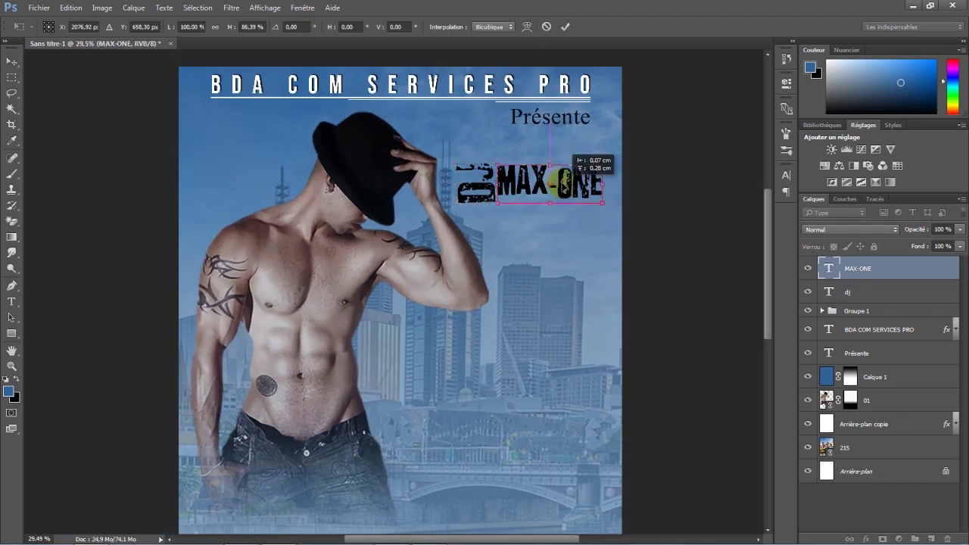
pyautogui.click(566, 27)
pyautogui.click(633, 138)
pyautogui.click(521, 171)
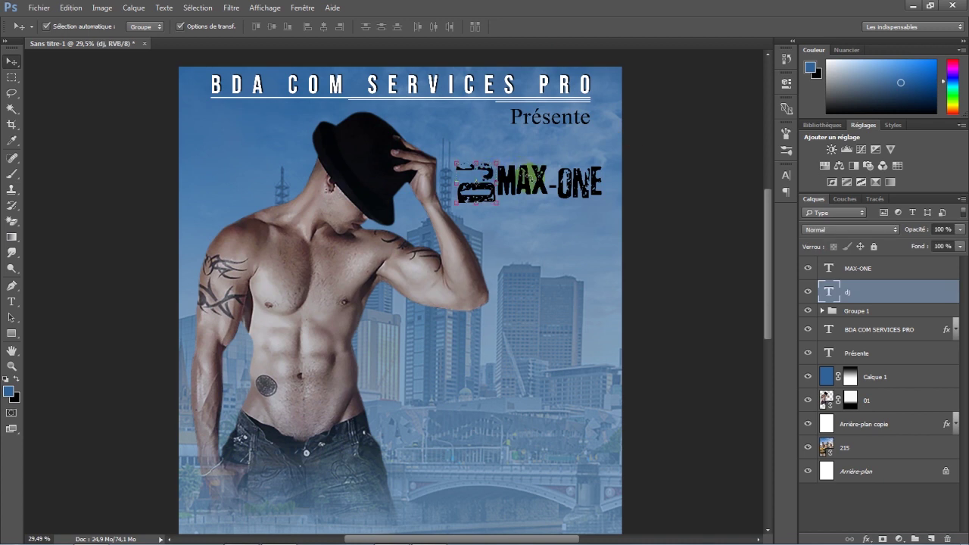
pyautogui.click(617, 156)
pyautogui.moveTo(526, 180); pyautogui.dragTo(534, 183)
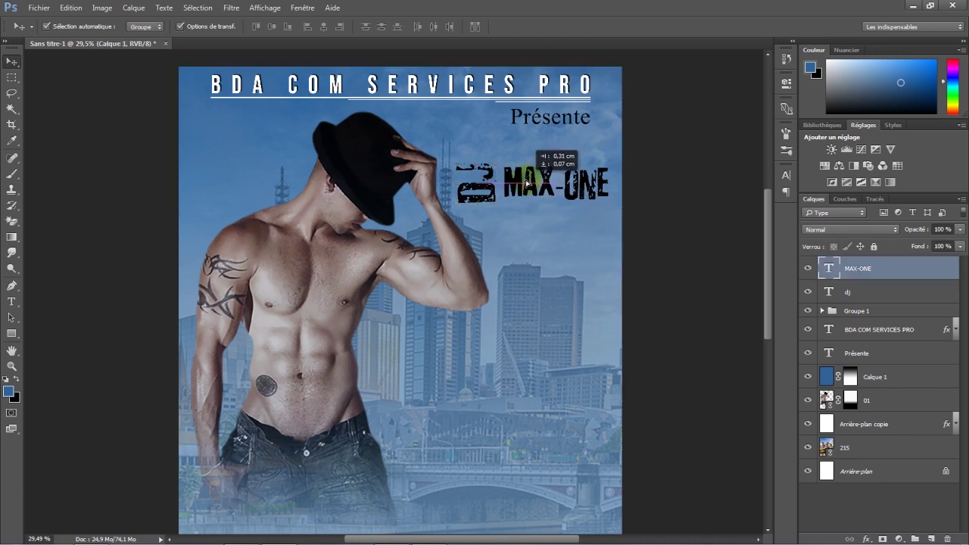
# Give MAX-ONE a near-white #fcfafa drop shadow at about 63% opacity
pyautogui.doubleClick(922, 271)
pyautogui.moveTo(580, 97)
pyautogui.mouseDown()
pyautogui.moveTo(689, 113)
pyautogui.moveTo(800, 224)
pyautogui.mouseUp()
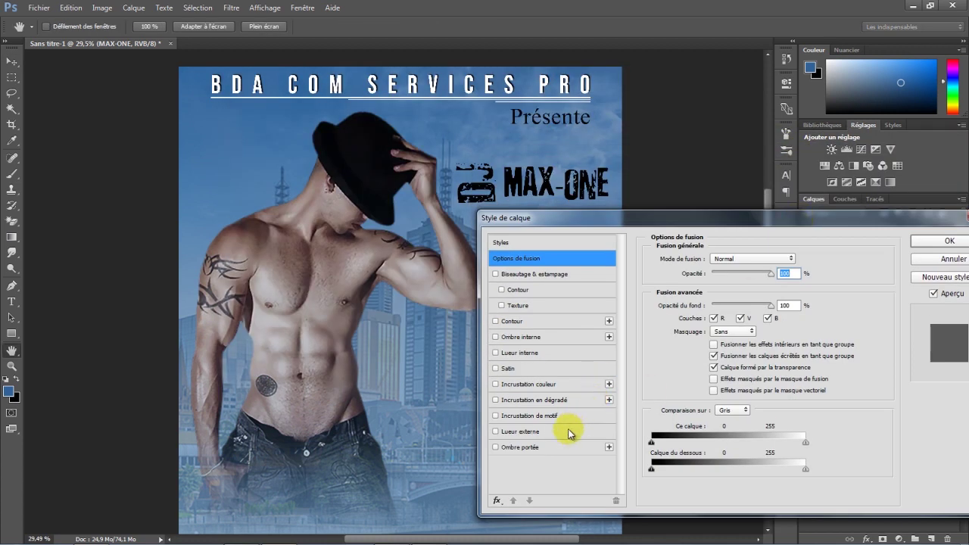
pyautogui.click(557, 448)
pyautogui.click(794, 259)
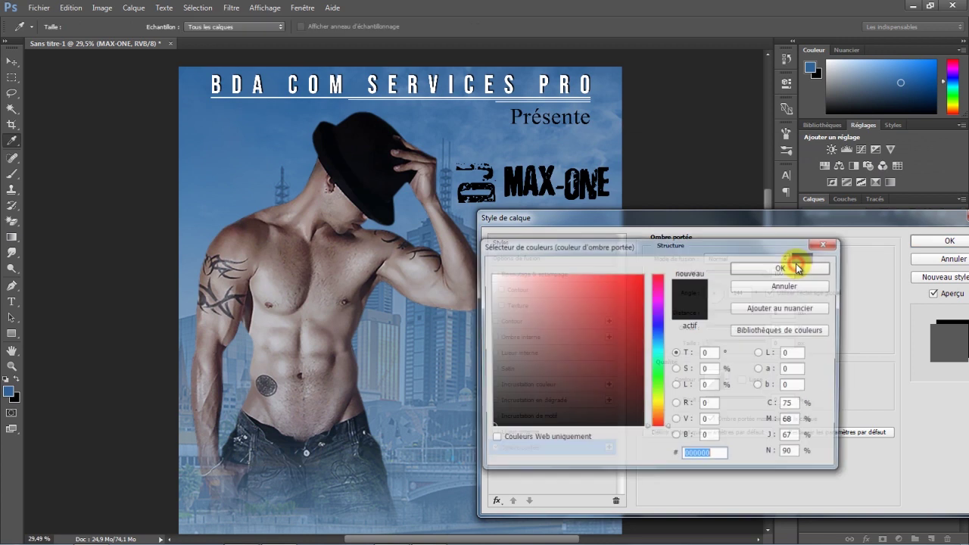
pyautogui.moveTo(626, 298)
pyautogui.mouseDown()
pyautogui.moveTo(513, 288)
pyautogui.moveTo(491, 276)
pyautogui.mouseUp()
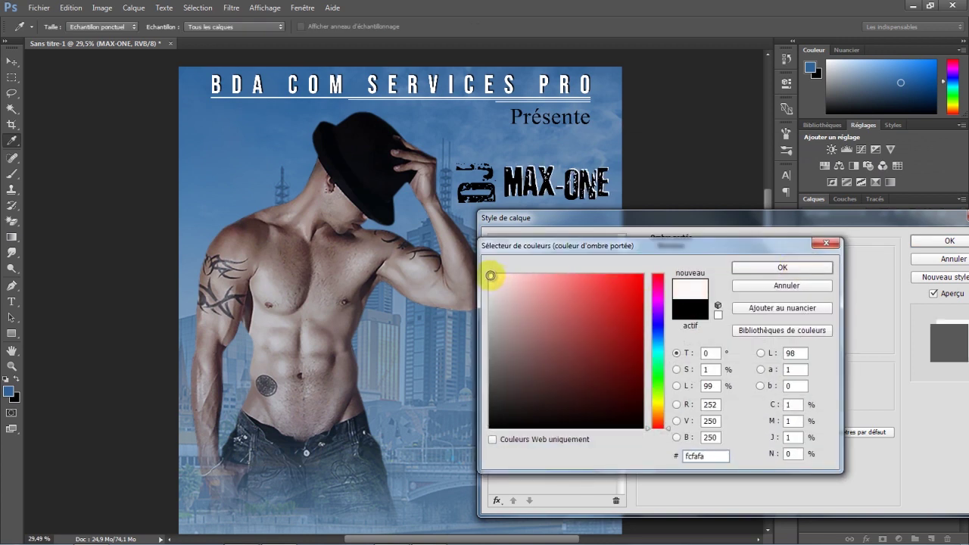
pyautogui.click(773, 266)
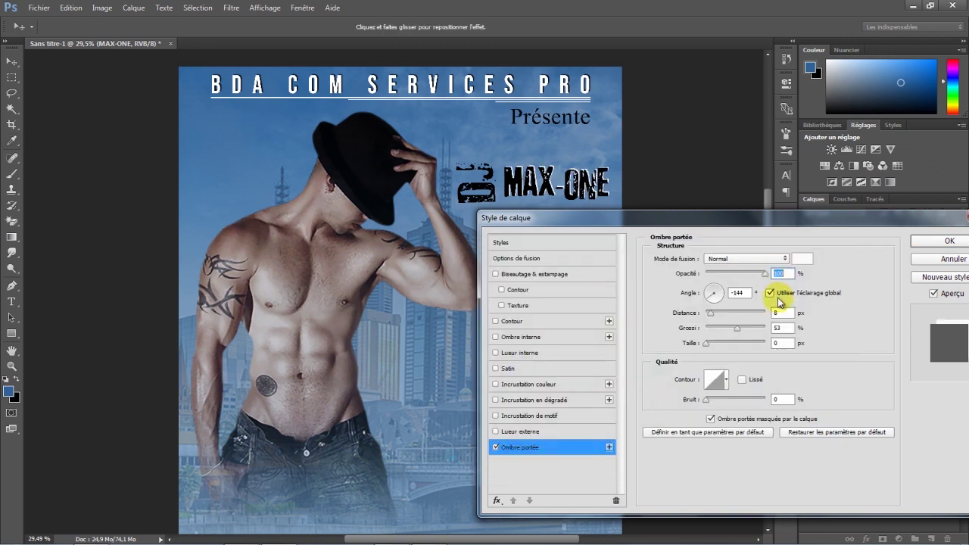
pyautogui.moveTo(763, 278)
pyautogui.mouseDown()
pyautogui.moveTo(744, 280)
pyautogui.moveTo(754, 283)
pyautogui.mouseUp()
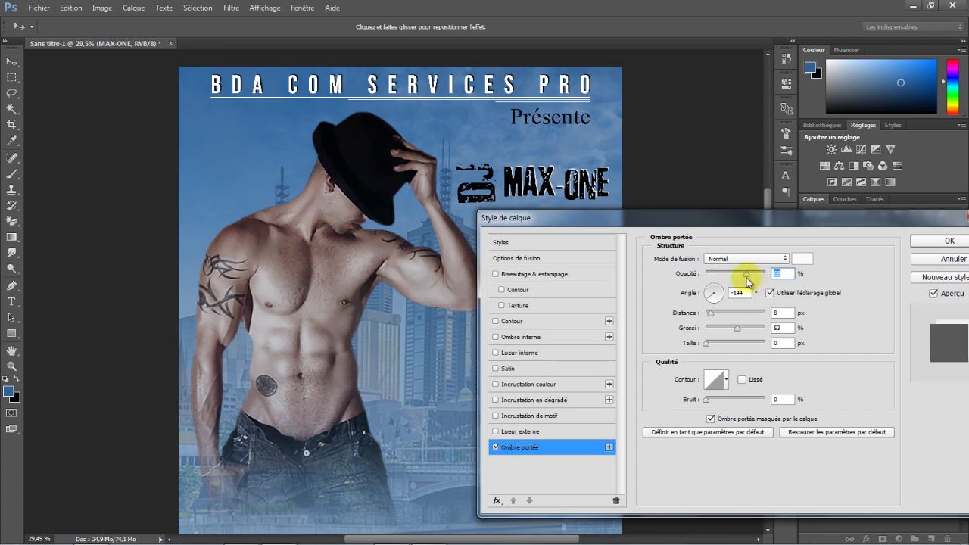
pyautogui.click(928, 241)
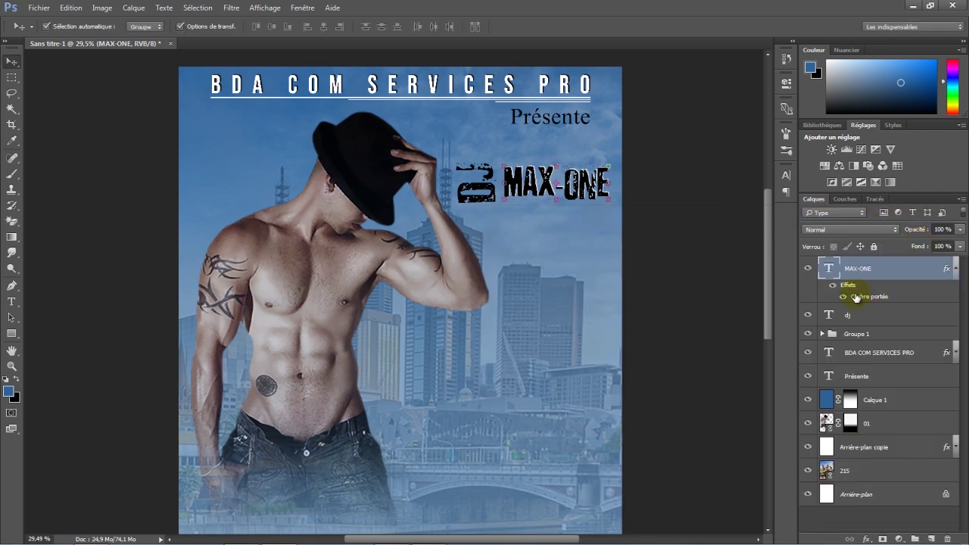
# Copy the drop shadow effect from MAX-ONE onto the dj layer
pyautogui.press('alt')
pyautogui.moveTo(855, 296)
pyautogui.mouseDown()
pyautogui.moveTo(869, 306)
pyautogui.moveTo(863, 318)
pyautogui.mouseUp()
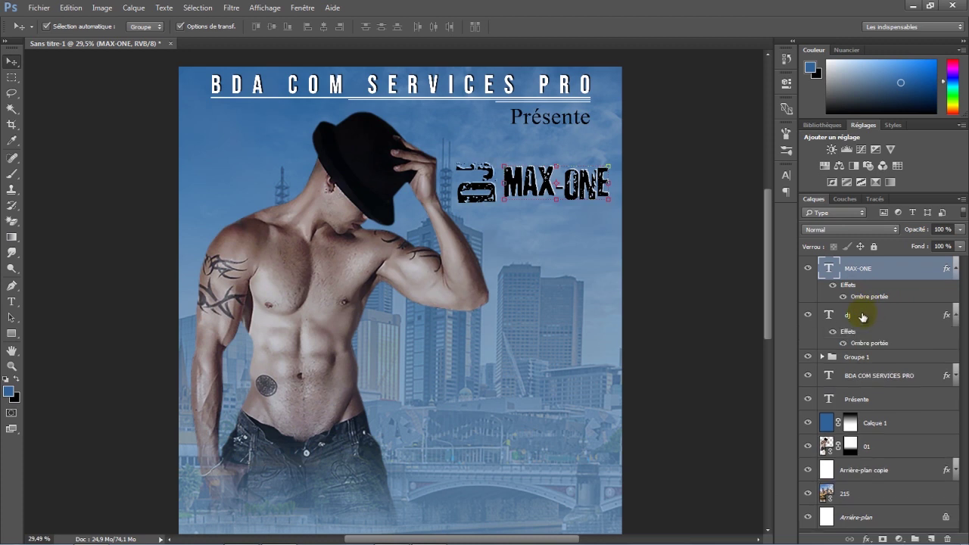
pyautogui.click(957, 269)
pyautogui.click(956, 292)
pyautogui.scroll(-1, 396, 233)
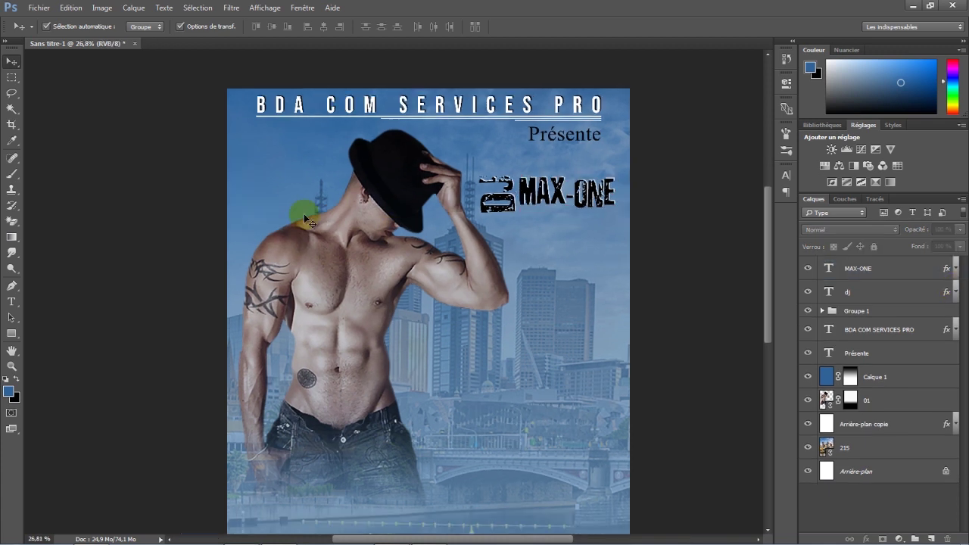
pyautogui.click(32, 9)
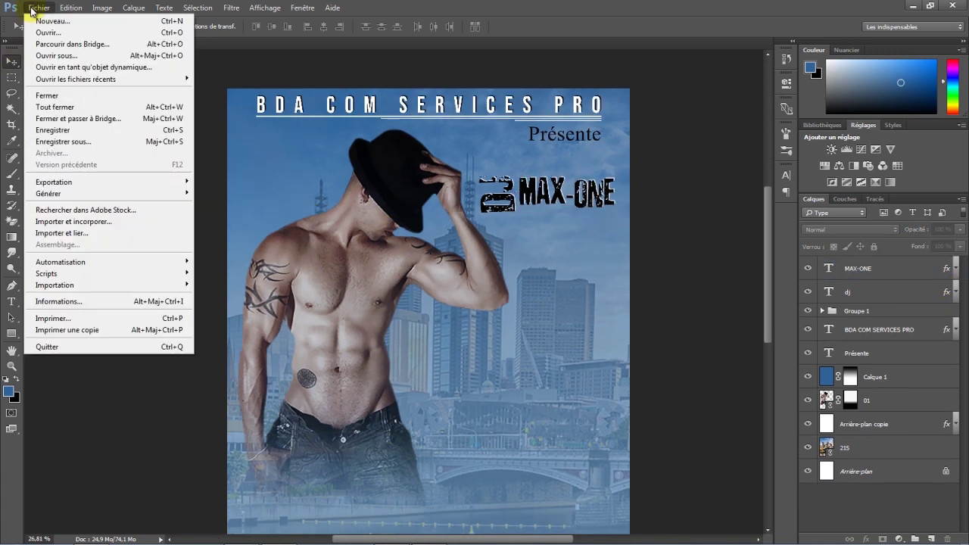
# Place Optical flare (25) as a small streak just under MAX-ONE
pyautogui.click(65, 232)
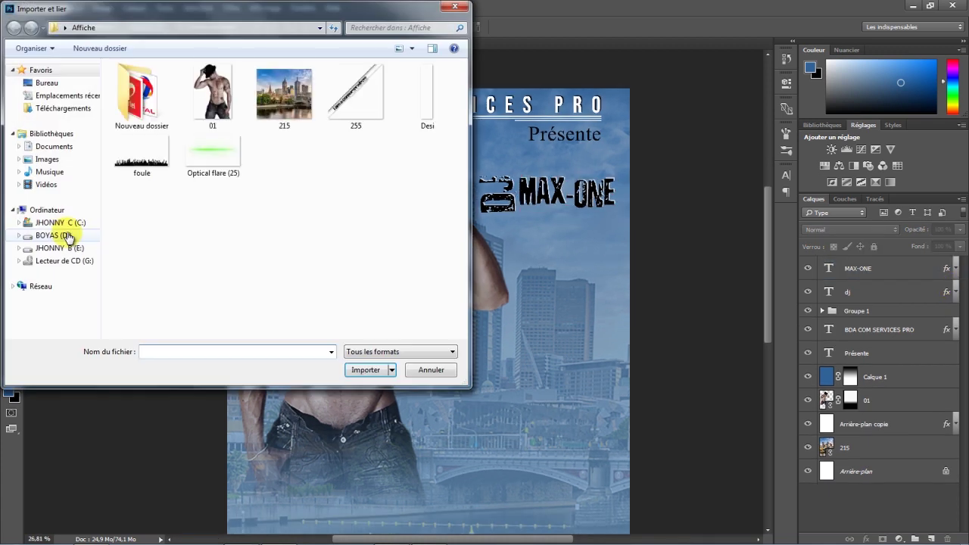
pyautogui.doubleClick(205, 157)
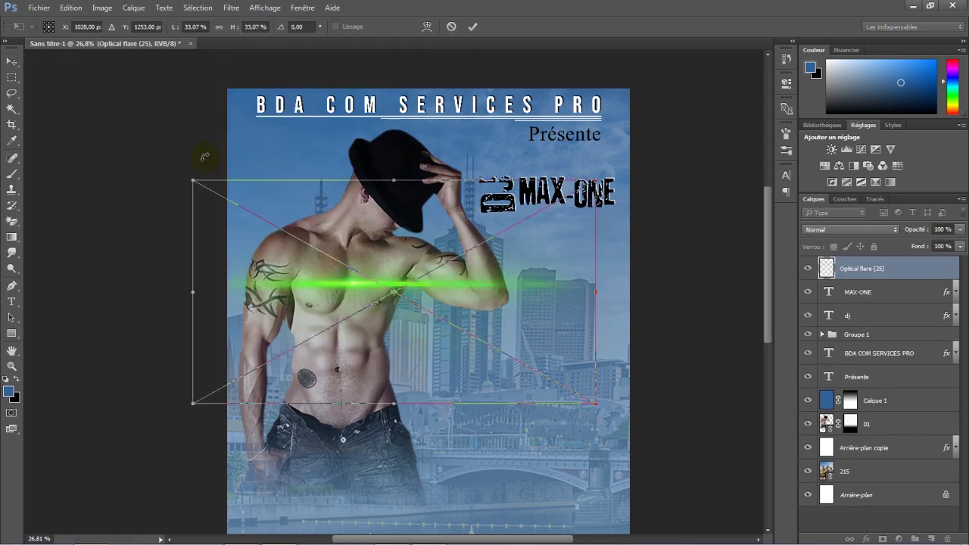
pyautogui.moveTo(384, 184); pyautogui.dragTo(400, 277)
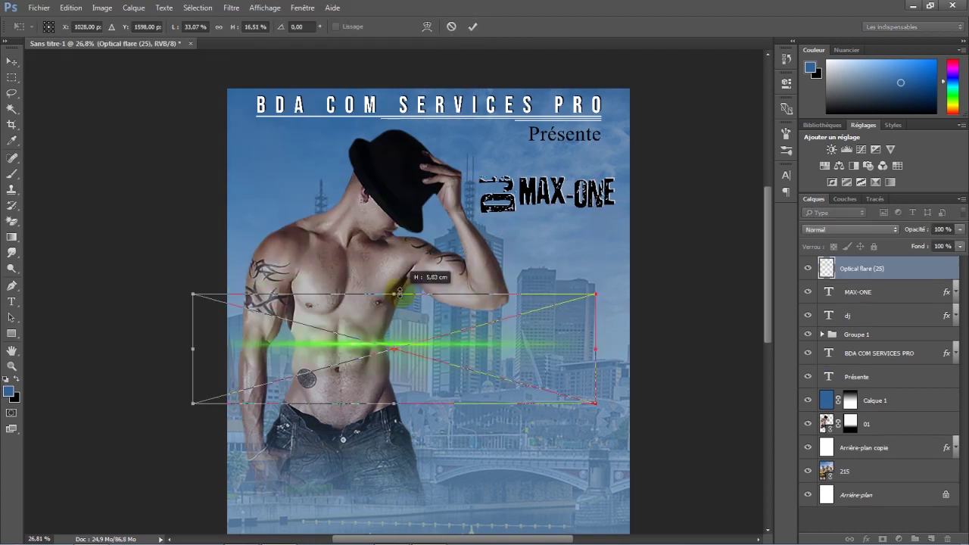
pyautogui.moveTo(537, 329); pyautogui.dragTo(558, 255)
pyautogui.moveTo(606, 228)
pyautogui.mouseDown()
pyautogui.moveTo(652, 204)
pyautogui.moveTo(588, 215)
pyautogui.mouseUp()
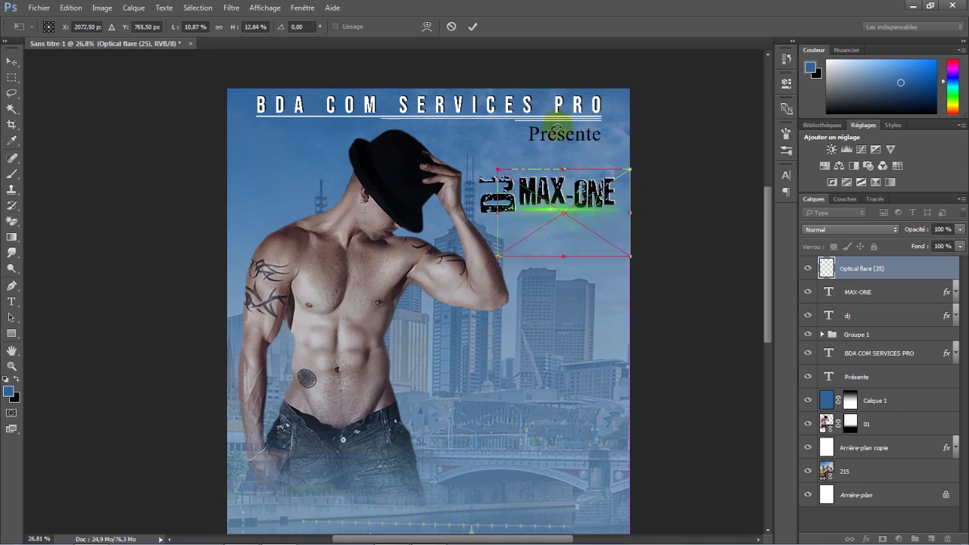
pyautogui.click(473, 27)
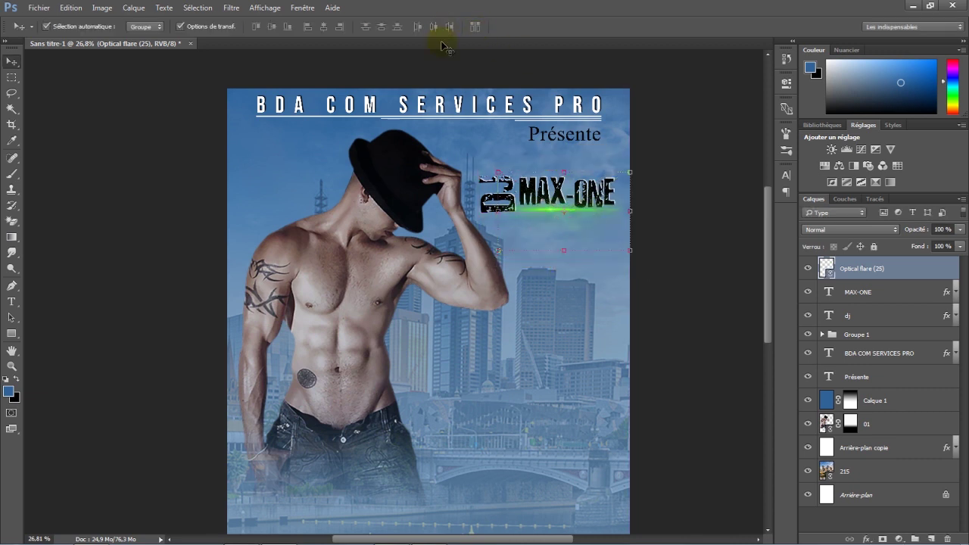
# Whiten the flare with Hue/Saturation Lightness +100 and lower its opacity to 66%
pyautogui.click(104, 9)
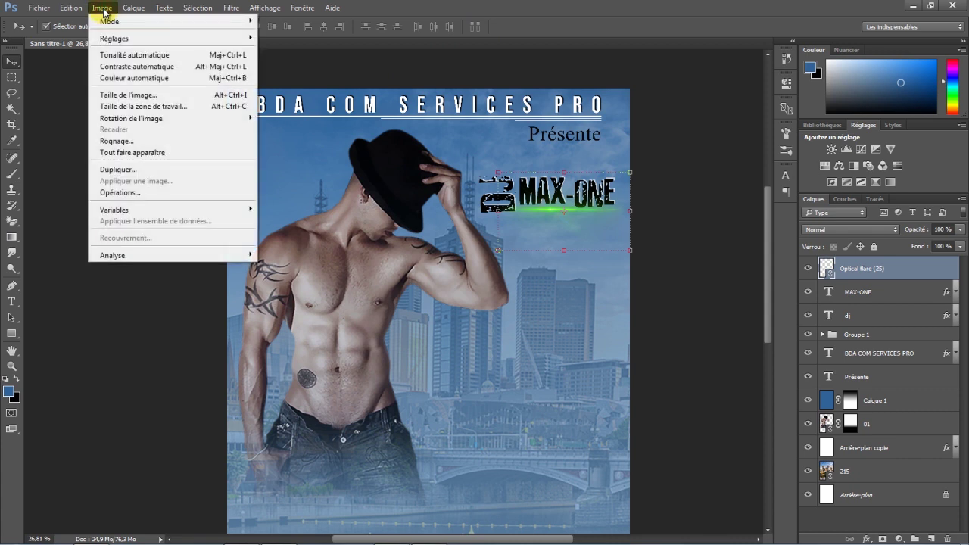
pyautogui.moveTo(115, 39)
pyautogui.click(284, 100)
pyautogui.moveTo(552, 107)
pyautogui.mouseDown()
pyautogui.moveTo(406, 182)
pyautogui.moveTo(340, 198)
pyautogui.mouseUp()
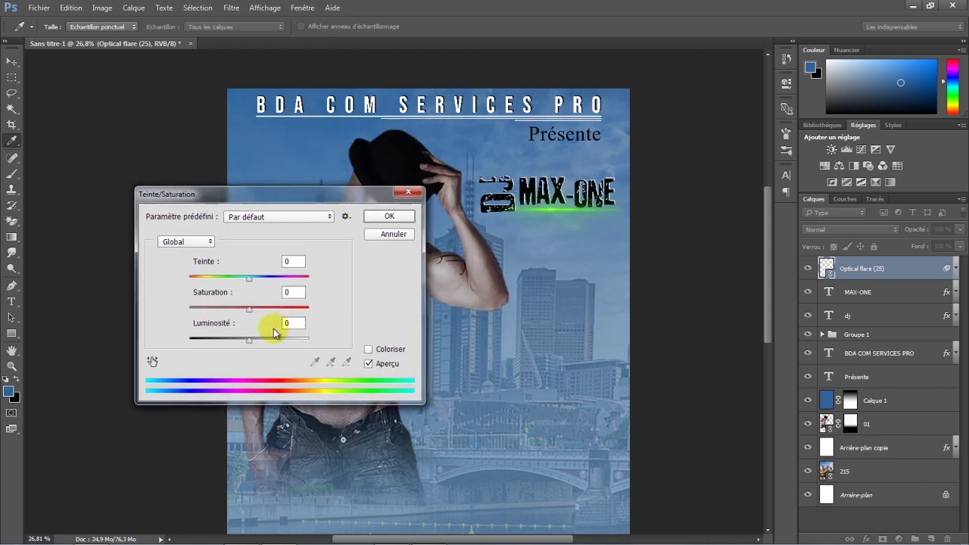
pyautogui.moveTo(250, 339); pyautogui.dragTo(318, 338)
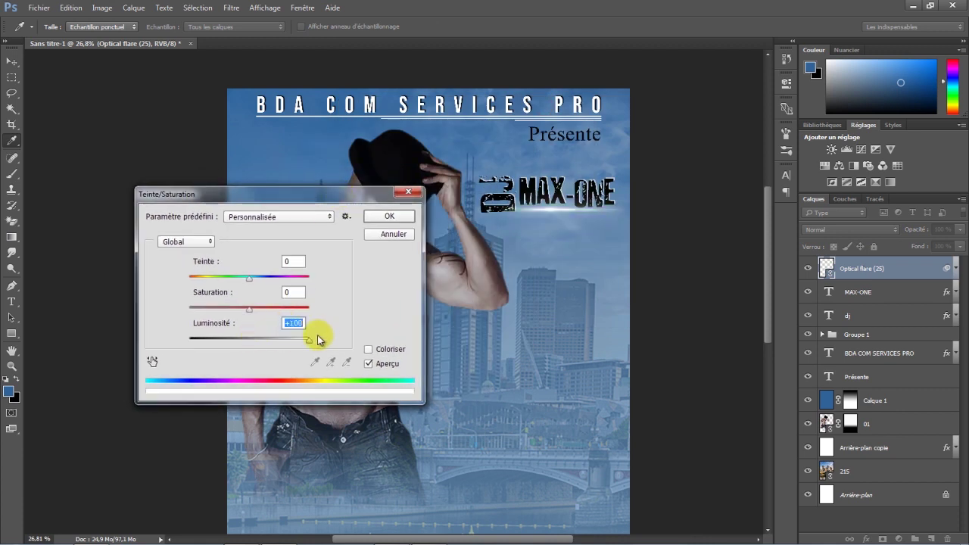
pyautogui.click(399, 217)
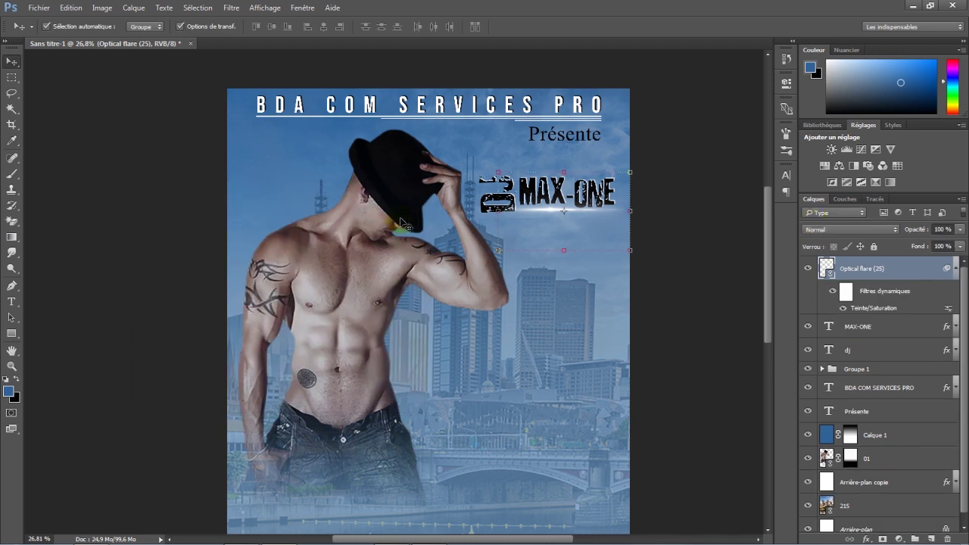
pyautogui.moveTo(919, 233); pyautogui.dragTo(900, 235)
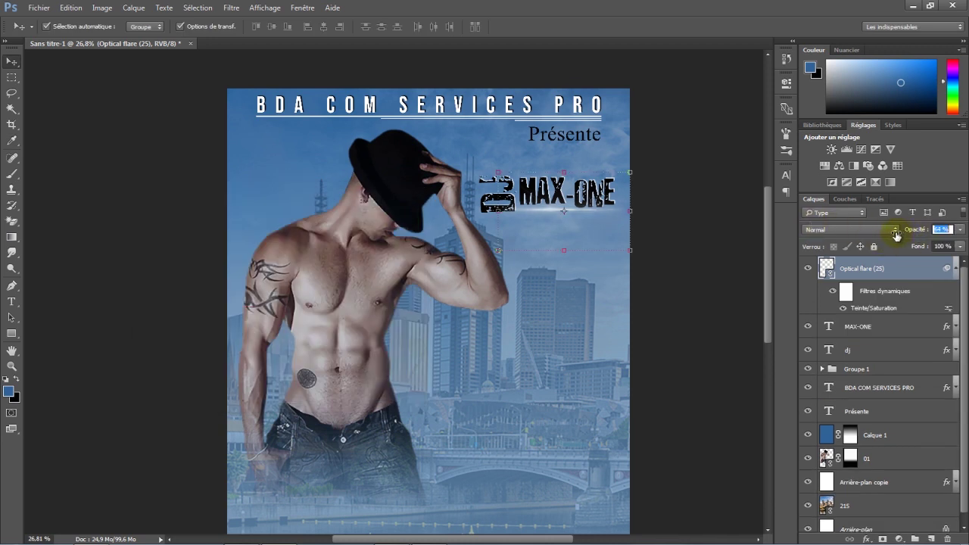
pyautogui.click(954, 269)
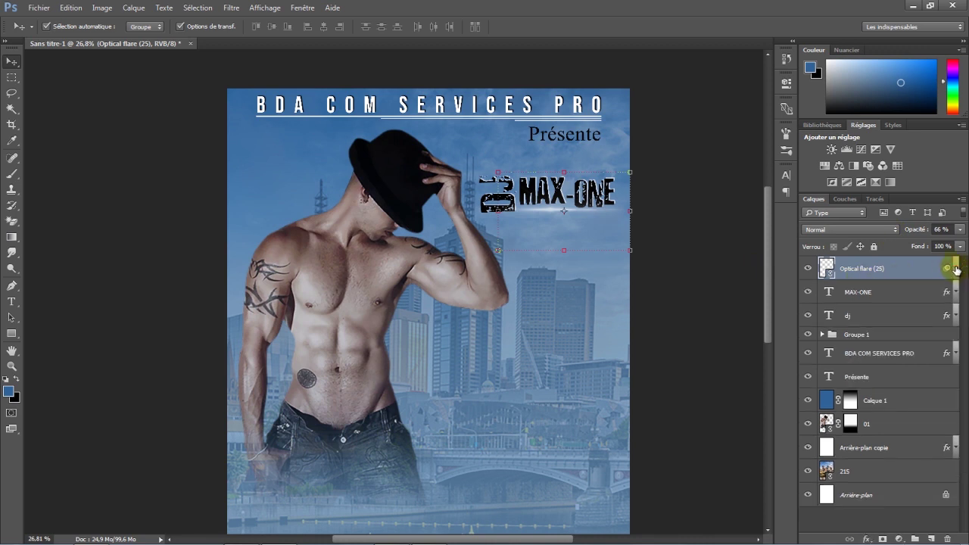
# Group the flare with the MAX-ONE and dj layers as Groupe 3
pyautogui.keyDown('shift'); pyautogui.click(906, 318); pyautogui.keyUp('shift')
pyautogui.moveTo(903, 315); pyautogui.dragTo(916, 539)
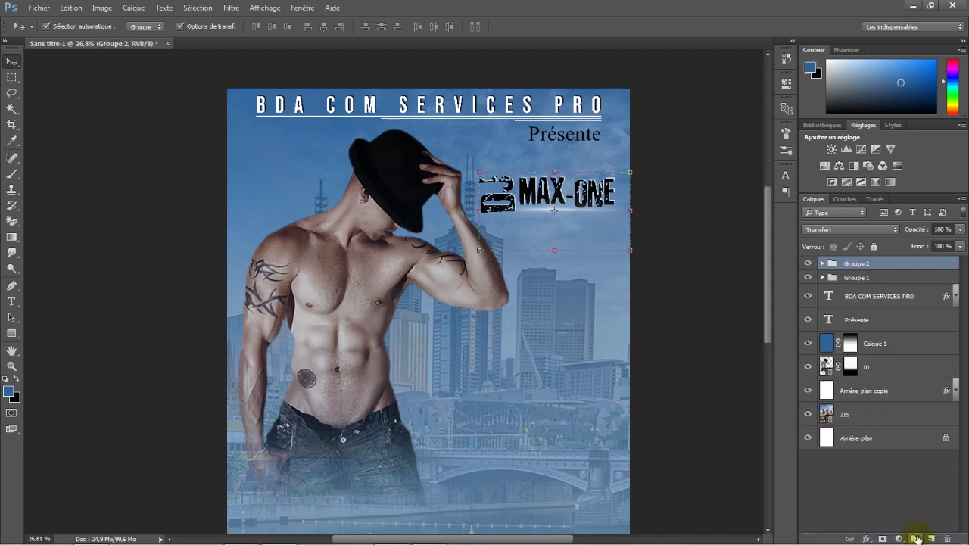
pyautogui.click(808, 263)
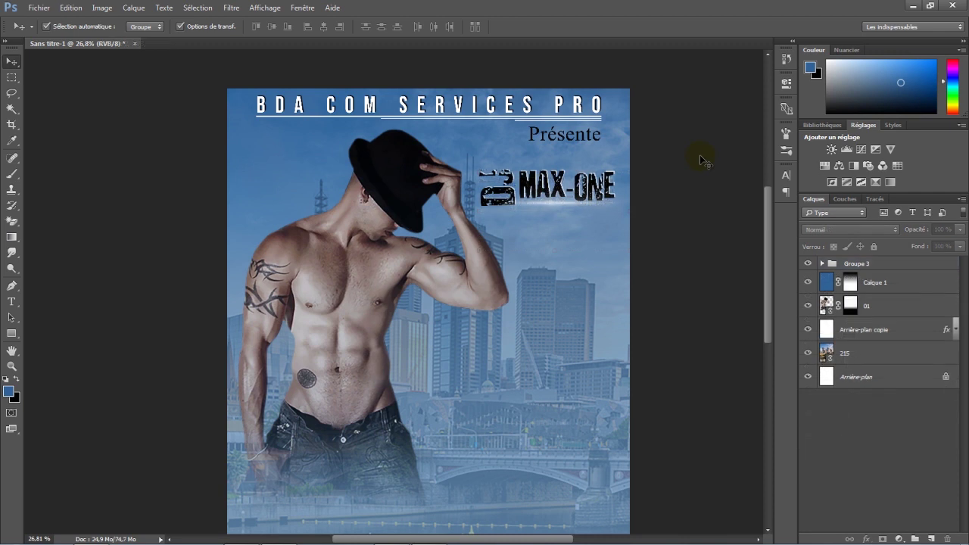
pyautogui.click(38, 8)
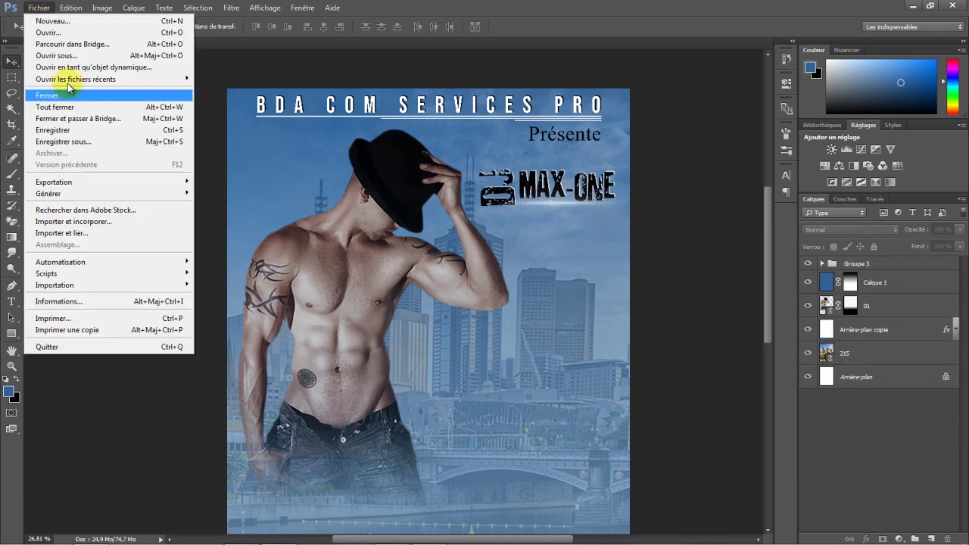
# Place another Optical flare (25) and transform it into a thin streak sized to the title
pyautogui.click(76, 233)
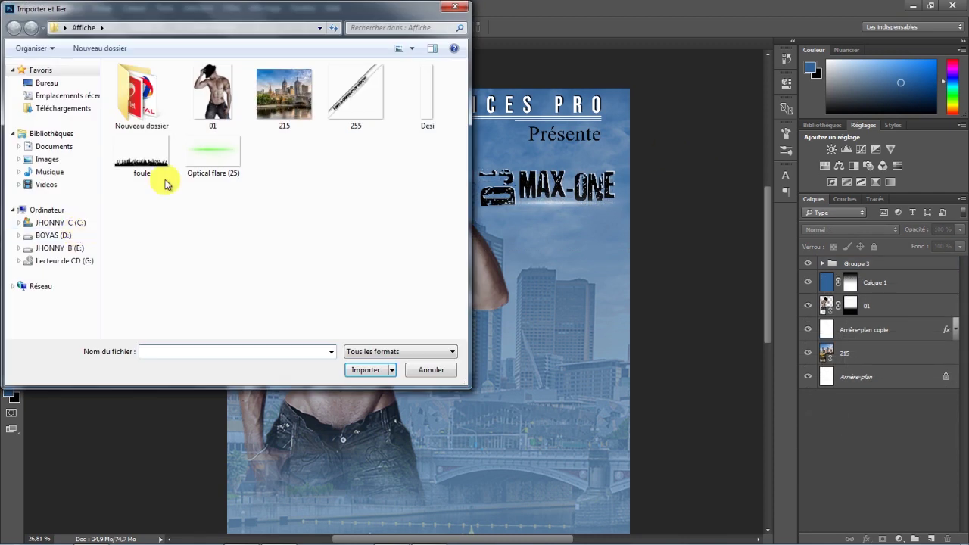
pyautogui.click(203, 151)
pyautogui.click(366, 370)
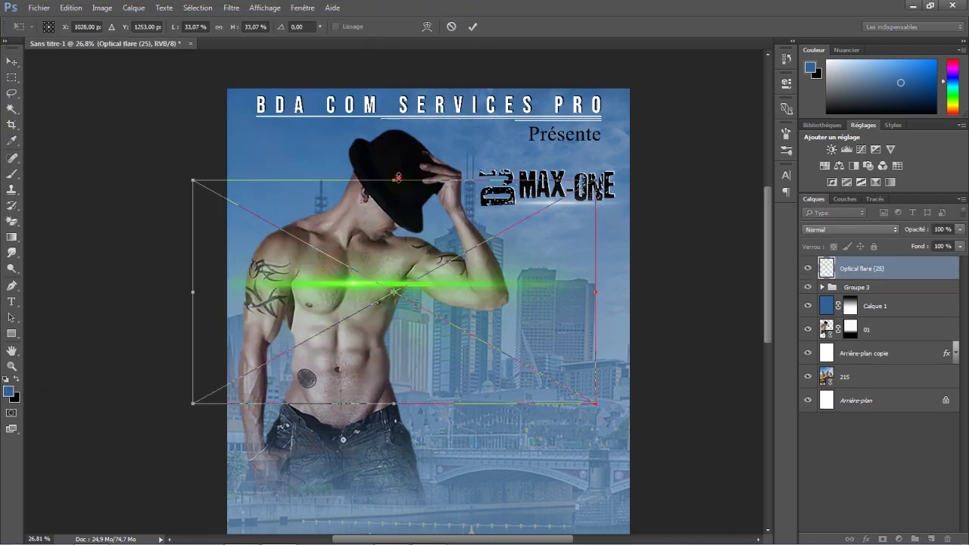
pyautogui.moveTo(397, 180); pyautogui.dragTo(400, 325)
pyautogui.moveTo(409, 364); pyautogui.dragTo(444, 119)
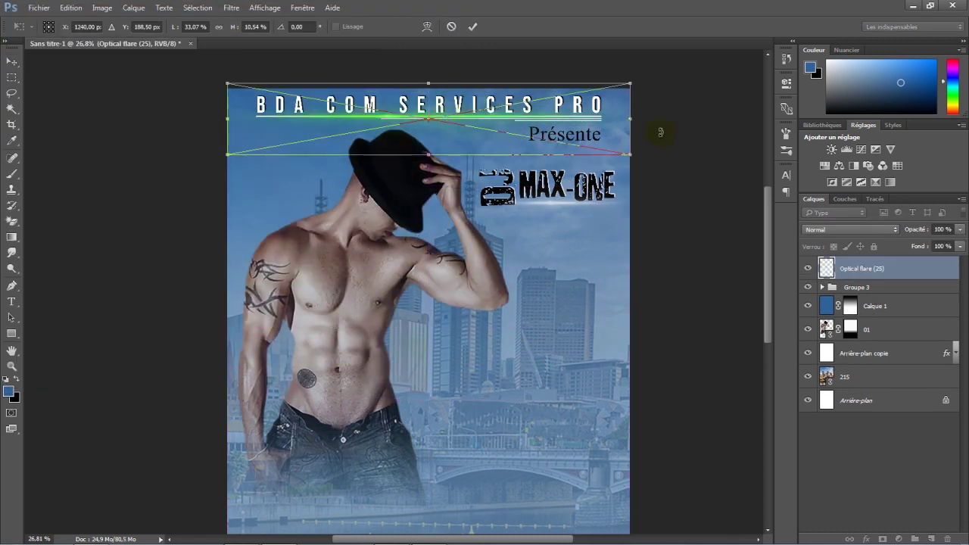
pyautogui.moveTo(630, 119); pyautogui.dragTo(592, 119)
pyautogui.moveTo(227, 119); pyautogui.dragTo(272, 119)
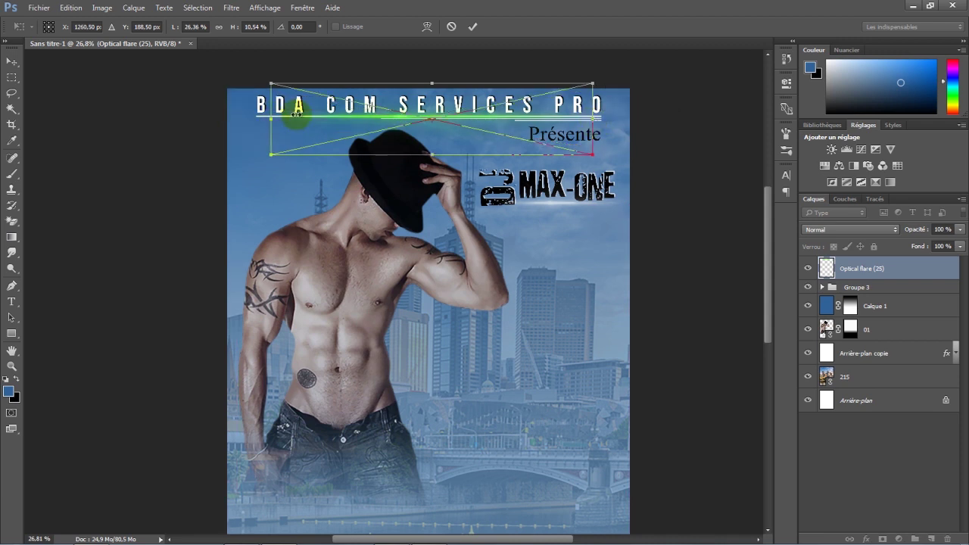
pyautogui.click(472, 27)
# Move the flare layer between Calque 1 and 01, set it under the title, dim to 69%
pyautogui.moveTo(904, 272); pyautogui.dragTo(901, 318)
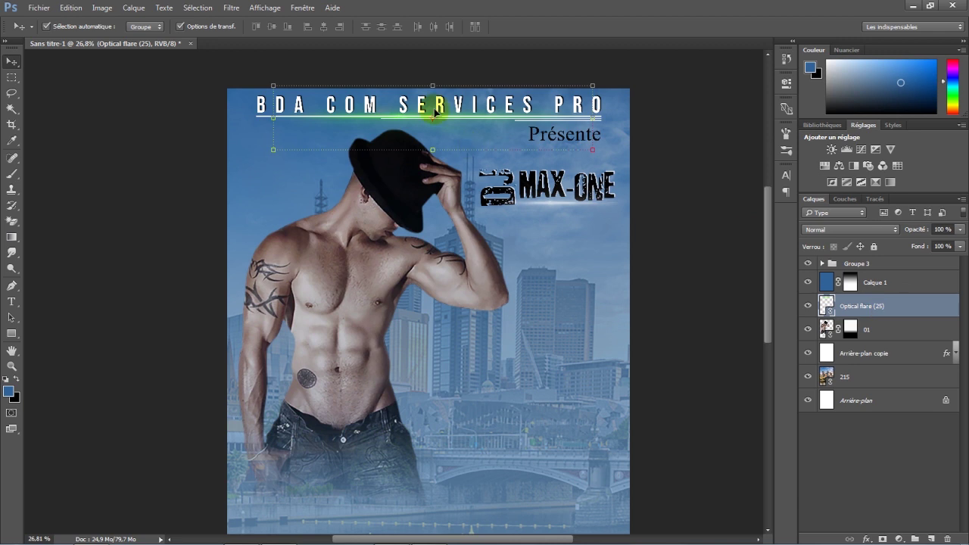
pyautogui.moveTo(436, 112); pyautogui.dragTo(510, 146)
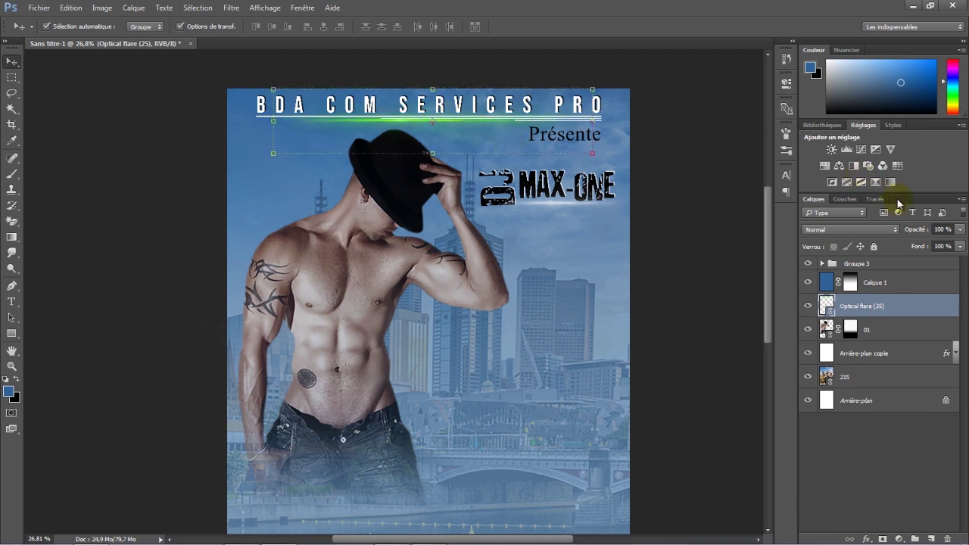
pyautogui.moveTo(923, 232); pyautogui.dragTo(904, 236)
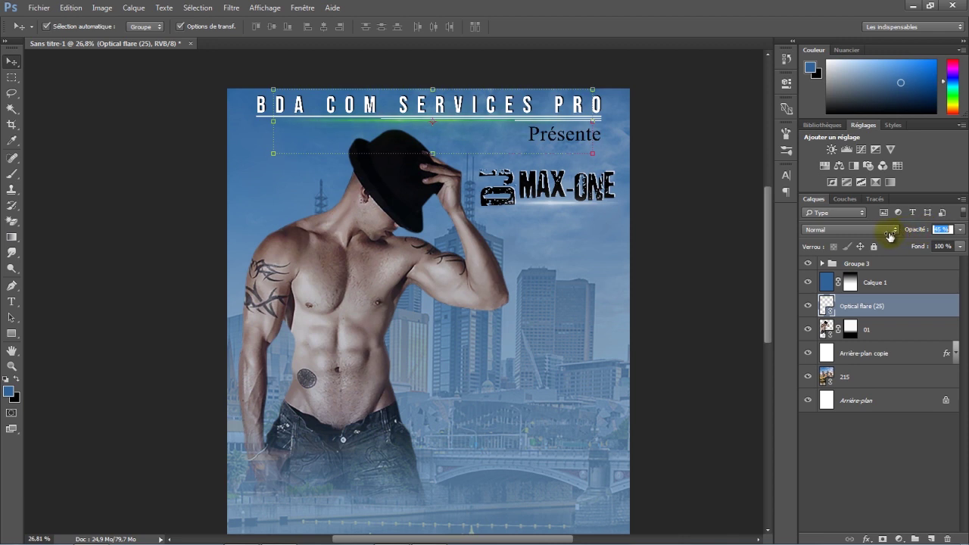
pyautogui.click(455, 327)
pyautogui.scroll(-1, 455, 327)
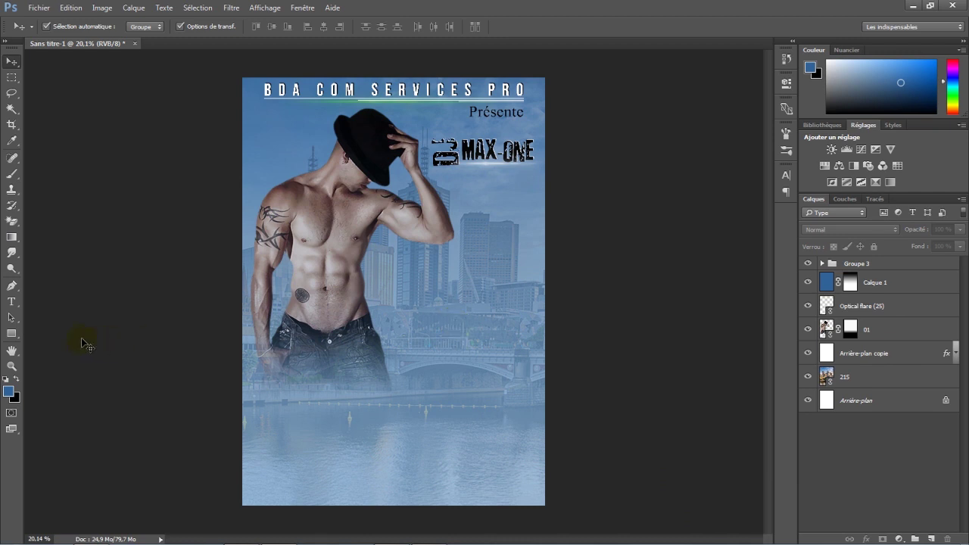
# Draw a no-fill, 3 pt white-outlined rectangle on the skyline right of the man
pyautogui.click(13, 338)
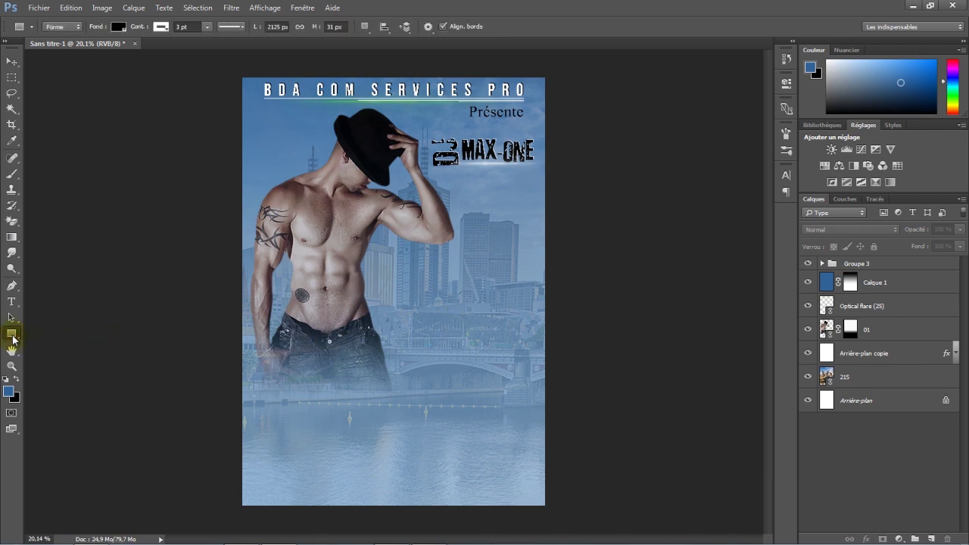
pyautogui.click(120, 27)
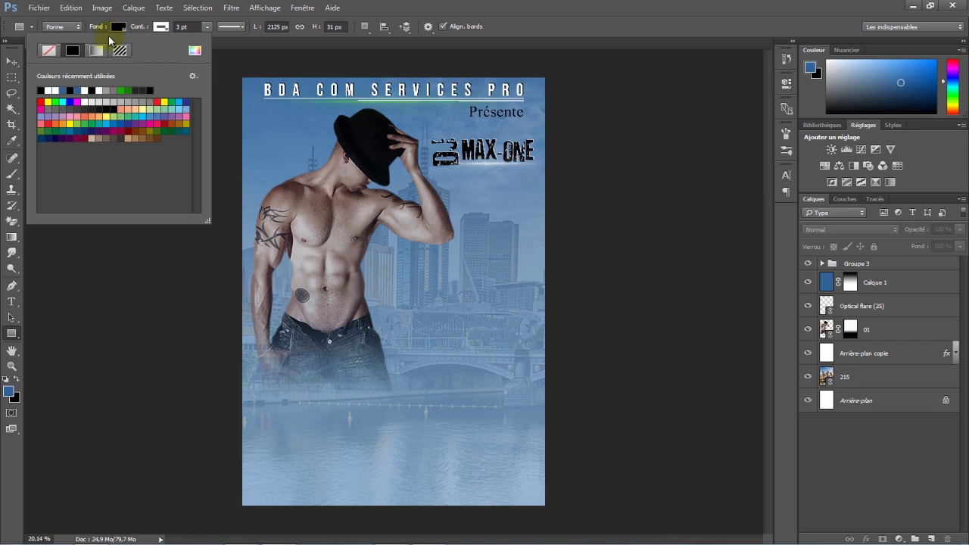
pyautogui.click(50, 51)
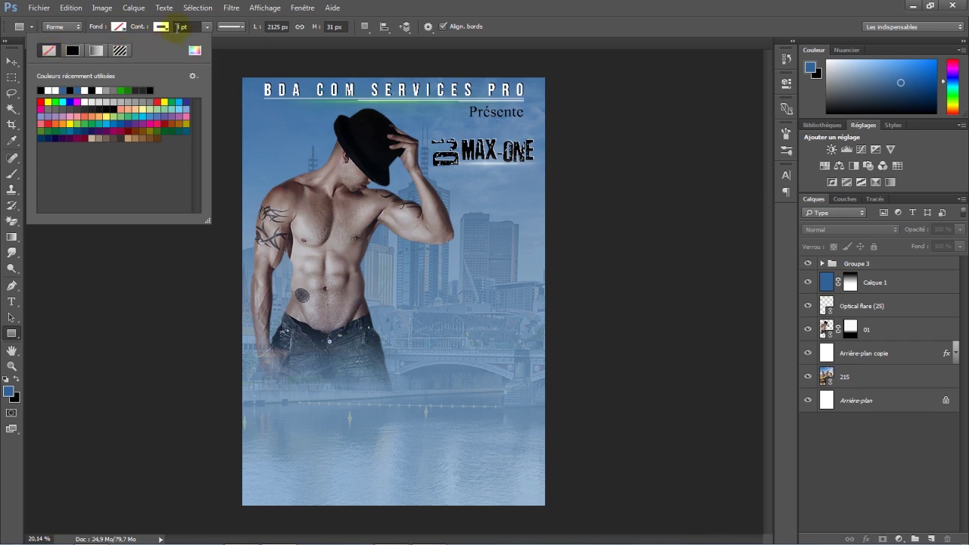
pyautogui.click(178, 26)
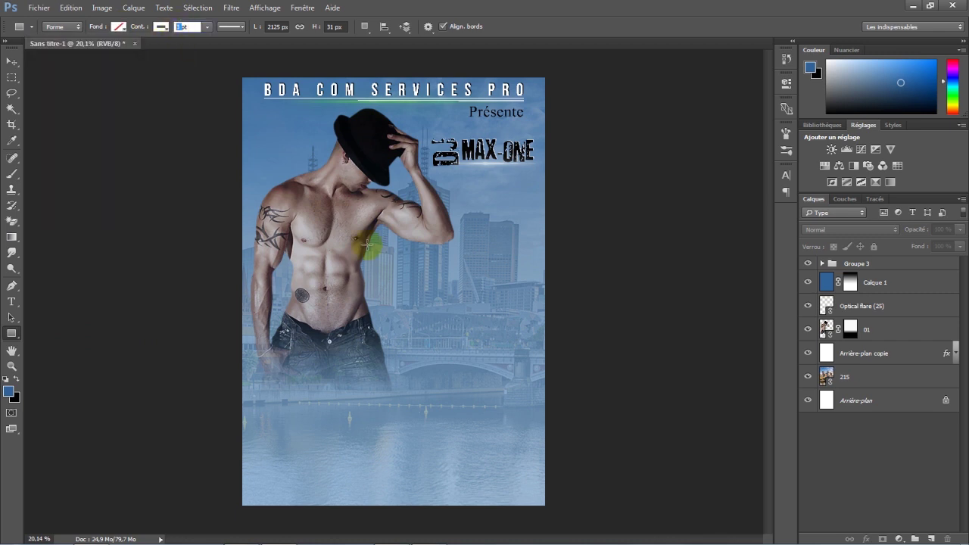
pyautogui.moveTo(383, 246)
pyautogui.mouseDown()
pyautogui.moveTo(503, 318)
pyautogui.moveTo(534, 321)
pyautogui.mouseUp()
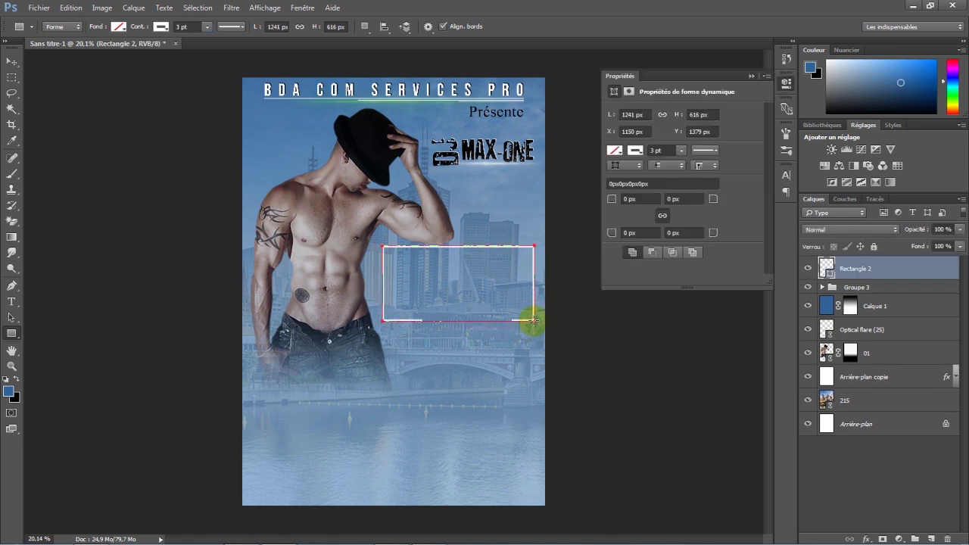
pyautogui.click(749, 76)
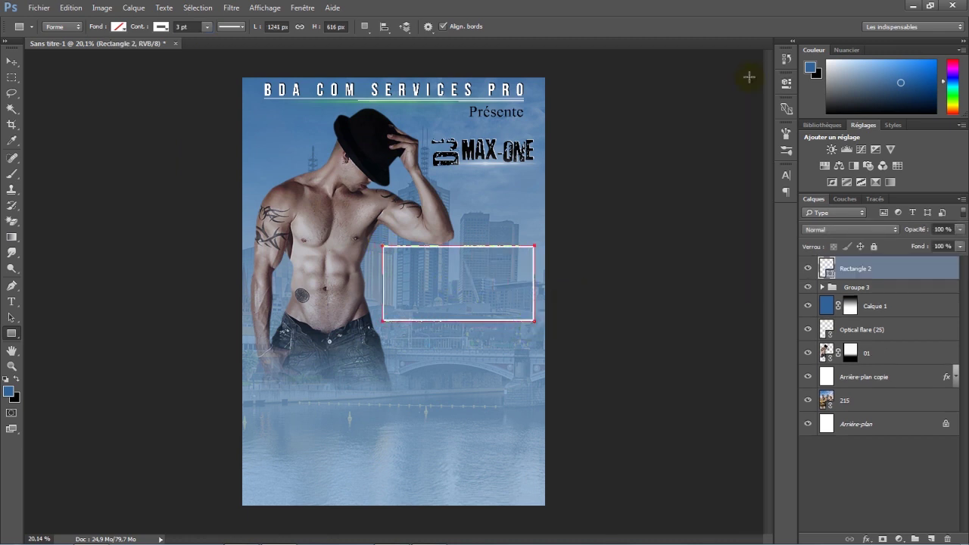
# Shift the Rectangle 2 frame slightly lower and lock its layer
pyautogui.click(14, 64)
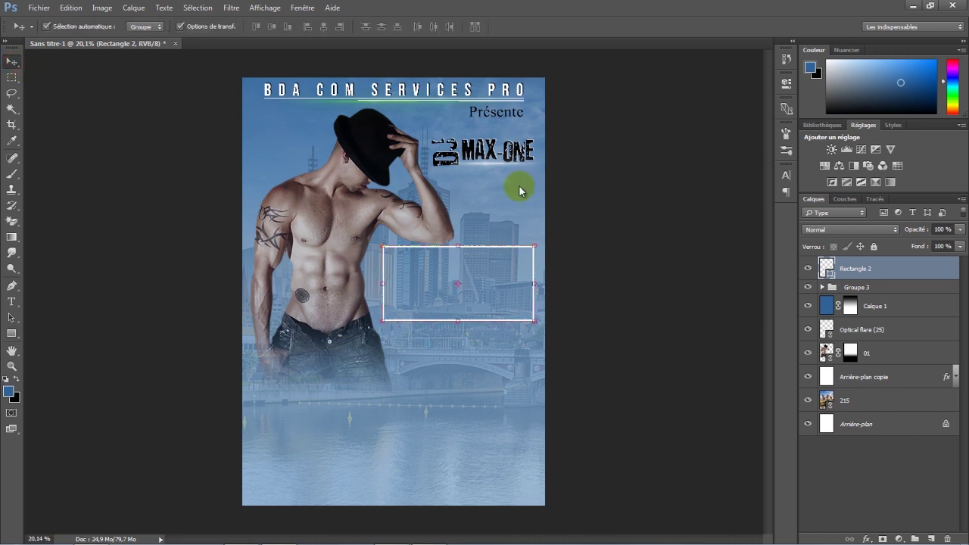
pyautogui.click(615, 202)
pyautogui.moveTo(571, 242); pyautogui.dragTo(620, 296)
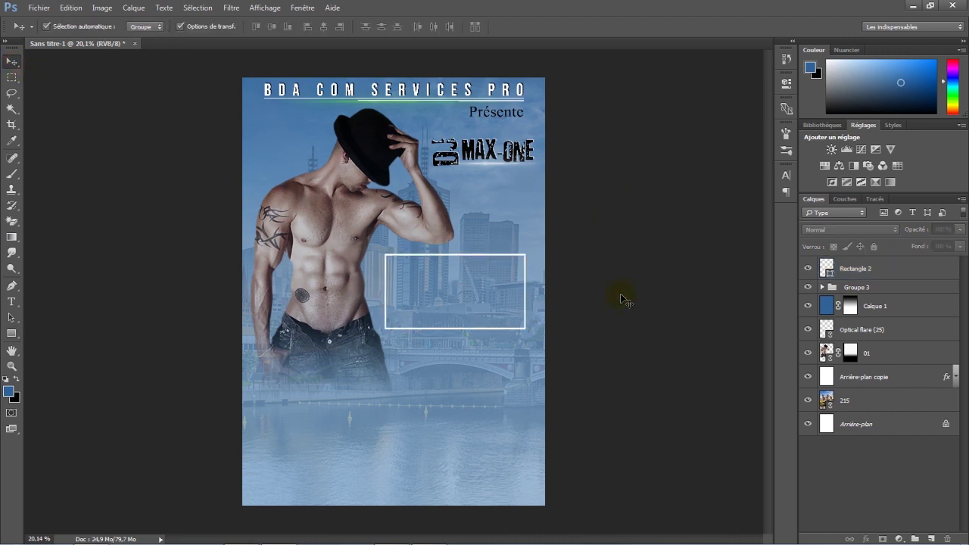
pyautogui.click(914, 269)
pyautogui.click(873, 247)
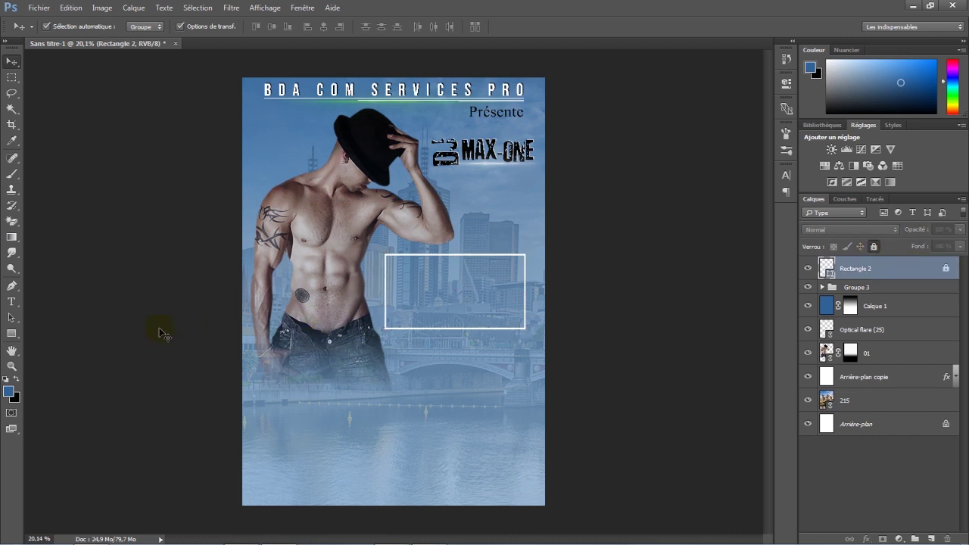
# Type '3 JOURS' and 'NON STOP' on two lines with wider line spacing
pyautogui.click(19, 306)
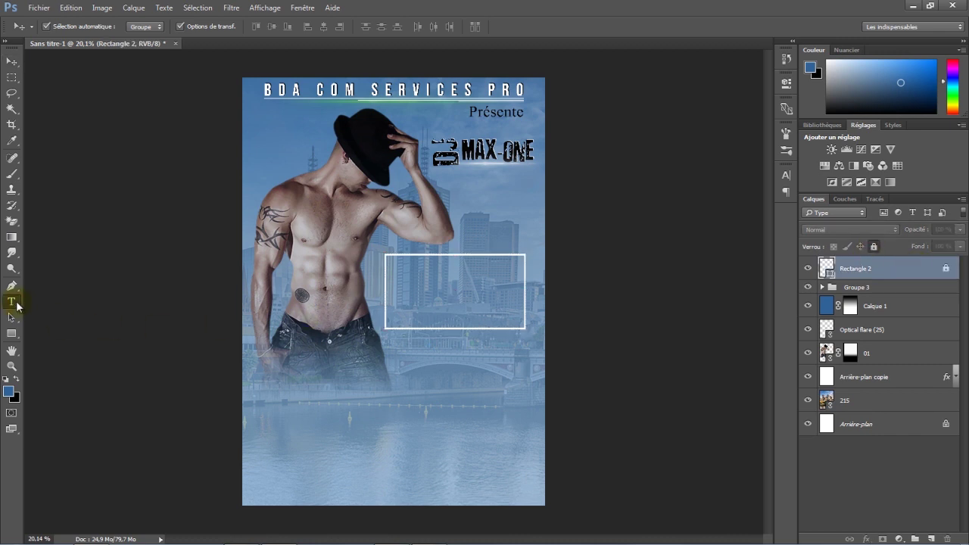
pyautogui.click(399, 273)
pyautogui.write('3 JOURS')
pyautogui.press('Return')
pyautogui.write('NON STOP')
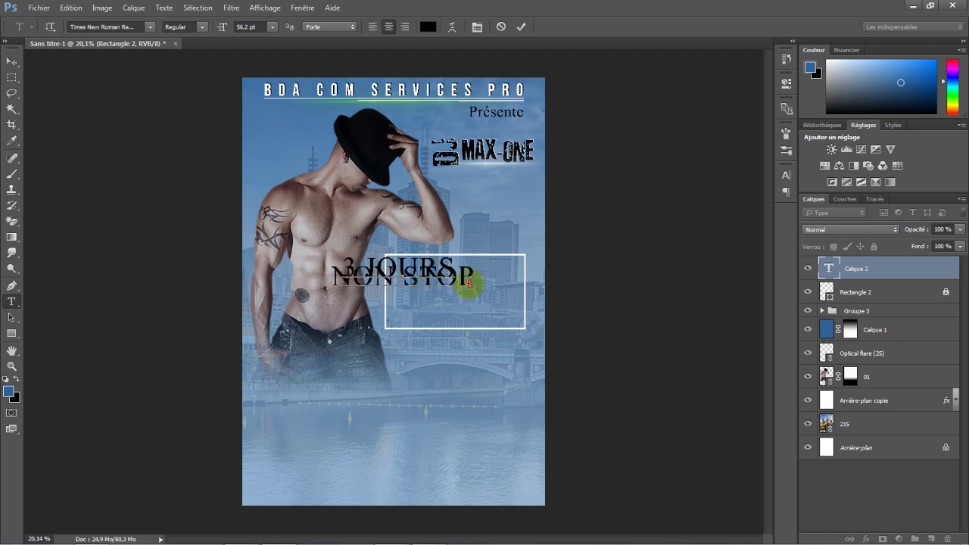
pyautogui.moveTo(469, 283); pyautogui.dragTo(440, 99)
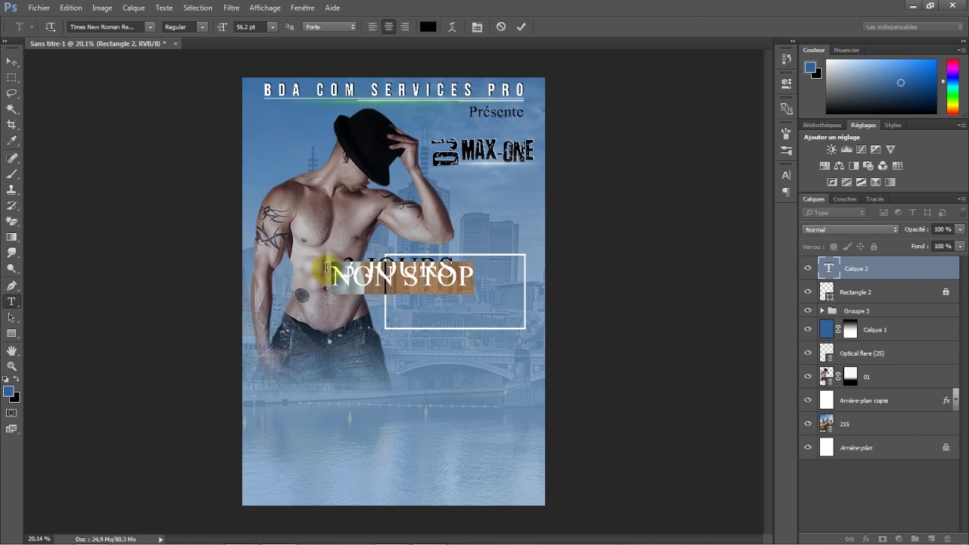
pyautogui.click(477, 31)
pyautogui.moveTo(716, 201); pyautogui.dragTo(734, 201)
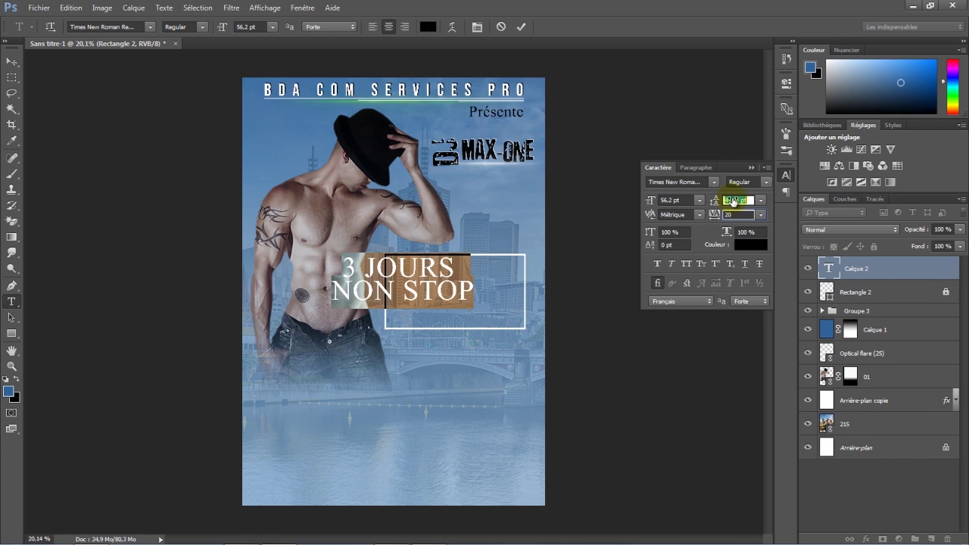
# Make the word JOURS smaller and move the text into the rectangle
pyautogui.moveTo(463, 265); pyautogui.dragTo(379, 266)
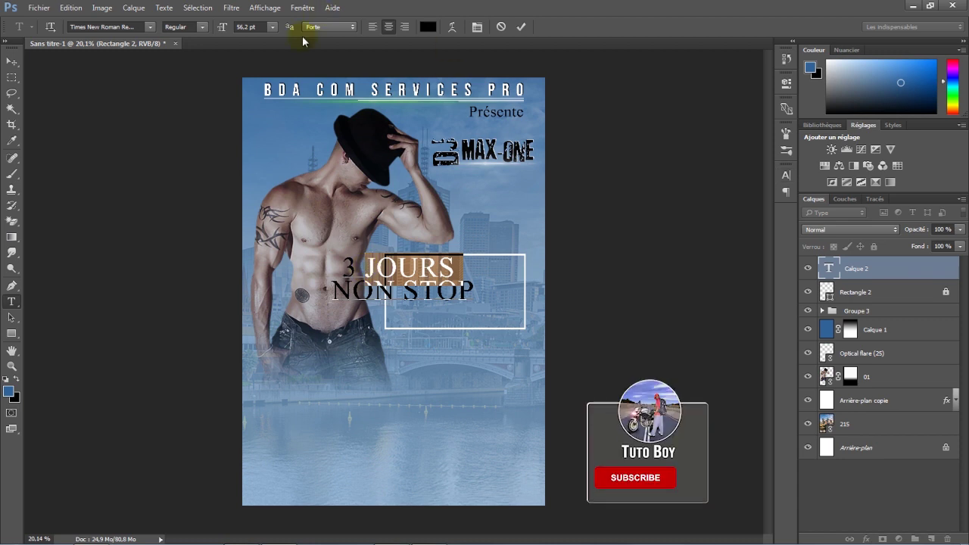
pyautogui.moveTo(226, 28); pyautogui.dragTo(218, 30)
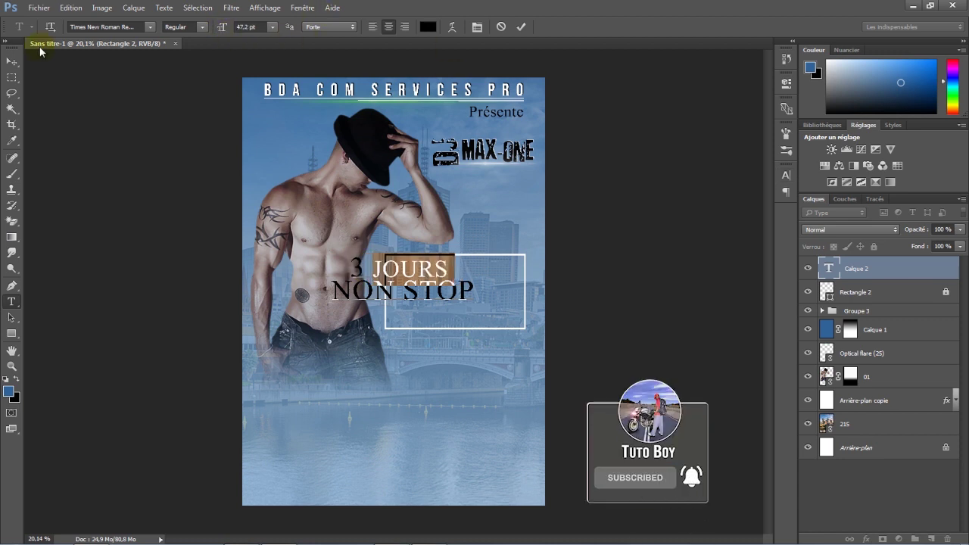
pyautogui.click(11, 62)
pyautogui.moveTo(440, 271); pyautogui.dragTo(495, 279)
pyautogui.click(275, 397)
# Recolour all the 3 JOURS NON STOP text near-white
pyautogui.click(12, 301)
pyautogui.click(399, 271)
pyautogui.hotkey('ctrl', 'a')
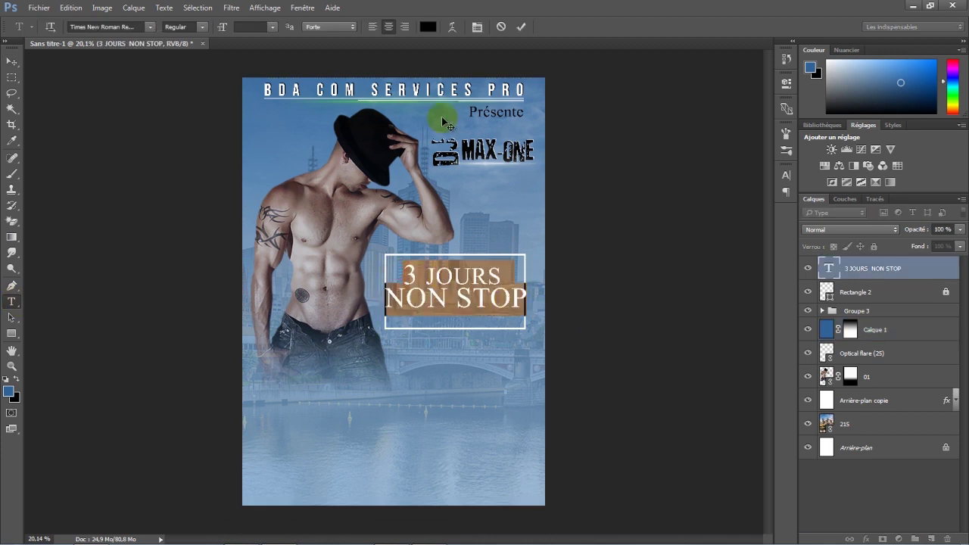
pyautogui.click(430, 28)
pyautogui.moveTo(558, 294); pyautogui.dragTo(488, 280)
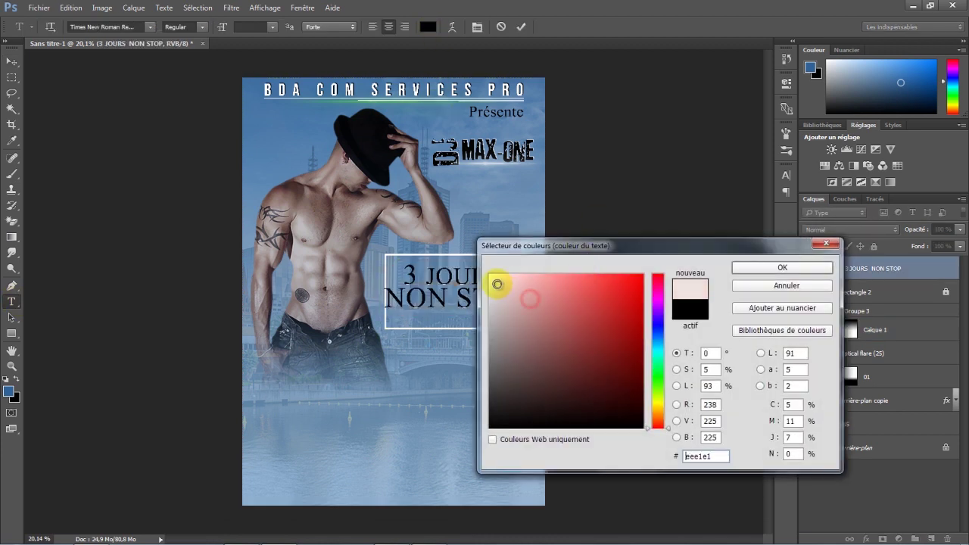
pyautogui.click(765, 268)
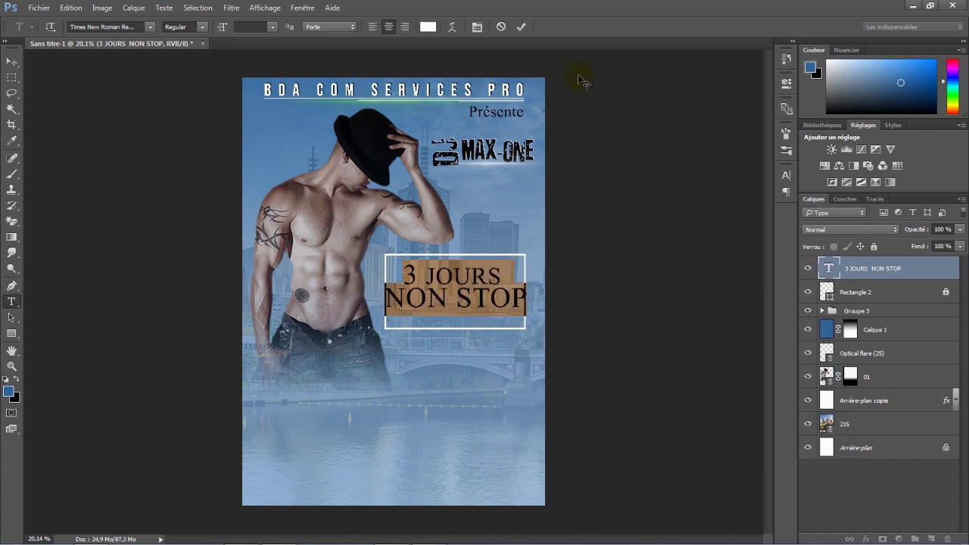
pyautogui.click(522, 27)
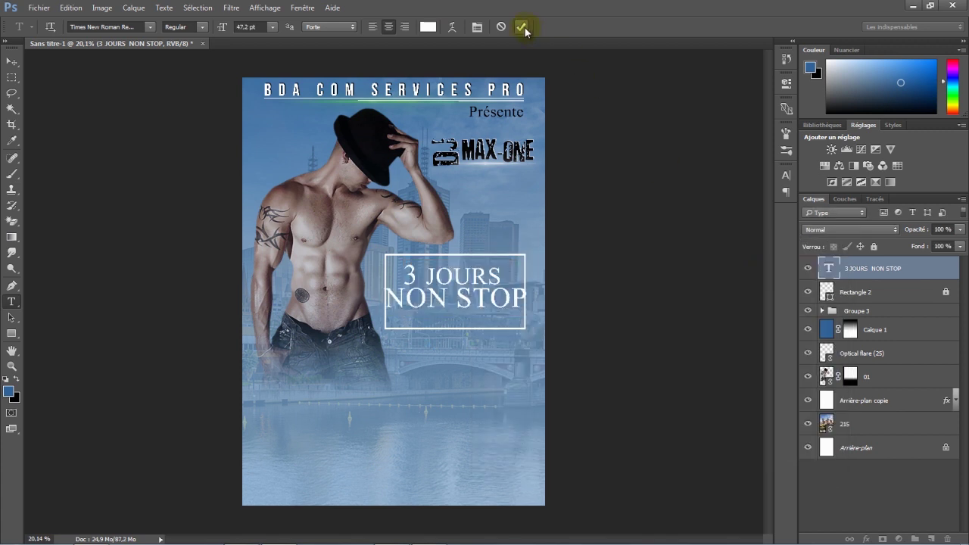
# Give 3 JOURS NON STOP a pure black drop shadow at 100% opacity with a softened size
pyautogui.doubleClick(921, 265)
pyautogui.moveTo(416, 80); pyautogui.dragTo(679, 145)
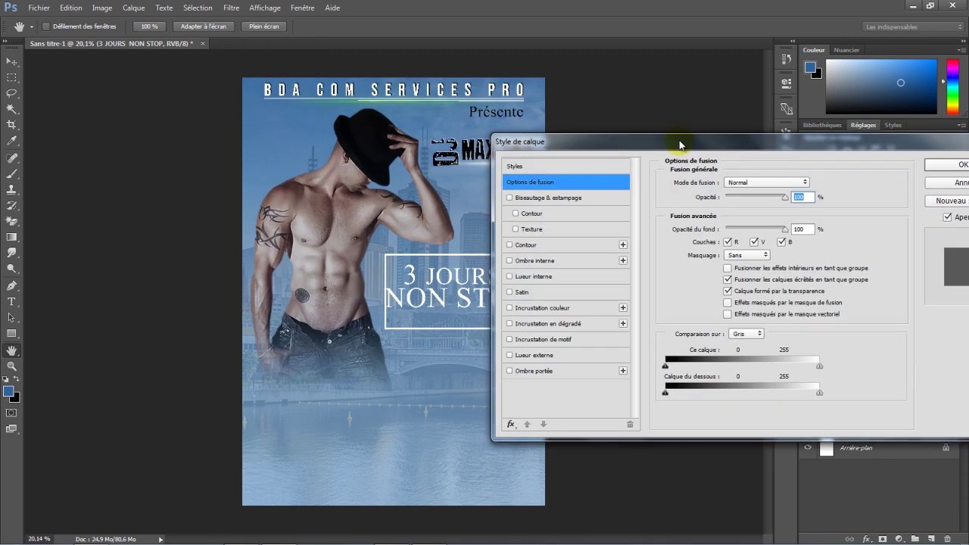
pyautogui.click(549, 371)
pyautogui.click(816, 184)
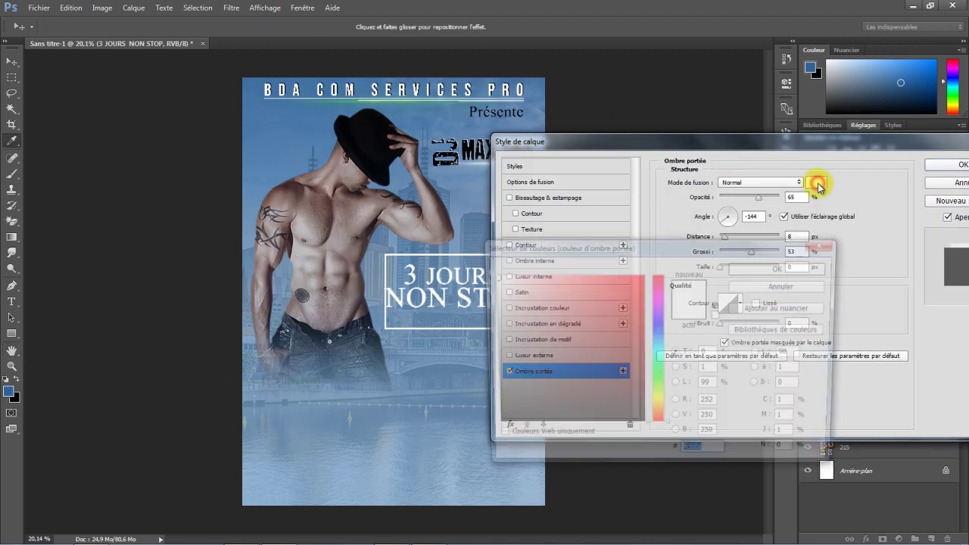
pyautogui.click(523, 407)
pyautogui.moveTo(522, 407); pyautogui.dragTo(492, 428)
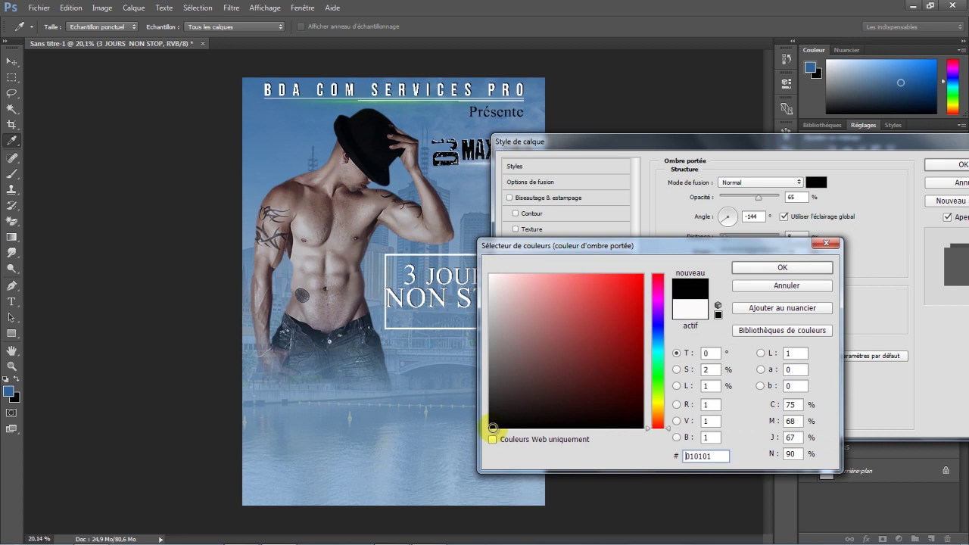
pyautogui.click(783, 266)
pyautogui.moveTo(758, 197); pyautogui.dragTo(784, 200)
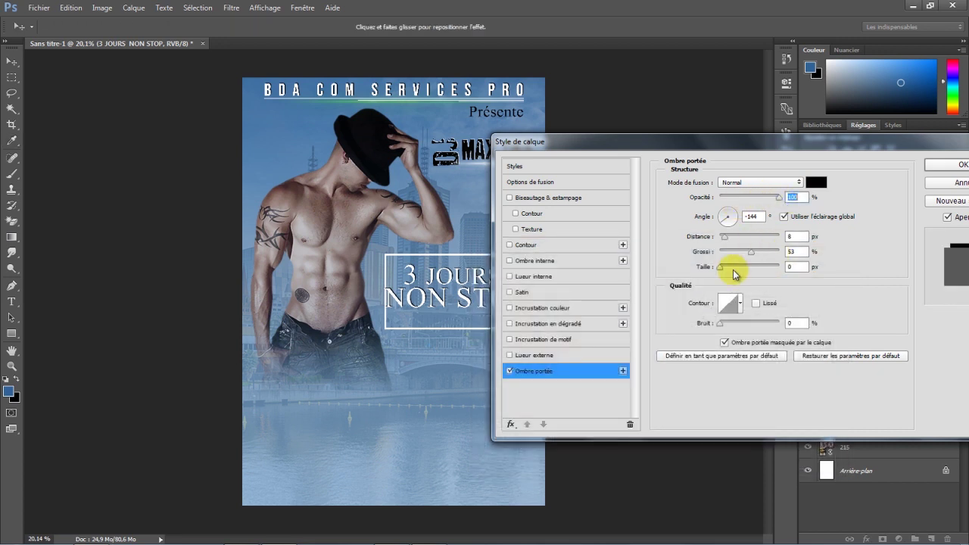
pyautogui.moveTo(724, 271); pyautogui.dragTo(727, 271)
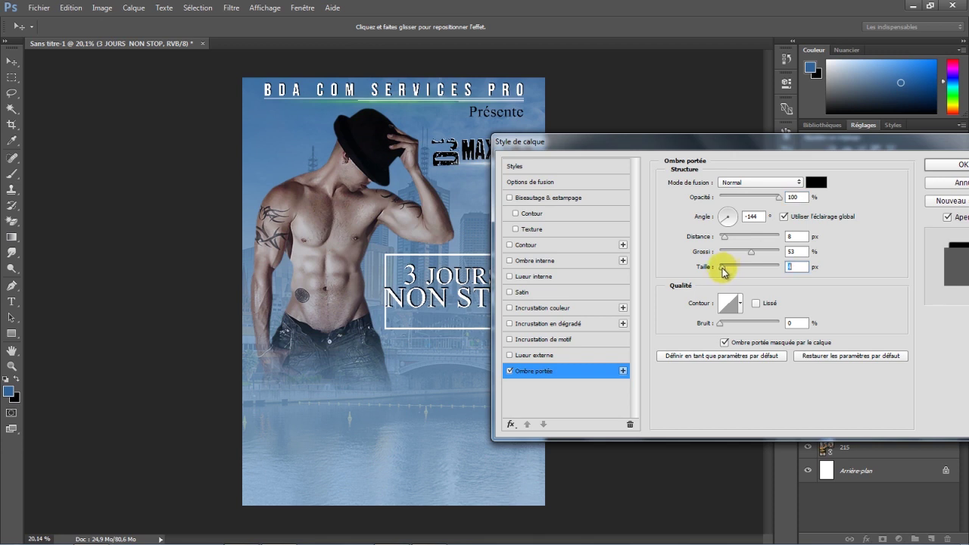
pyautogui.click(934, 165)
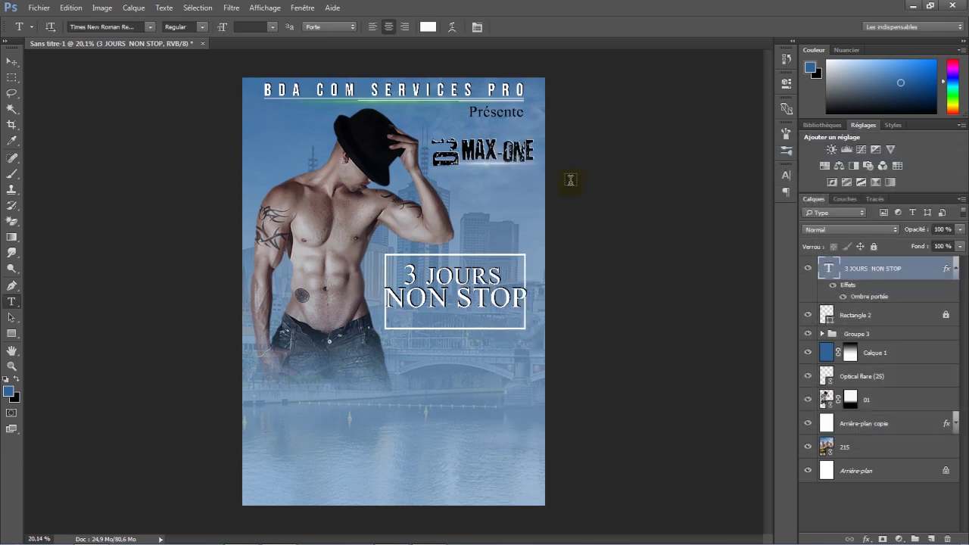
pyautogui.click(15, 63)
# Group the background layers Calque 1 through 215 into a new Groupe 4
pyautogui.scroll(2, 433, 227)
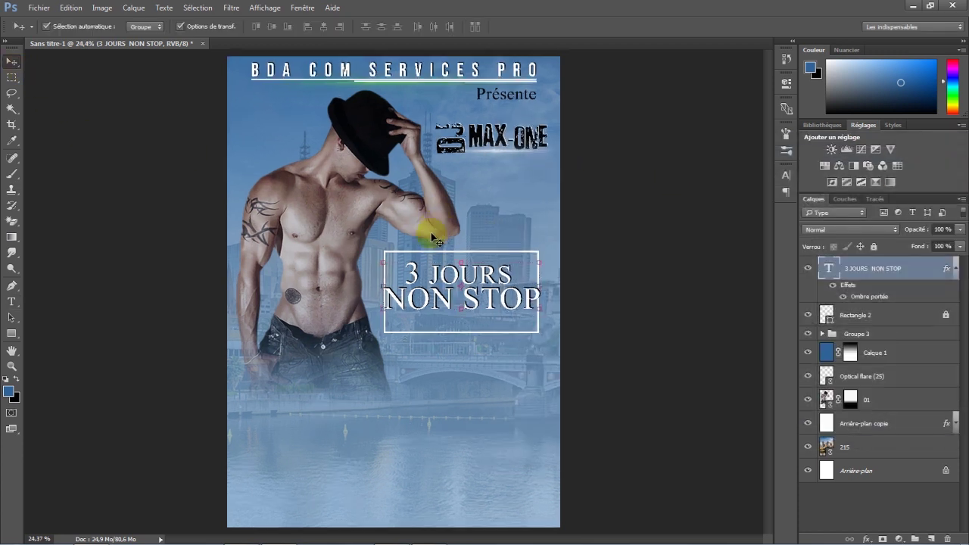
pyautogui.click(893, 354)
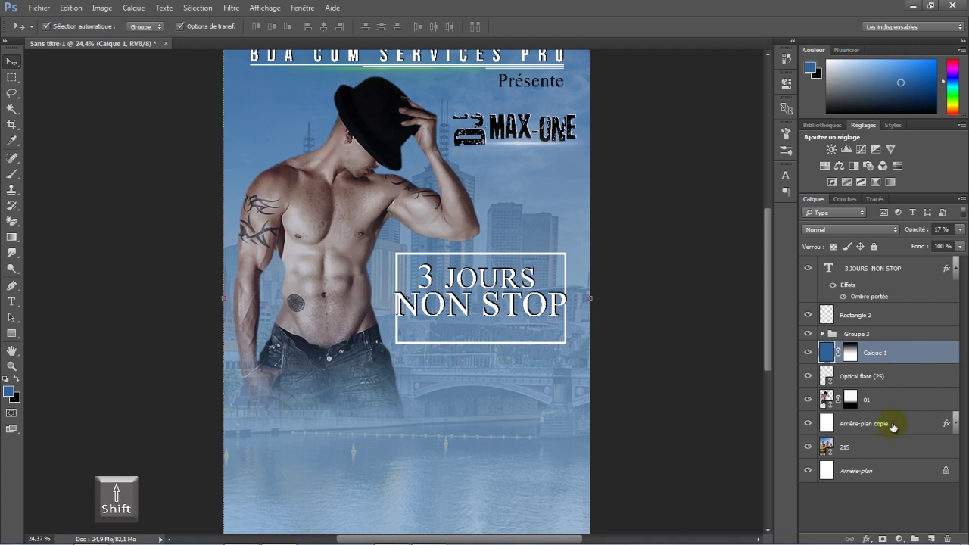
pyautogui.keyDown('shift'); pyautogui.click(893, 448); pyautogui.keyUp('shift')
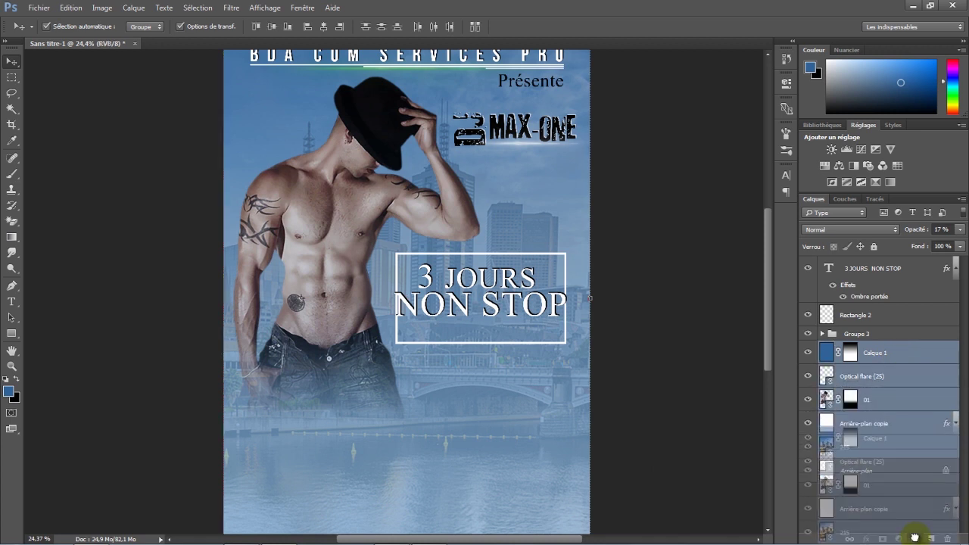
pyautogui.moveTo(909, 453); pyautogui.dragTo(917, 539)
# Lock both Groupe 4 and Groupe 3
pyautogui.click(874, 247)
pyautogui.click(892, 334)
pyautogui.click(875, 247)
pyautogui.click(881, 317)
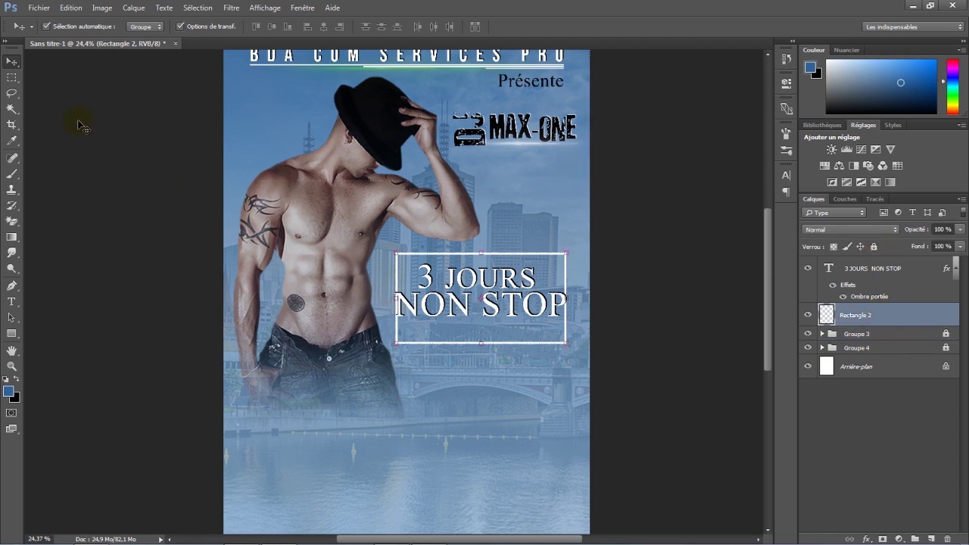
# Erase the middle of the white frame's left and right sides
pyautogui.click(13, 79)
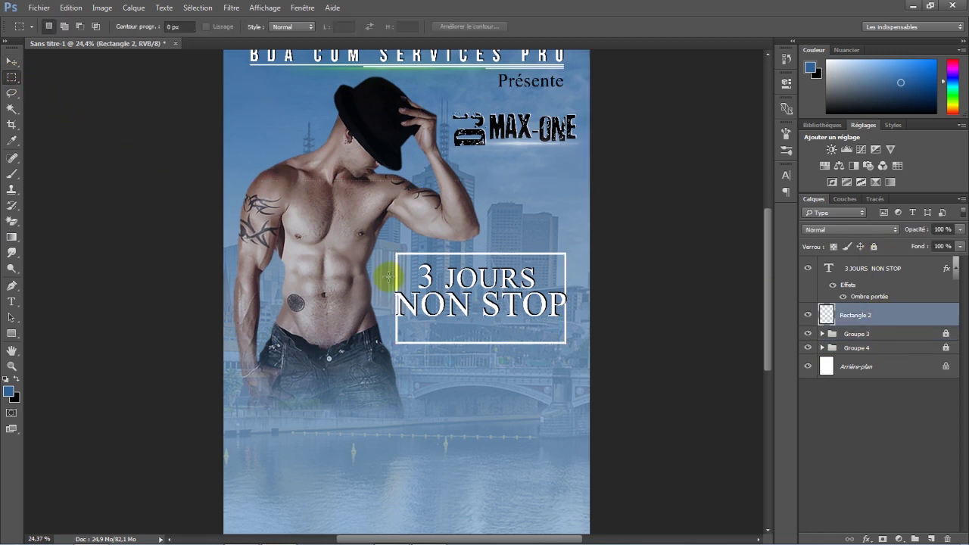
pyautogui.moveTo(389, 275); pyautogui.dragTo(546, 318)
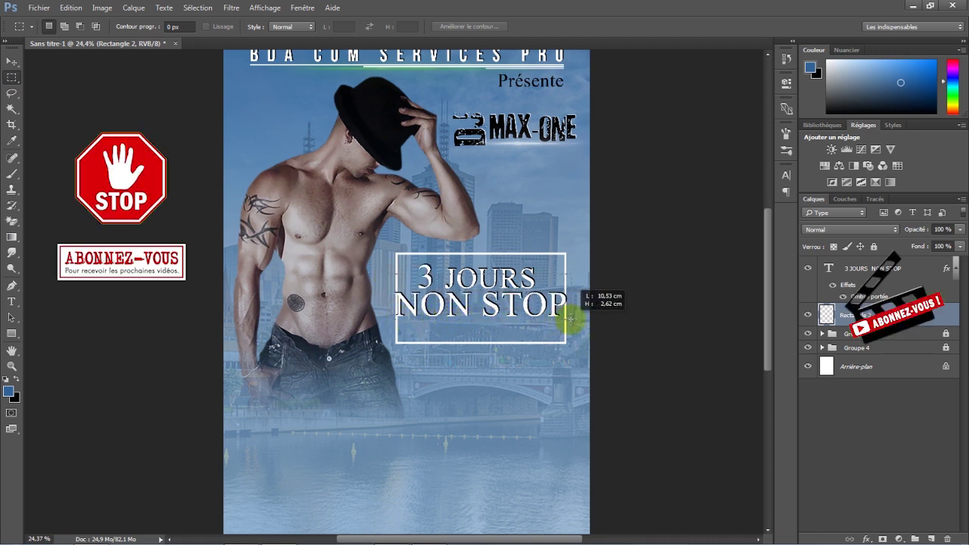
pyautogui.moveTo(546, 318); pyautogui.dragTo(577, 324)
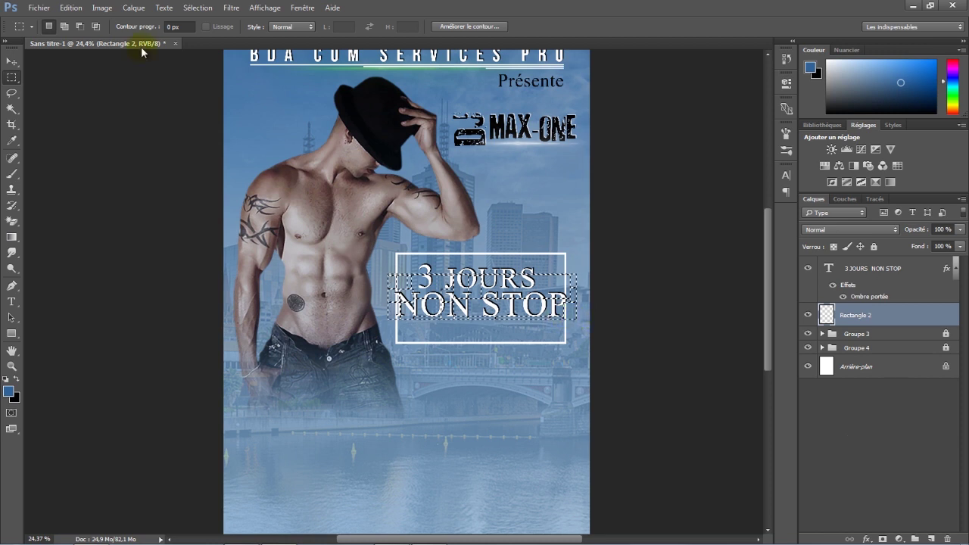
pyautogui.click(71, 7)
pyautogui.click(96, 136)
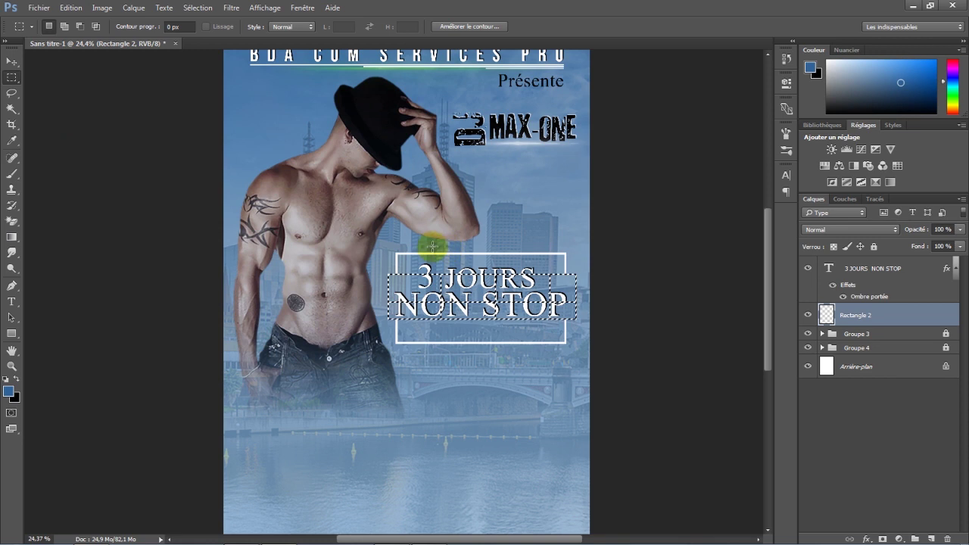
# Erase the middle of the frame's top and bottom edges, then deselect
pyautogui.moveTo(433, 246); pyautogui.dragTo(523, 354)
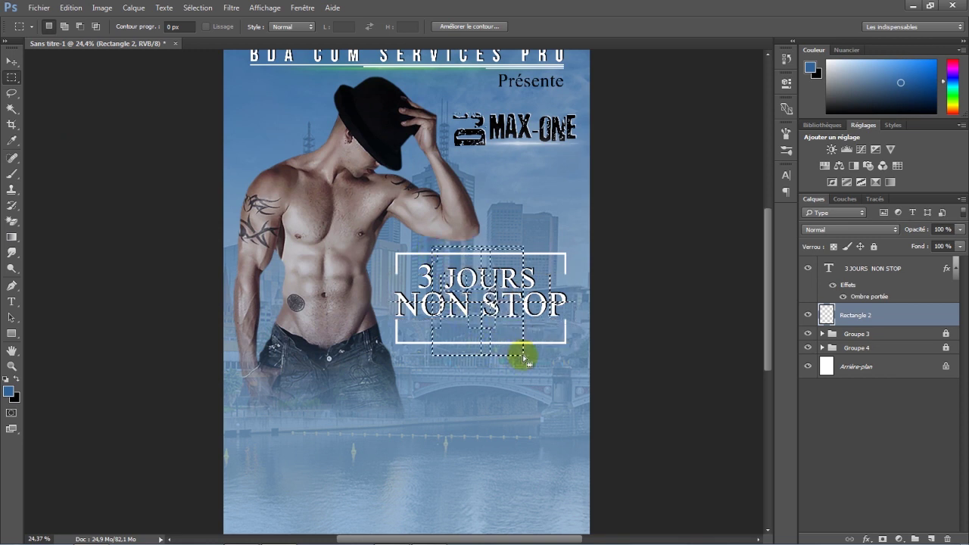
pyautogui.click(73, 9)
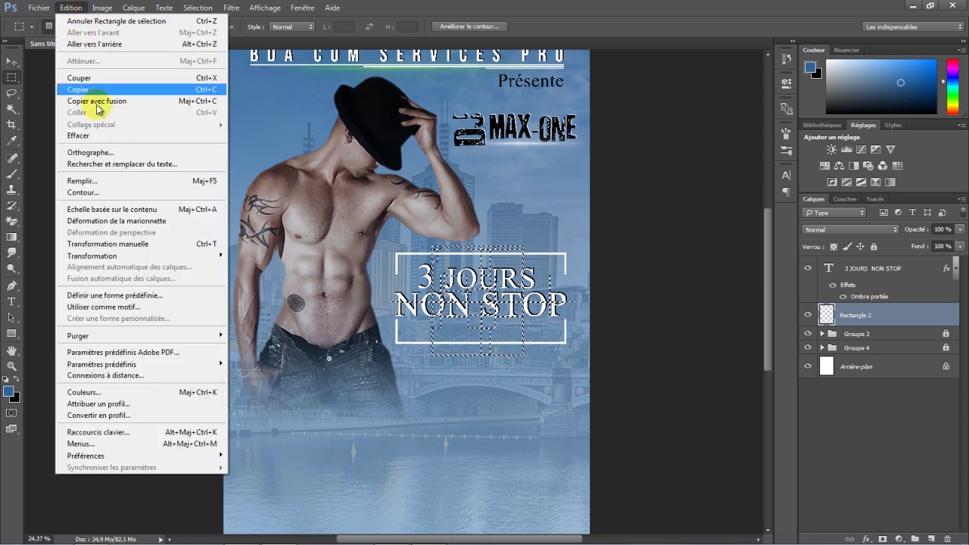
pyautogui.click(101, 136)
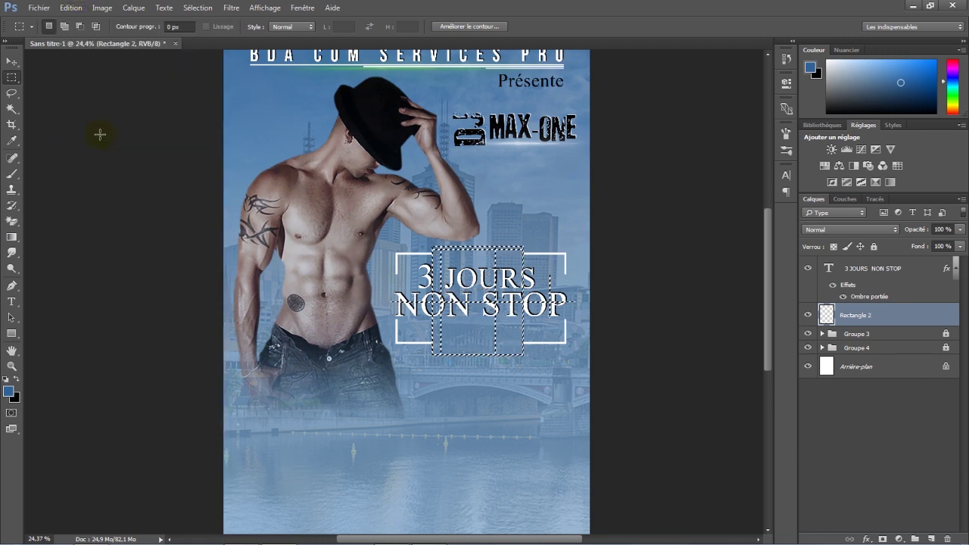
pyautogui.click(193, 9)
pyautogui.click(201, 31)
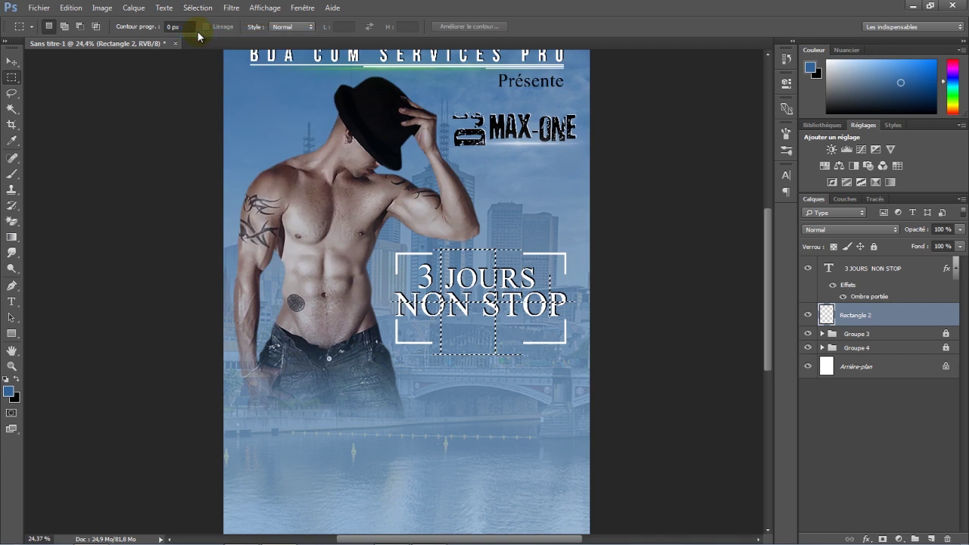
pyautogui.click(15, 66)
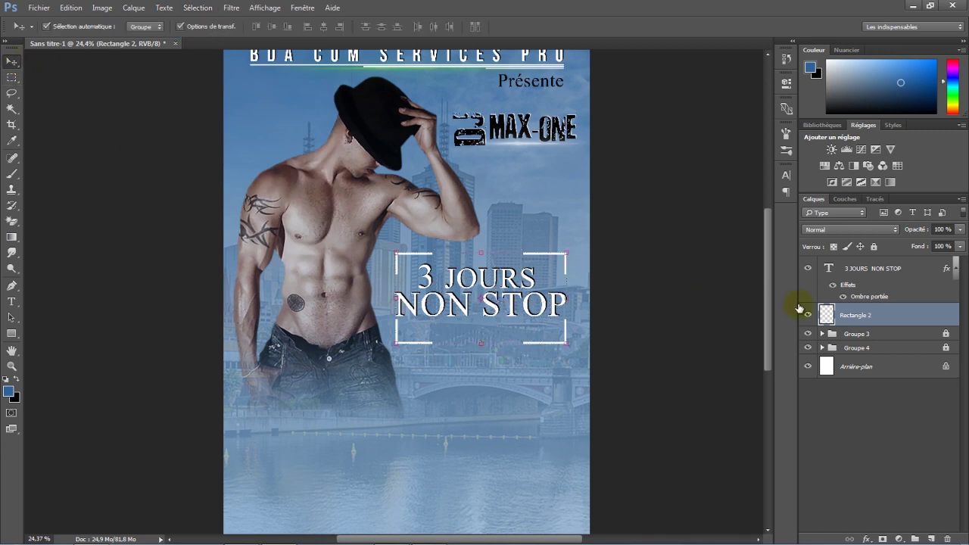
# Duplicate Rectangle 2 and lock the Rectangle 2 copie layer
pyautogui.moveTo(910, 321); pyautogui.dragTo(937, 539)
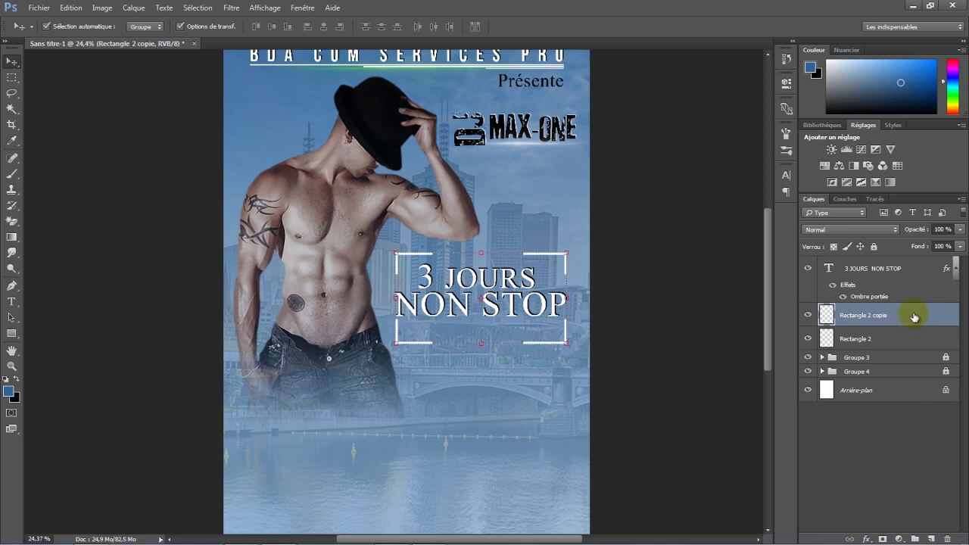
pyautogui.click(874, 247)
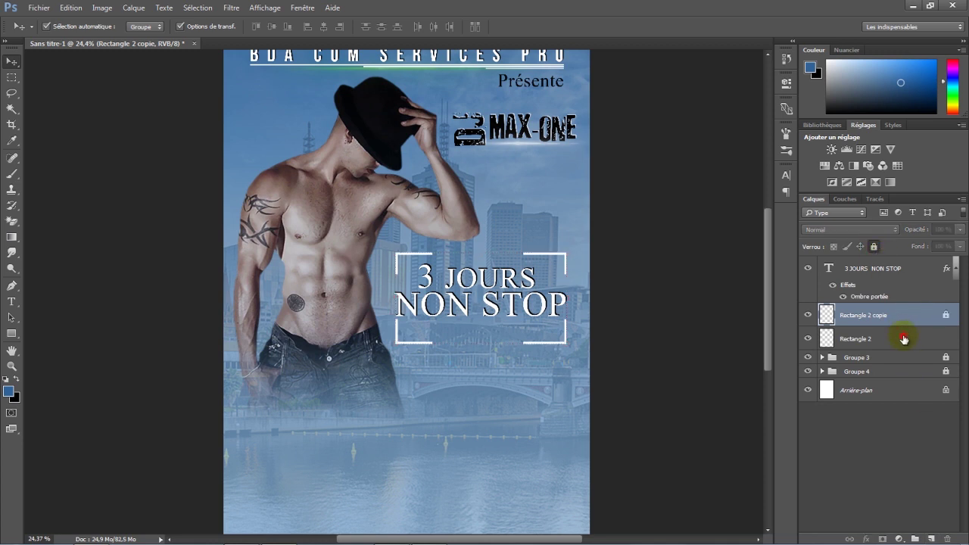
pyautogui.click(903, 339)
# Add a 101010 Incrustation couleur (Color Overlay) effect to the original Rectangle 2
pyautogui.doubleClick(913, 339)
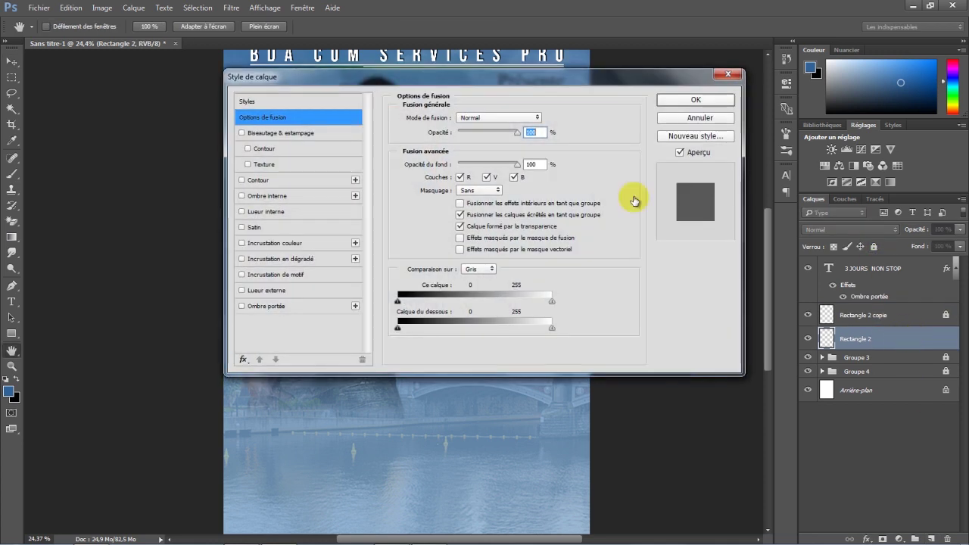
pyautogui.moveTo(443, 76)
pyautogui.mouseDown()
pyautogui.moveTo(786, 129)
pyautogui.moveTo(752, 133)
pyautogui.mouseUp()
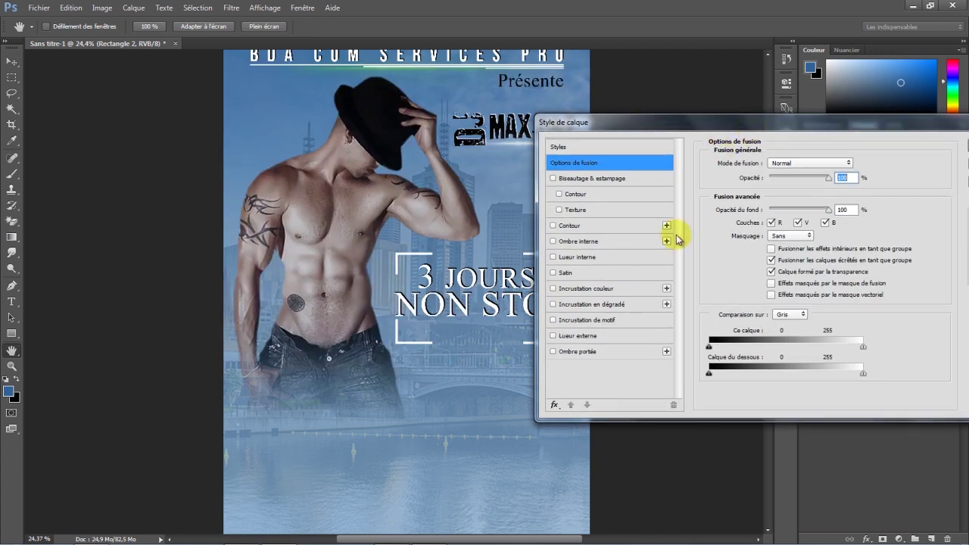
pyautogui.click(615, 288)
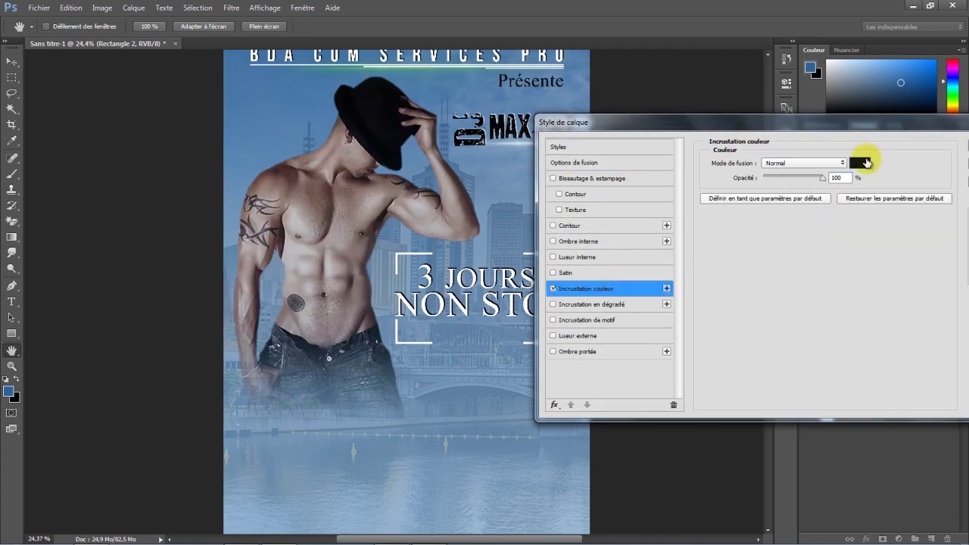
pyautogui.click(866, 162)
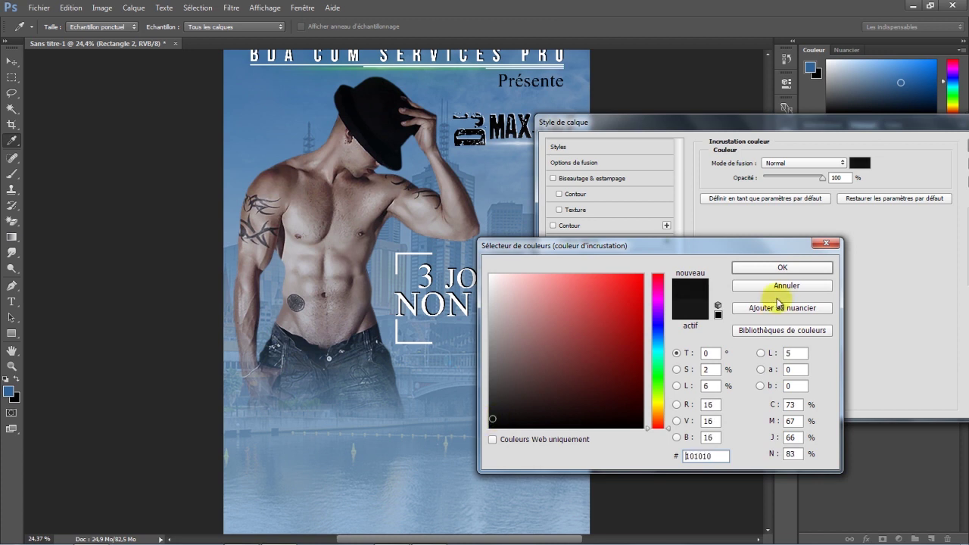
pyautogui.click(774, 267)
pyautogui.moveTo(815, 127); pyautogui.dragTo(727, 127)
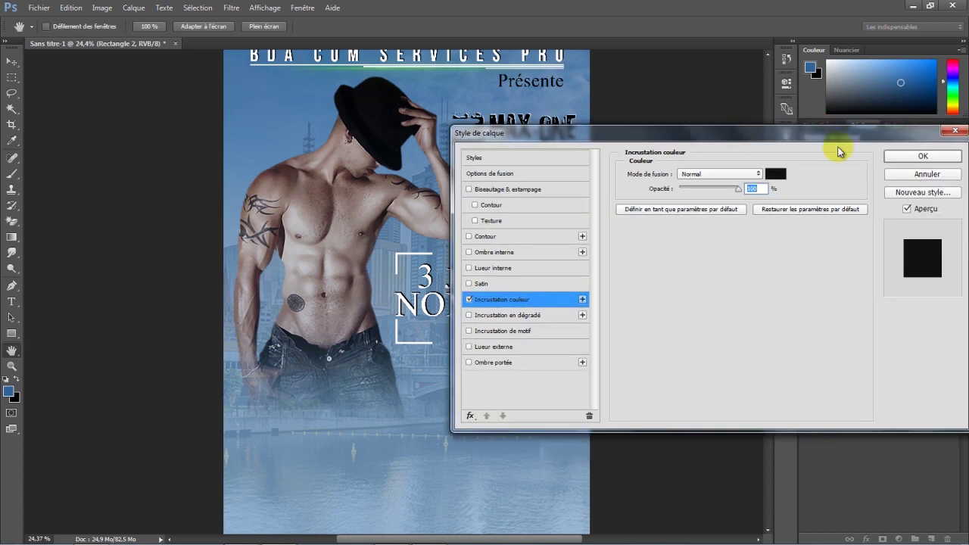
pyautogui.click(891, 159)
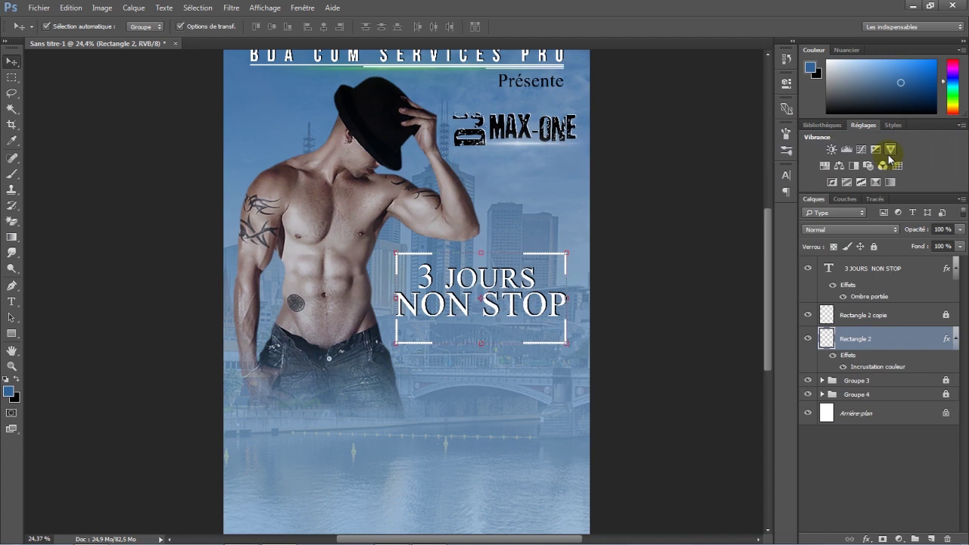
# Rotate the bracket frame to about −2.74° and commit the transform
pyautogui.click(534, 252)
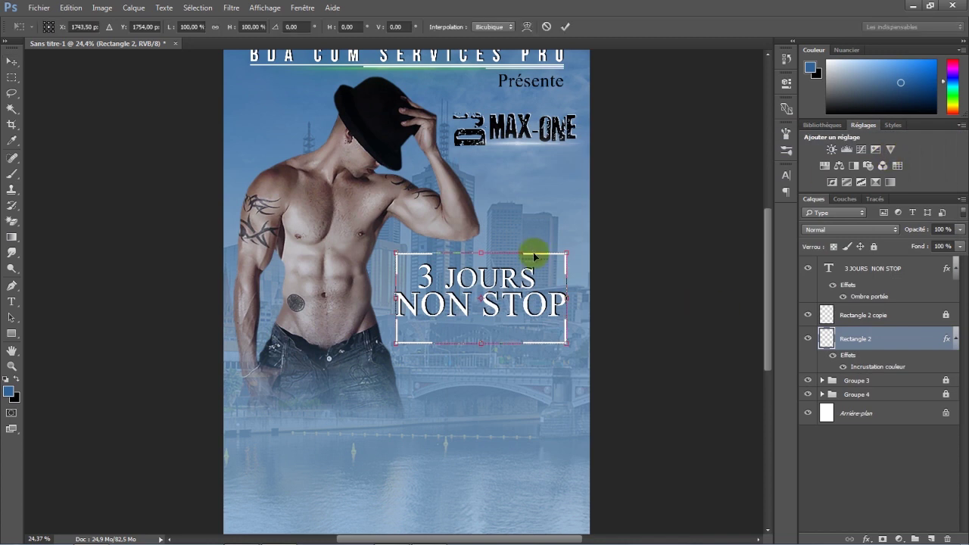
pyautogui.moveTo(552, 250); pyautogui.dragTo(528, 255)
pyautogui.moveTo(551, 88); pyautogui.dragTo(551, 89)
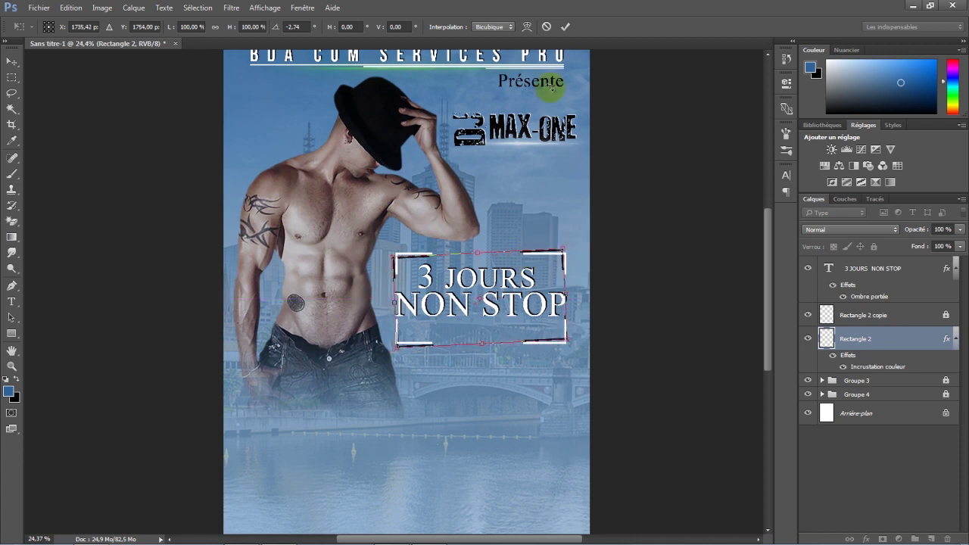
pyautogui.click(568, 29)
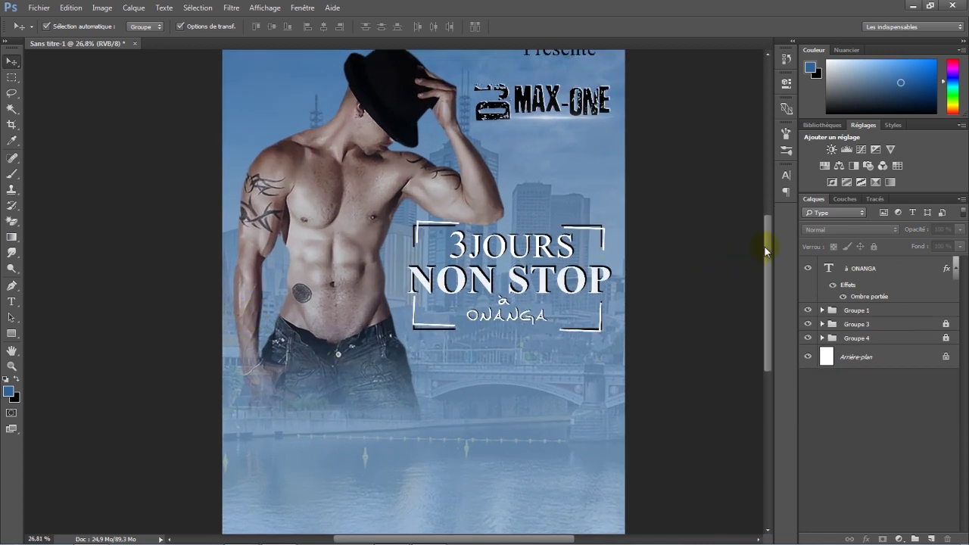
# Draw a white-filled 750 × 296 px rectangle below the à ONANGA line
pyautogui.moveTo(765, 245); pyautogui.dragTo(767, 267)
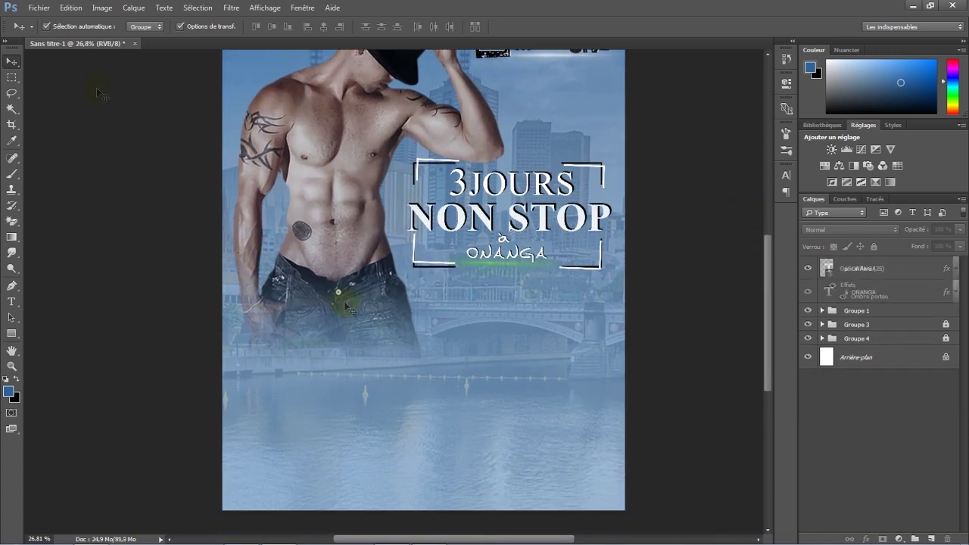
pyautogui.click(10, 337)
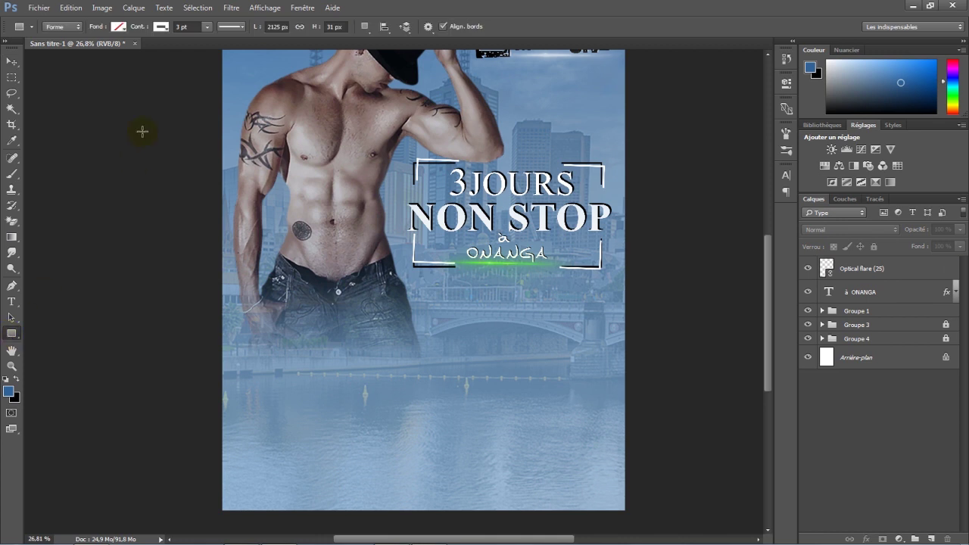
pyautogui.click(120, 27)
pyautogui.click(53, 87)
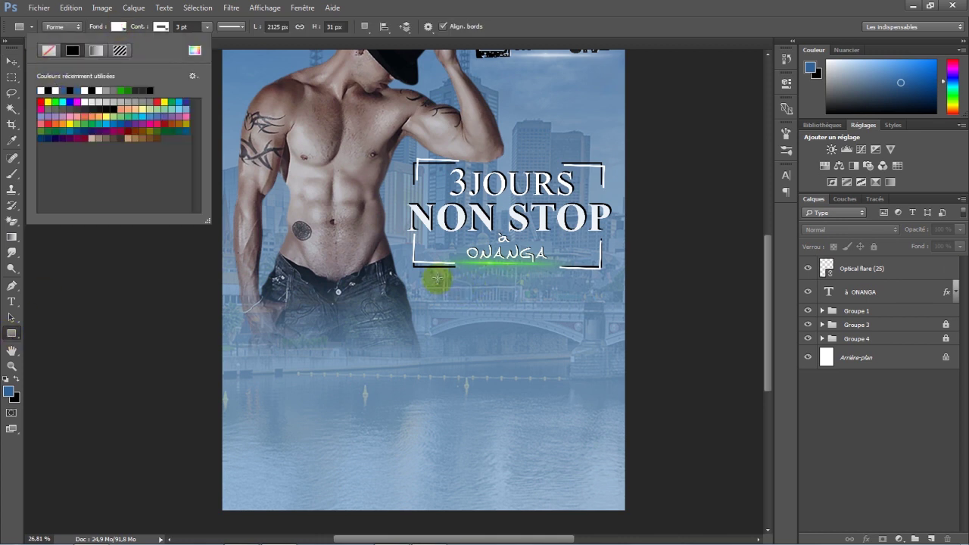
pyautogui.click(439, 277)
pyautogui.moveTo(441, 276)
pyautogui.mouseDown()
pyautogui.moveTo(571, 330)
pyautogui.moveTo(562, 323)
pyautogui.mouseUp()
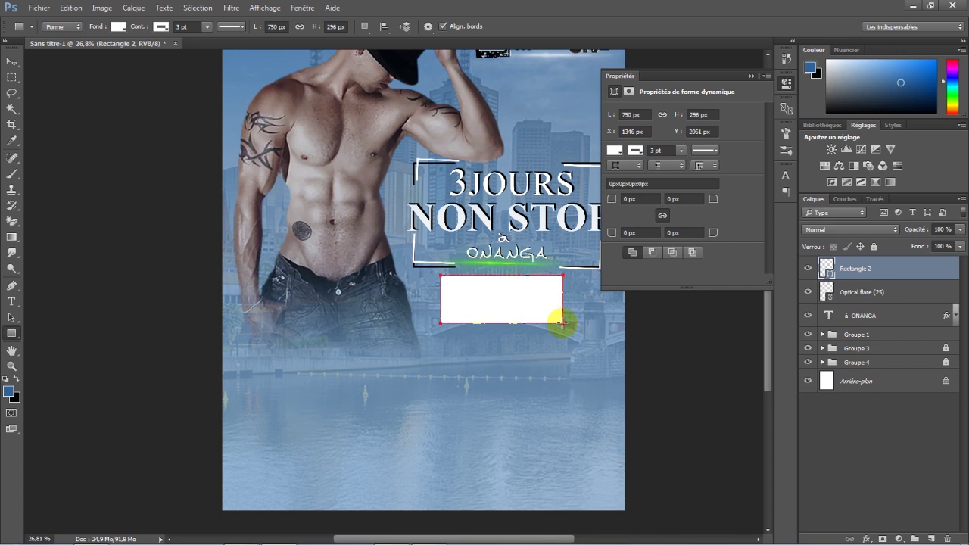
# Add a drop shadow with lowered opacity to the white box layer
pyautogui.click(750, 77)
pyautogui.doubleClick(907, 270)
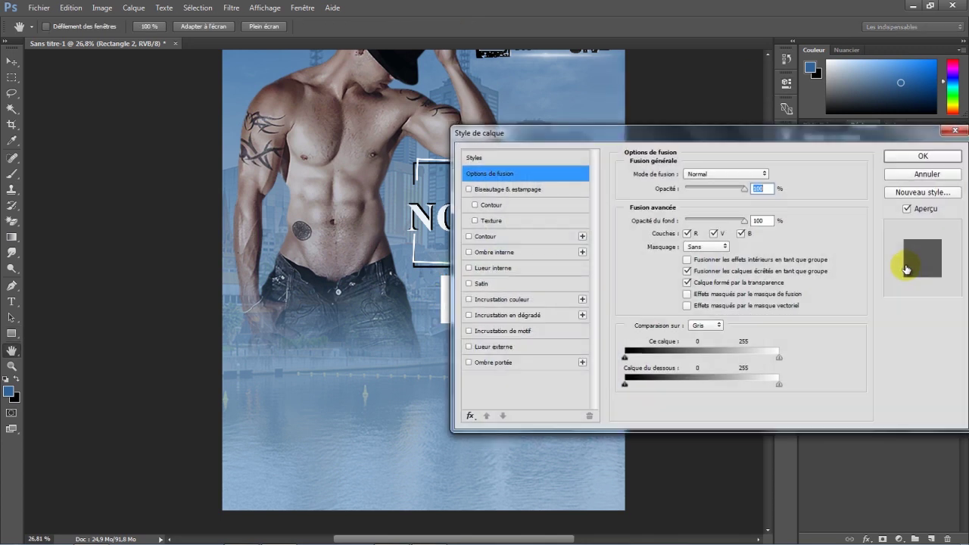
pyautogui.moveTo(548, 127); pyautogui.dragTo(625, 196)
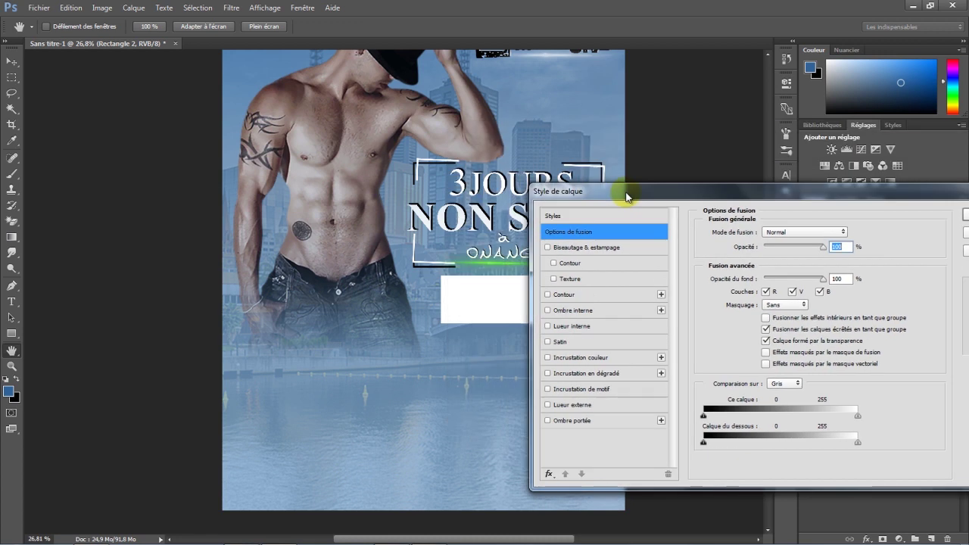
pyautogui.click(582, 422)
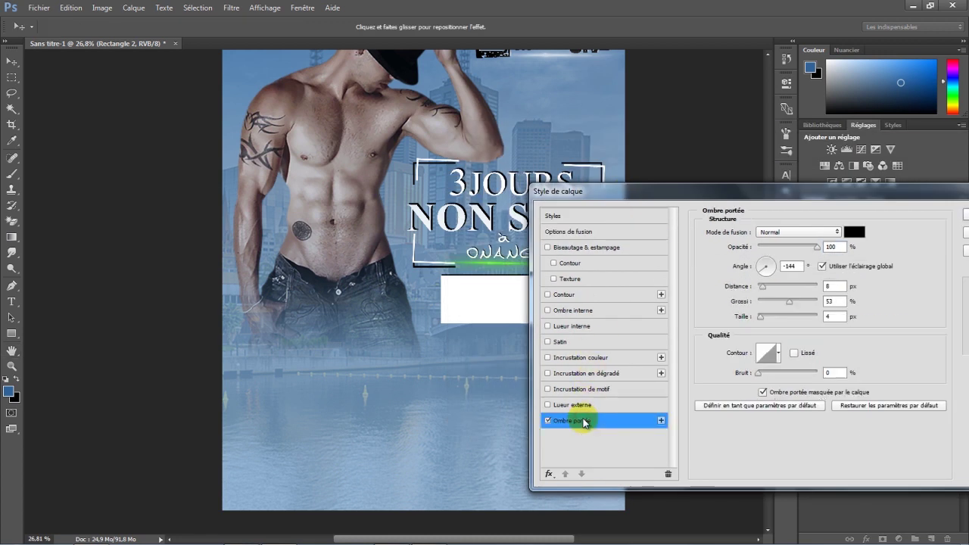
pyautogui.moveTo(671, 203)
pyautogui.mouseDown()
pyautogui.moveTo(726, 75)
pyautogui.moveTo(720, 82)
pyautogui.mouseUp()
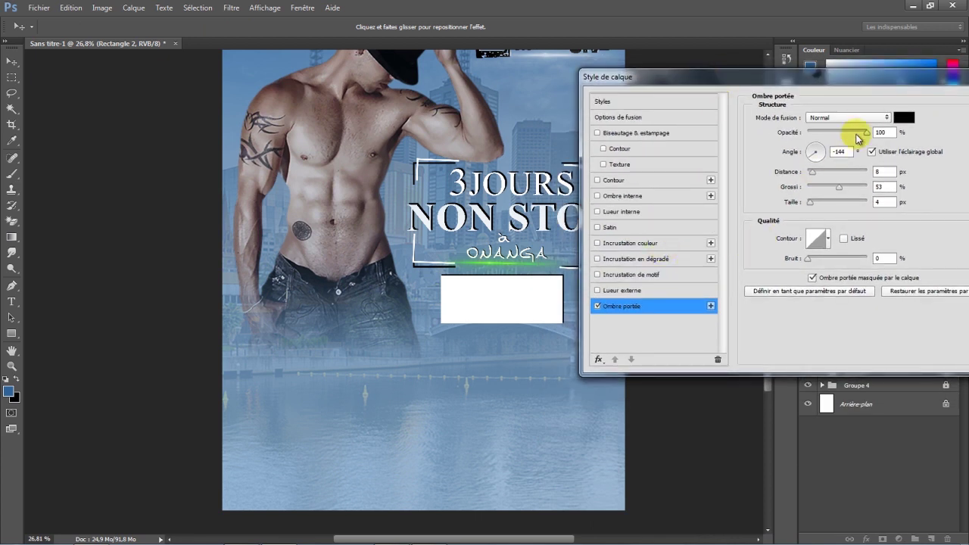
pyautogui.moveTo(866, 131); pyautogui.dragTo(848, 138)
pyautogui.moveTo(816, 78); pyautogui.dragTo(677, 98)
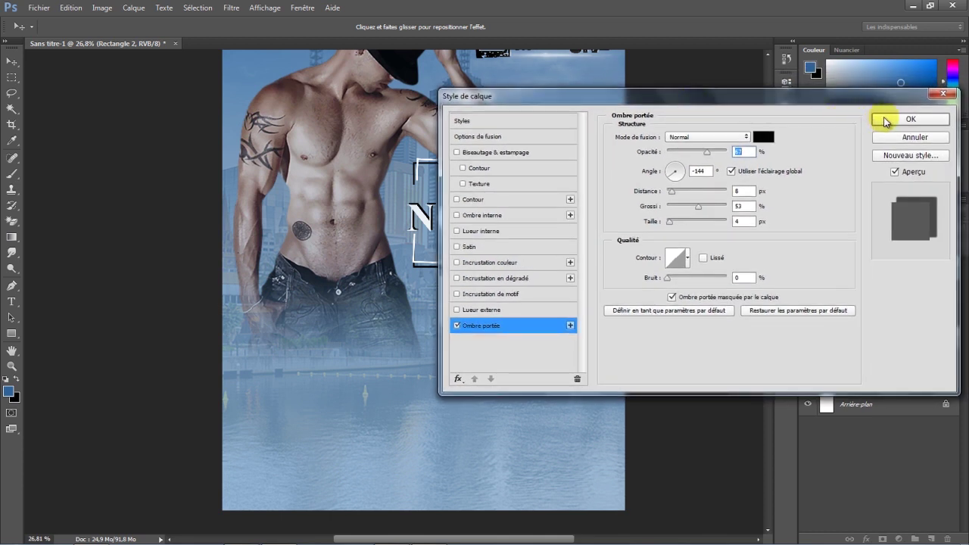
pyautogui.click(885, 121)
# Nudge the white box slightly to the right
pyautogui.click(14, 63)
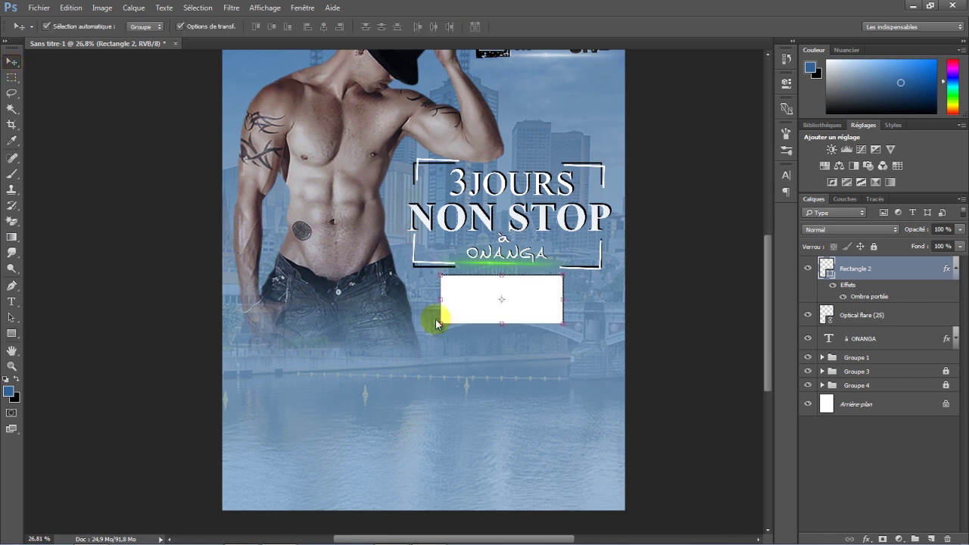
pyautogui.moveTo(485, 292); pyautogui.dragTo(492, 294)
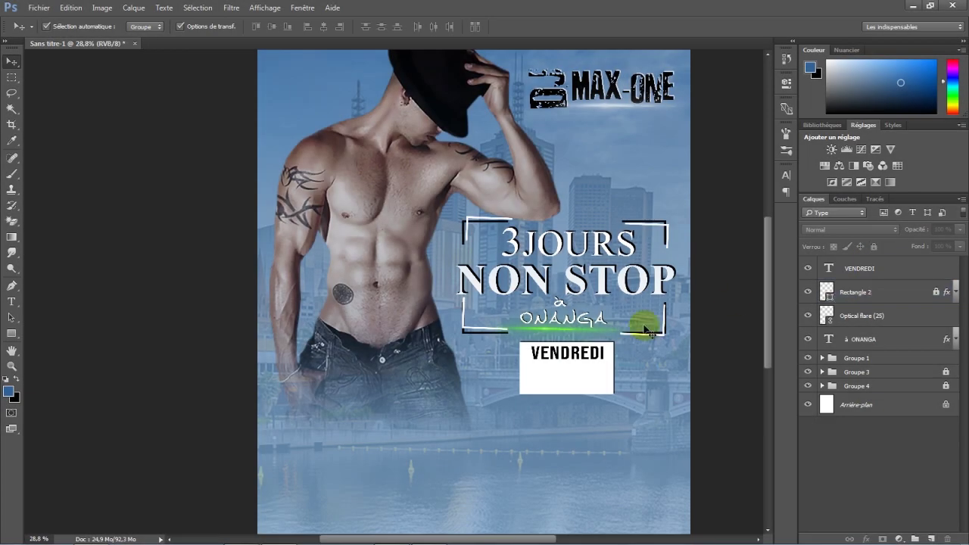
pyautogui.click(12, 333)
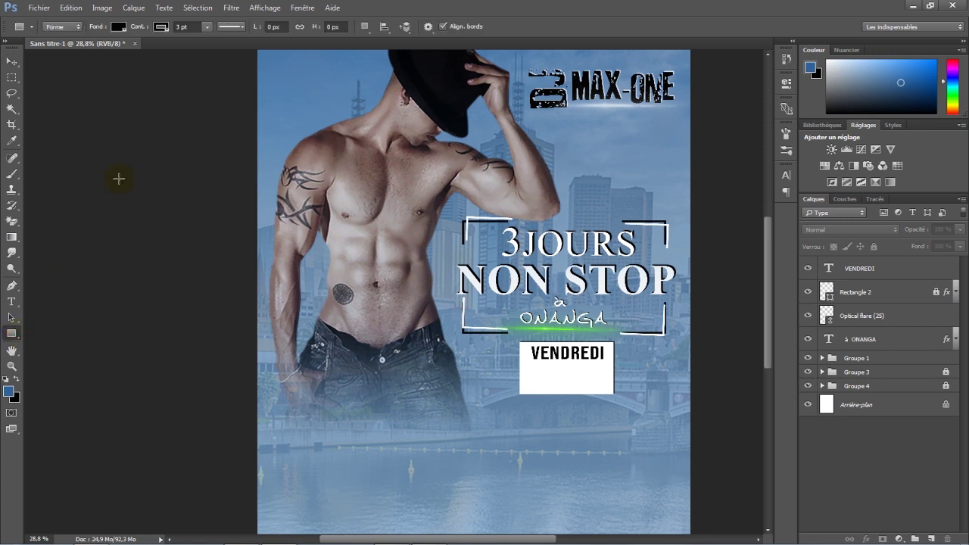
# Draw a thin black bar under VENDREDI and make it thinner with Free Transform
pyautogui.click(118, 28)
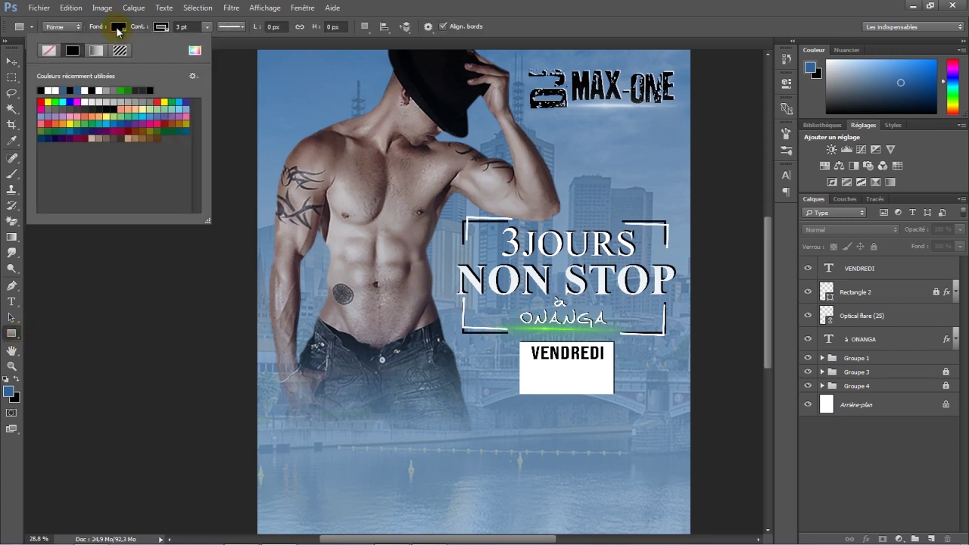
pyautogui.click(118, 28)
pyautogui.moveTo(532, 363); pyautogui.dragTo(607, 372)
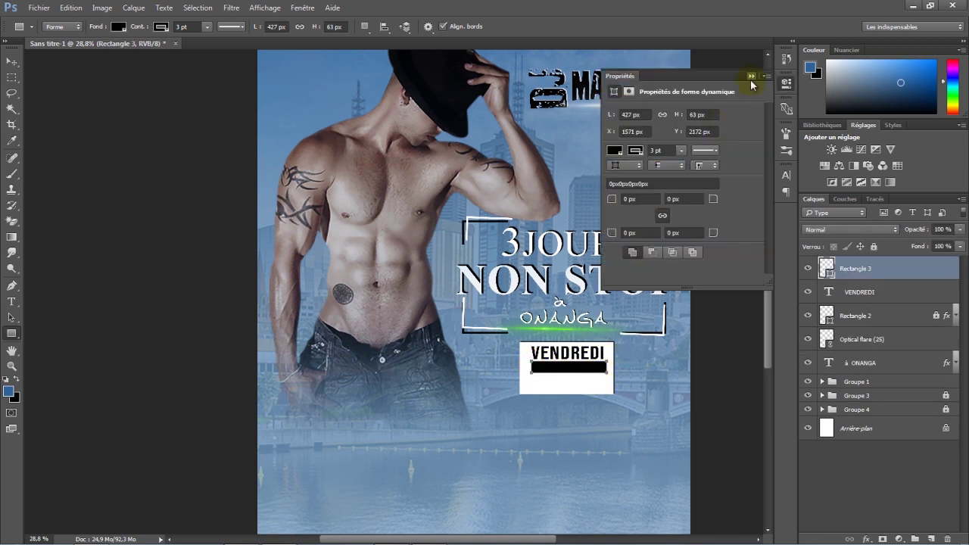
pyautogui.click(751, 77)
pyautogui.scroll(2, 559, 389)
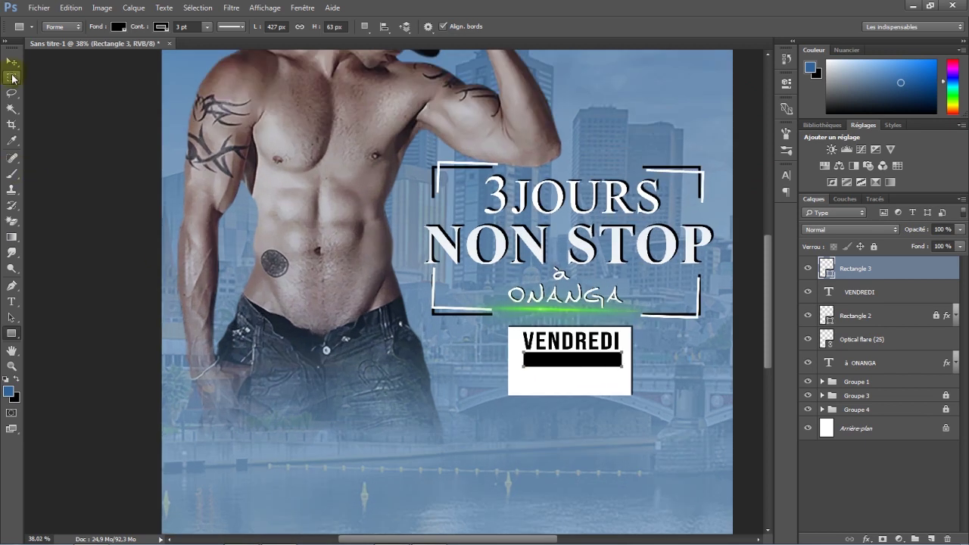
pyautogui.hotkey('ctrl', 't')
pyautogui.moveTo(573, 367); pyautogui.dragTo(573, 362)
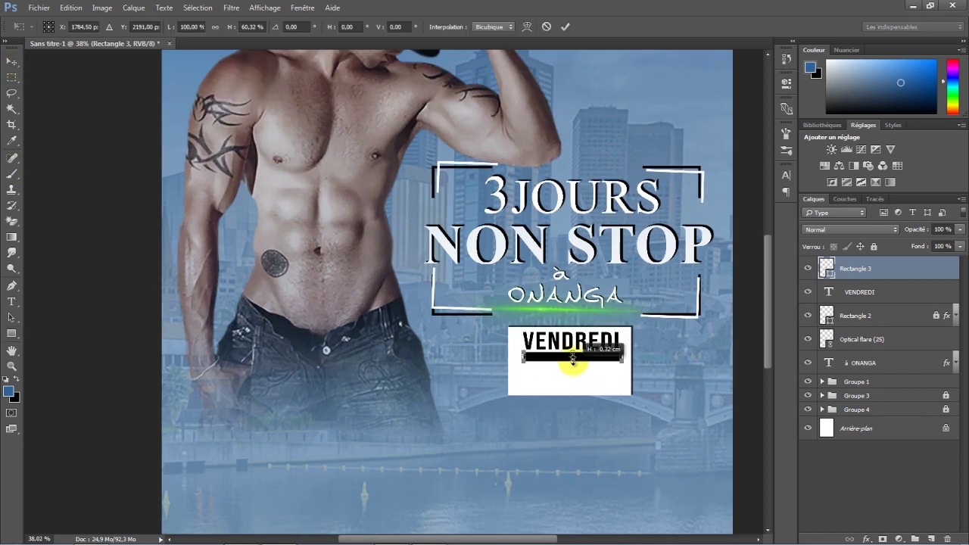
pyautogui.scroll(2, 573, 359)
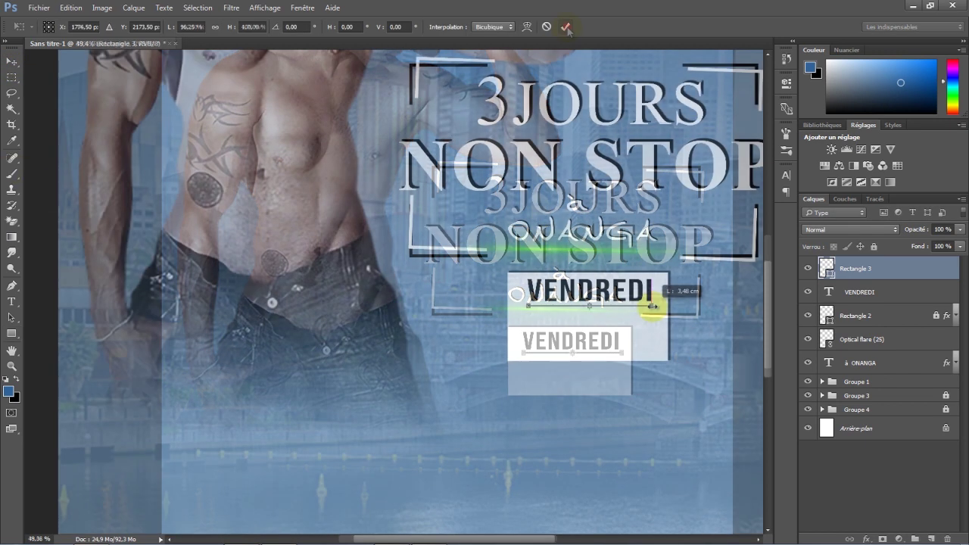
pyautogui.click(565, 26)
# Duplicate the underline bar and move the copy lower in the box
pyautogui.click(563, 445)
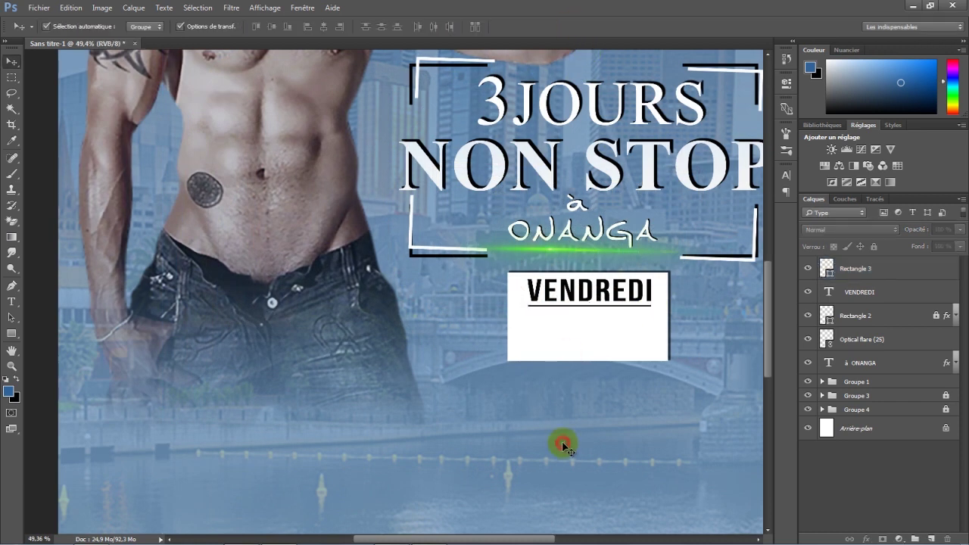
pyautogui.click(640, 313)
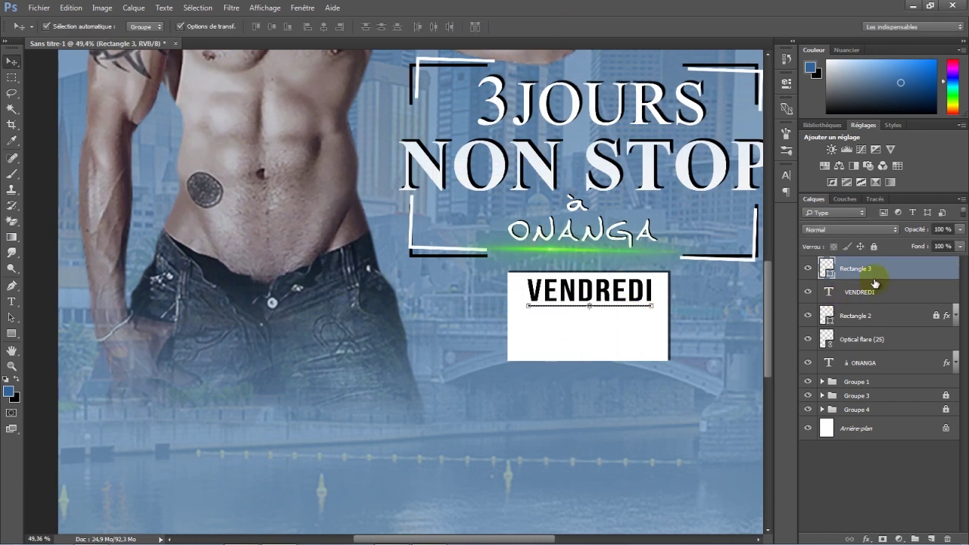
pyautogui.moveTo(875, 282); pyautogui.dragTo(932, 539)
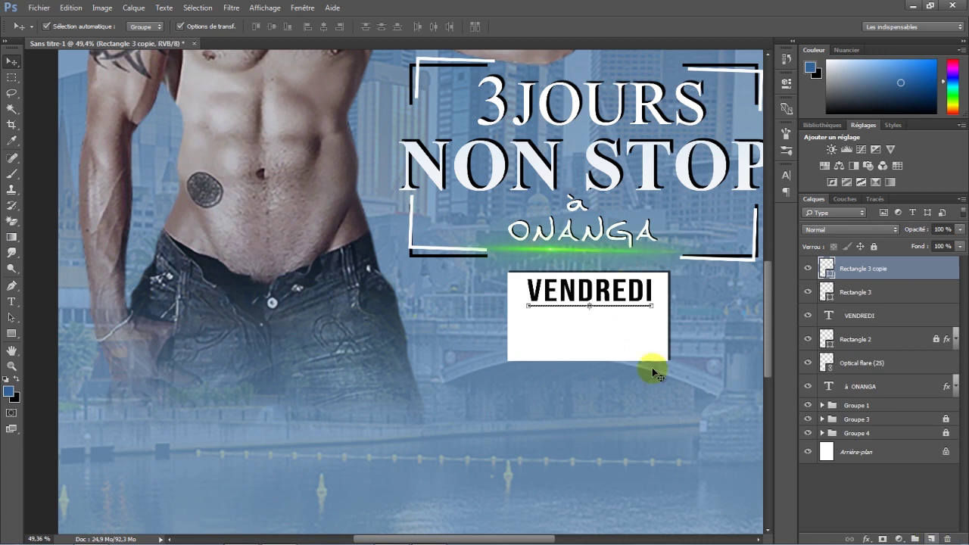
pyautogui.moveTo(620, 308)
pyautogui.mouseDown()
pyautogui.moveTo(621, 342)
pyautogui.moveTo(621, 331)
pyautogui.mouseUp()
# Turn another line copy into a shortened vertical divider rotated 90°, shifted left
pyautogui.moveTo(886, 269); pyautogui.dragTo(932, 539)
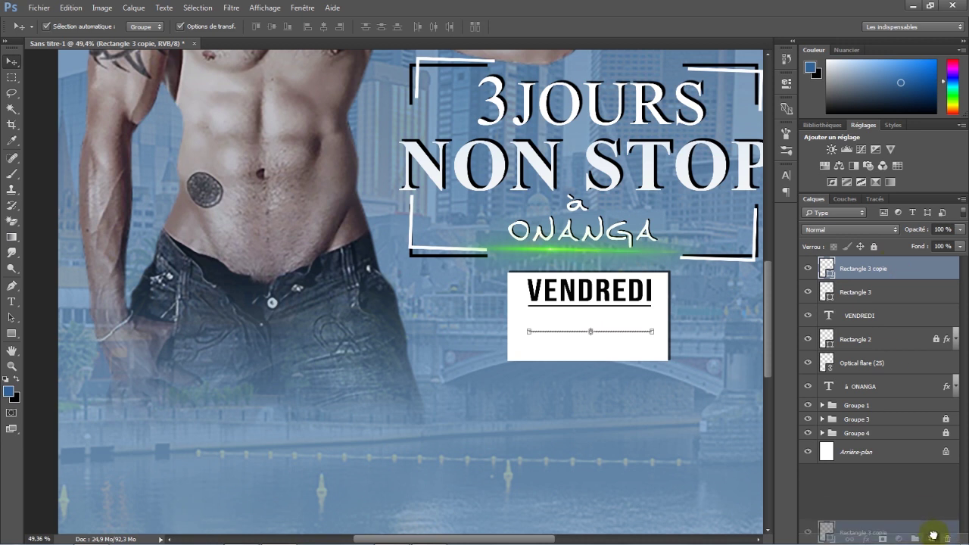
pyautogui.rightClick(654, 331)
pyautogui.click(644, 430)
pyautogui.moveTo(590, 270); pyautogui.dragTo(591, 306)
pyautogui.moveTo(591, 396); pyautogui.dragTo(588, 331)
pyautogui.click(565, 26)
pyautogui.scroll(1, 589, 320)
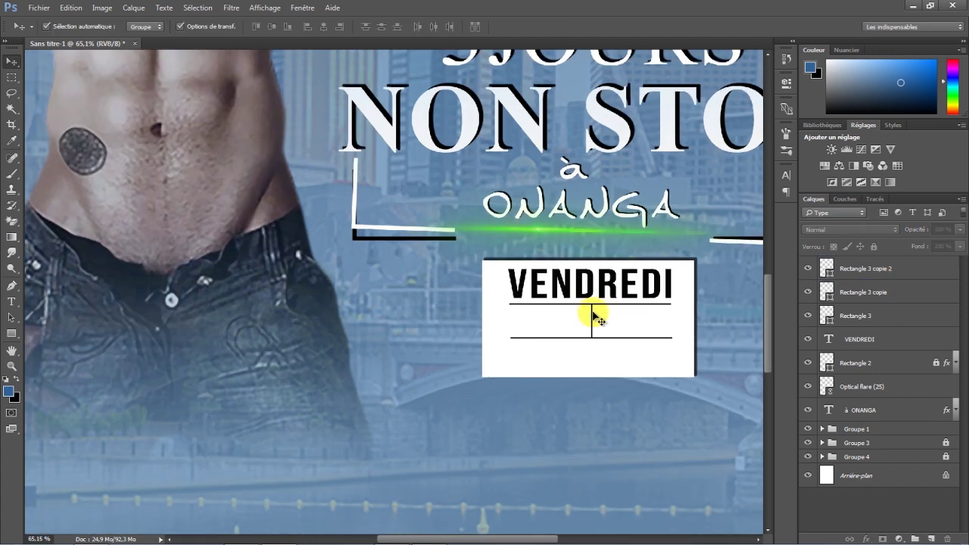
pyautogui.moveTo(592, 314); pyautogui.dragTo(559, 314)
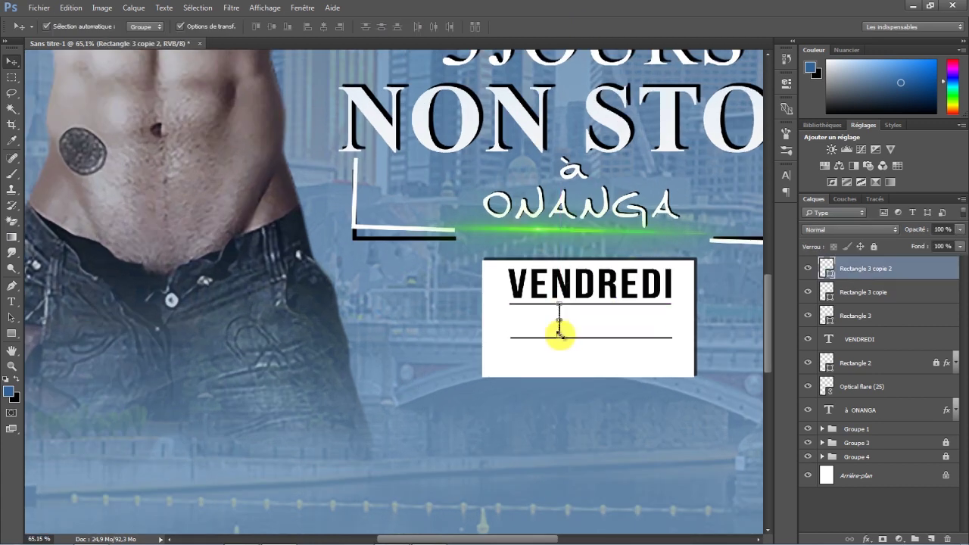
# Duplicate the vertical divider, cancelling an accidental widening of the copy
pyautogui.moveTo(914, 269); pyautogui.dragTo(935, 534)
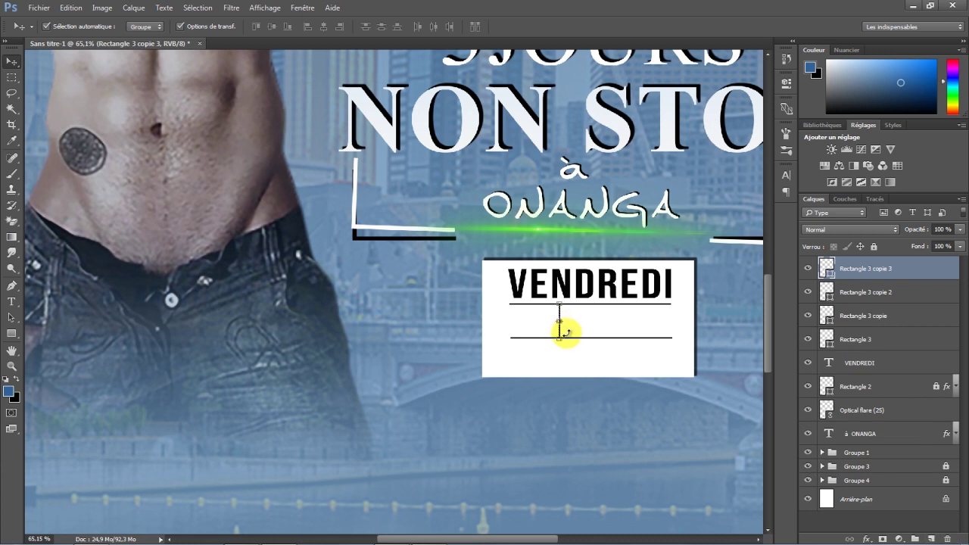
pyautogui.hotkey('ctrl', 't')
pyautogui.moveTo(560, 321); pyautogui.dragTo(622, 318)
pyautogui.click(545, 28)
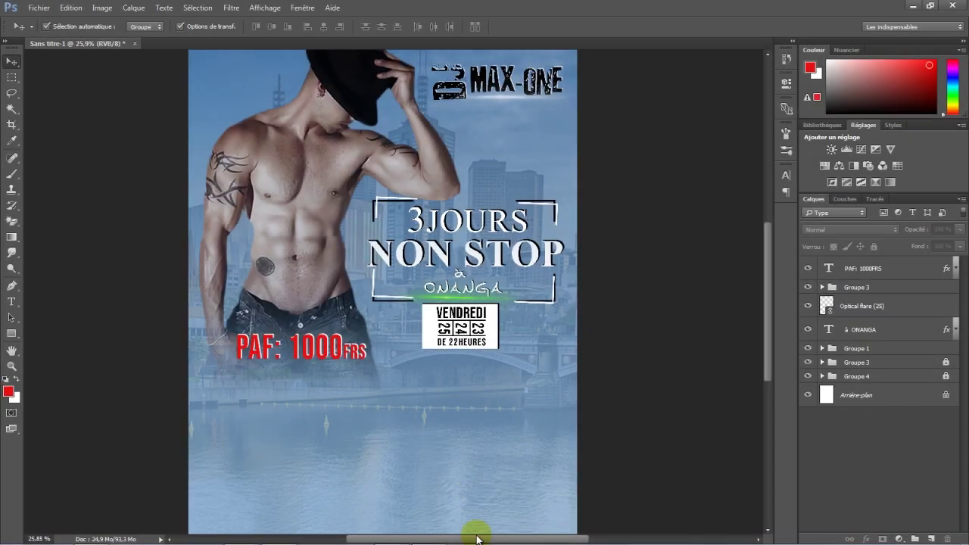
# Type black DÉCONFINEMENT below the price and centre it under the title block
pyautogui.moveTo(479, 540); pyautogui.dragTo(464, 539)
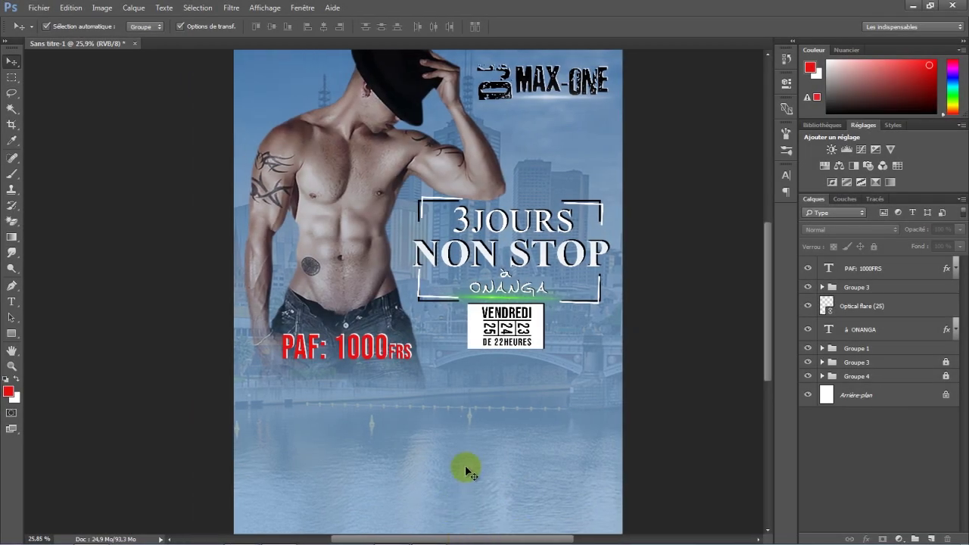
pyautogui.click(12, 301)
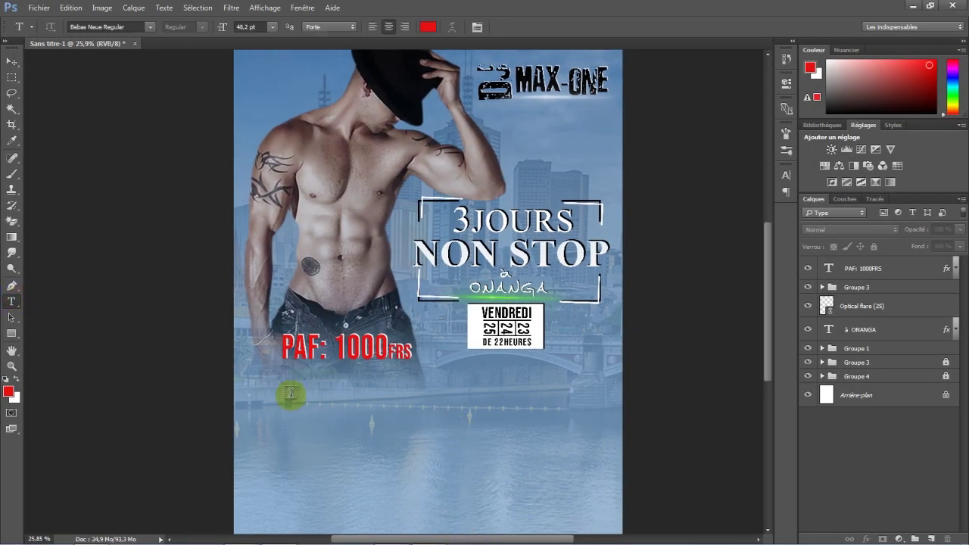
pyautogui.click(292, 403)
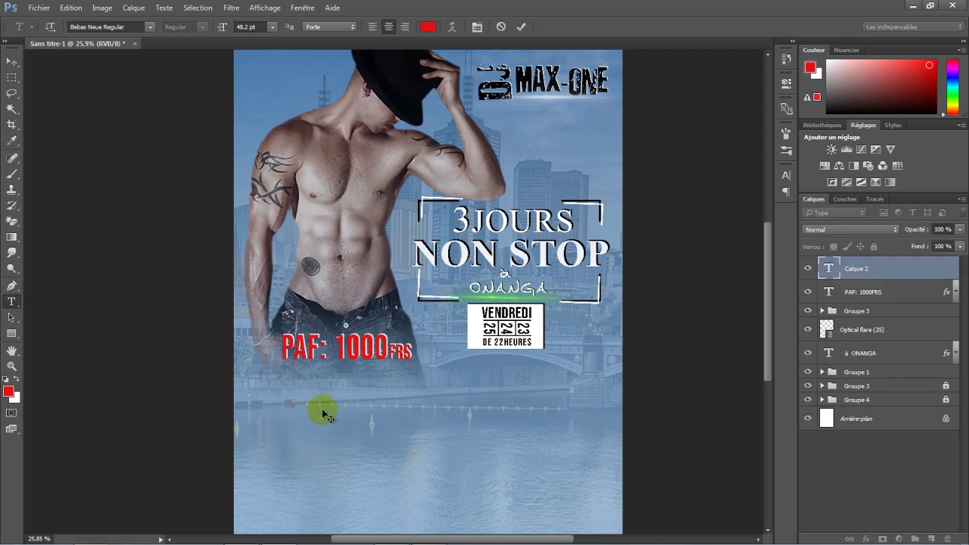
pyautogui.click(429, 26)
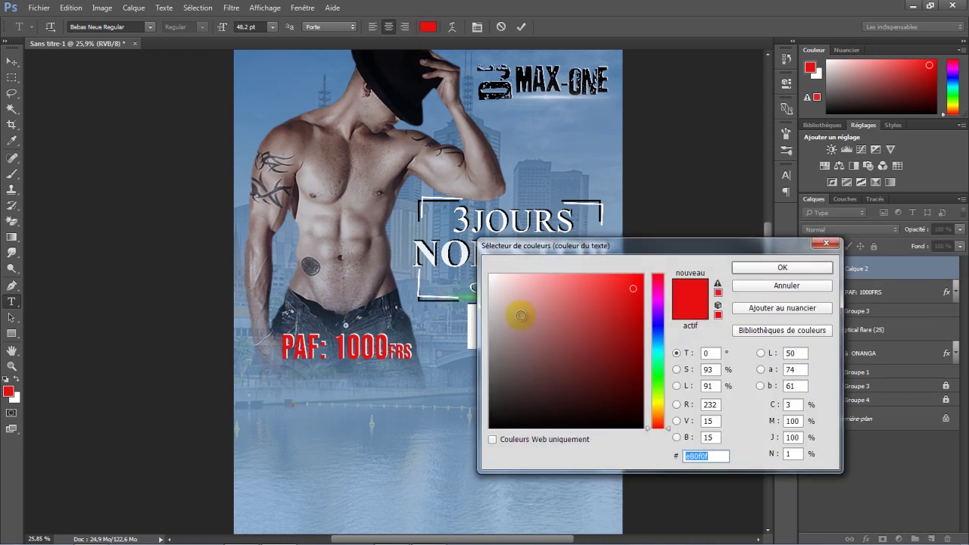
pyautogui.moveTo(521, 315); pyautogui.dragTo(485, 432)
pyautogui.click(738, 271)
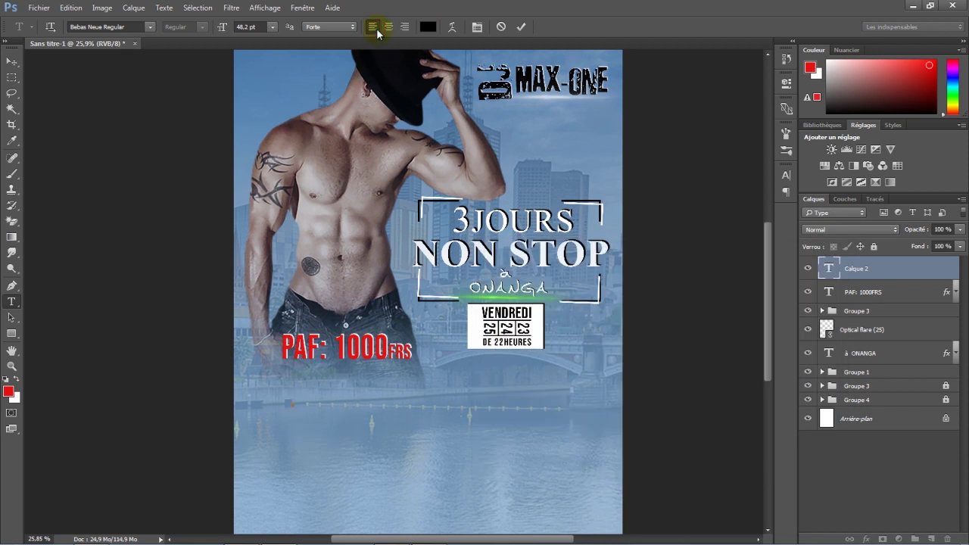
pyautogui.write('DÉCONFINEMEN')
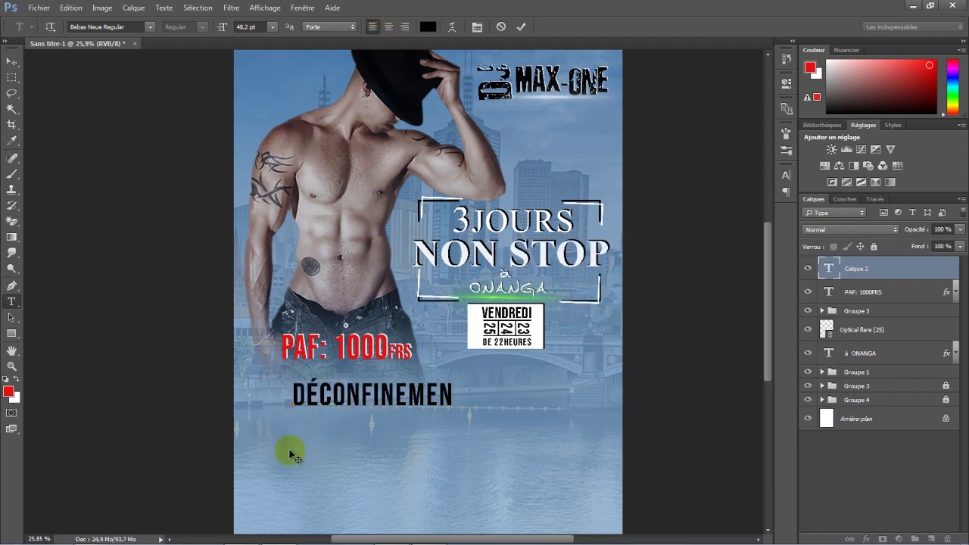
pyautogui.click(11, 61)
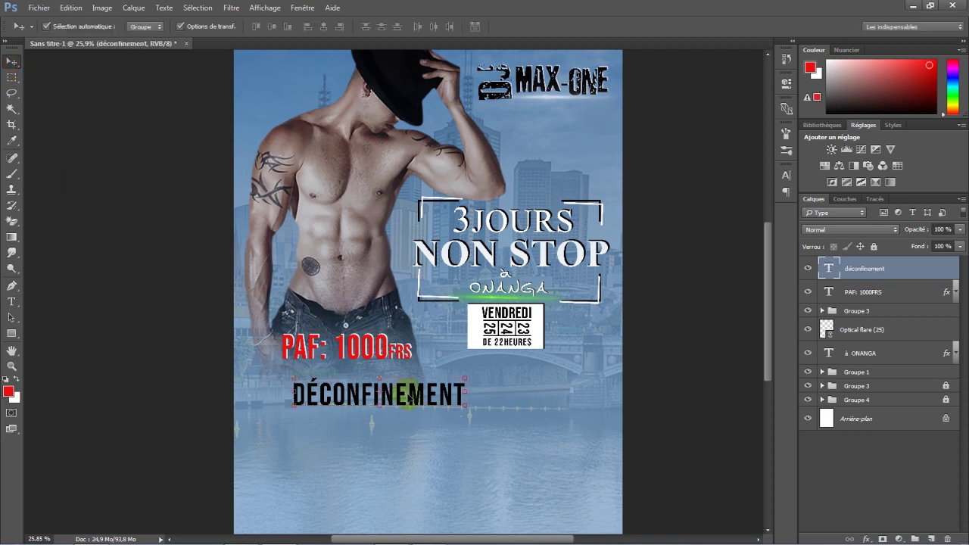
pyautogui.moveTo(409, 397); pyautogui.dragTo(455, 394)
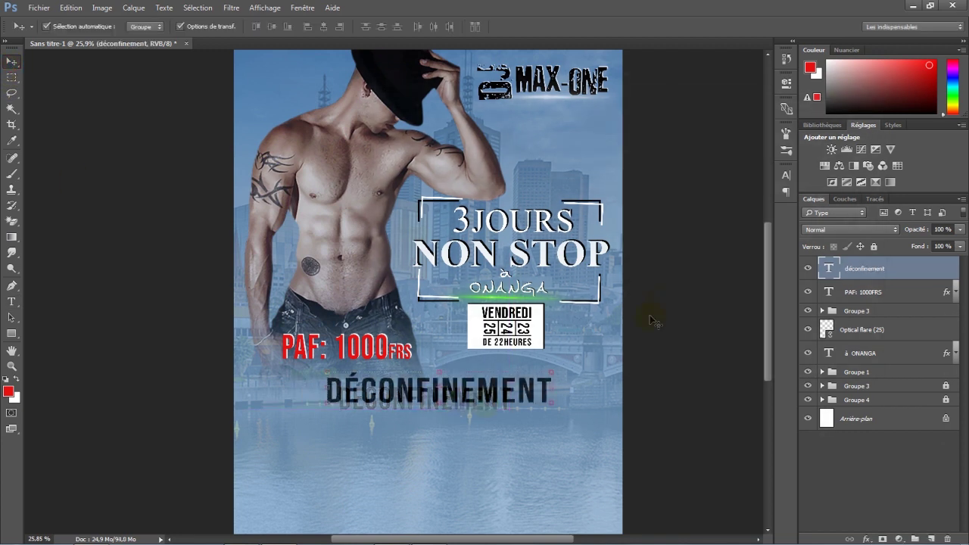
# Add a drop shadow to DÉCONFINEMENT with adjusted spread and distance
pyautogui.doubleClick(915, 268)
pyautogui.moveTo(564, 74)
pyautogui.mouseDown()
pyautogui.moveTo(610, 80)
pyautogui.moveTo(692, 71)
pyautogui.mouseUp()
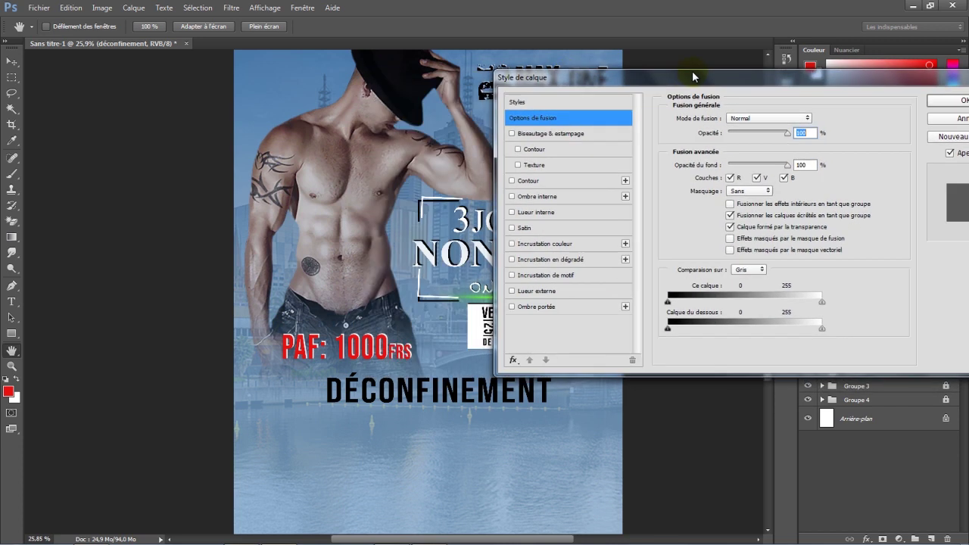
pyautogui.click(562, 306)
pyautogui.moveTo(755, 187); pyautogui.dragTo(727, 197)
pyautogui.click(729, 173)
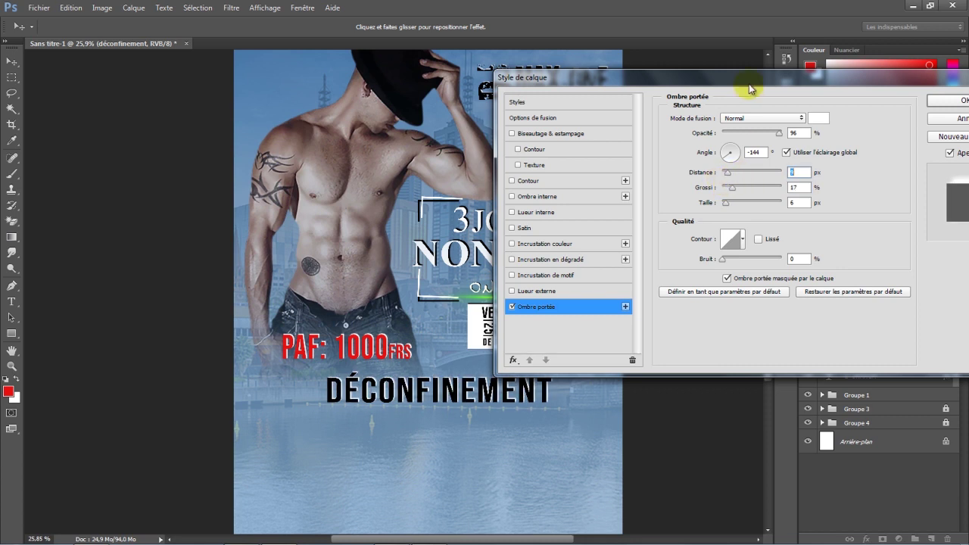
pyautogui.moveTo(747, 79); pyautogui.dragTo(522, 91)
pyautogui.click(712, 119)
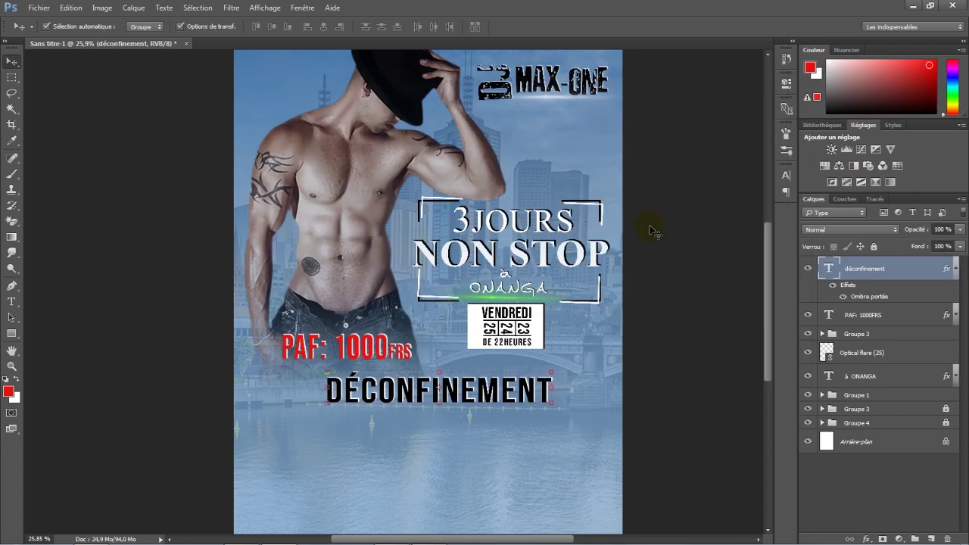
pyautogui.click(653, 231)
pyautogui.scroll(-2, 362, 307)
pyautogui.click(39, 8)
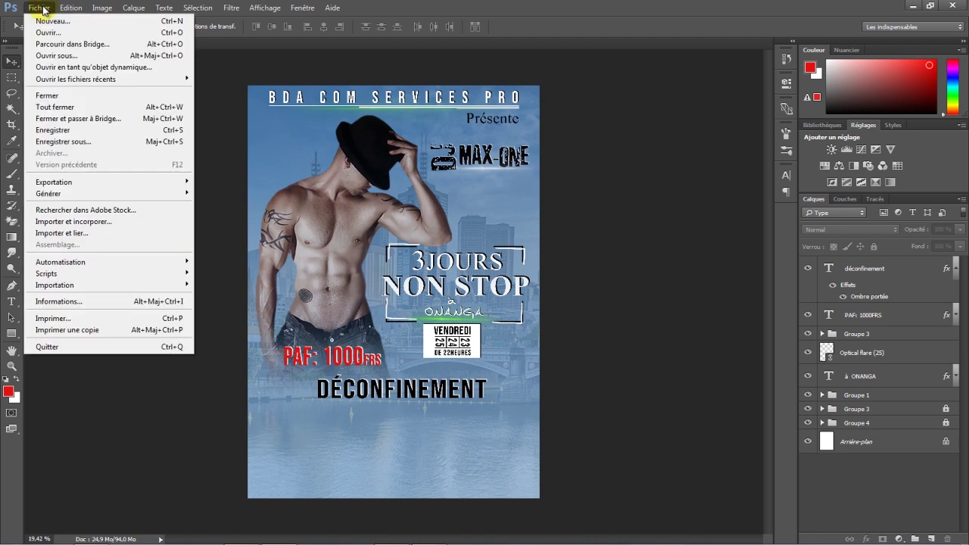
# Place Optical flare (25) as a thin glow under DÉCONFINEMENT and move its layer lower
pyautogui.click(83, 233)
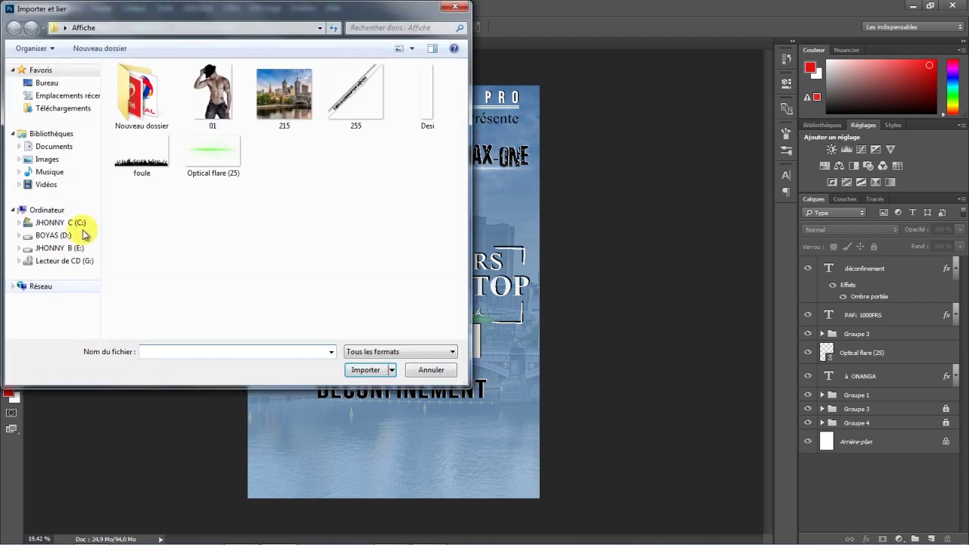
pyautogui.click(216, 157)
pyautogui.doubleClick(215, 157)
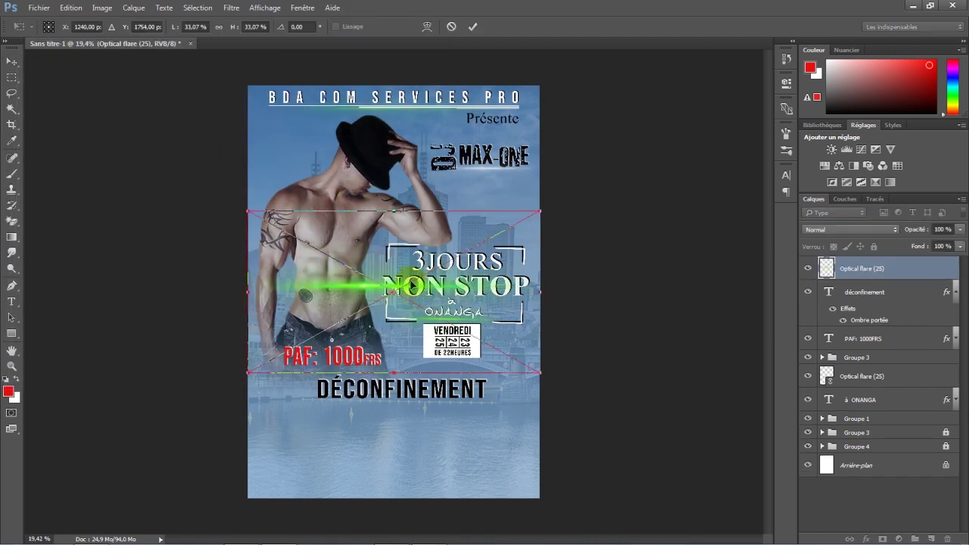
pyautogui.moveTo(394, 209)
pyautogui.mouseDown()
pyautogui.moveTo(388, 296)
pyautogui.moveTo(401, 379)
pyautogui.mouseUp()
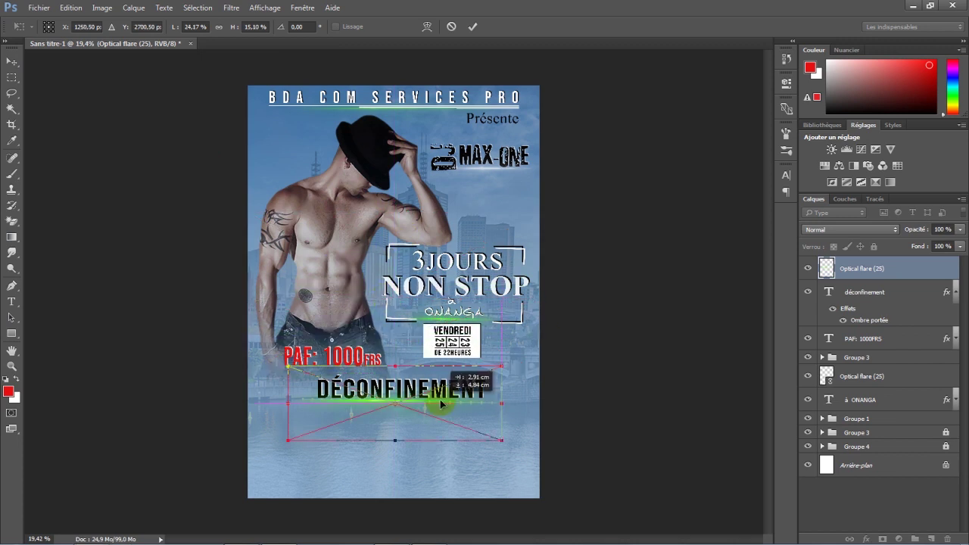
pyautogui.moveTo(493, 402)
pyautogui.mouseDown()
pyautogui.moveTo(503, 397)
pyautogui.moveTo(494, 398)
pyautogui.mouseUp()
pyautogui.click(474, 28)
pyautogui.click(958, 296)
pyautogui.moveTo(927, 270); pyautogui.dragTo(915, 308)
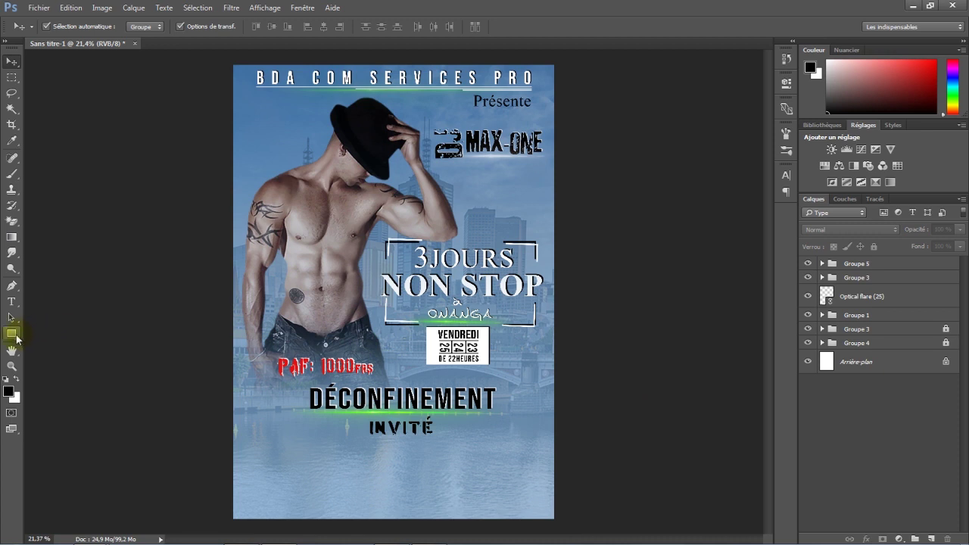
# Draw a wide white rectangle band below INVITÉ
pyautogui.click(16, 339)
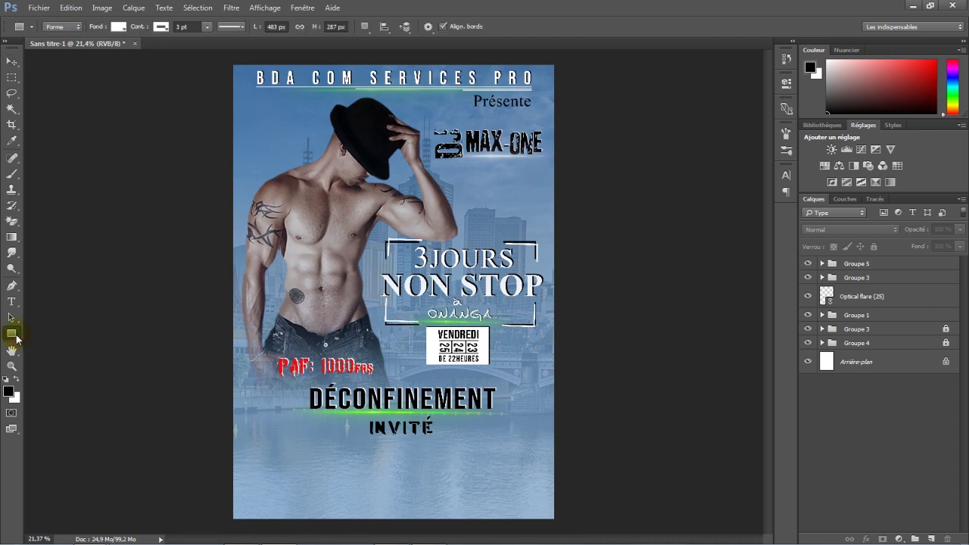
pyautogui.click(121, 28)
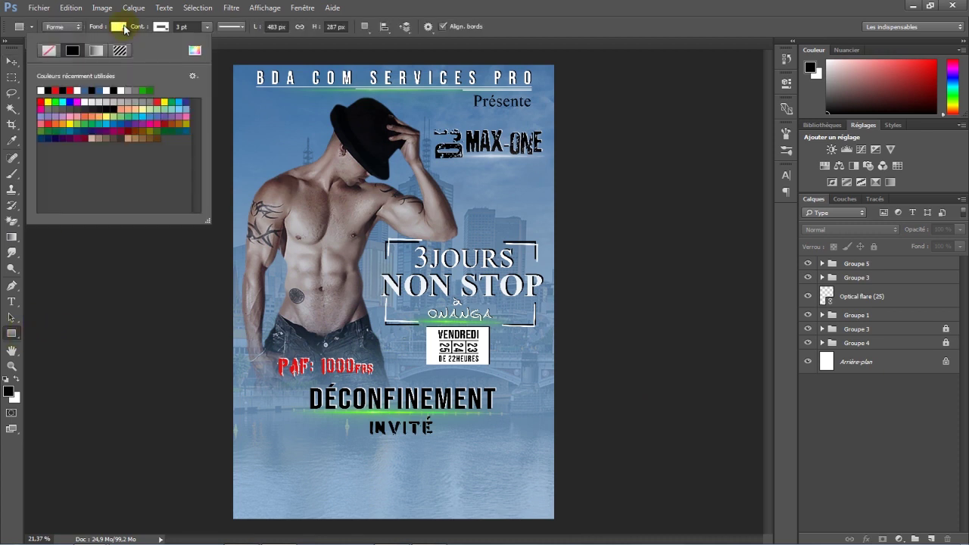
pyautogui.click(115, 27)
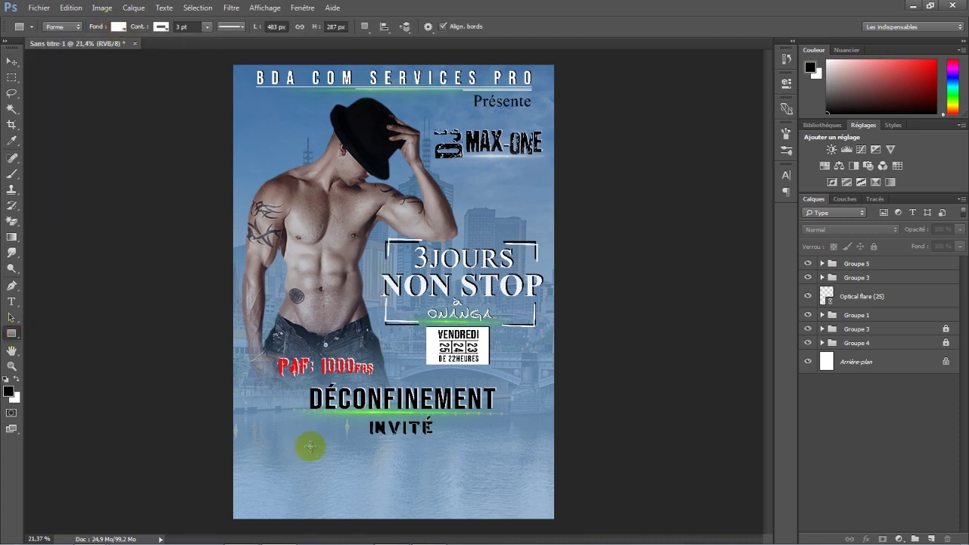
pyautogui.scroll(3, 242, 443)
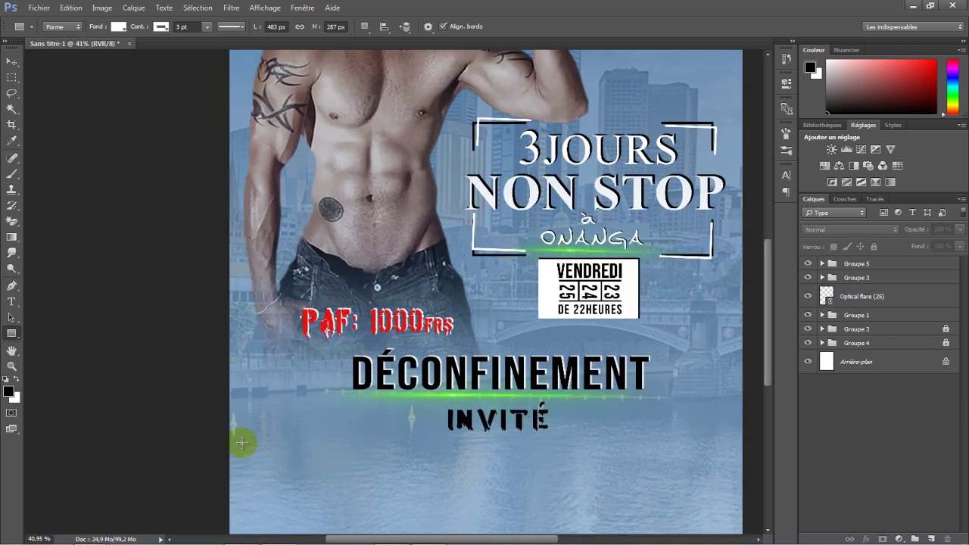
pyautogui.scroll(-3, 763, 368)
pyautogui.hscroll(3, 539, 388)
pyautogui.scroll(-1, 538, 388)
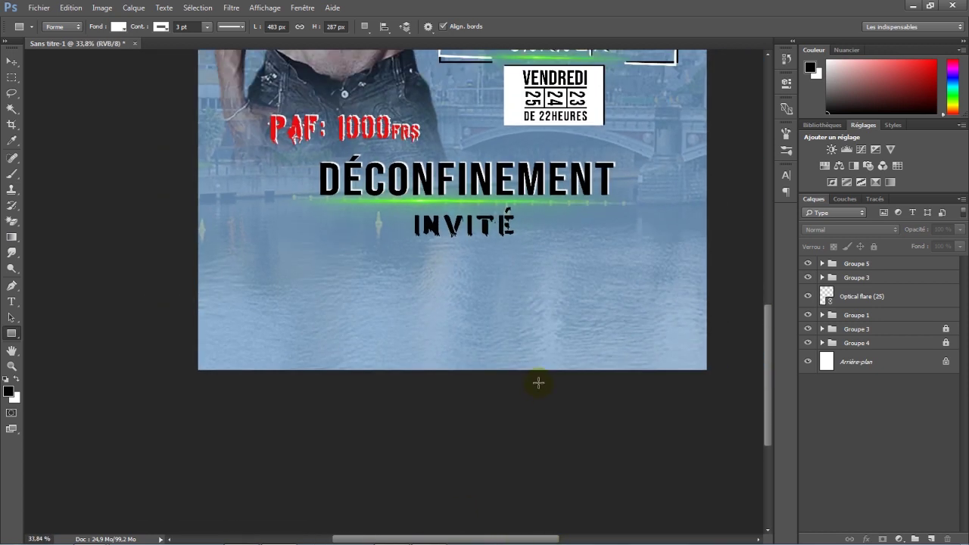
pyautogui.moveTo(195, 243)
pyautogui.mouseDown()
pyautogui.moveTo(446, 330)
pyautogui.moveTo(720, 307)
pyautogui.moveTo(708, 312)
pyautogui.mouseUp()
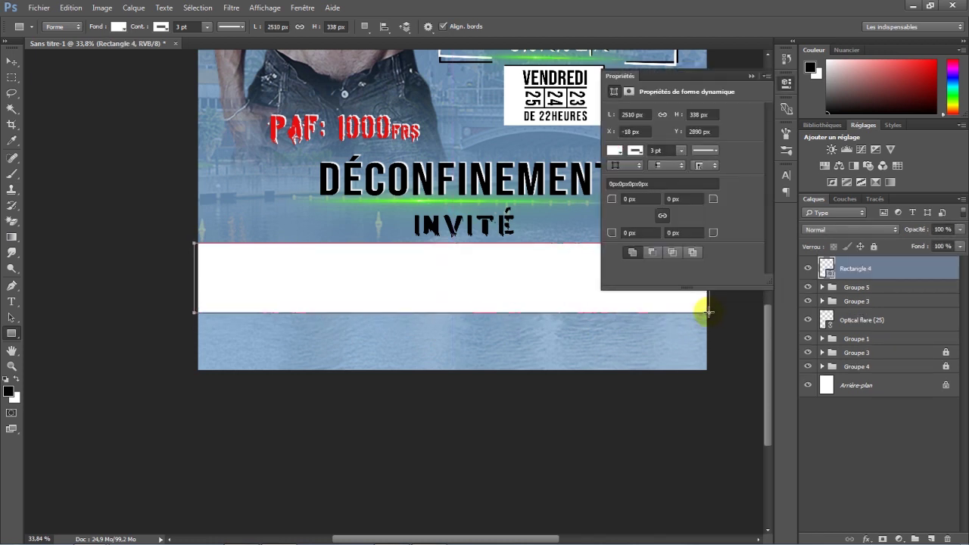
# Stretch the white band to span the full poster width with Free Transform
pyautogui.click(6, 59)
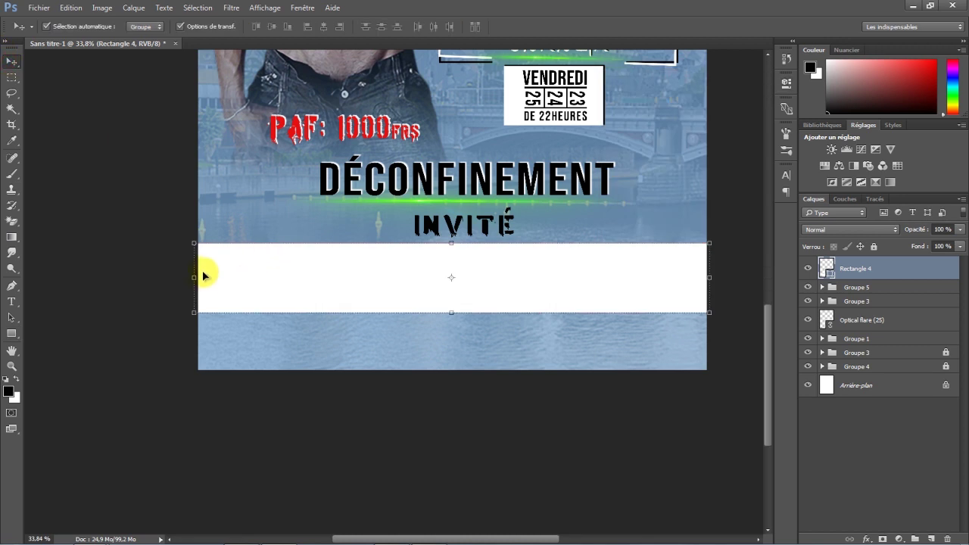
pyautogui.hotkey('ctrl', 't')
pyautogui.moveTo(199, 275); pyautogui.dragTo(203, 277)
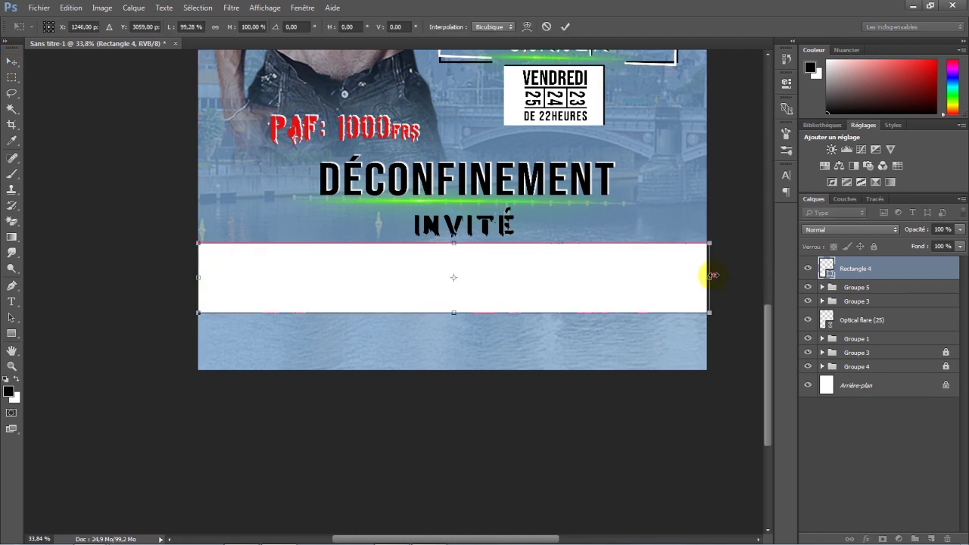
pyautogui.moveTo(710, 278); pyautogui.dragTo(708, 280)
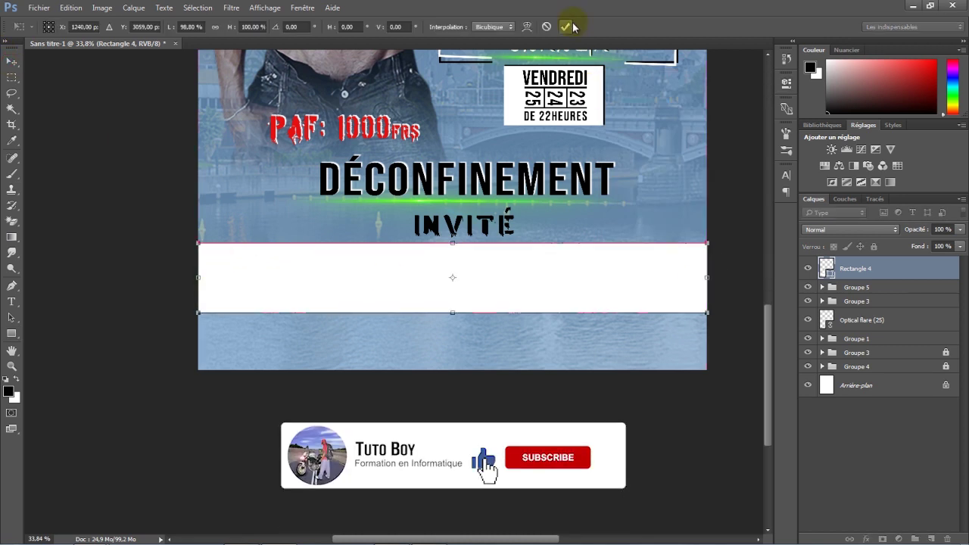
pyautogui.click(566, 27)
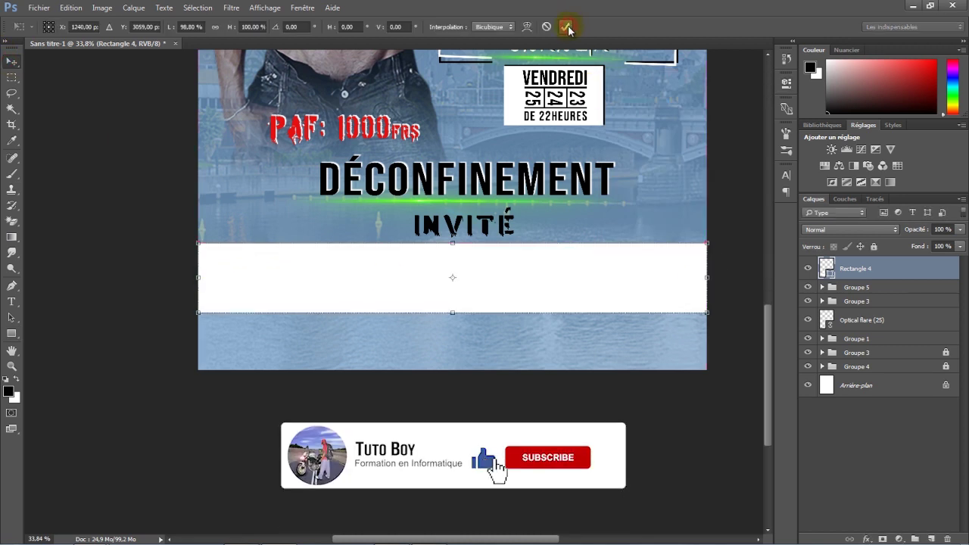
# Set the band to 84% opacity, lock its layer, and start a text line inside it
pyautogui.click(874, 247)
pyautogui.click(874, 247)
pyautogui.moveTo(915, 234); pyautogui.dragTo(906, 233)
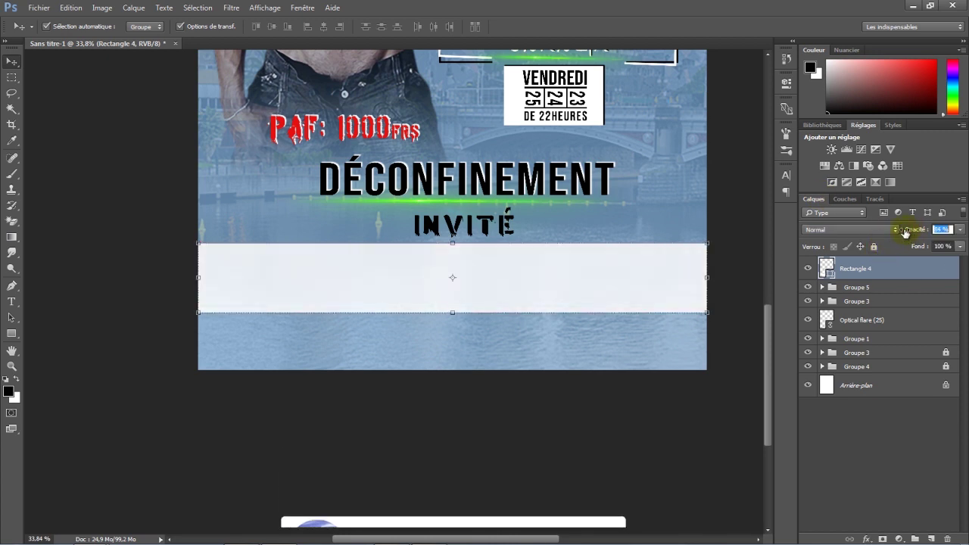
pyautogui.click(874, 247)
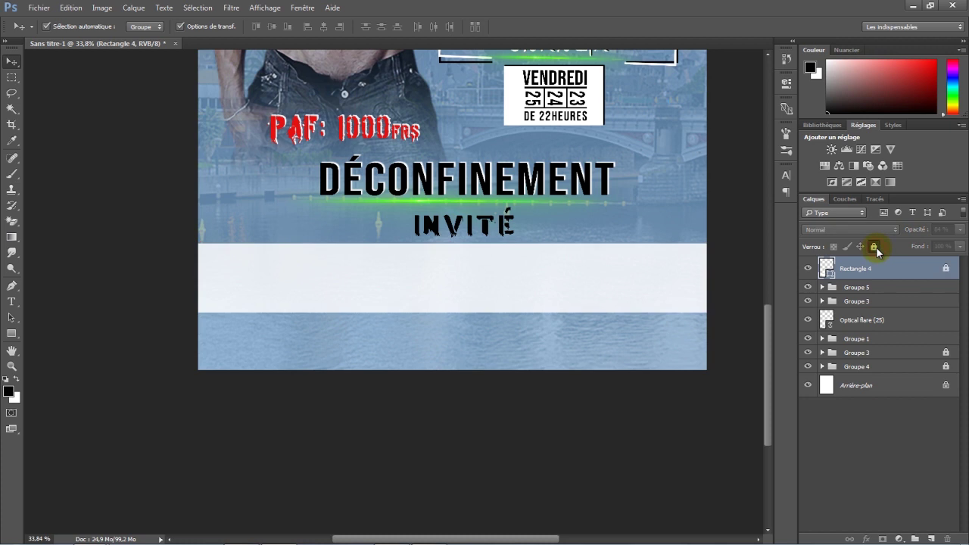
pyautogui.click(13, 302)
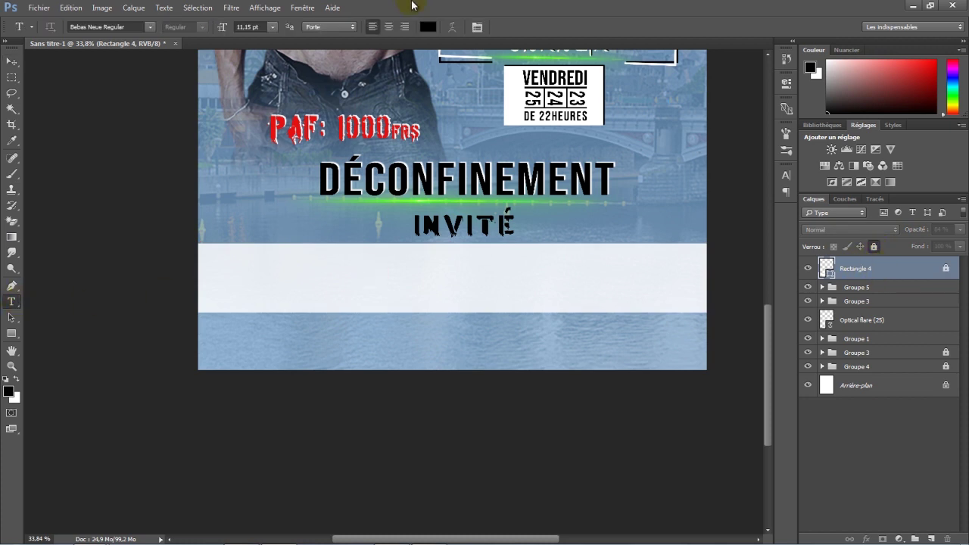
pyautogui.click(213, 261)
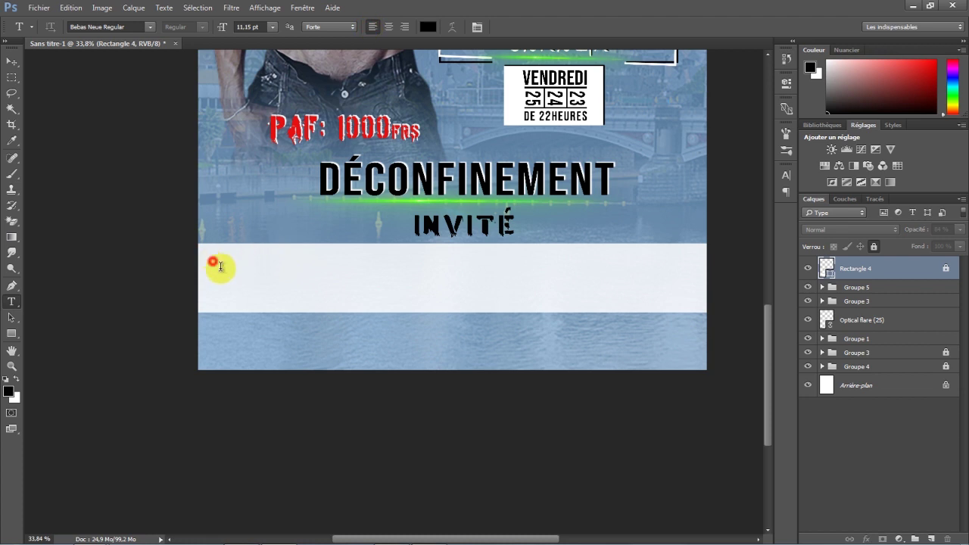
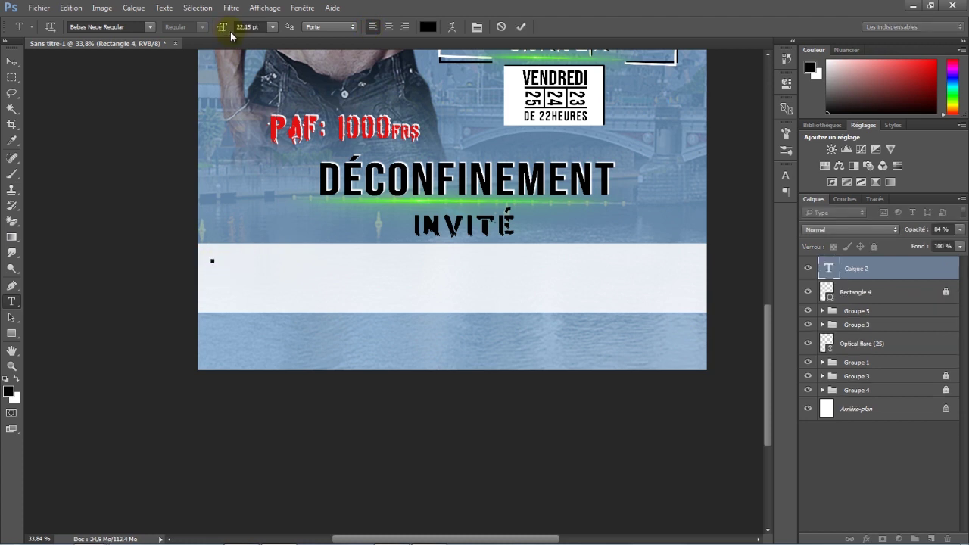
# Type the three guest and DJ name lines in the white band under INVITÉ
pyautogui.write('JANCIA OBAMA/ P')
pyautogui.press('BackSpace')
pyautogui.press('BackSpace')
pyautogui.write('PRINCE ITOUA/ CLEMENT')
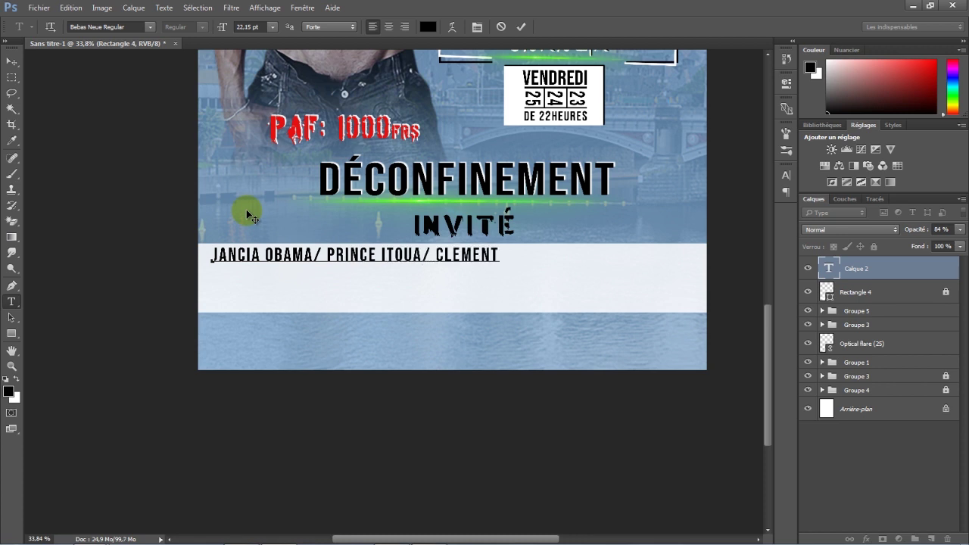
pyautogui.write(' BETHO')
# Shrink the letters after each first initial to about 16,15 pt for a small-caps look
pyautogui.moveTo(217, 255); pyautogui.dragTo(251, 257)
pyautogui.moveTo(221, 28); pyautogui.dragTo(217, 30)
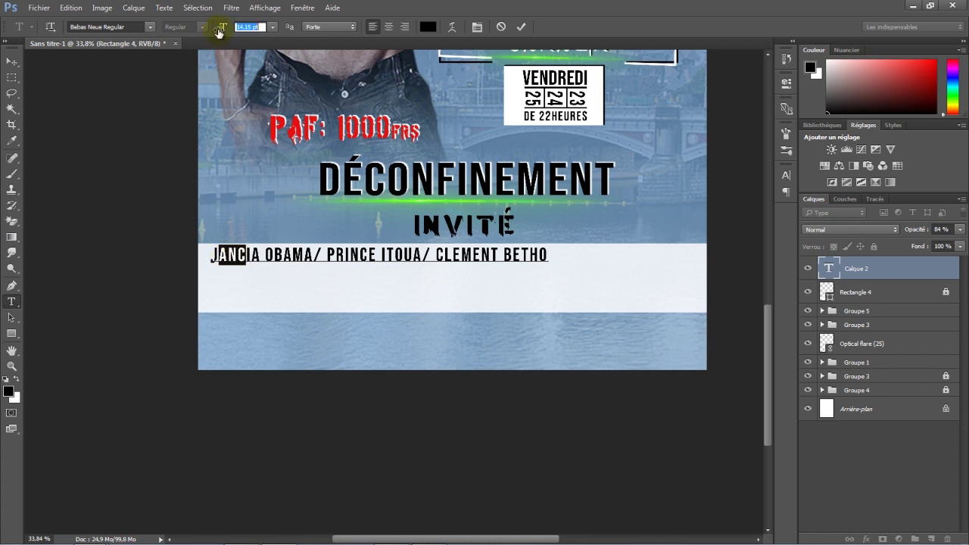
pyautogui.moveTo(325, 255); pyautogui.dragTo(354, 256)
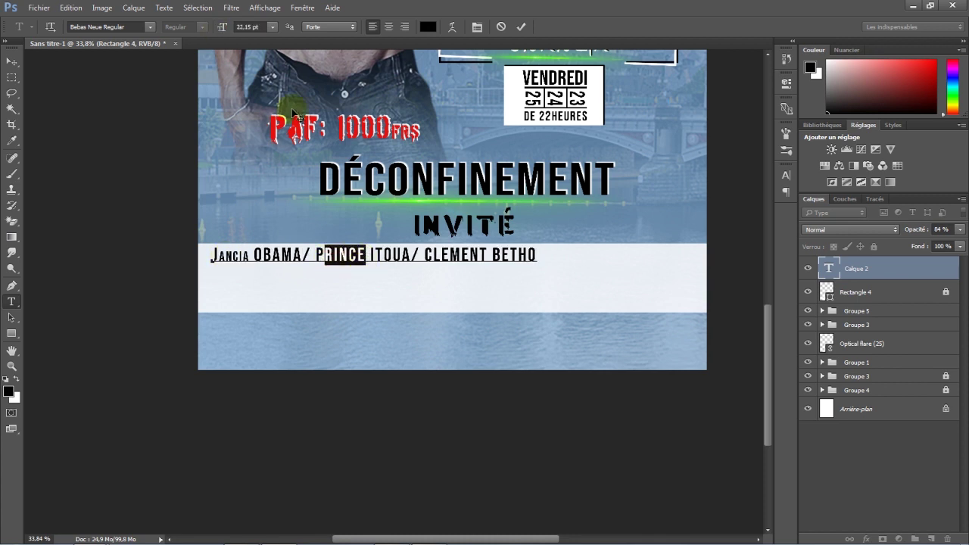
pyautogui.moveTo(224, 29); pyautogui.dragTo(223, 31)
pyautogui.moveTo(422, 256); pyautogui.dragTo(476, 257)
pyautogui.moveTo(224, 34); pyautogui.dragTo(221, 34)
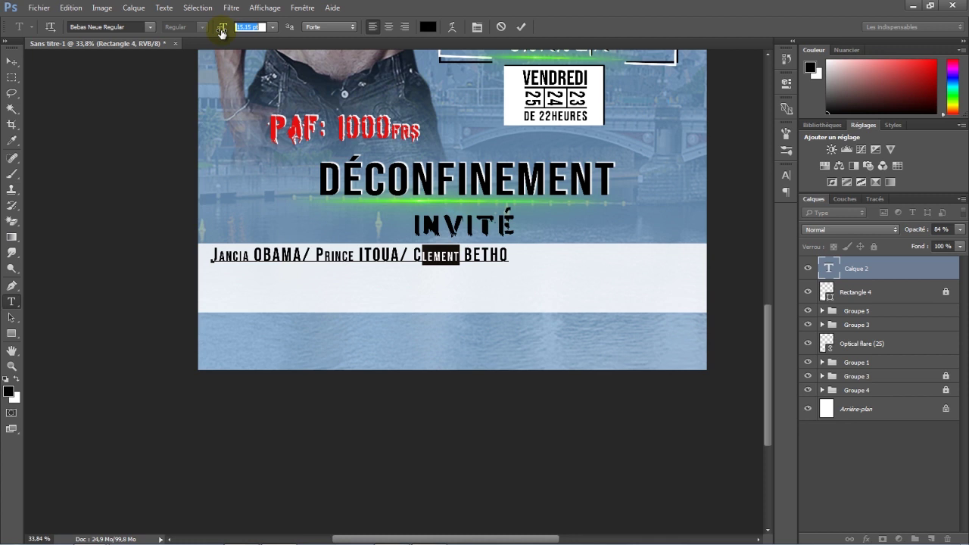
pyautogui.click(521, 29)
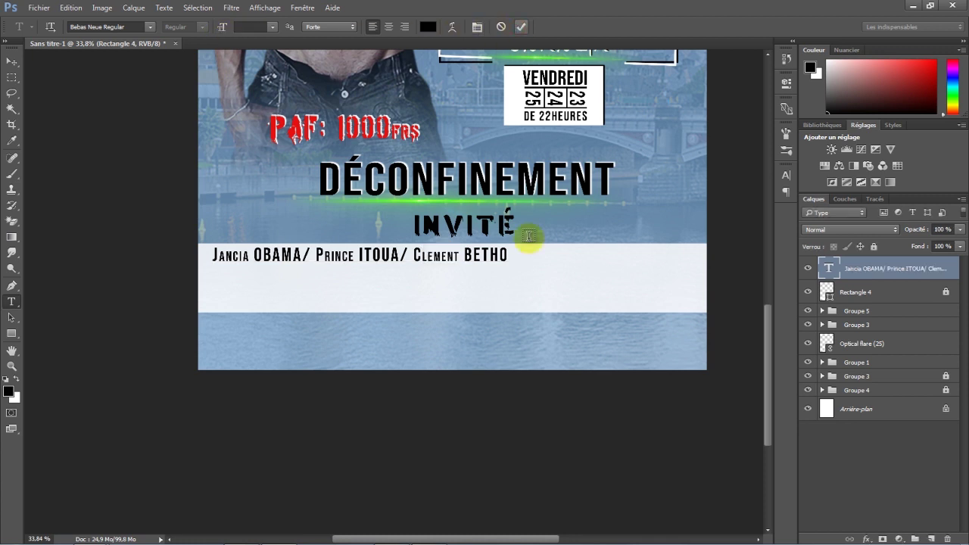
pyautogui.click(505, 256)
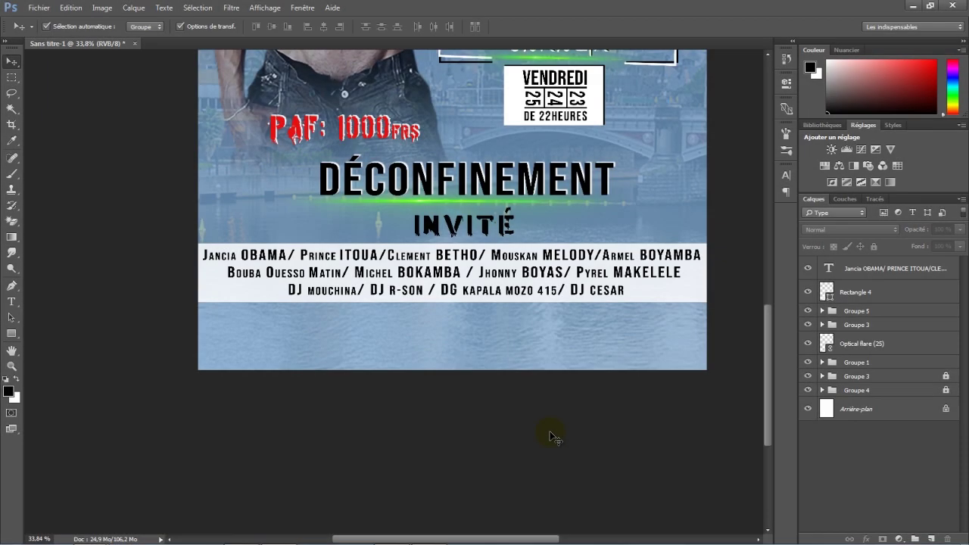
# Place Optical flare (25) and squash it into a thin streak across INVITÉ
pyautogui.click(39, 7)
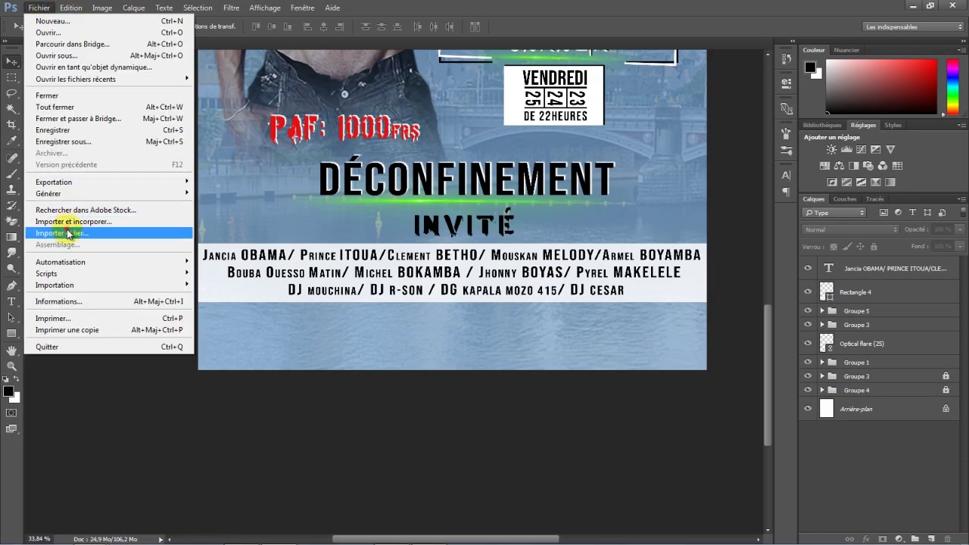
pyautogui.click(69, 234)
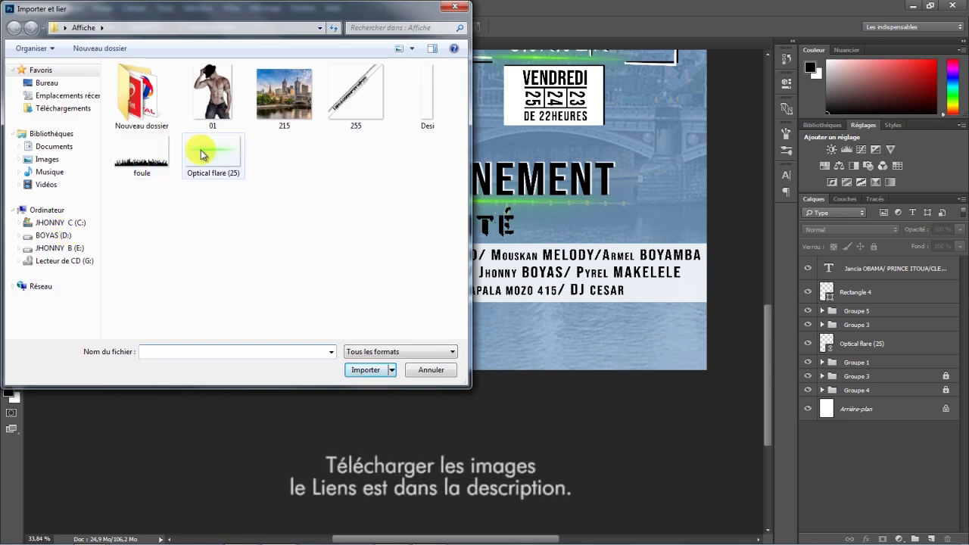
pyautogui.doubleClick(201, 155)
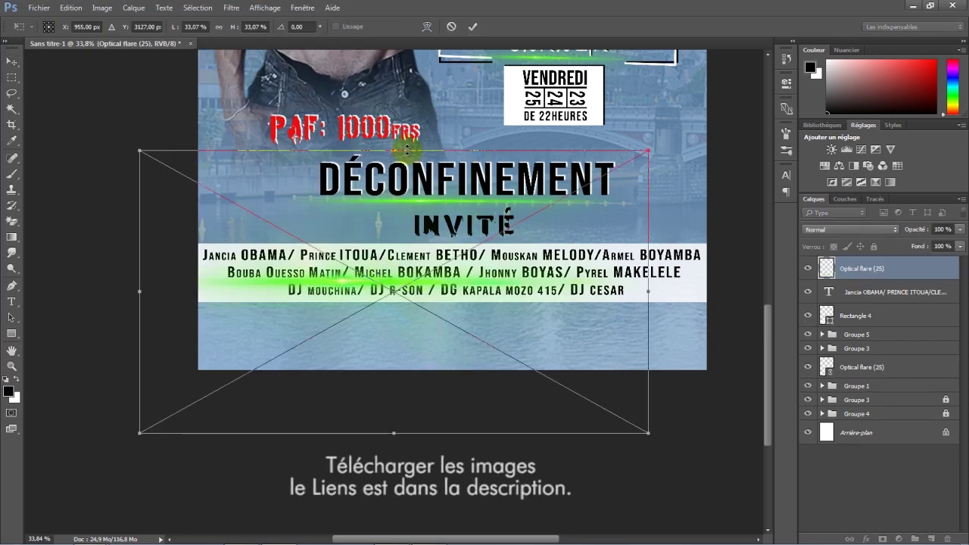
pyautogui.moveTo(407, 151)
pyautogui.mouseDown()
pyautogui.moveTo(406, 348)
pyautogui.moveTo(485, 221)
pyautogui.mouseUp()
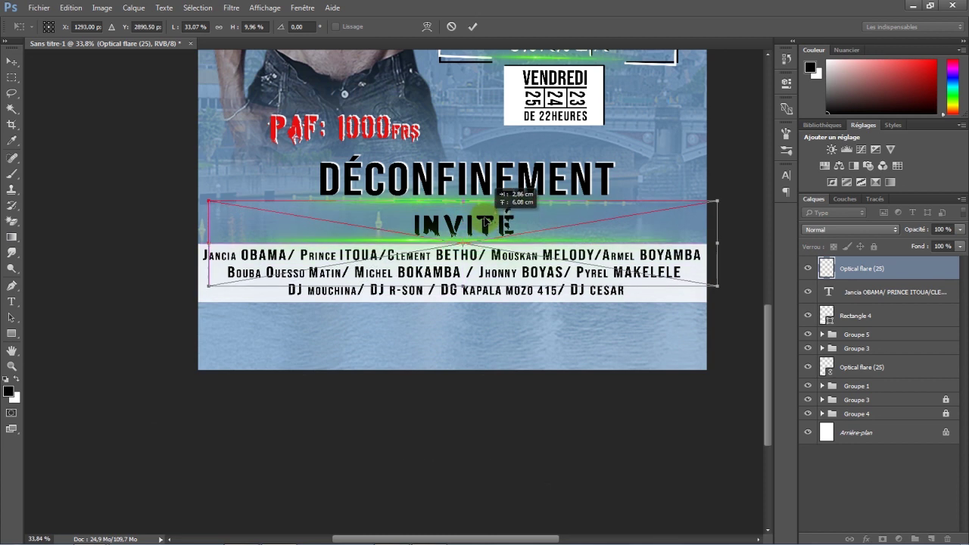
pyautogui.moveTo(717, 243); pyautogui.dragTo(673, 244)
pyautogui.moveTo(504, 240); pyautogui.dragTo(503, 243)
pyautogui.click(473, 26)
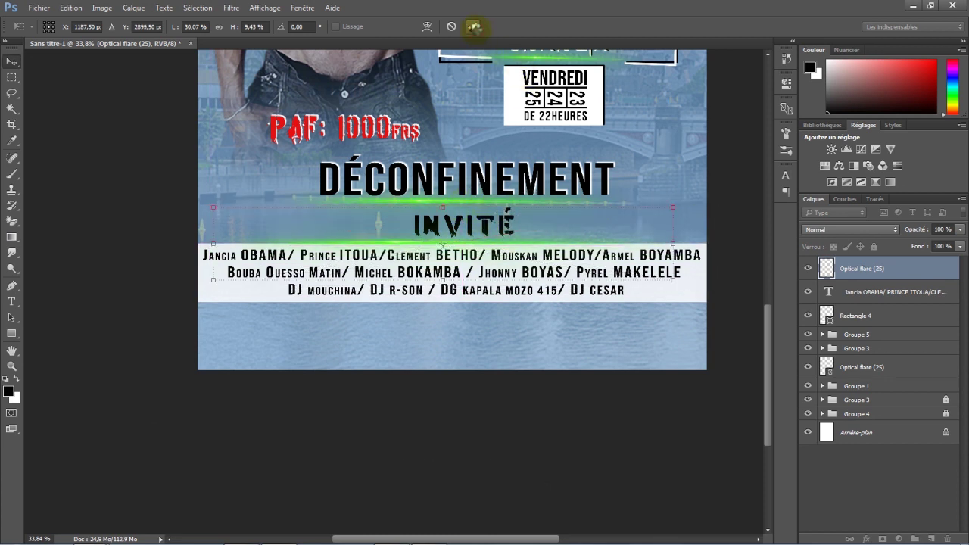
pyautogui.click(103, 7)
pyautogui.moveTo(114, 38)
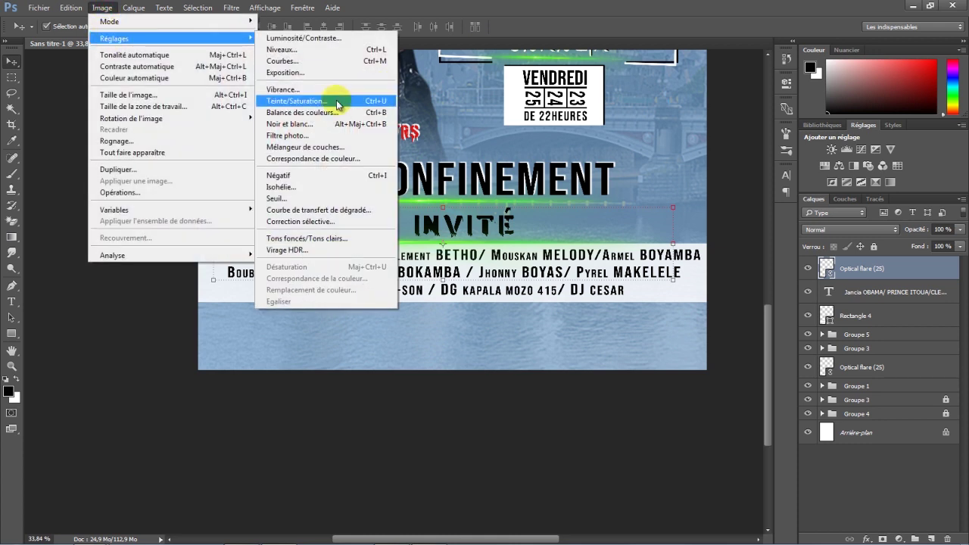
# Recolour the flare's greens to orange with Hue/Saturation: hue -88 and raised lightness
pyautogui.click(345, 100)
pyautogui.moveTo(390, 192); pyautogui.dragTo(841, 175)
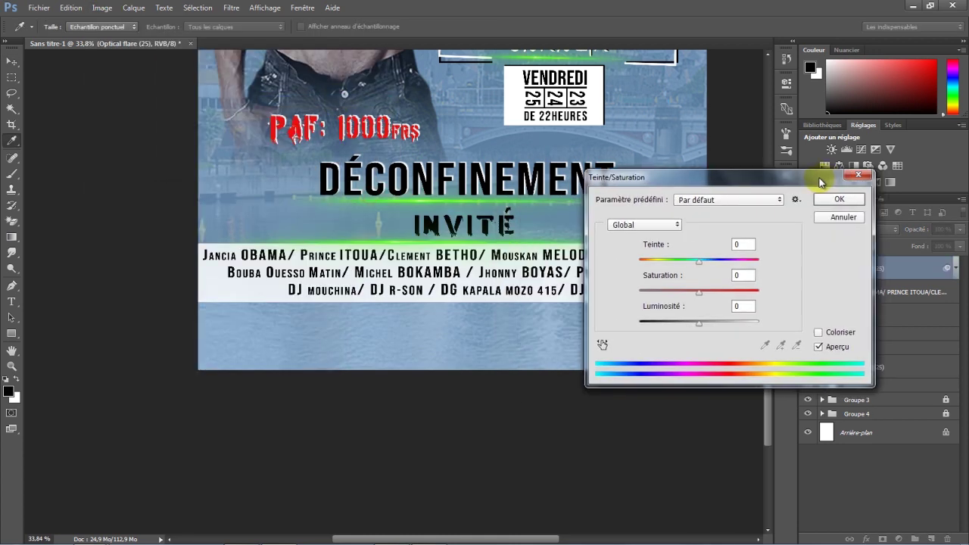
pyautogui.click(671, 225)
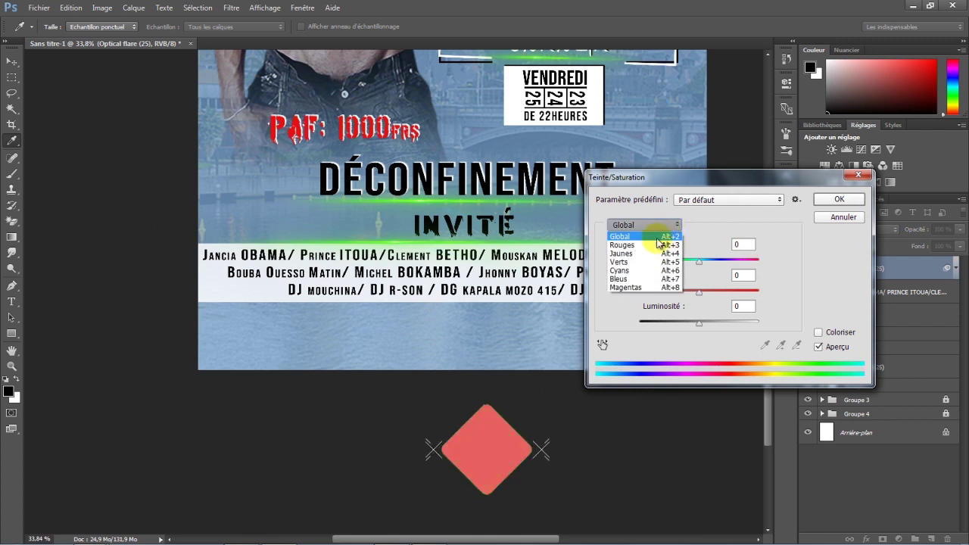
pyautogui.click(620, 262)
pyautogui.moveTo(700, 261); pyautogui.dragTo(664, 273)
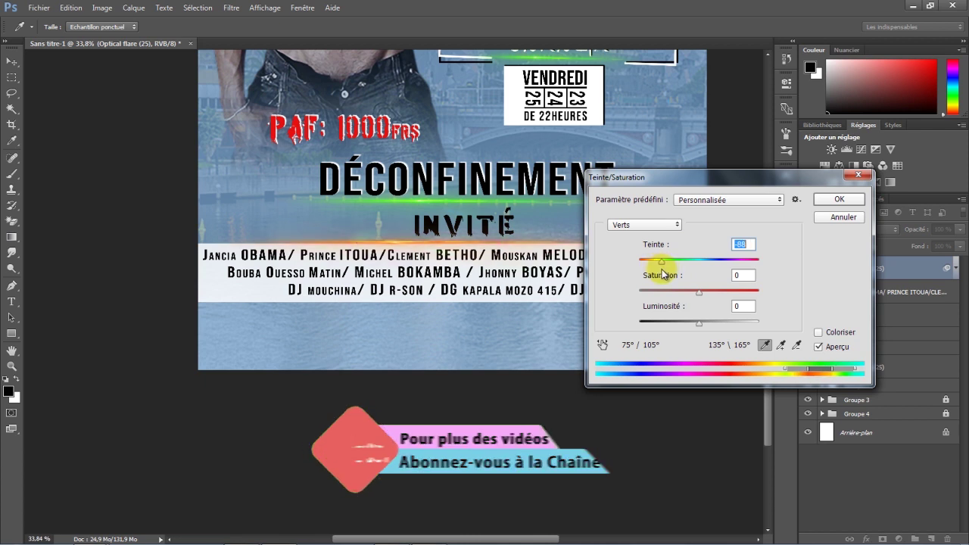
pyautogui.moveTo(709, 324); pyautogui.dragTo(705, 325)
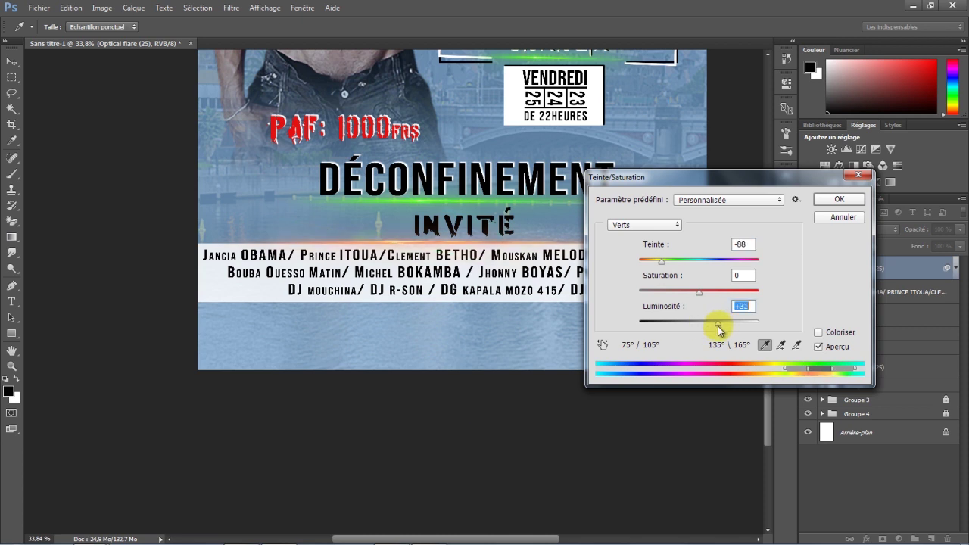
pyautogui.click(833, 200)
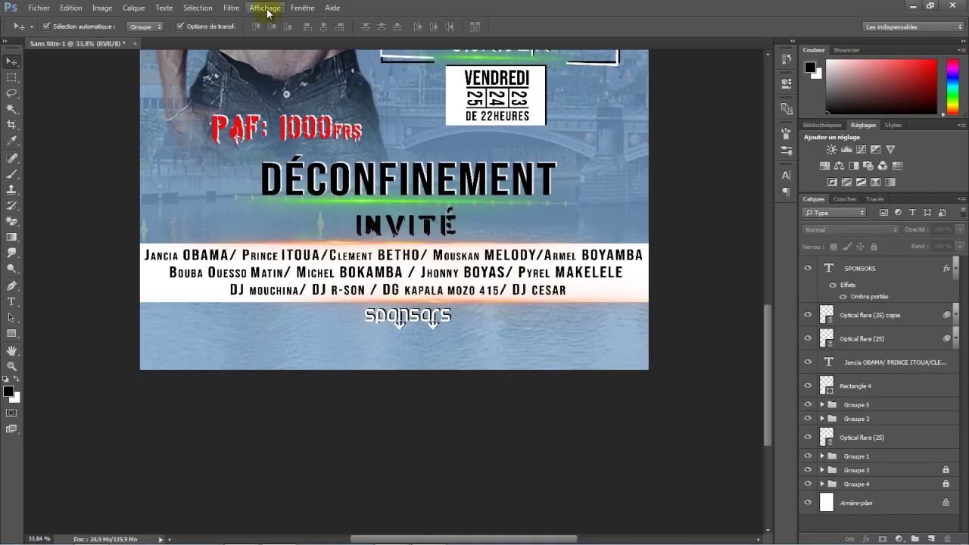
# Show rulers and set a horizontal guide just below the SPONSORS title
pyautogui.click(267, 9)
pyautogui.click(259, 225)
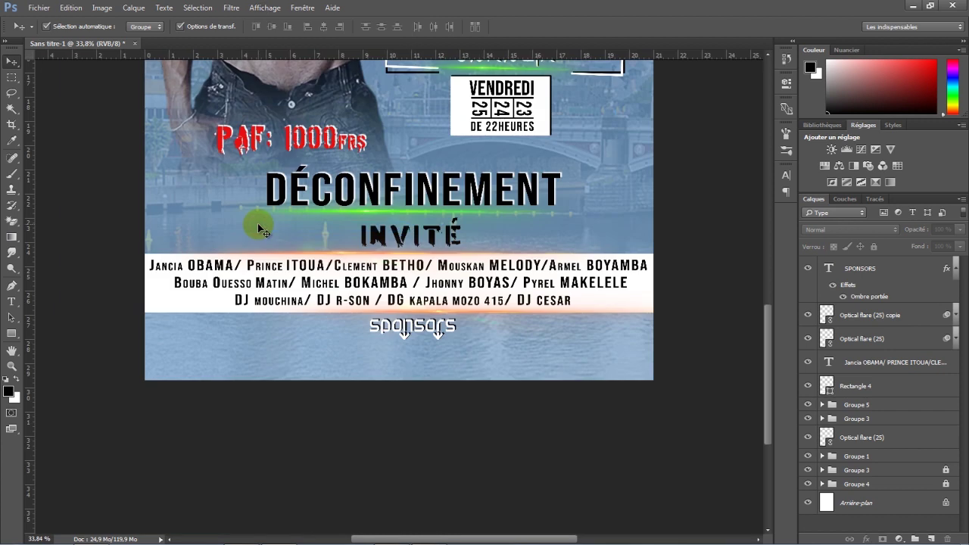
pyautogui.moveTo(368, 56); pyautogui.dragTo(368, 344)
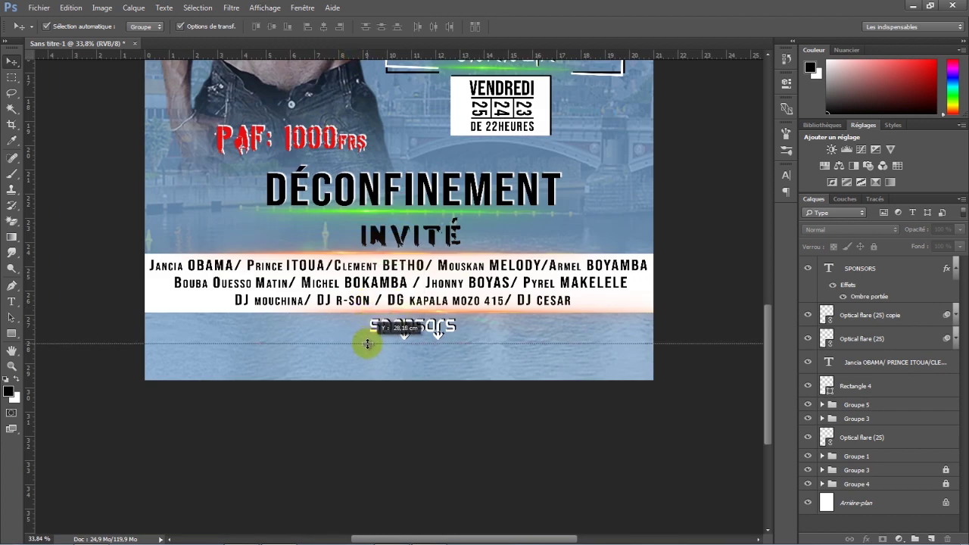
pyautogui.moveTo(367, 345); pyautogui.dragTo(367, 342)
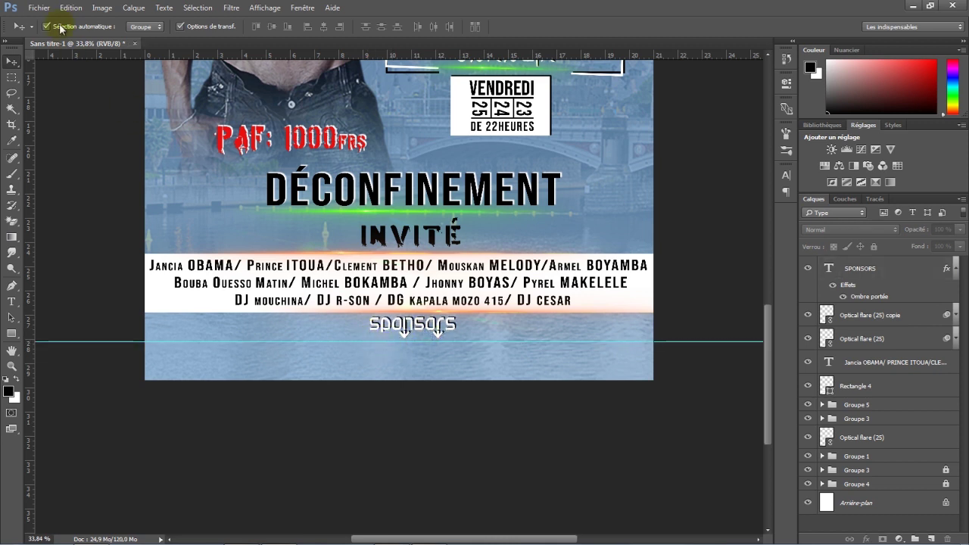
pyautogui.click(39, 8)
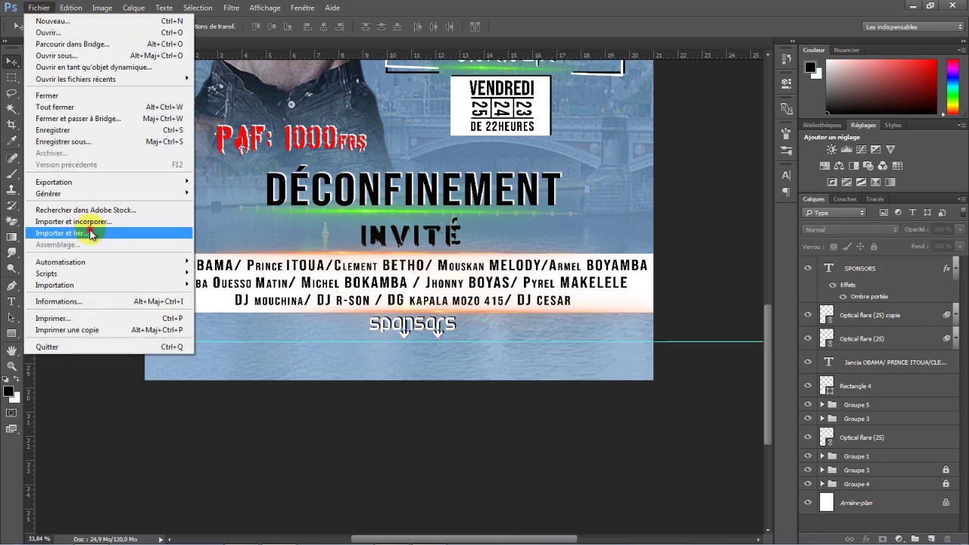
# Place the orange logo on the guide, shrink it and shift it right
pyautogui.click(89, 232)
pyautogui.click(216, 121)
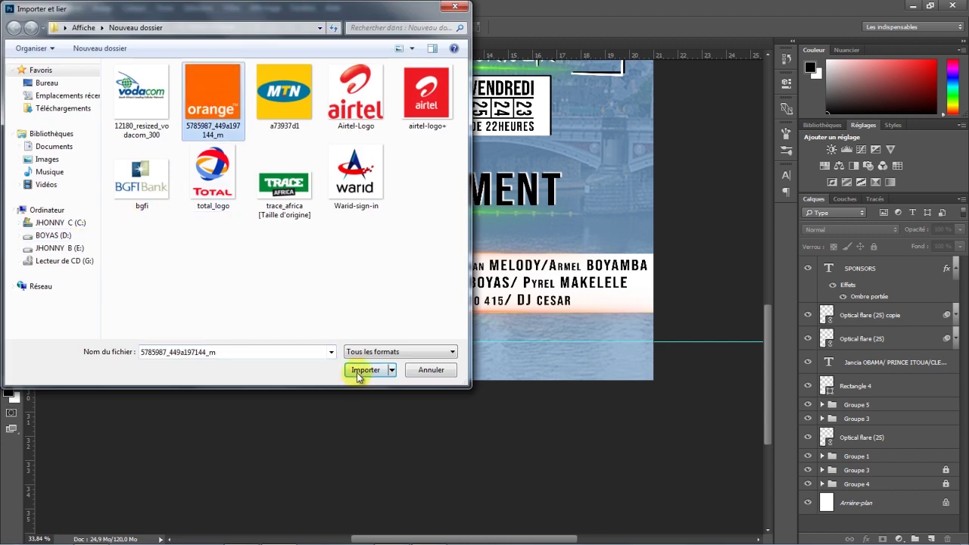
pyautogui.click(366, 369)
pyautogui.moveTo(244, 188); pyautogui.dragTo(228, 366)
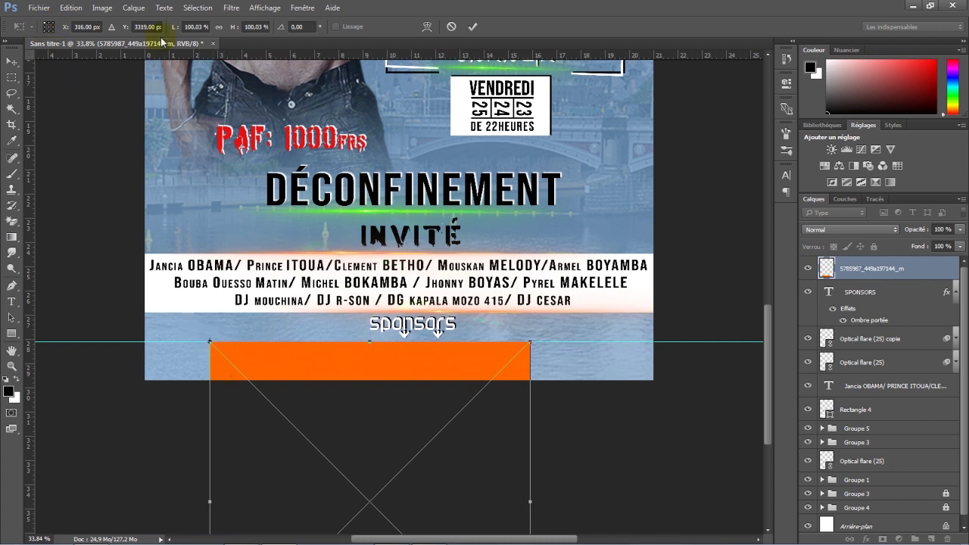
pyautogui.moveTo(225, 31); pyautogui.dragTo(177, 44)
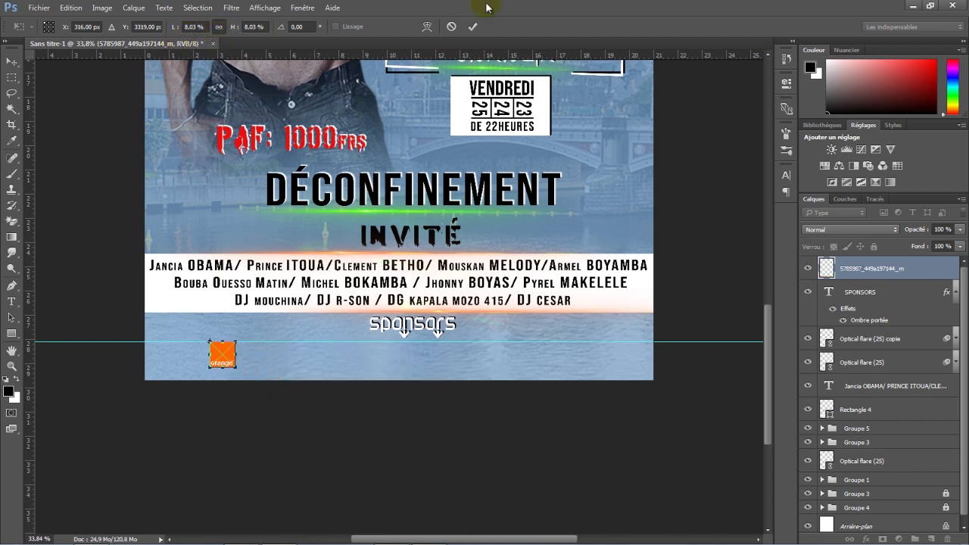
pyautogui.click(474, 27)
pyautogui.moveTo(227, 354)
pyautogui.mouseDown()
pyautogui.moveTo(341, 351)
pyautogui.moveTo(277, 354)
pyautogui.mouseUp()
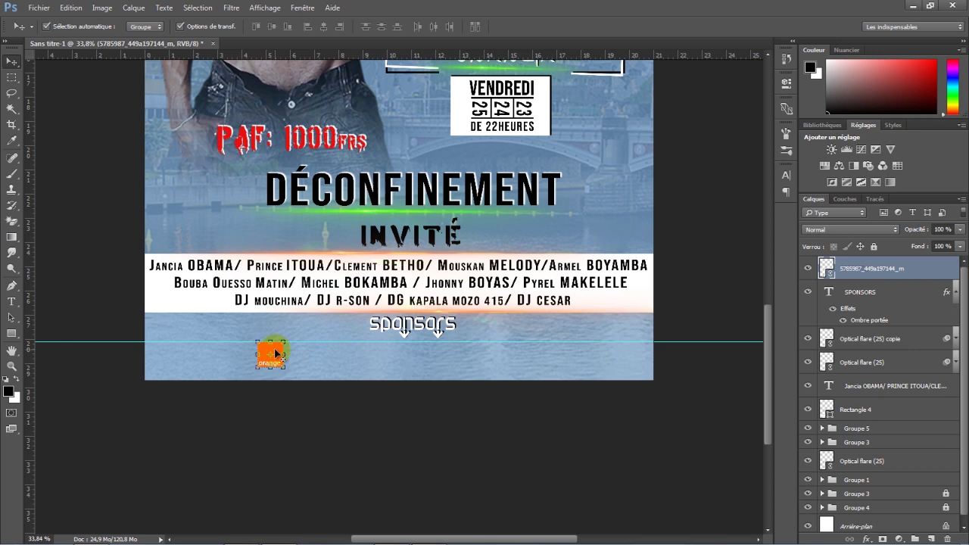
# Place and shrink the MTN logo beside Orange, then select all sponsor logo layers
pyautogui.click(40, 8)
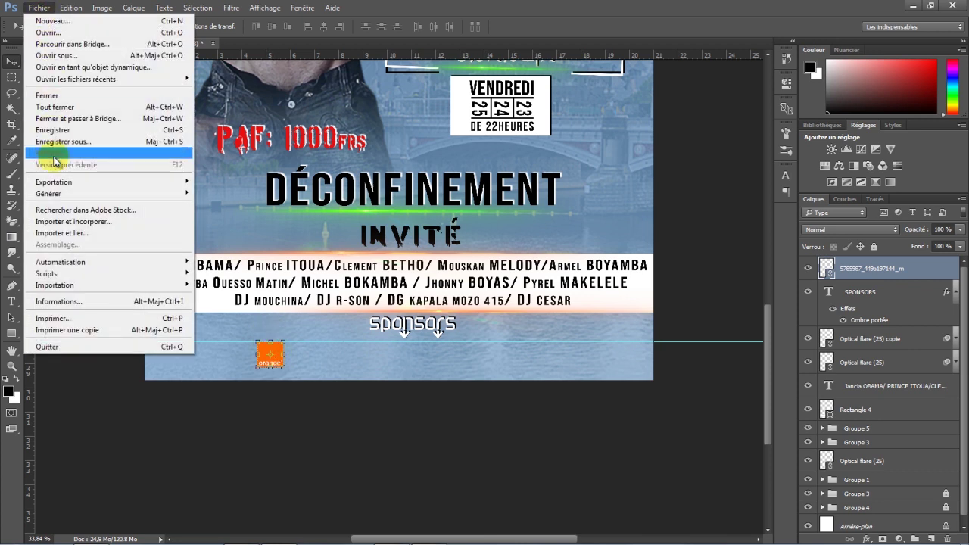
pyautogui.click(61, 234)
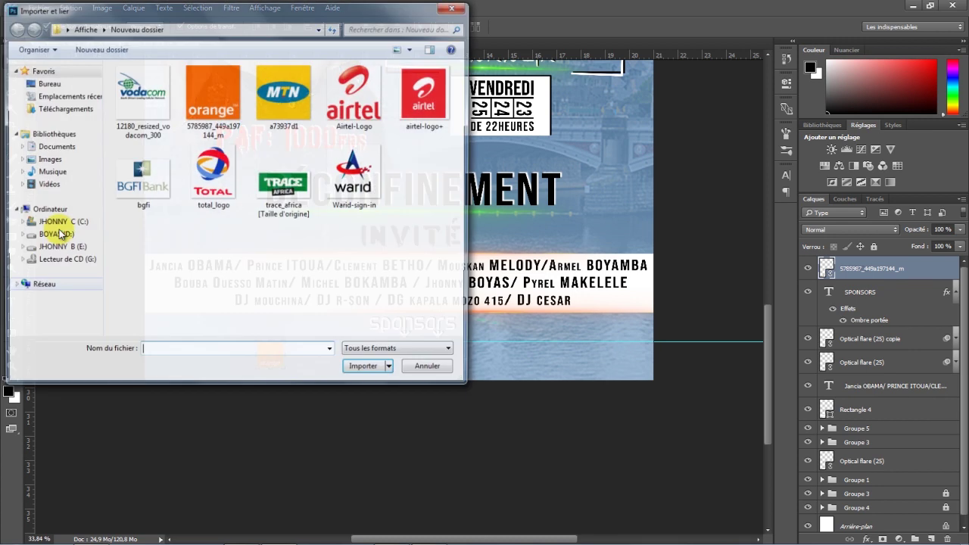
pyautogui.doubleClick(287, 101)
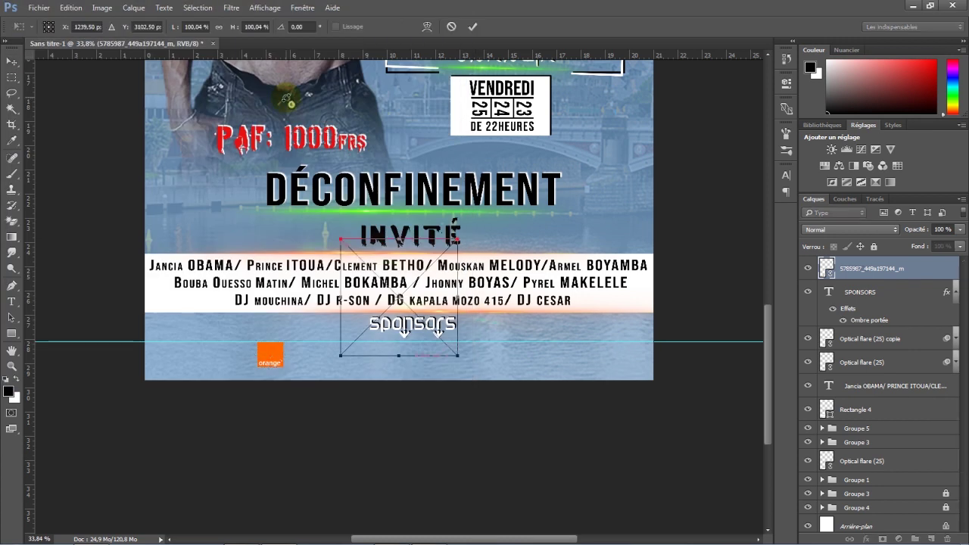
pyautogui.moveTo(379, 247)
pyautogui.mouseDown()
pyautogui.moveTo(349, 363)
pyautogui.moveTo(329, 358)
pyautogui.mouseUp()
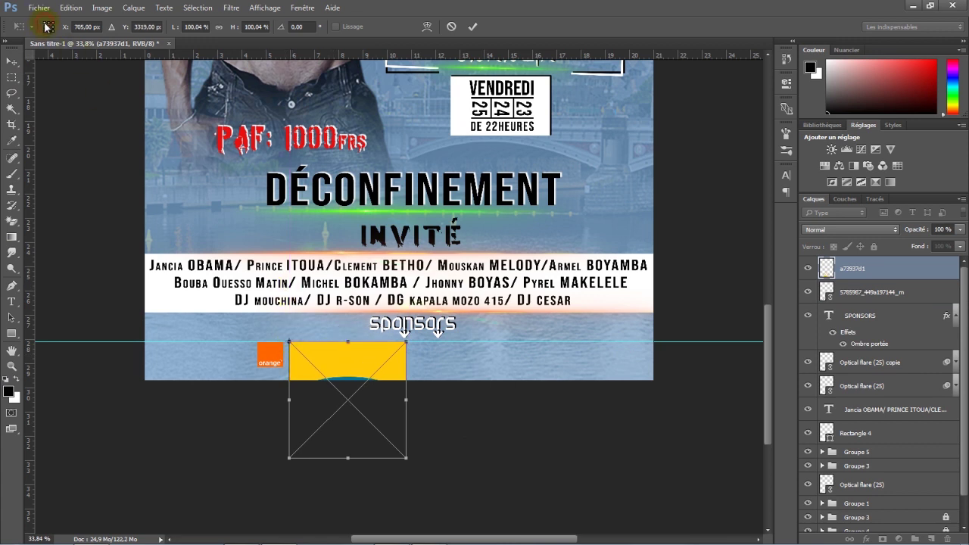
pyautogui.moveTo(230, 32); pyautogui.dragTo(183, 36)
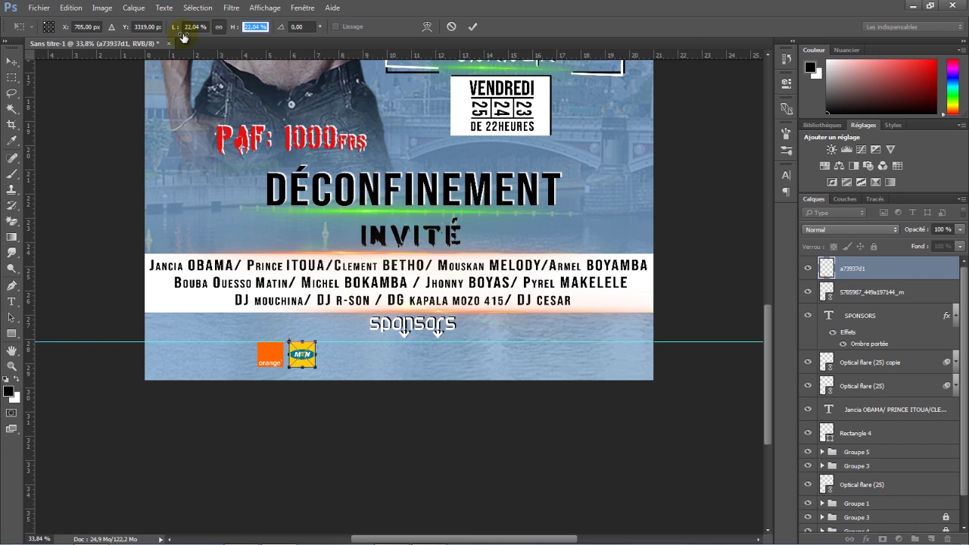
pyautogui.click(471, 27)
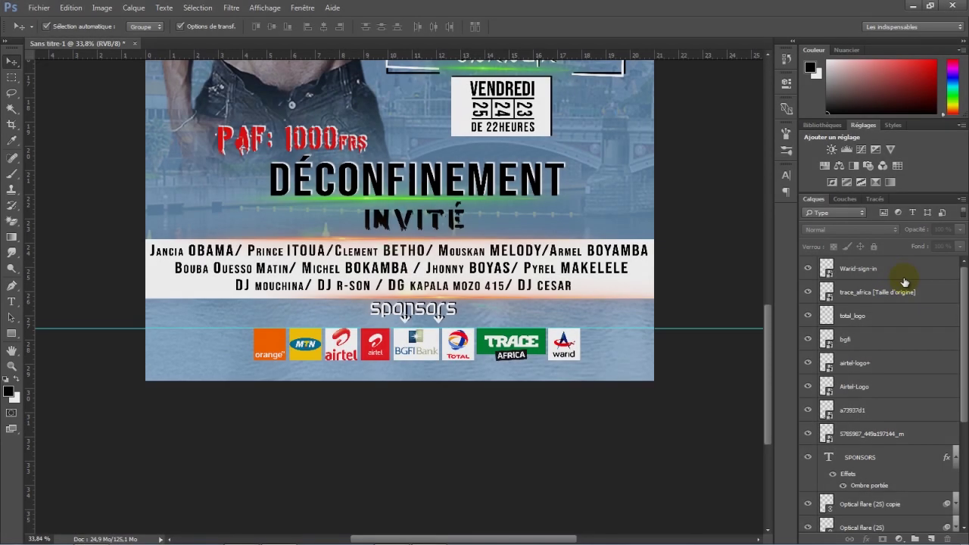
pyautogui.click(902, 271)
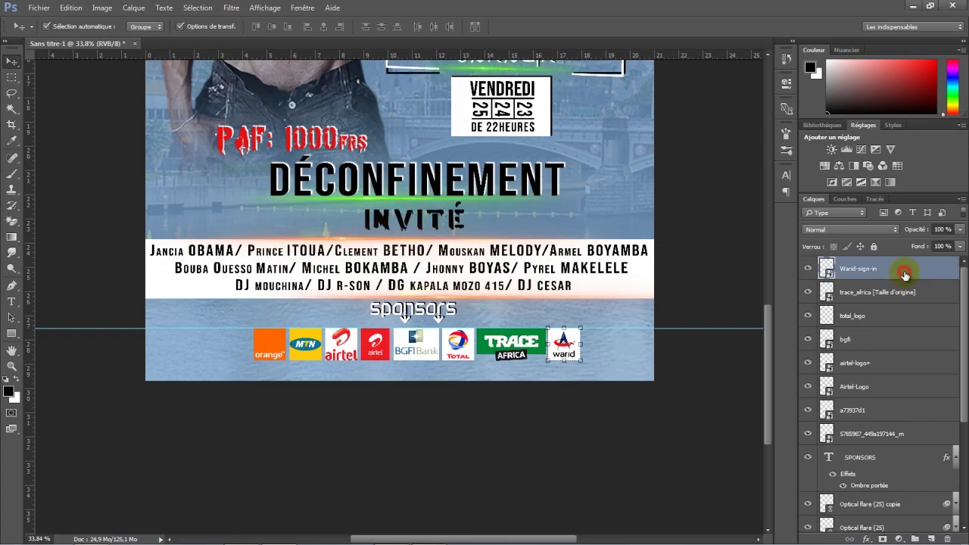
pyautogui.keyDown('shift'); pyautogui.click(899, 434); pyautogui.keyUp('shift')
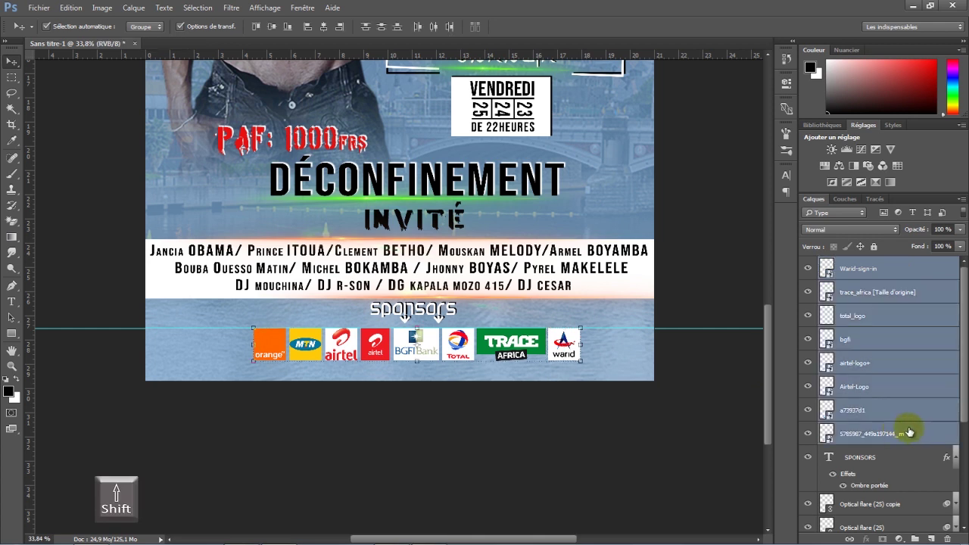
# Group the sponsor logos as Groupe 6 with a small outer glow at 96% opacity
pyautogui.moveTo(909, 432); pyautogui.dragTo(917, 540)
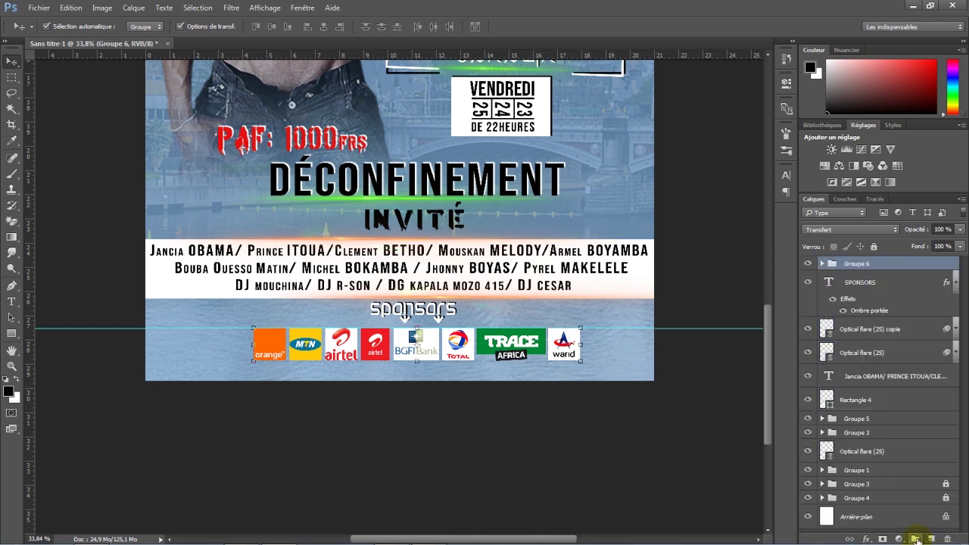
pyautogui.click(809, 265)
pyautogui.doubleClick(903, 264)
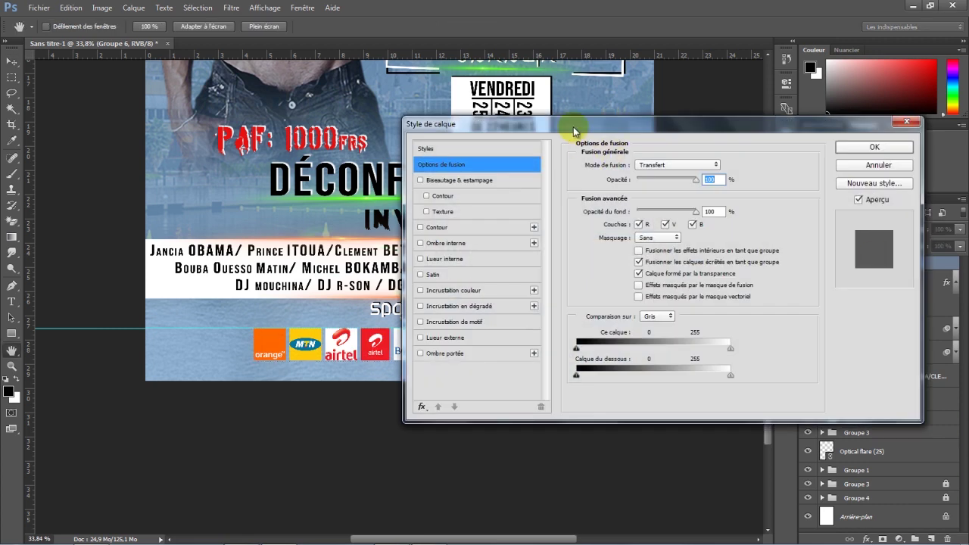
pyautogui.moveTo(580, 124); pyautogui.dragTo(709, 80)
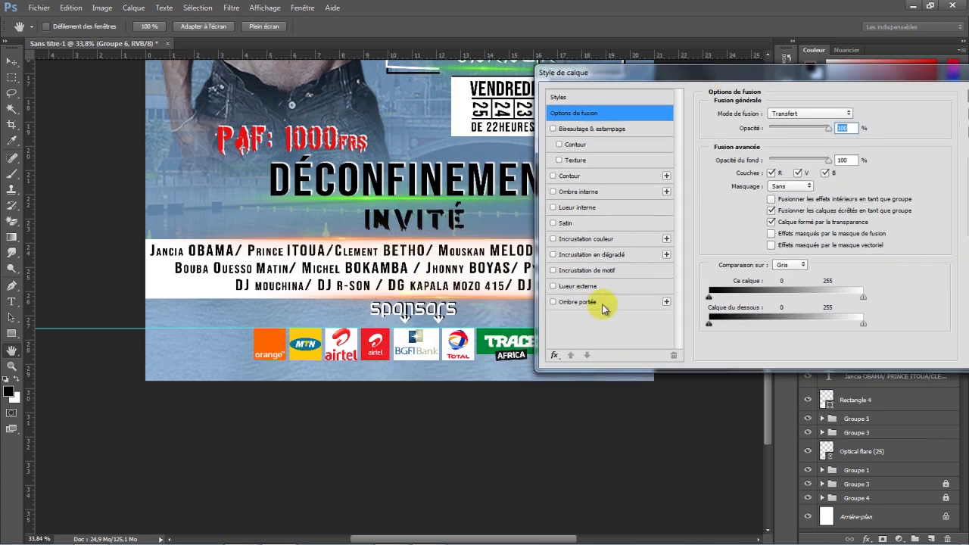
pyautogui.click(591, 287)
pyautogui.moveTo(777, 130); pyautogui.dragTo(817, 131)
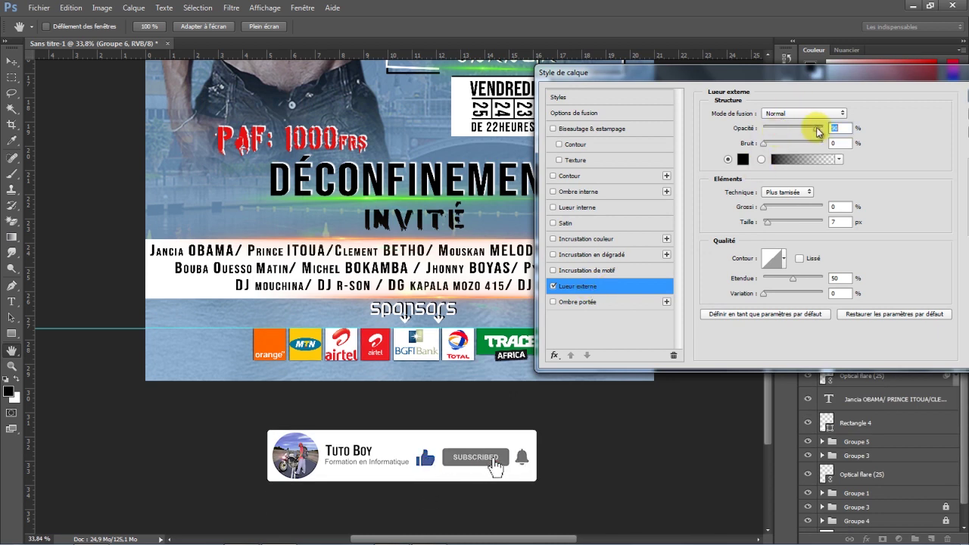
pyautogui.moveTo(767, 222); pyautogui.dragTo(768, 227)
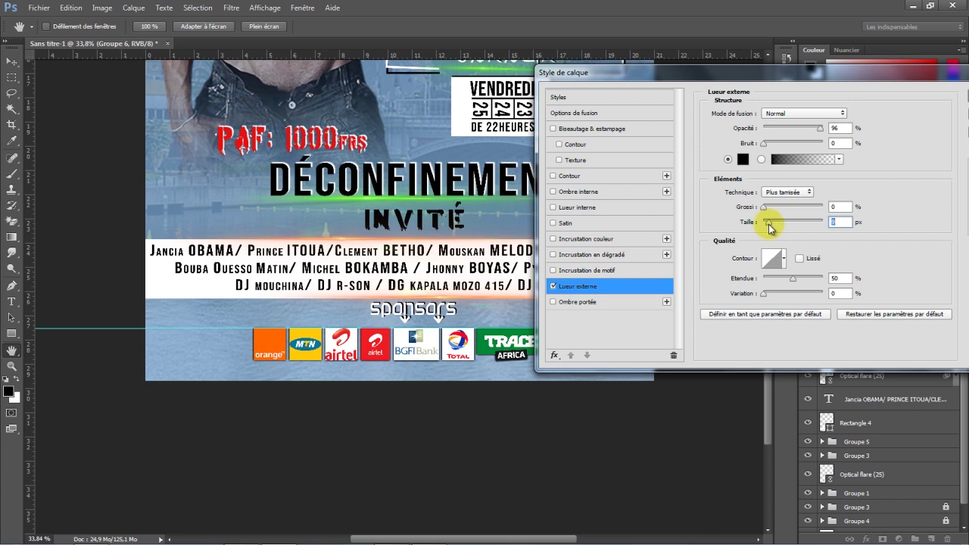
pyautogui.moveTo(765, 73); pyautogui.dragTo(564, 79)
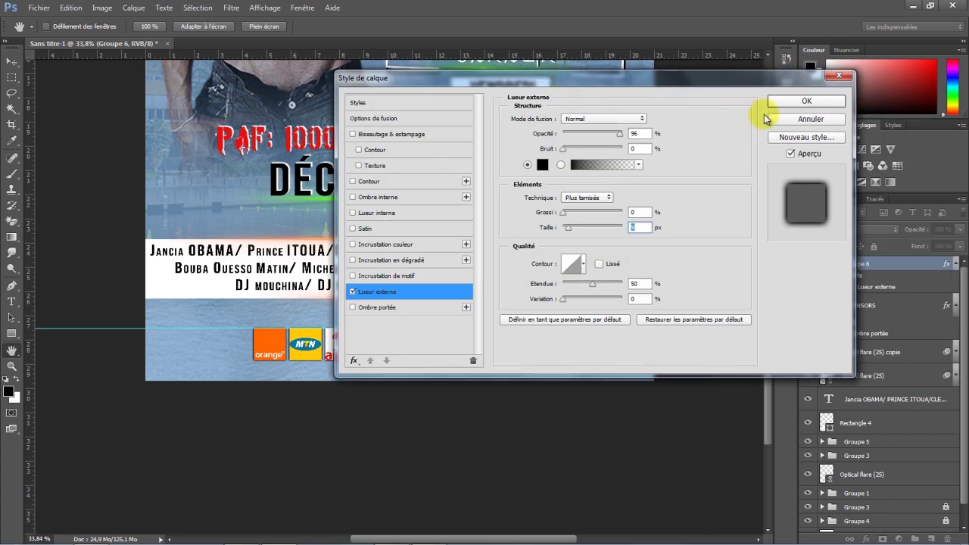
pyautogui.click(805, 101)
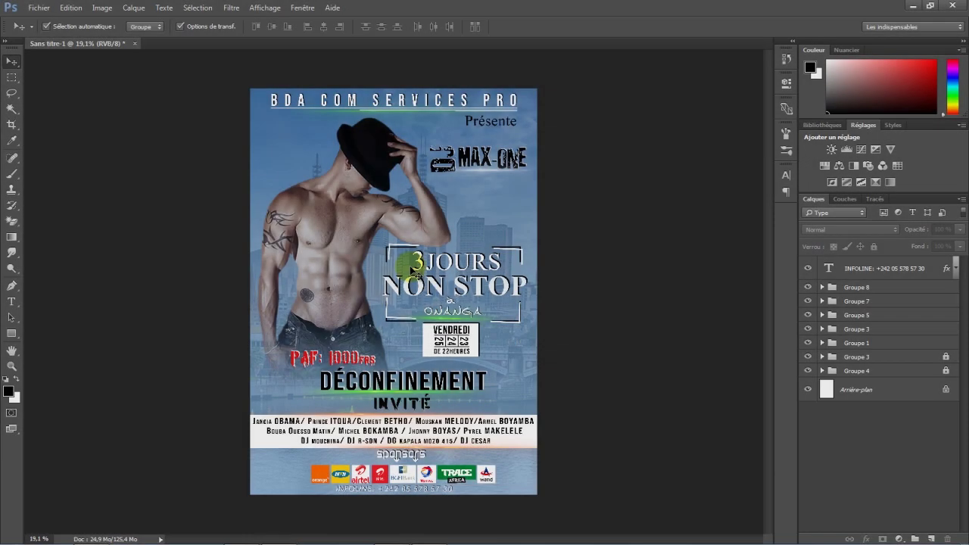
# Place image 255 from Affiche, rotated vertical and scaled to 71%, along the left edge
pyautogui.click(41, 7)
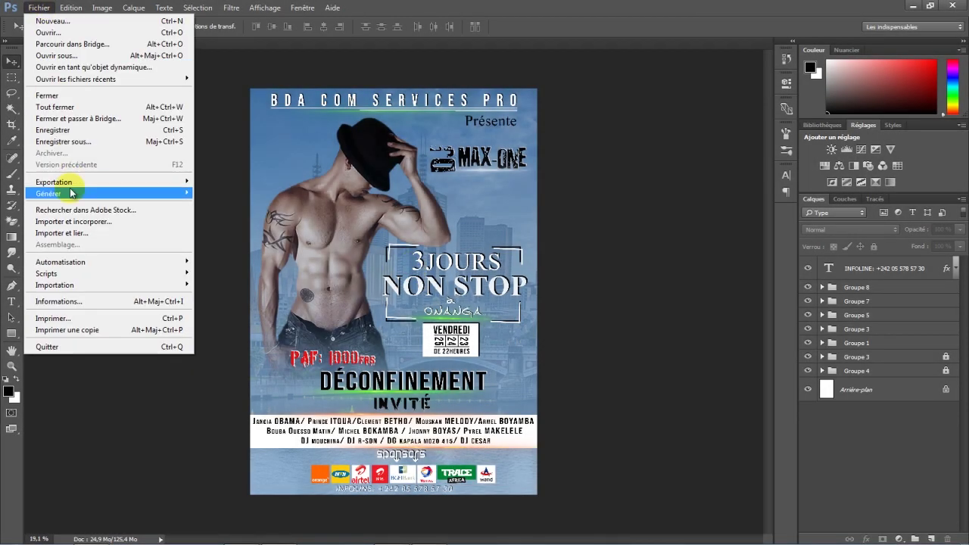
pyautogui.click(83, 232)
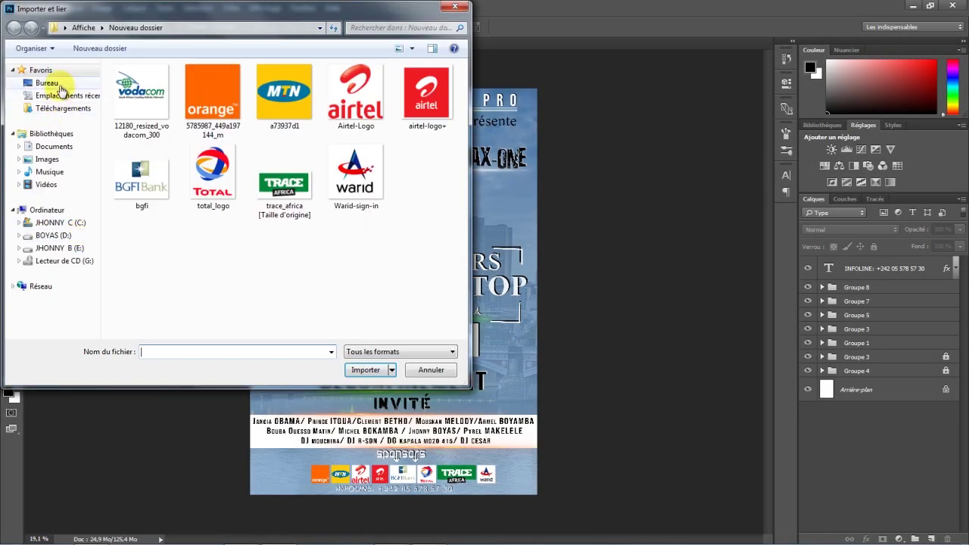
pyautogui.click(59, 83)
pyautogui.doubleClick(439, 108)
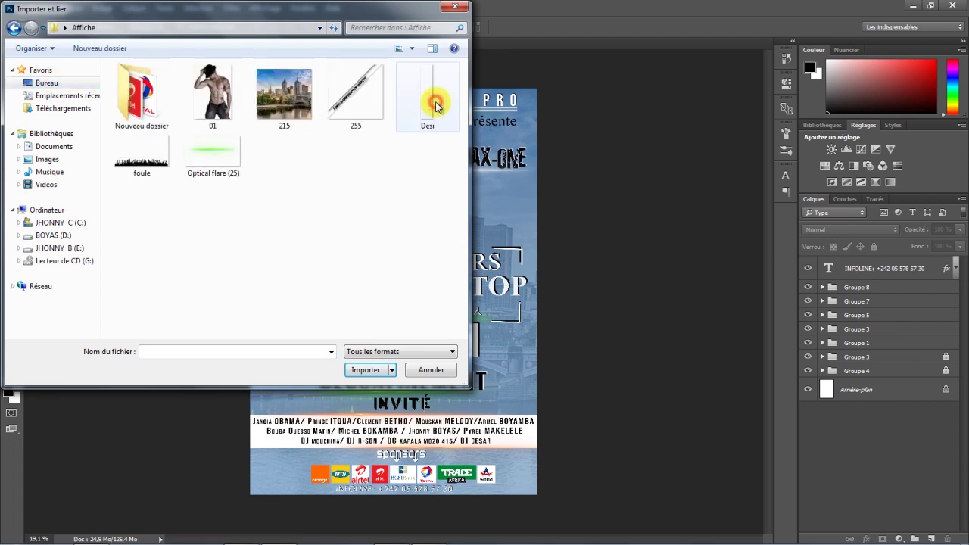
pyautogui.click(354, 97)
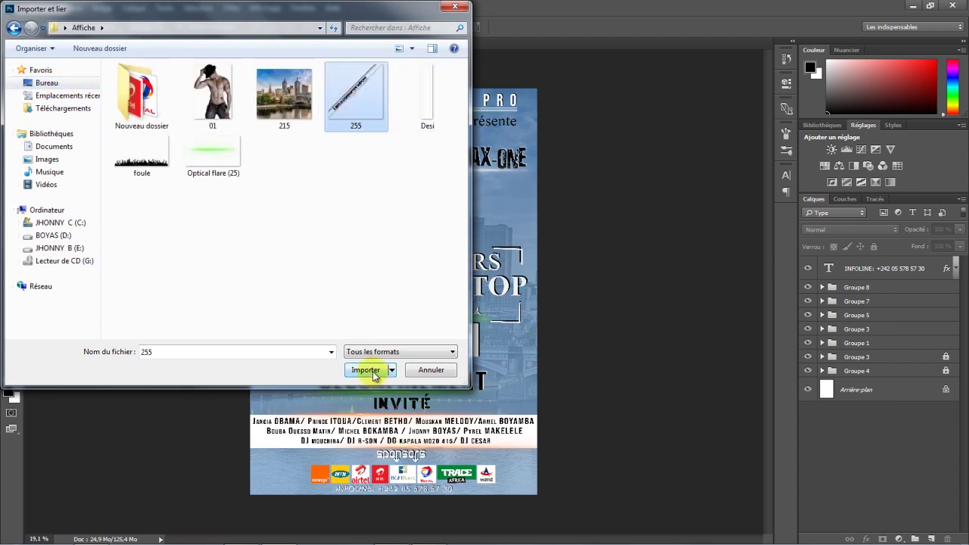
pyautogui.click(367, 371)
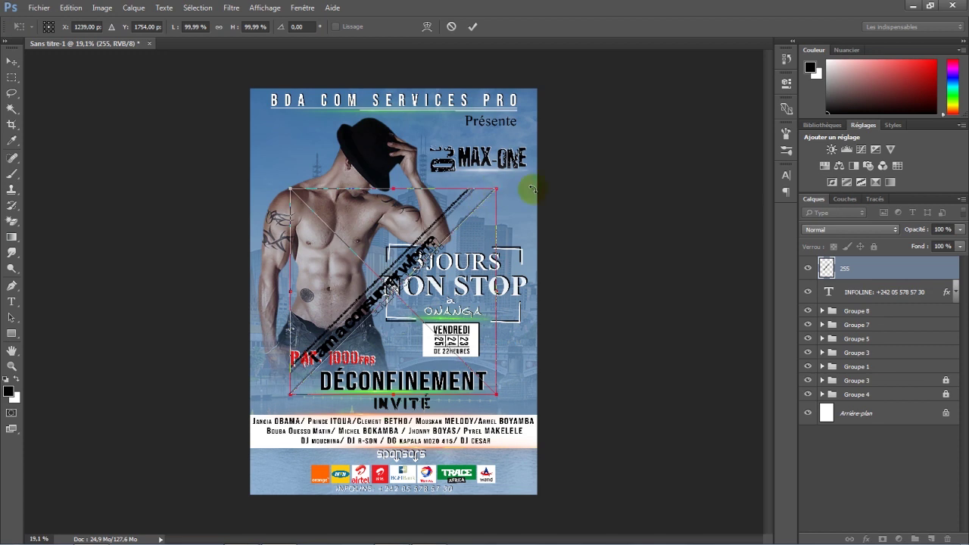
pyautogui.moveTo(483, 205); pyautogui.dragTo(394, 148)
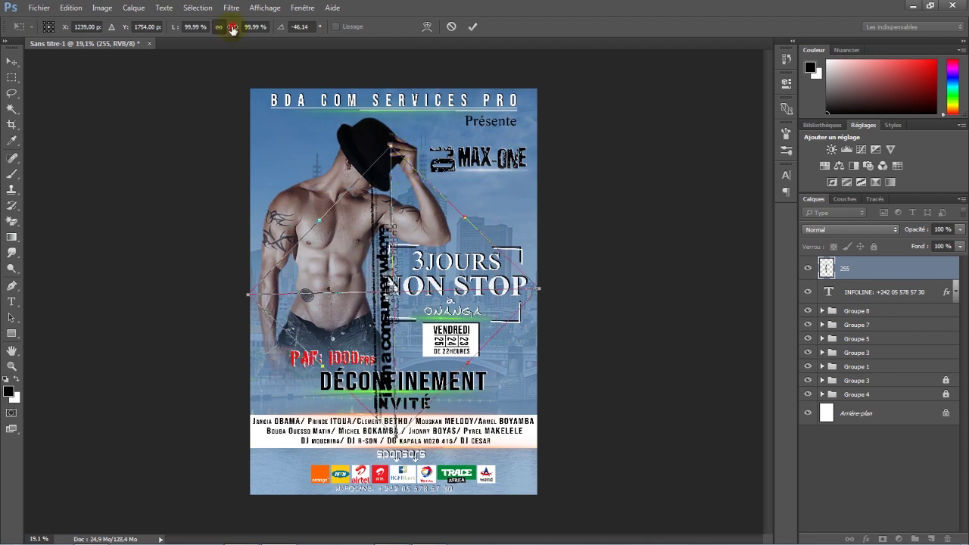
pyautogui.moveTo(232, 29); pyautogui.dragTo(212, 29)
pyautogui.moveTo(421, 249); pyautogui.dragTo(269, 227)
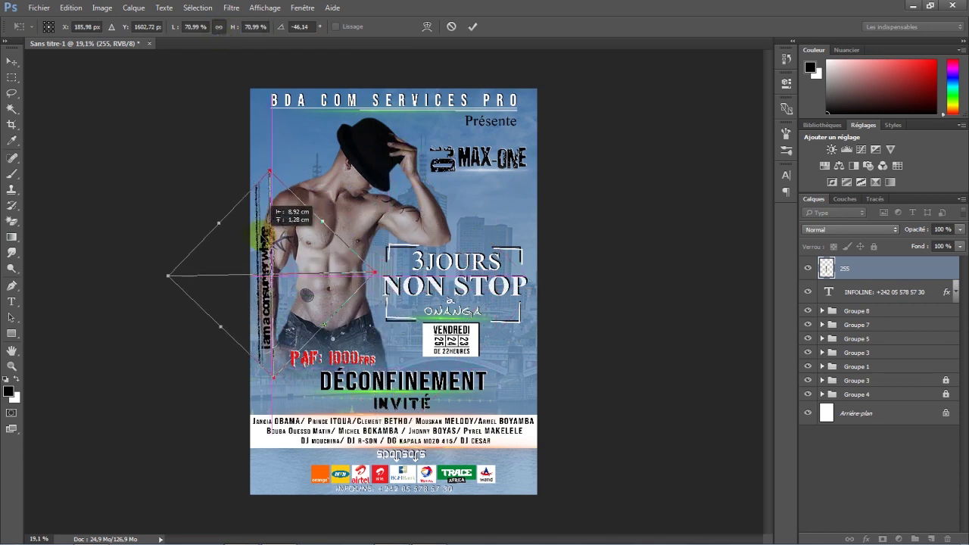
pyautogui.click(473, 28)
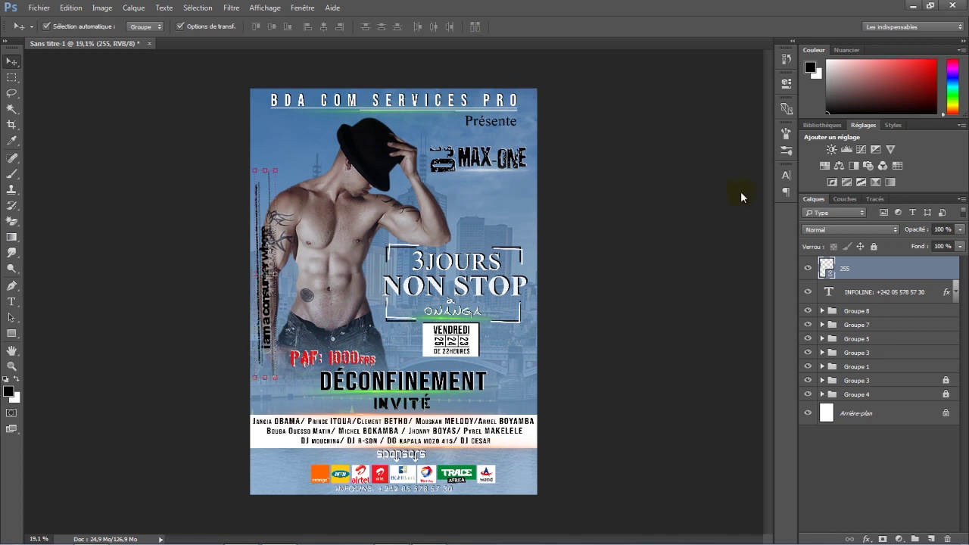
# Give image 255 a near-white Colour Overlay layer style
pyautogui.doubleClick(888, 272)
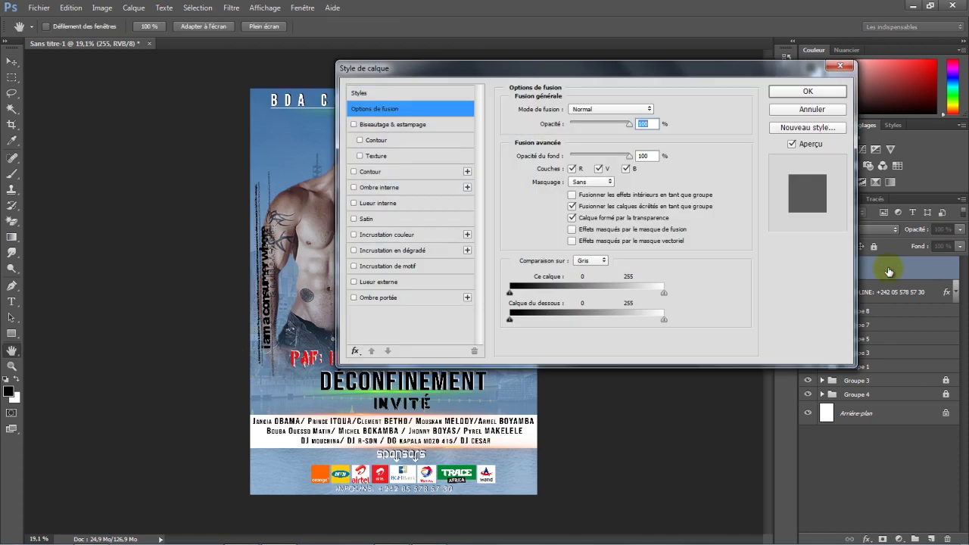
pyautogui.moveTo(471, 70); pyautogui.dragTo(554, 80)
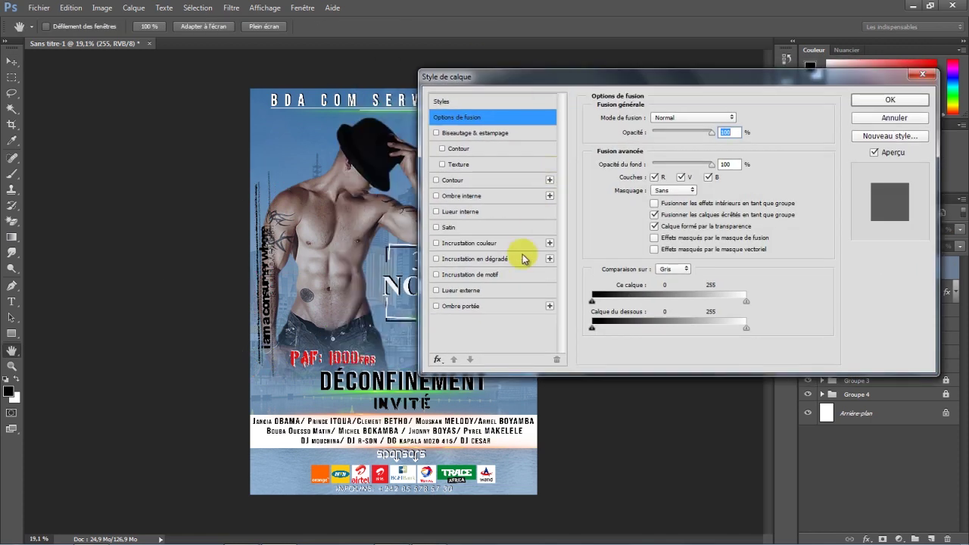
pyautogui.click(479, 244)
pyautogui.click(742, 118)
pyautogui.click(316, 129)
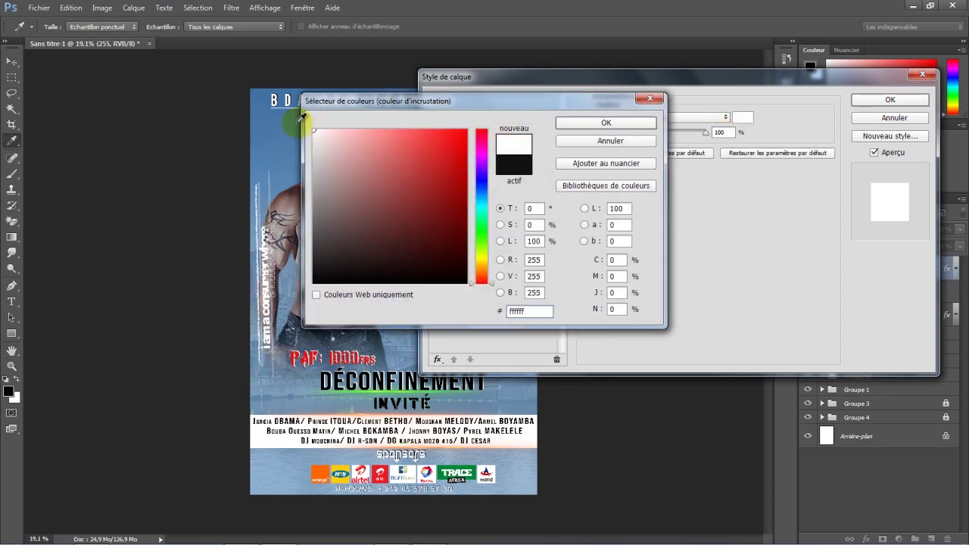
pyautogui.click(621, 123)
pyautogui.moveTo(699, 136); pyautogui.dragTo(712, 133)
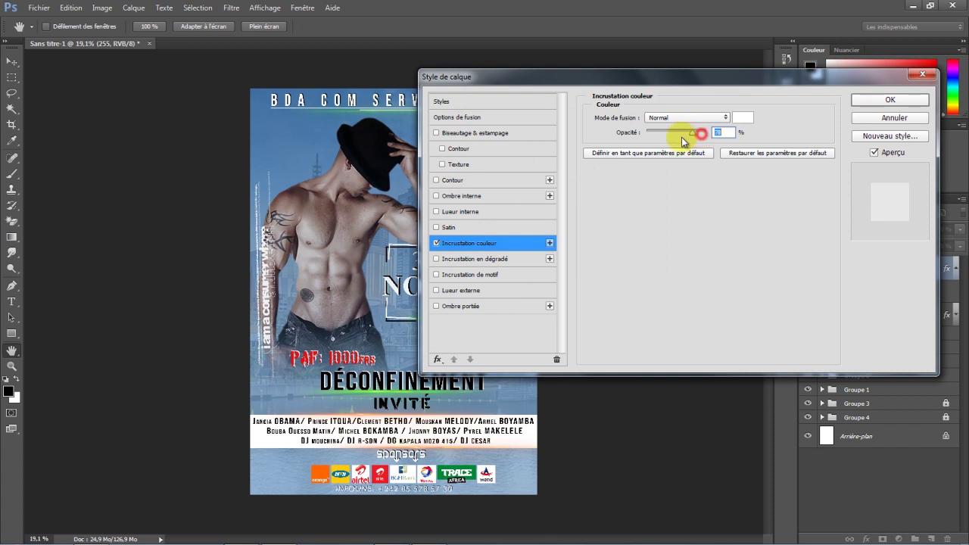
pyautogui.click(864, 100)
# Set 255 to about 77% opacity, resize it, and group it with INFOLINE as Groupe 9
pyautogui.moveTo(917, 230); pyautogui.dragTo(890, 241)
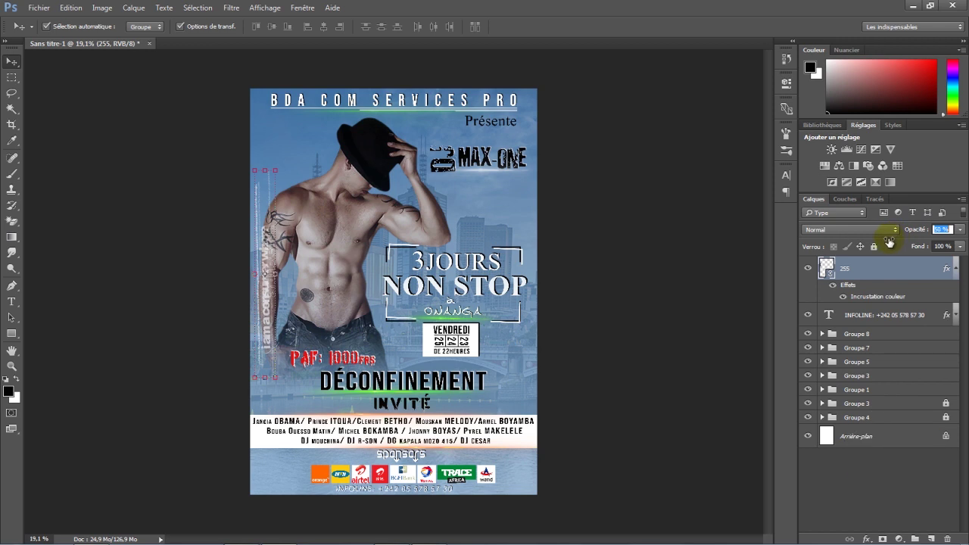
pyautogui.hotkey('ctrl', 't')
pyautogui.moveTo(267, 182)
pyautogui.mouseDown()
pyautogui.moveTo(268, 172)
pyautogui.moveTo(270, 206)
pyautogui.mouseUp()
pyautogui.moveTo(283, 248); pyautogui.dragTo(279, 243)
pyautogui.click(472, 27)
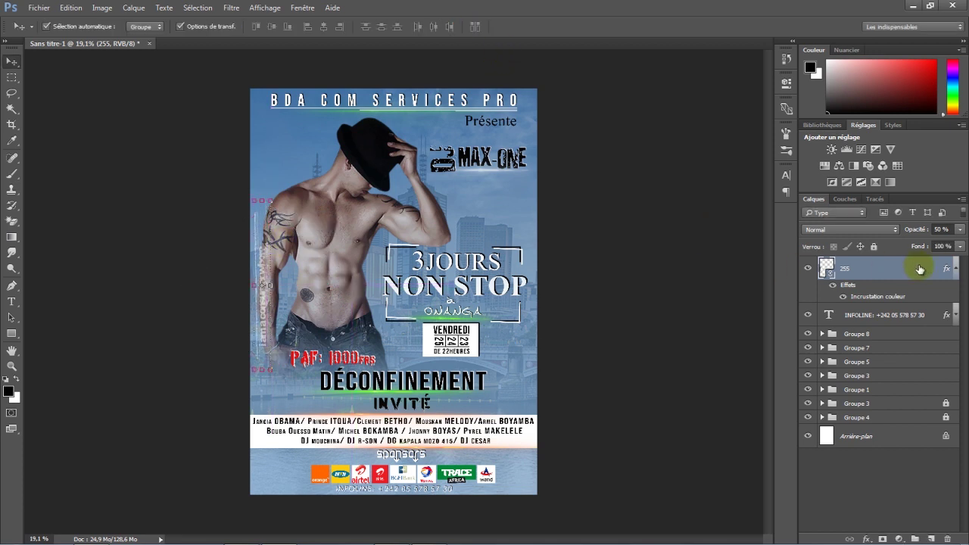
pyautogui.click(954, 269)
pyautogui.hotkey('ctrl', 'g')
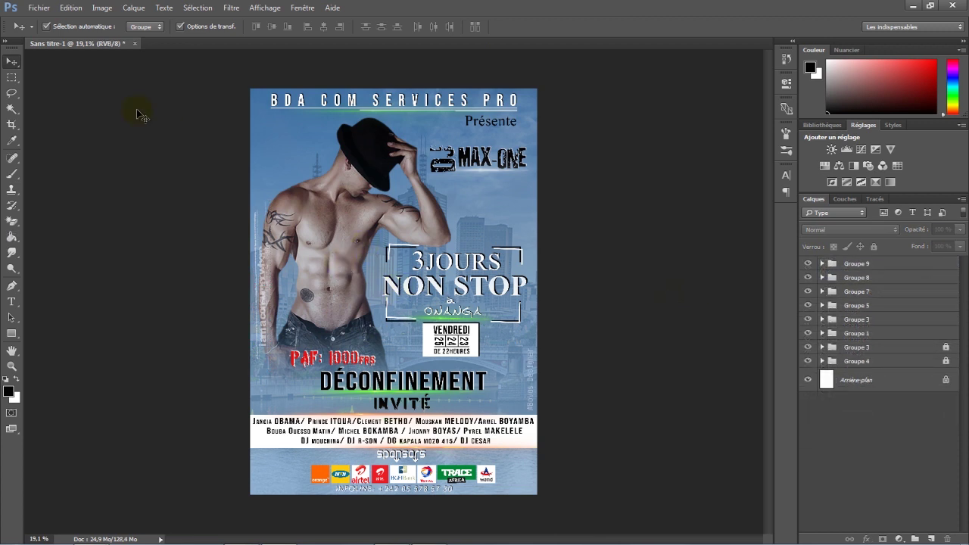
# Place the 6d82e-diwali2010-rsi_19_1 burst image over the poster's middle
pyautogui.click(52, 9)
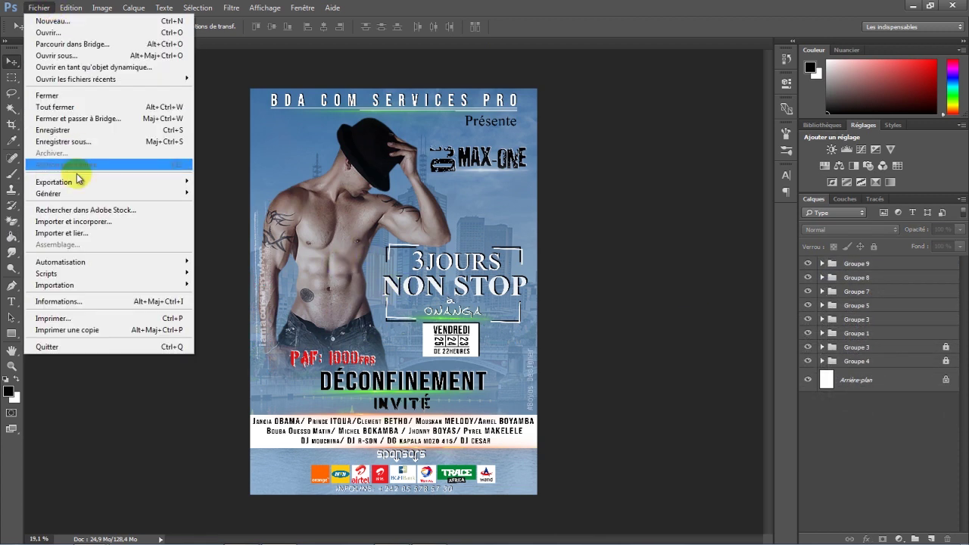
pyautogui.click(86, 236)
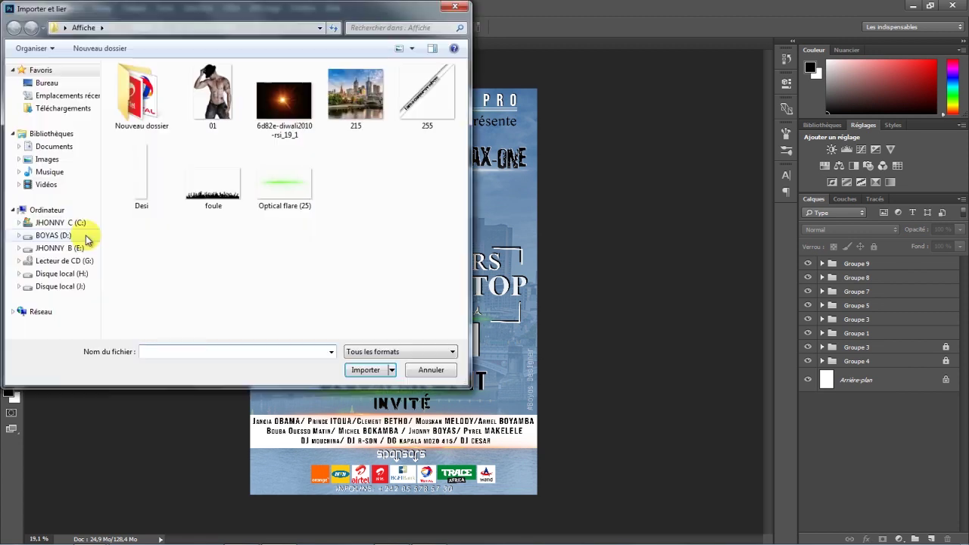
pyautogui.click(279, 105)
pyautogui.click(365, 370)
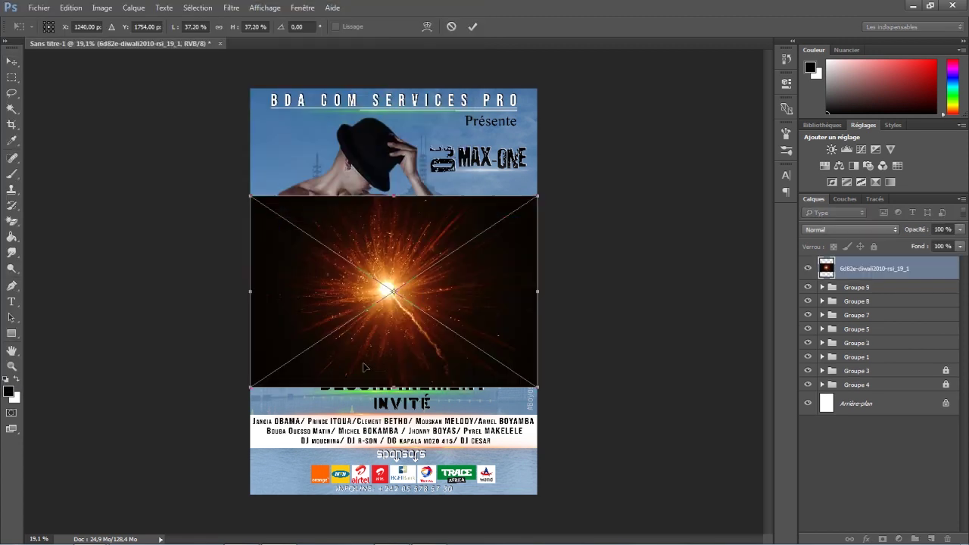
pyautogui.click(476, 27)
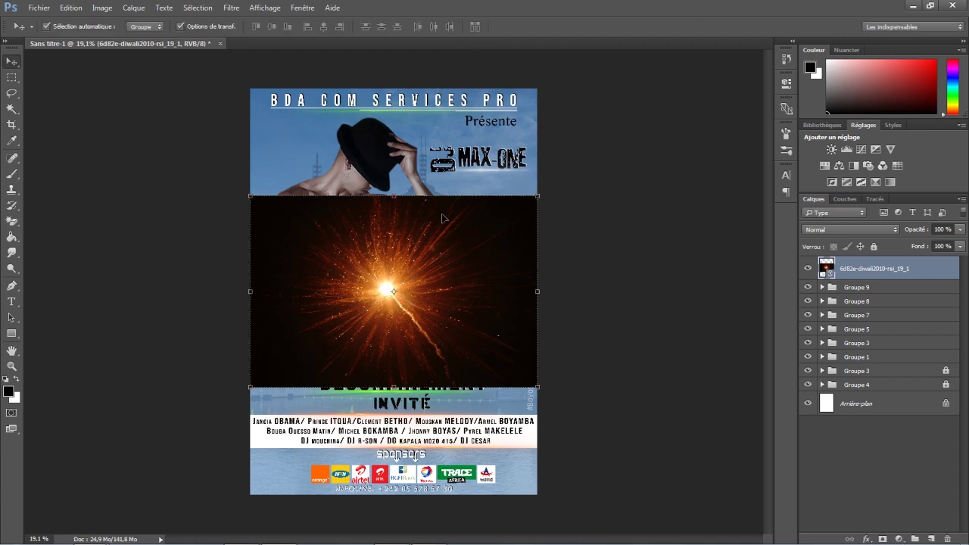
pyautogui.click(231, 7)
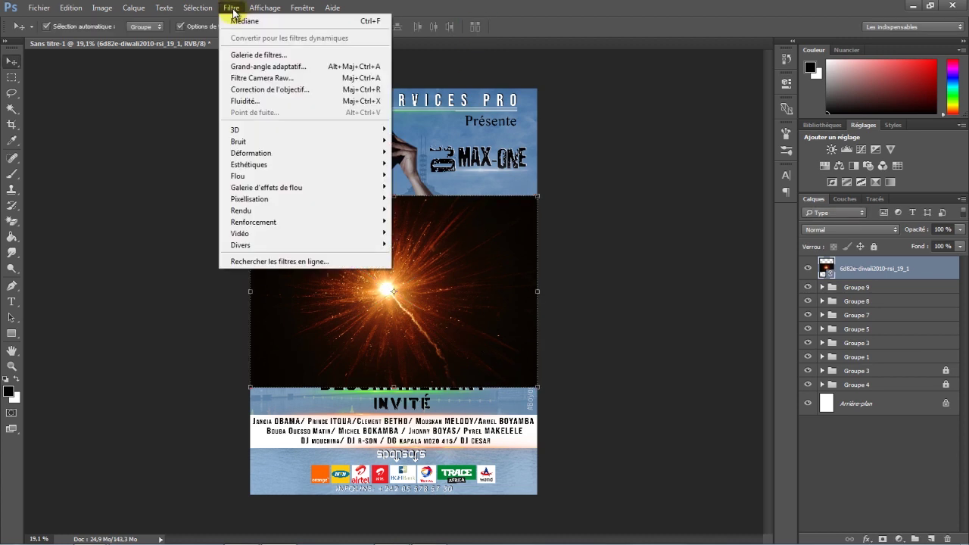
# Soften the burst with a Médiane filter at a 52-pixel radius
pyautogui.moveTo(273, 140)
pyautogui.click(449, 176)
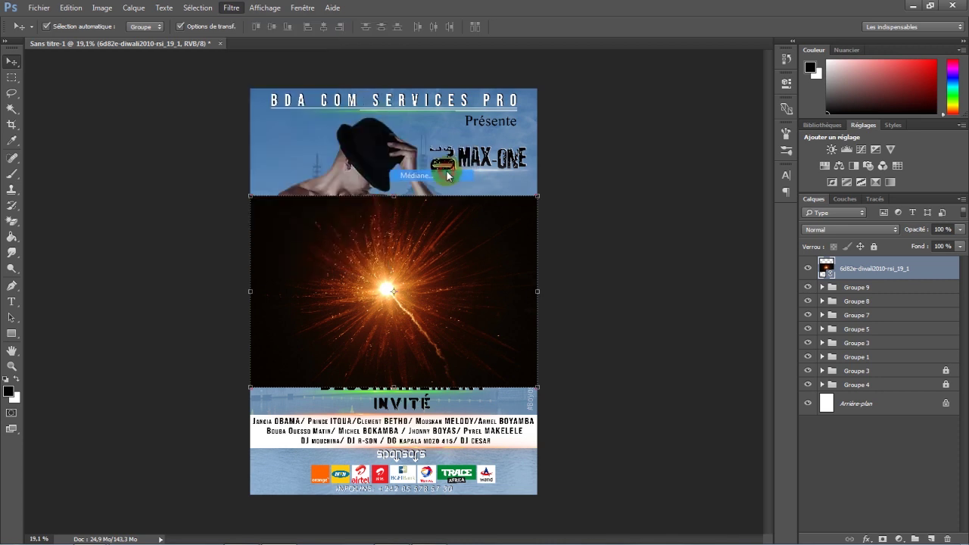
pyautogui.moveTo(638, 303); pyautogui.dragTo(584, 304)
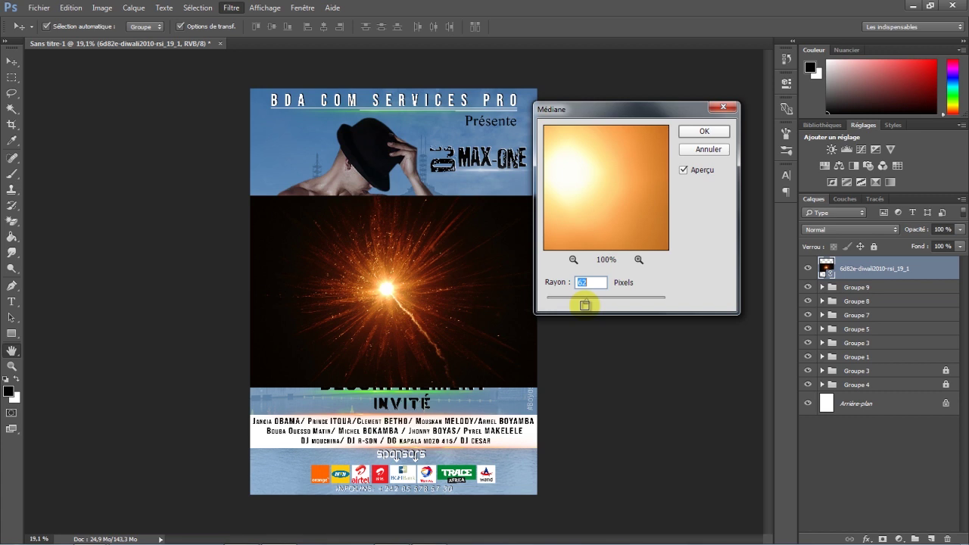
pyautogui.click(692, 134)
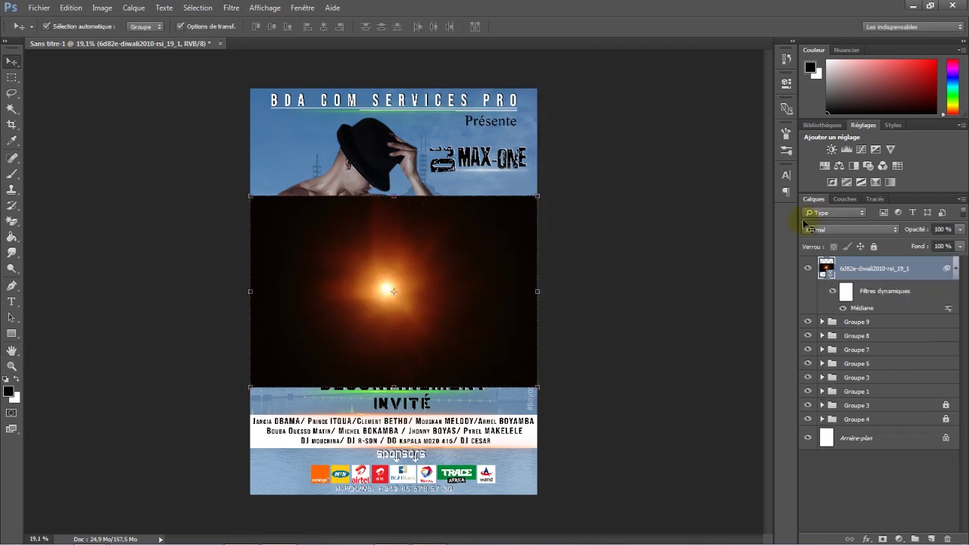
# Set the burst glow layer to Superposition blend mode and shift it up and right
pyautogui.click(956, 269)
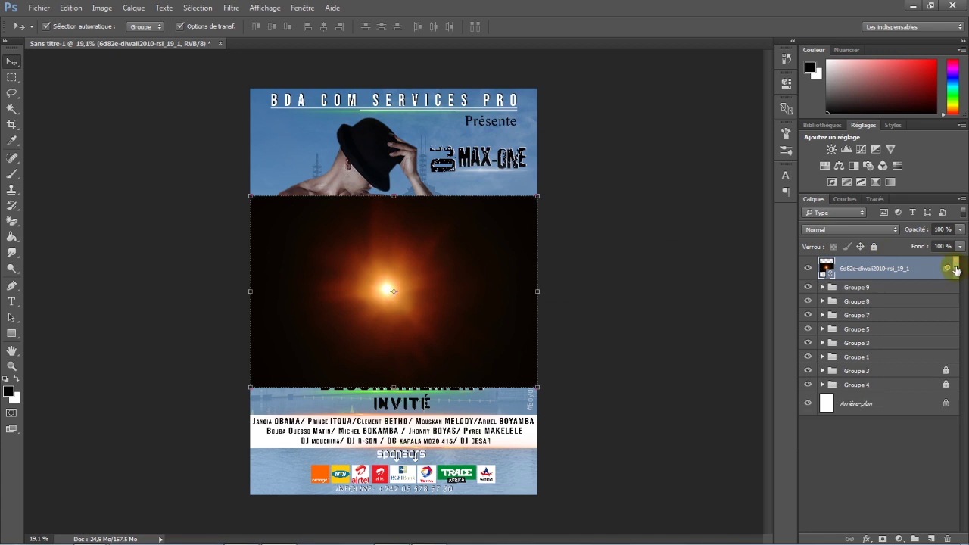
pyautogui.click(887, 233)
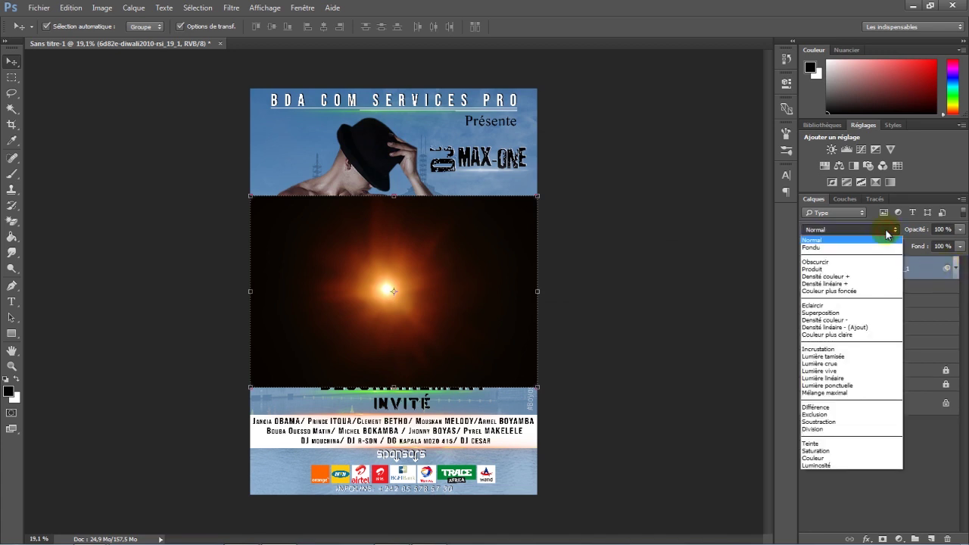
pyautogui.click(843, 314)
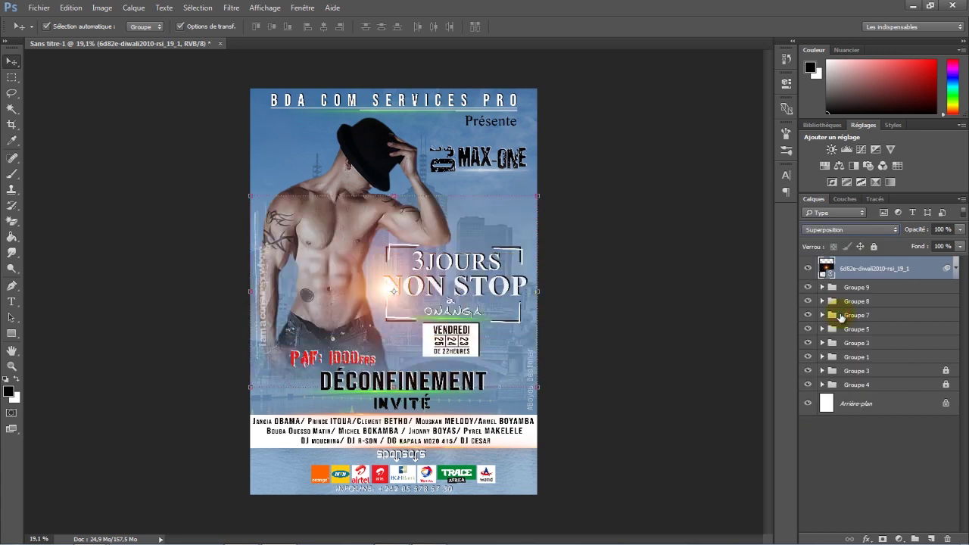
pyautogui.moveTo(390, 292)
pyautogui.mouseDown()
pyautogui.moveTo(441, 251)
pyautogui.moveTo(447, 228)
pyautogui.mouseUp()
# Lower the glow to 83% opacity and Alt-drag a copy down onto the figure's waist
pyautogui.click(642, 258)
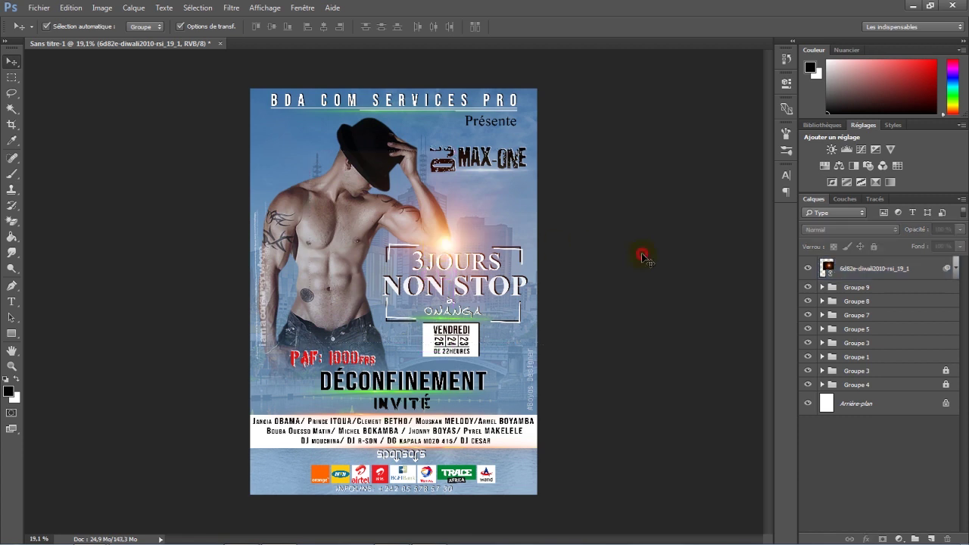
pyautogui.click(925, 271)
pyautogui.moveTo(909, 233); pyautogui.dragTo(901, 237)
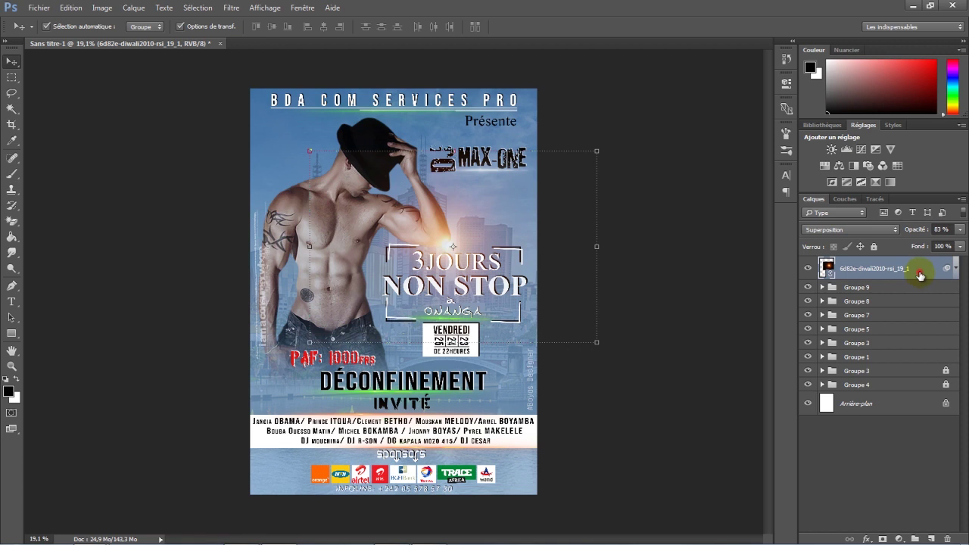
pyautogui.moveTo(930, 273); pyautogui.dragTo(932, 539)
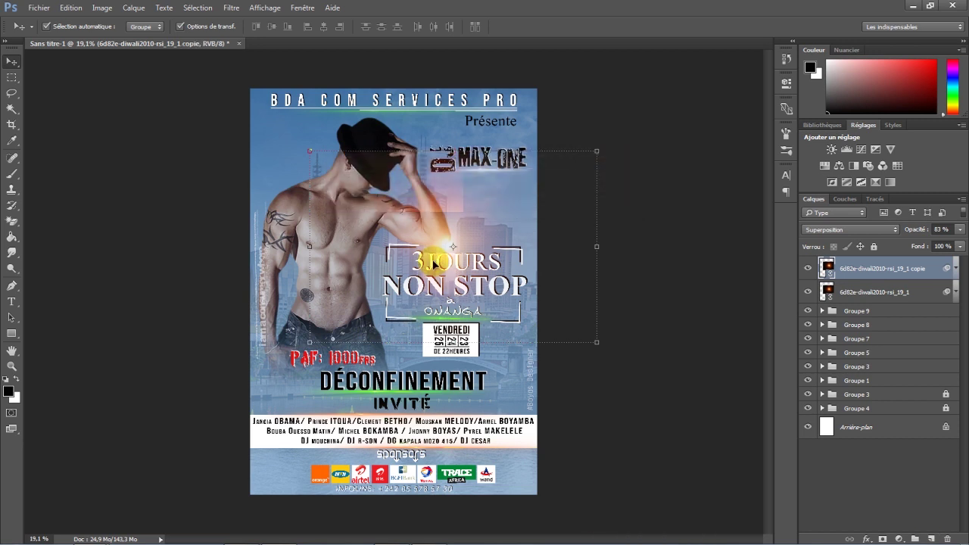
pyautogui.moveTo(447, 237); pyautogui.dragTo(331, 331)
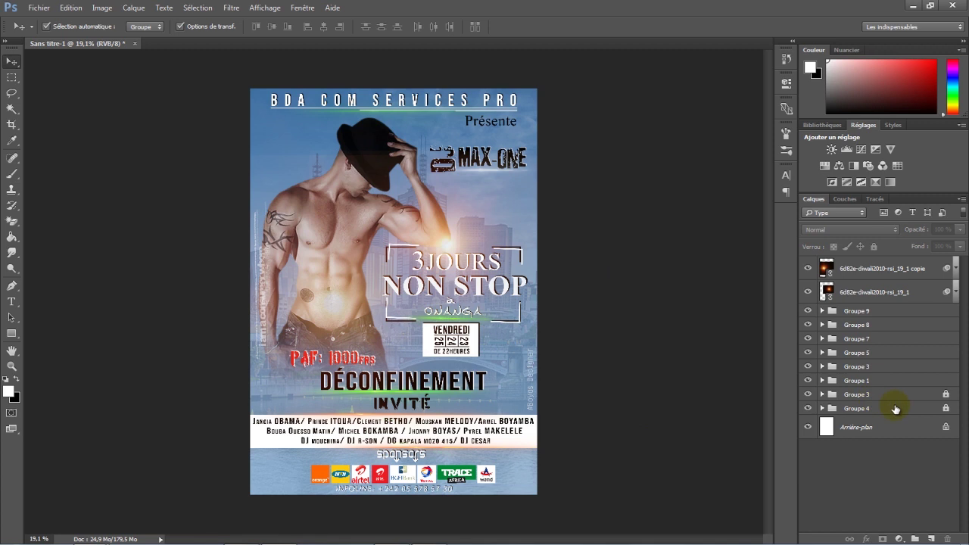
# Add a new layer Calque 2 above Groupe 4 and set a 390 px, 0% hardness brush
pyautogui.click(896, 409)
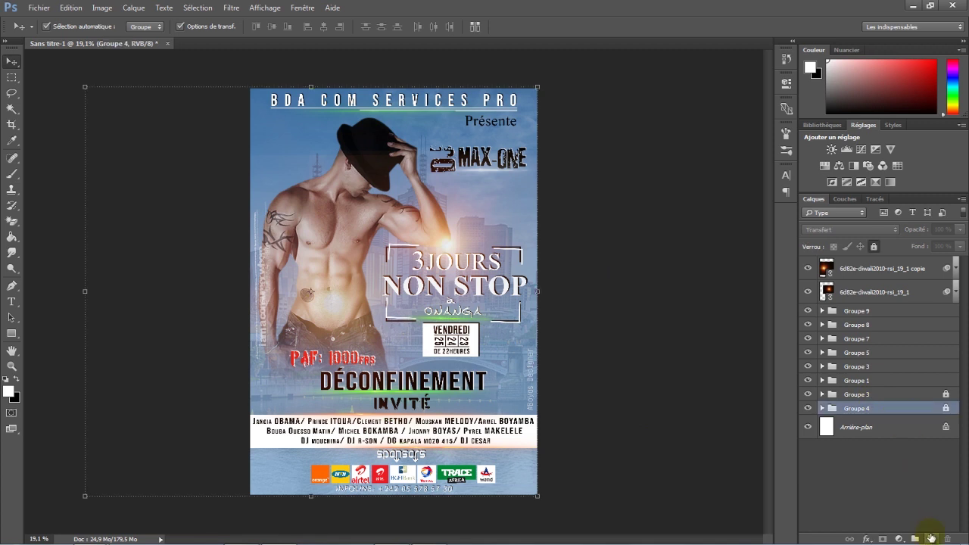
pyautogui.click(931, 538)
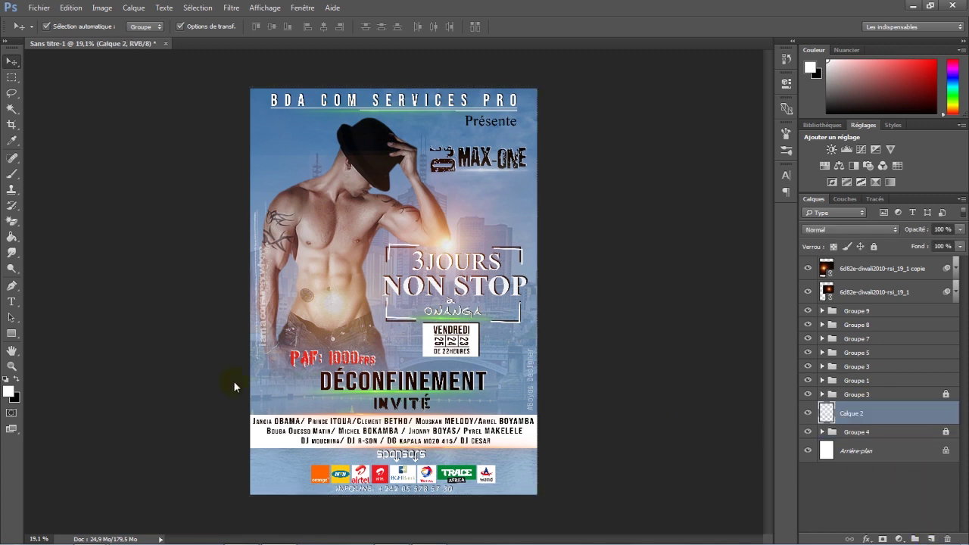
pyautogui.click(12, 173)
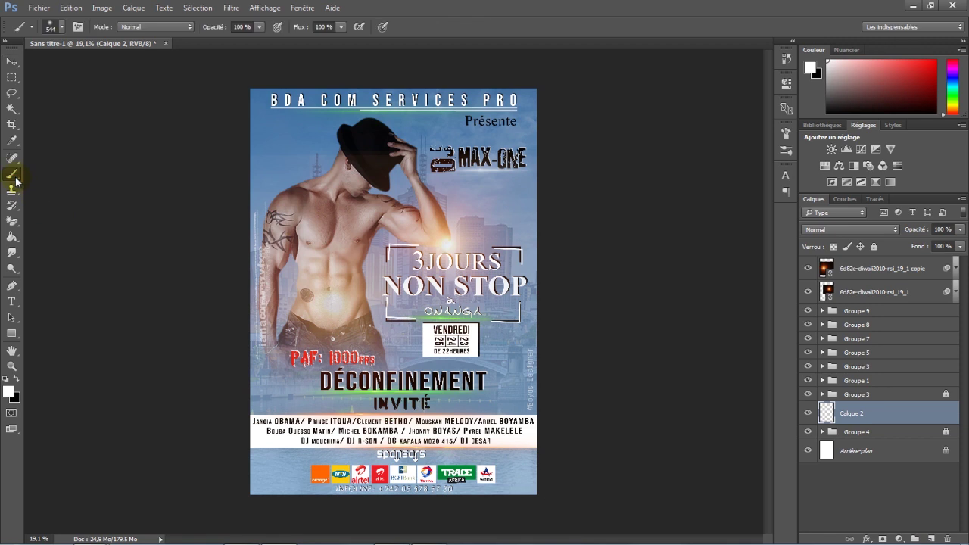
pyautogui.click(62, 26)
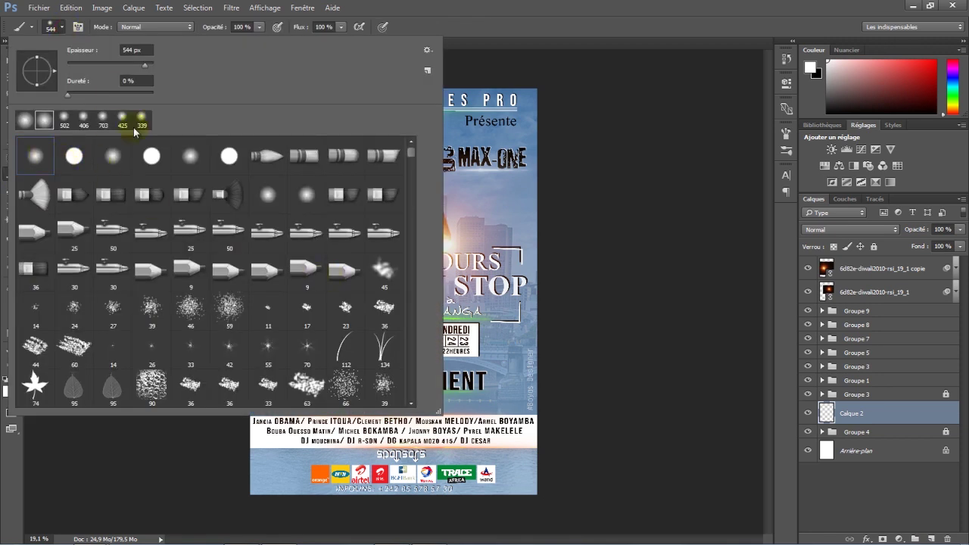
pyautogui.moveTo(142, 67); pyautogui.dragTo(139, 66)
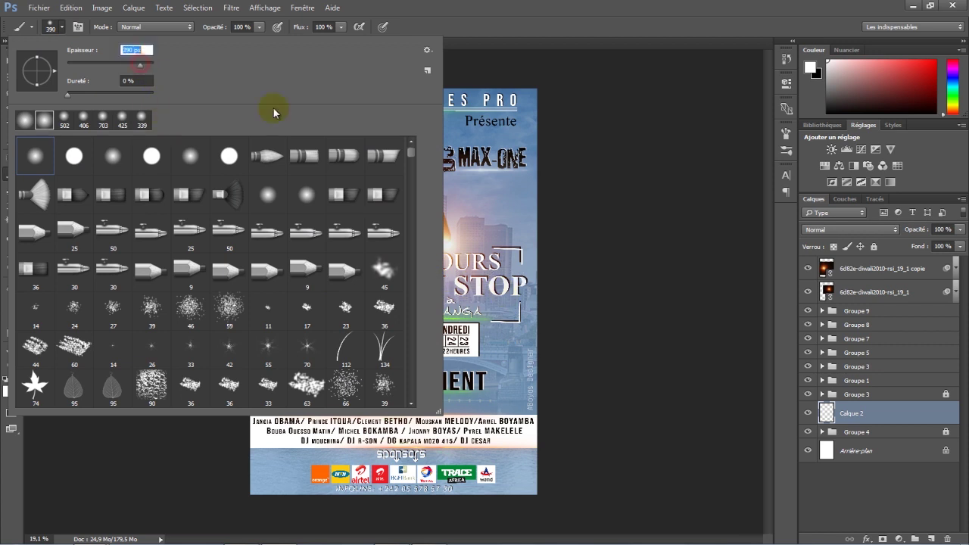
pyautogui.click(64, 28)
# Paint soft white glow dabs across the lower poster around DÉCONFINEMENT and the guest list
pyautogui.click(9, 391)
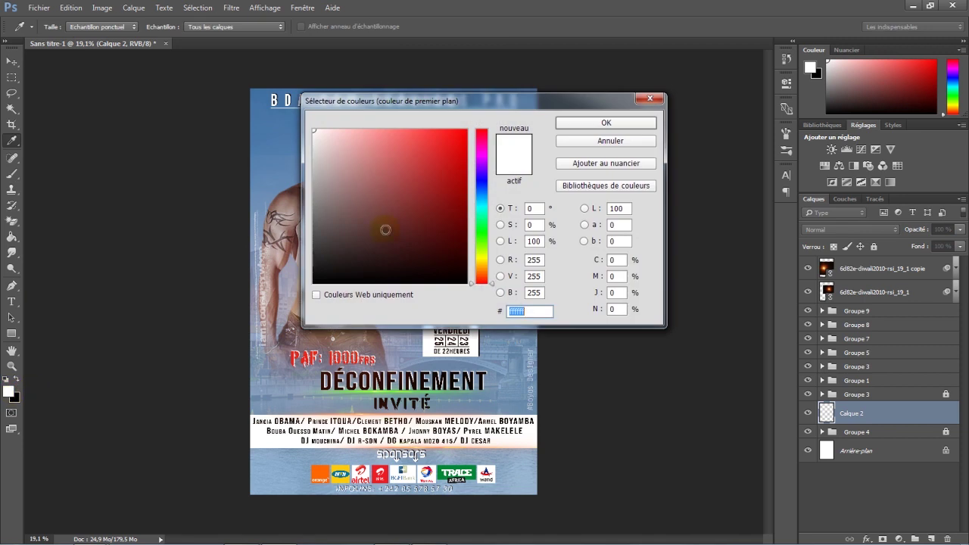
pyautogui.click(573, 123)
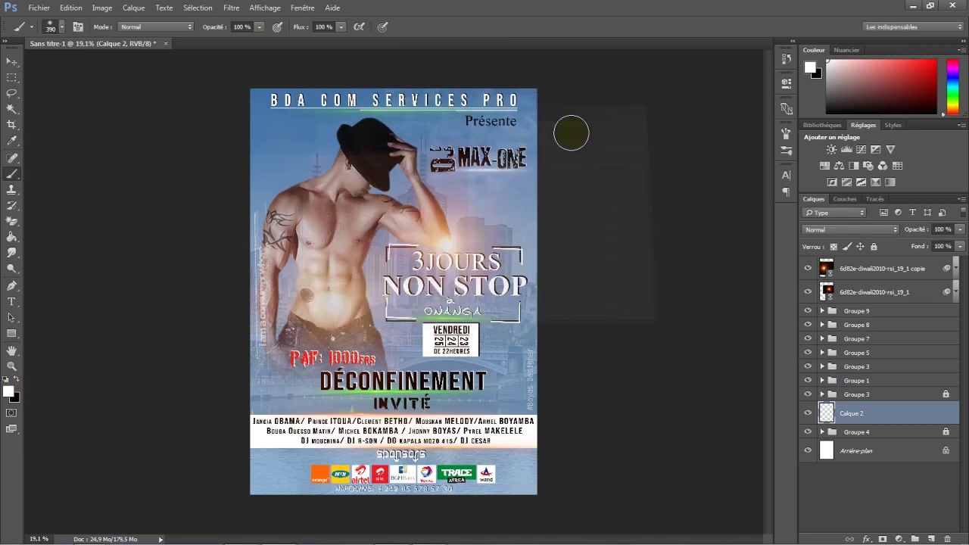
pyautogui.moveTo(266, 390); pyautogui.dragTo(362, 392)
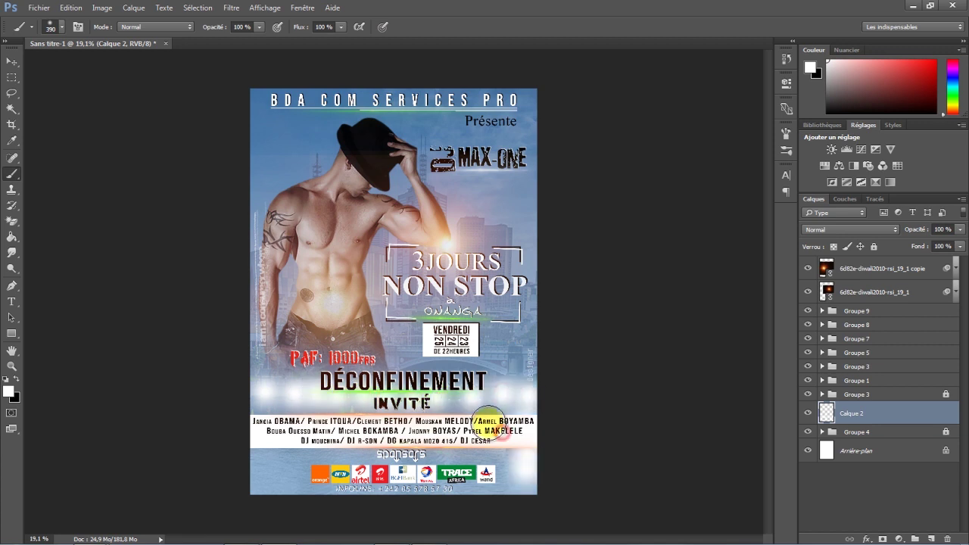
pyautogui.moveTo(362, 393)
pyautogui.mouseDown()
pyautogui.moveTo(472, 432)
pyautogui.moveTo(508, 458)
pyautogui.moveTo(291, 346)
pyautogui.mouseUp()
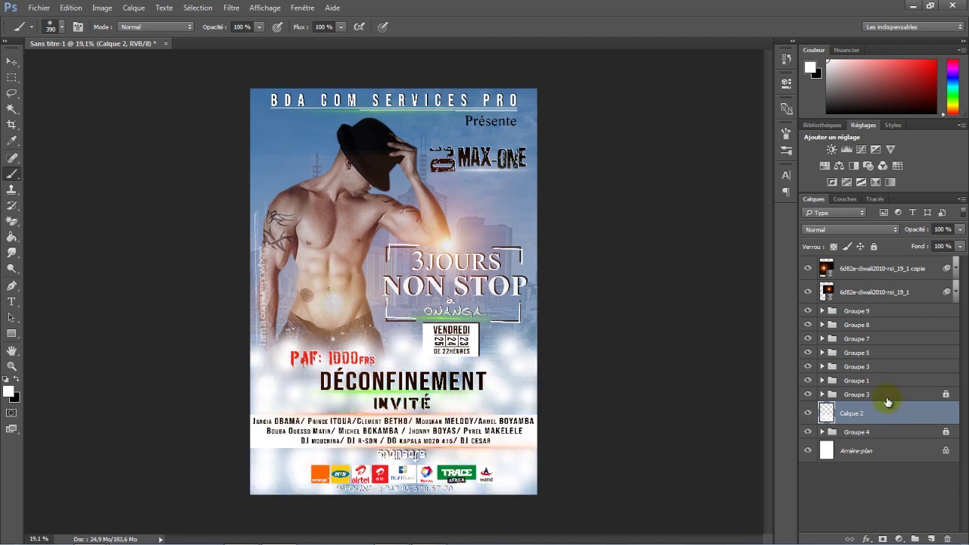
# Convert Calque 2 to a smart object and apply a 37.7-pixel Gaussian Blur filter
pyautogui.rightClick(888, 415)
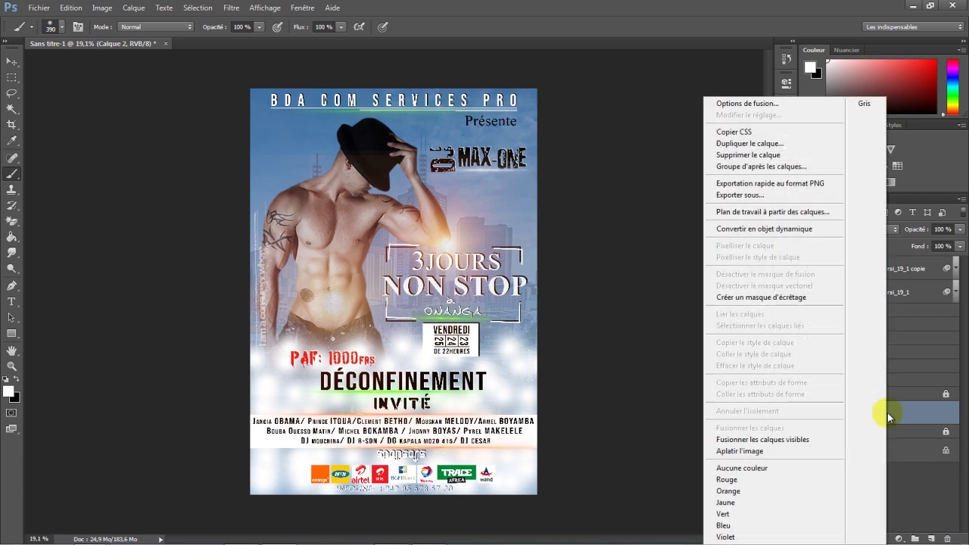
pyautogui.click(793, 231)
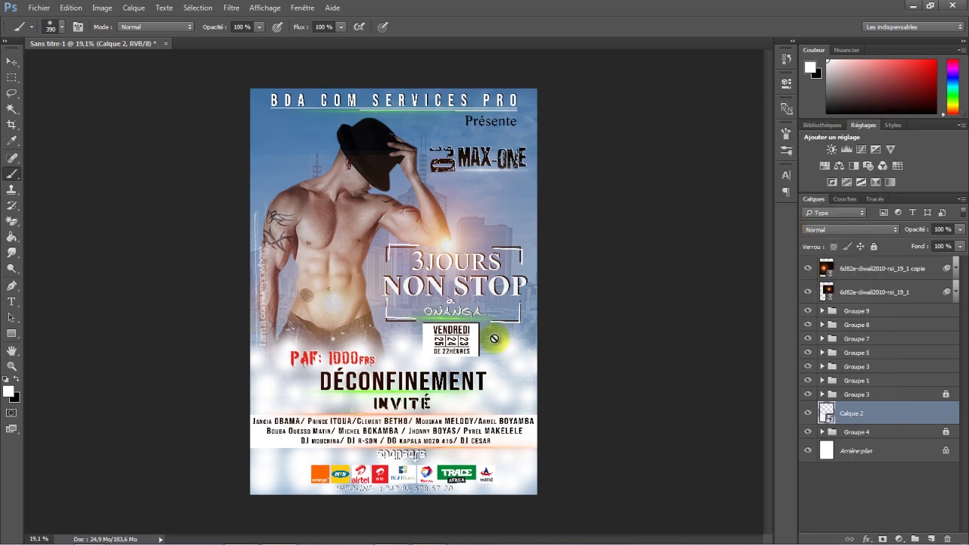
pyautogui.click(231, 8)
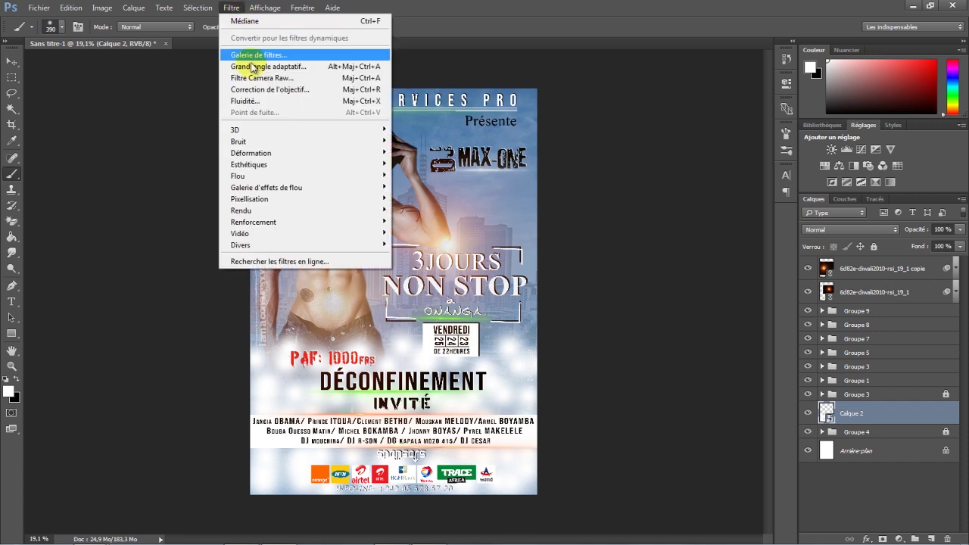
pyautogui.moveTo(237, 175)
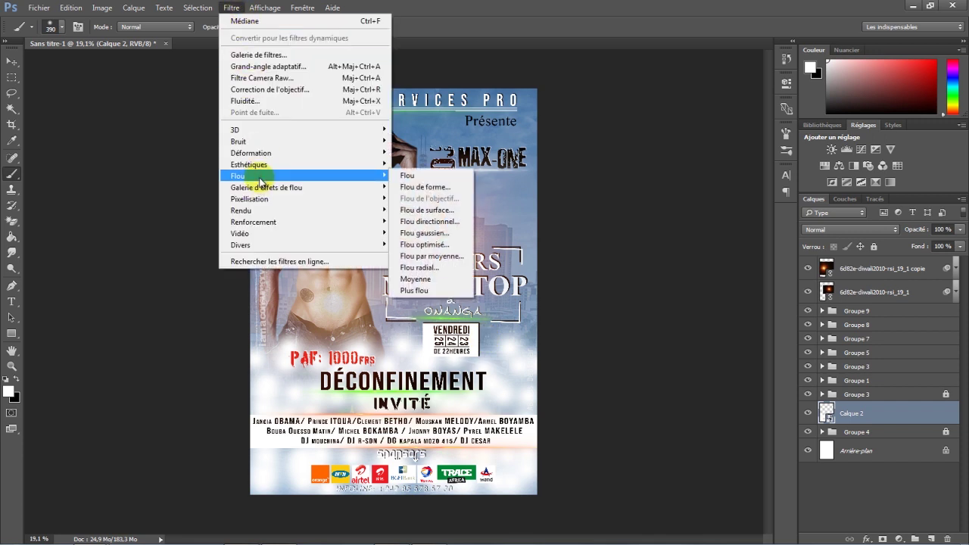
pyautogui.click(419, 233)
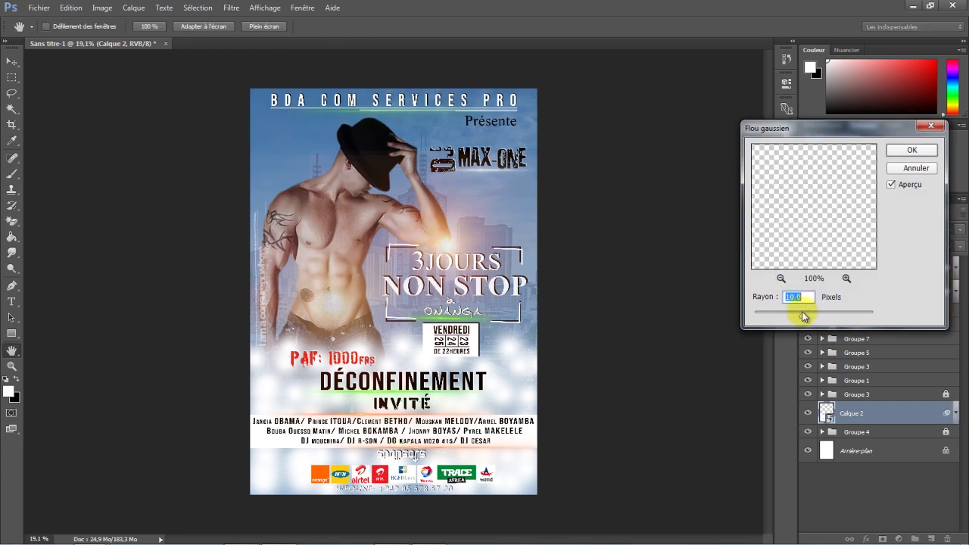
pyautogui.moveTo(803, 317); pyautogui.dragTo(832, 318)
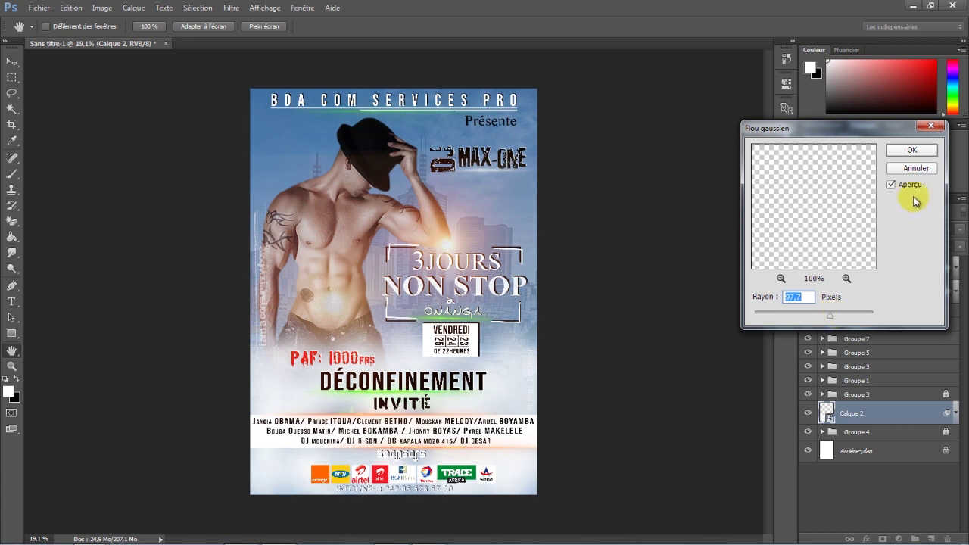
pyautogui.click(914, 152)
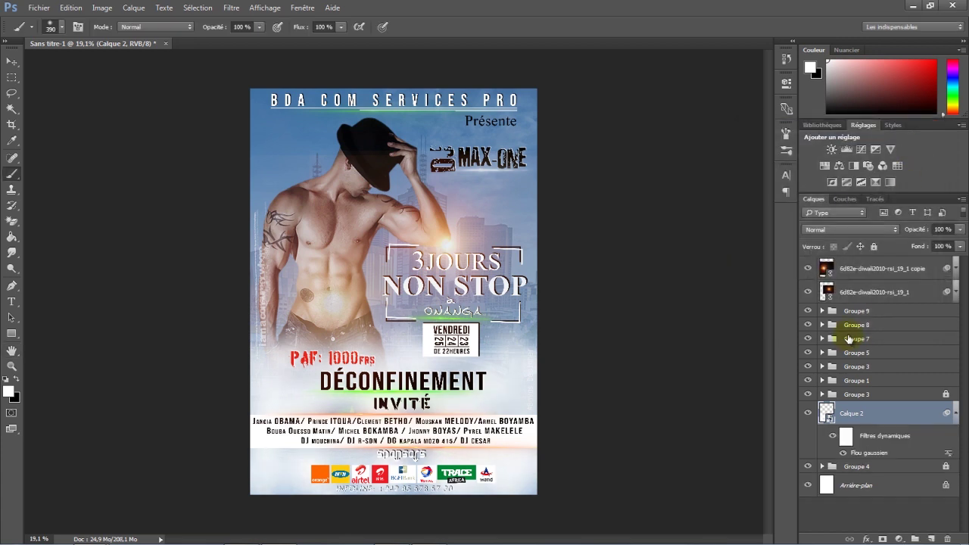
pyautogui.click(956, 414)
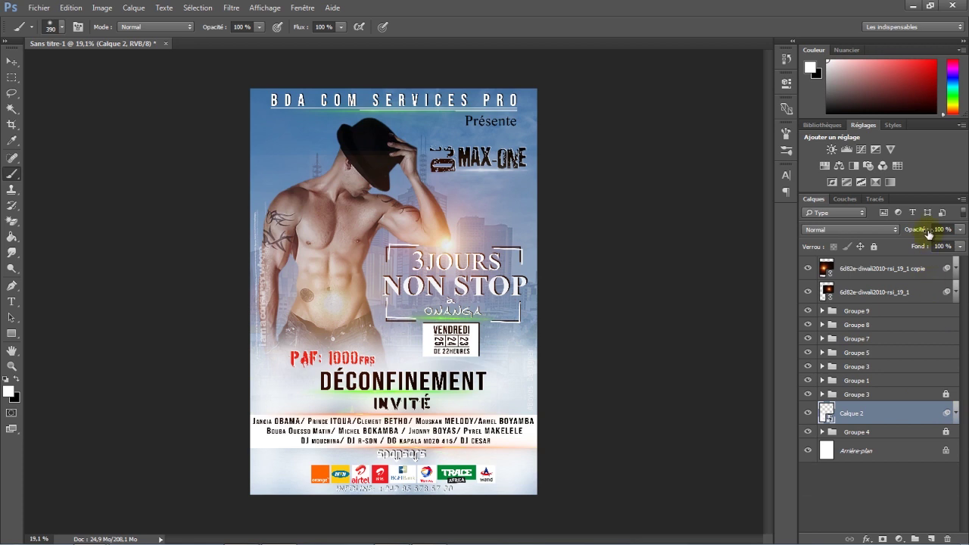
# Fade Calque 2 to about 19% opacity, toggling its visibility to compare the result
pyautogui.moveTo(929, 234); pyautogui.dragTo(878, 251)
pyautogui.click(808, 413)
pyautogui.click(808, 413)
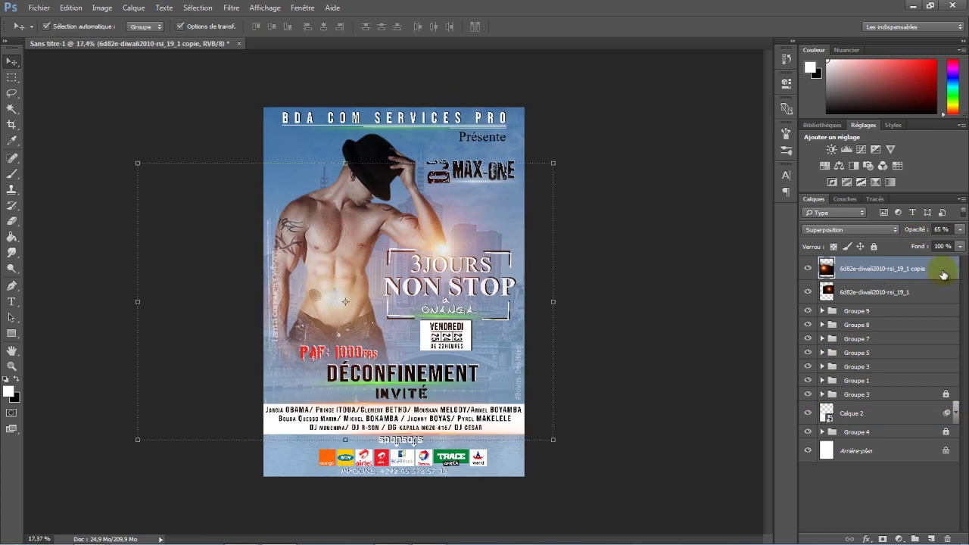
pyautogui.rightClick(942, 276)
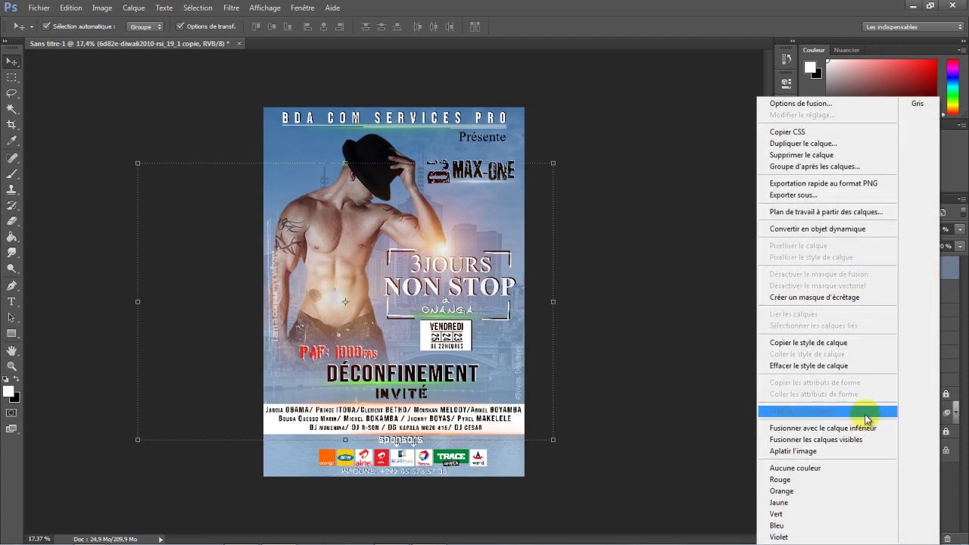
# Merge the poster into one Arrière-plan layer and add a gradient fill layer
pyautogui.click(853, 442)
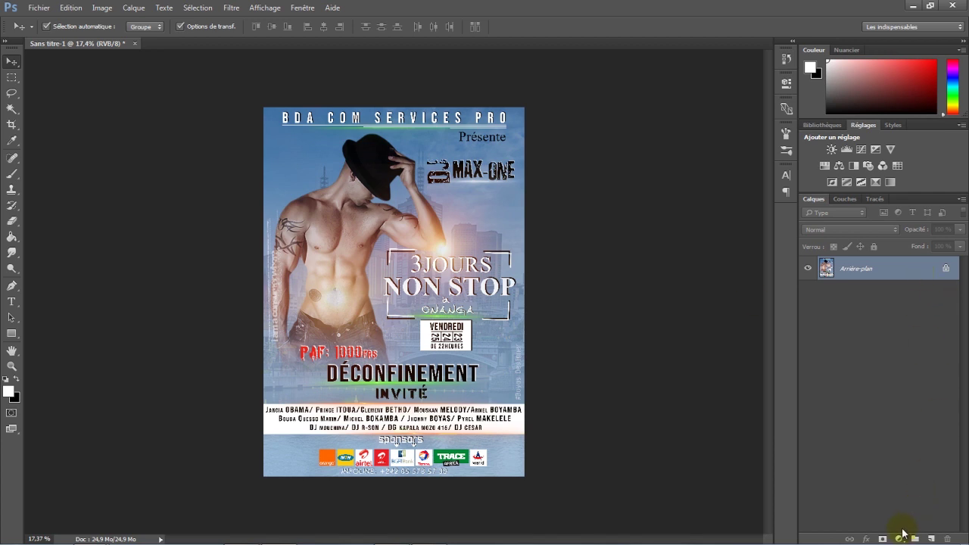
pyautogui.click(901, 537)
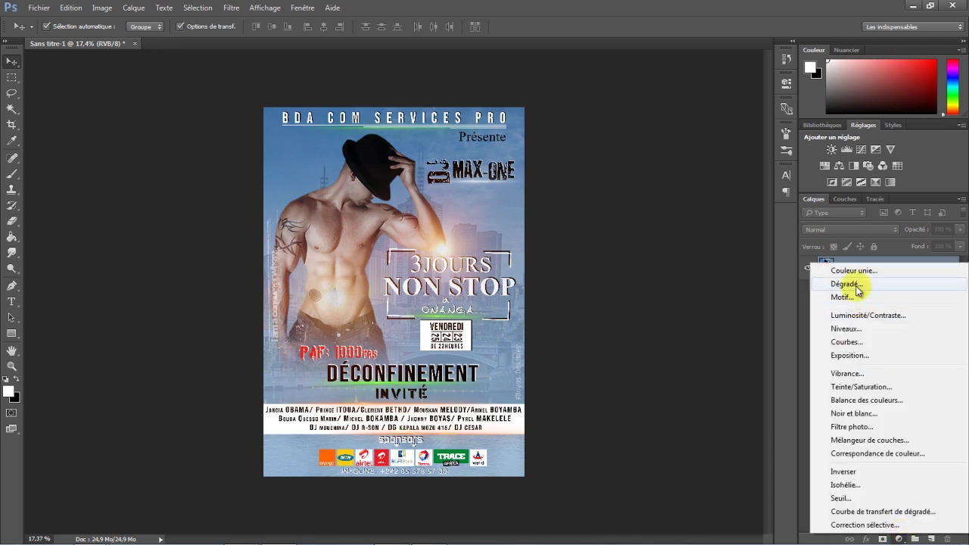
pyautogui.click(844, 284)
# Give Fond en dégradé 1 the Violet, orange preset, shifted down so orange covers more
pyautogui.click(697, 216)
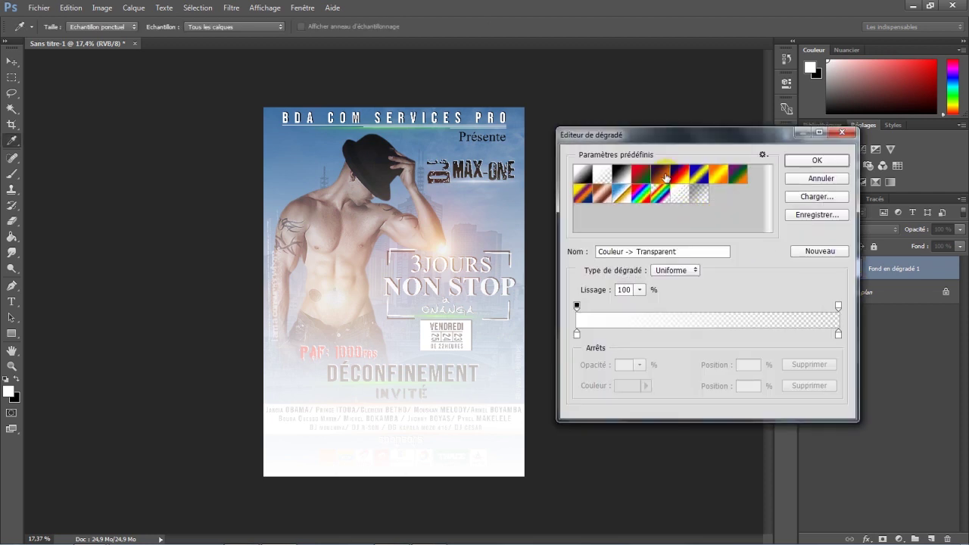
pyautogui.click(666, 176)
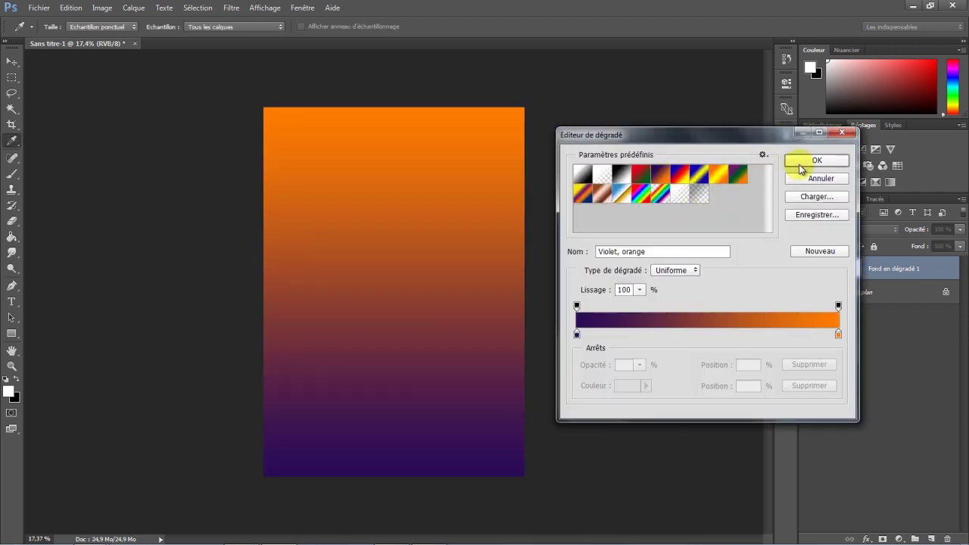
pyautogui.click(801, 167)
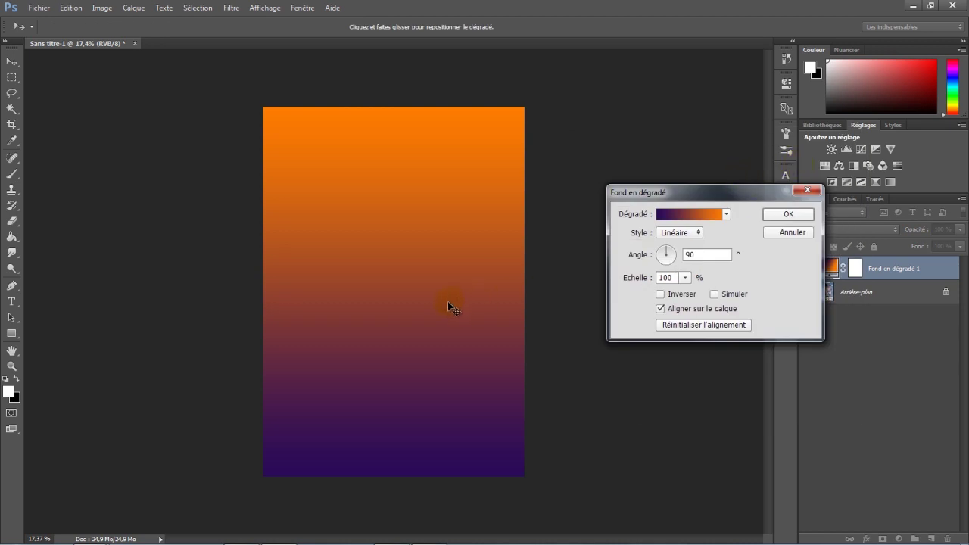
pyautogui.moveTo(447, 301); pyautogui.dragTo(455, 378)
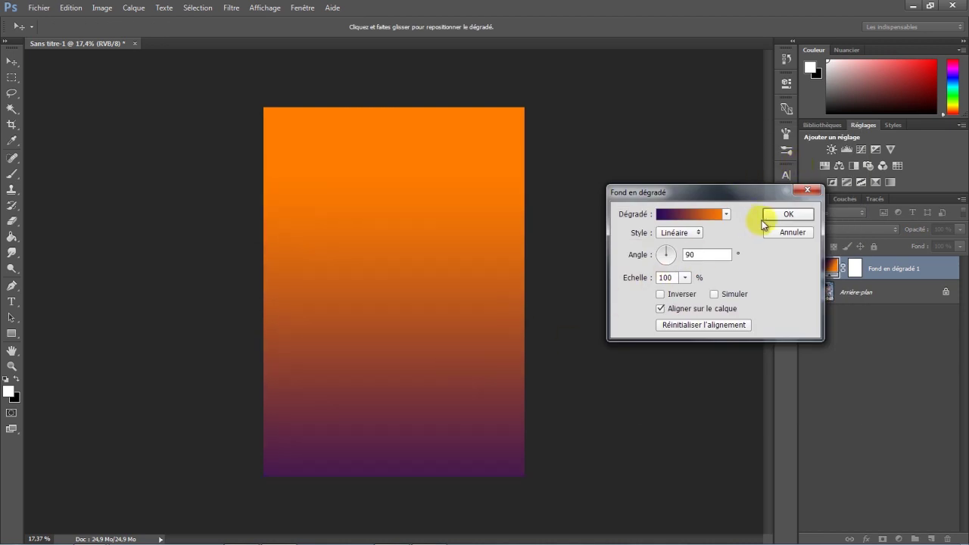
pyautogui.click(770, 216)
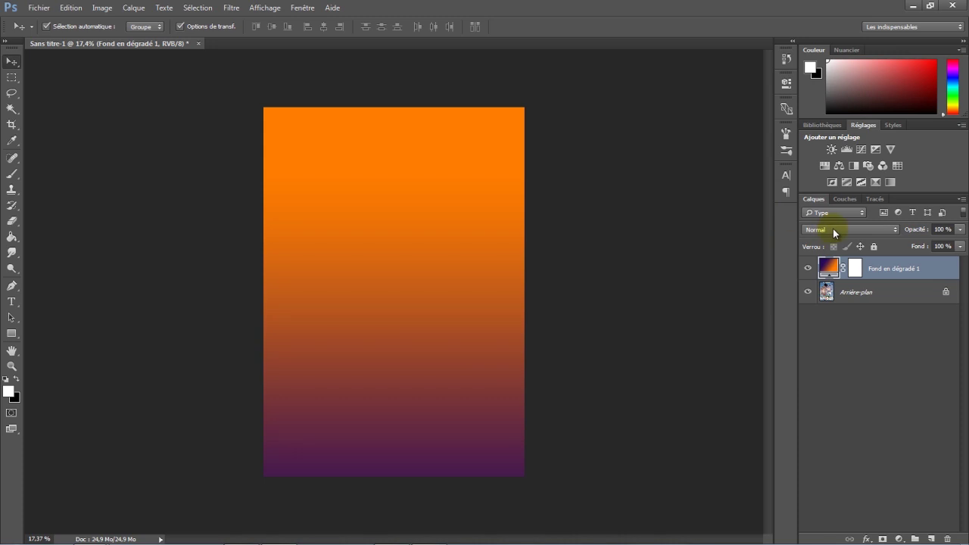
# Blend the gradient overlay in Lumière tamisée at about 27% opacity
pyautogui.click(833, 229)
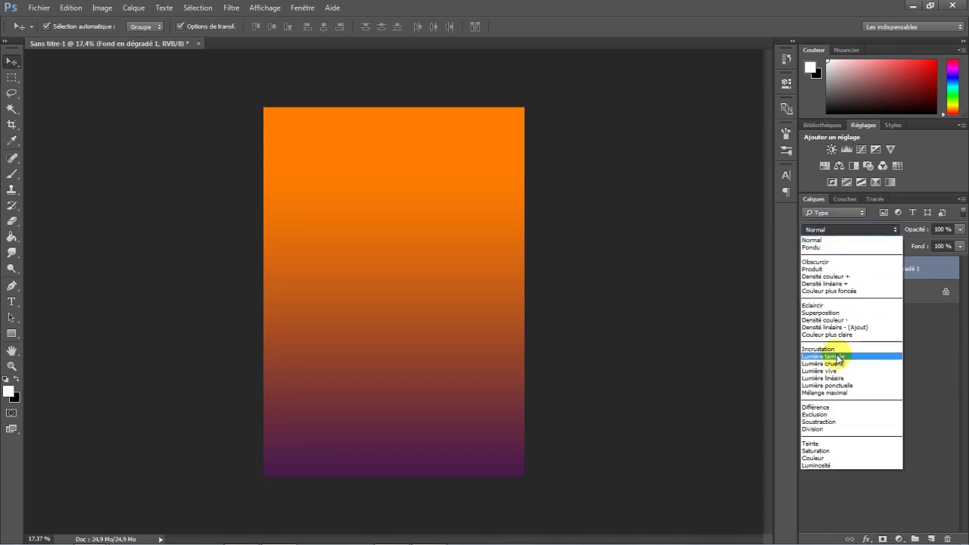
pyautogui.click(840, 357)
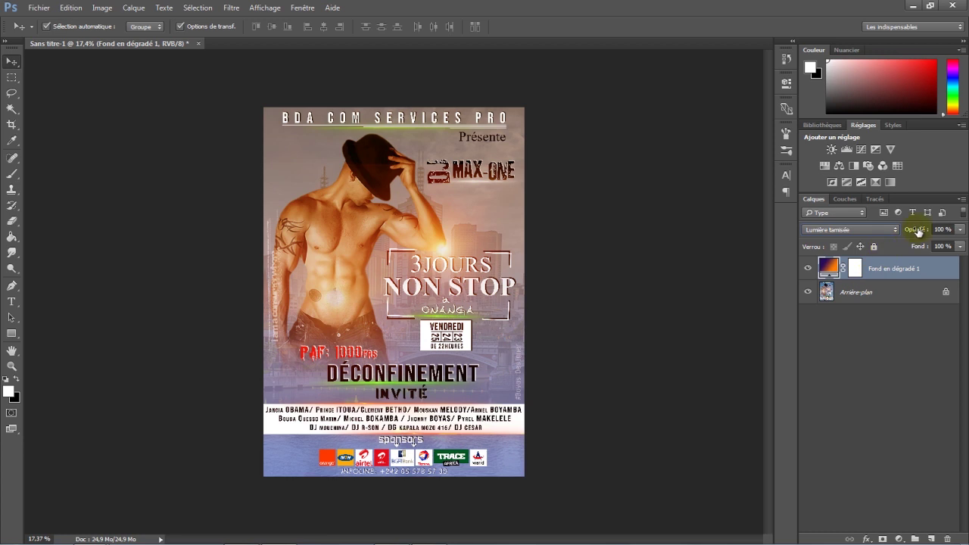
pyautogui.moveTo(906, 237)
pyautogui.mouseDown()
pyautogui.moveTo(868, 242)
pyautogui.moveTo(862, 255)
pyautogui.mouseUp()
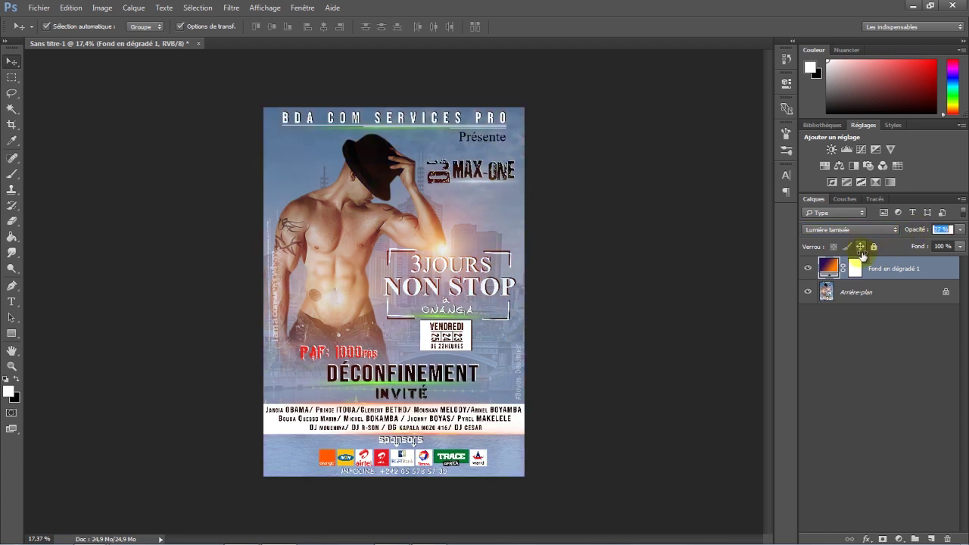
pyautogui.click(807, 270)
pyautogui.click(807, 270)
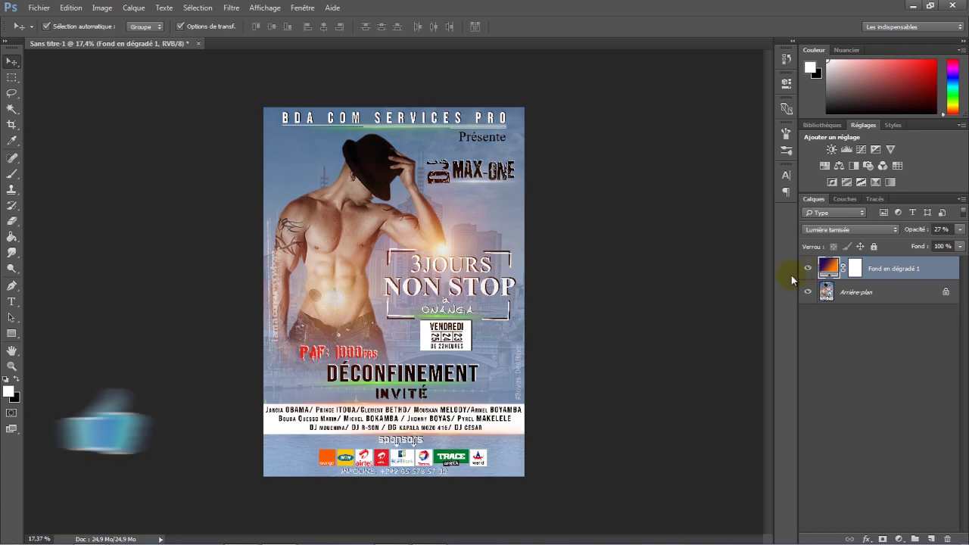
# Merge the visible layers and convert the result into the smart object Calque 0
pyautogui.rightClick(924, 270)
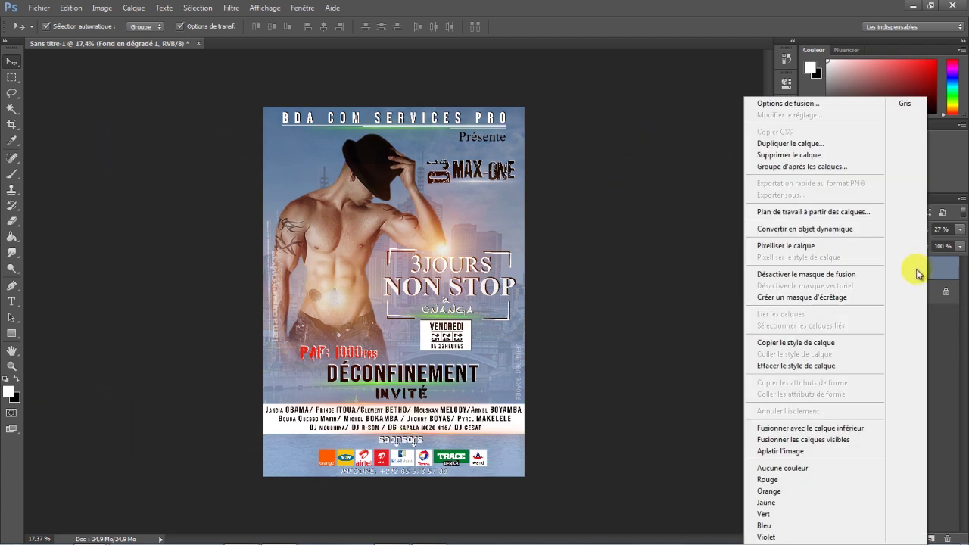
pyautogui.click(813, 440)
pyautogui.rightClick(901, 267)
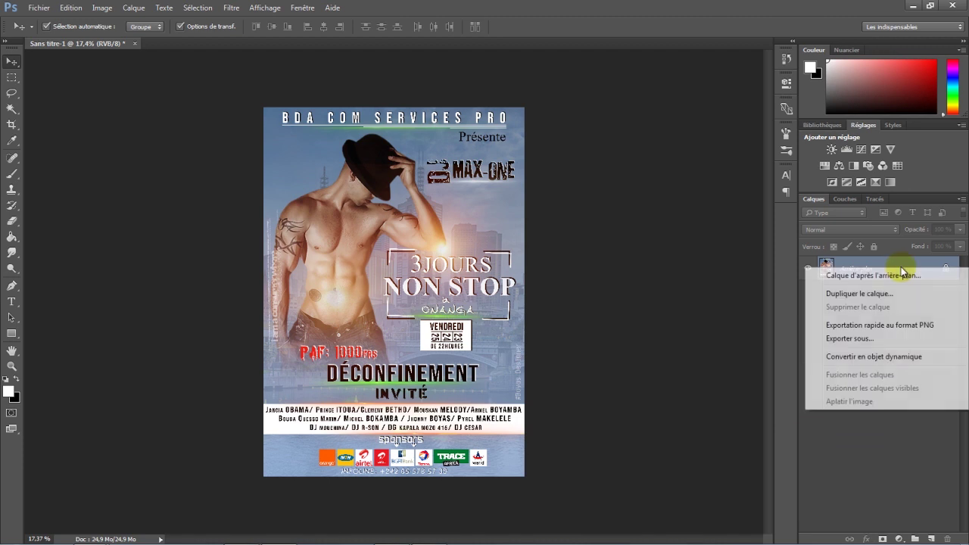
pyautogui.click(874, 356)
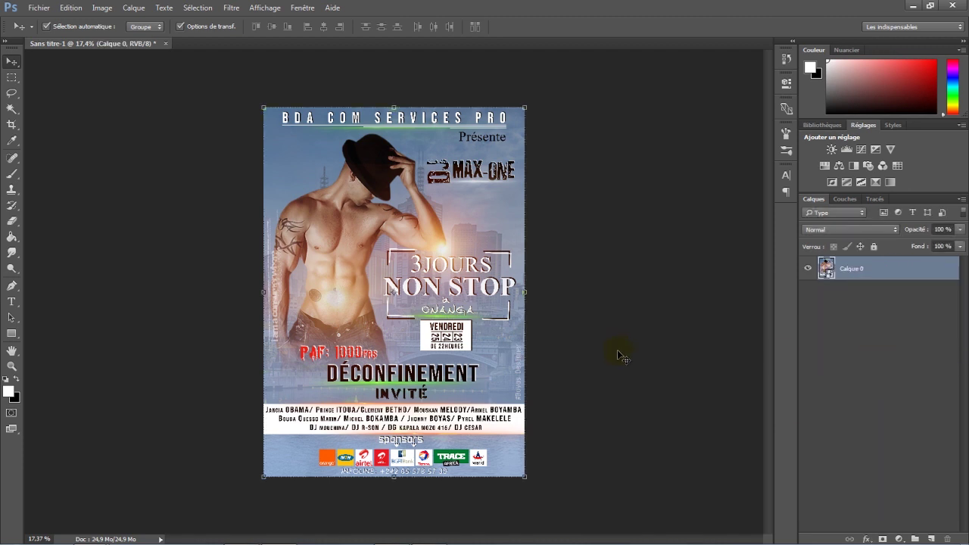
# Apply Camera Raw to Calque 0: temperature -13, tint +6, exposure -0.15, blacks -9, vibrance +8
pyautogui.click(232, 9)
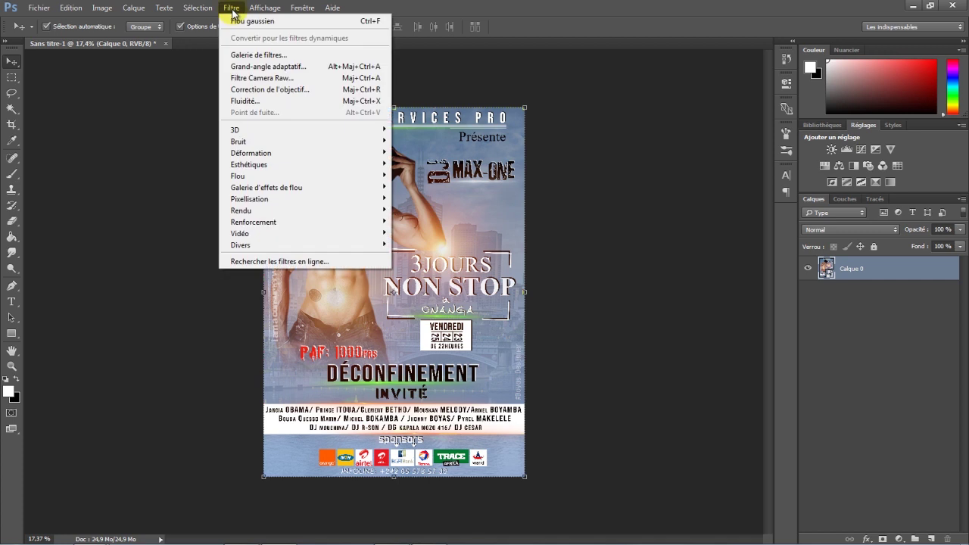
pyautogui.click(249, 79)
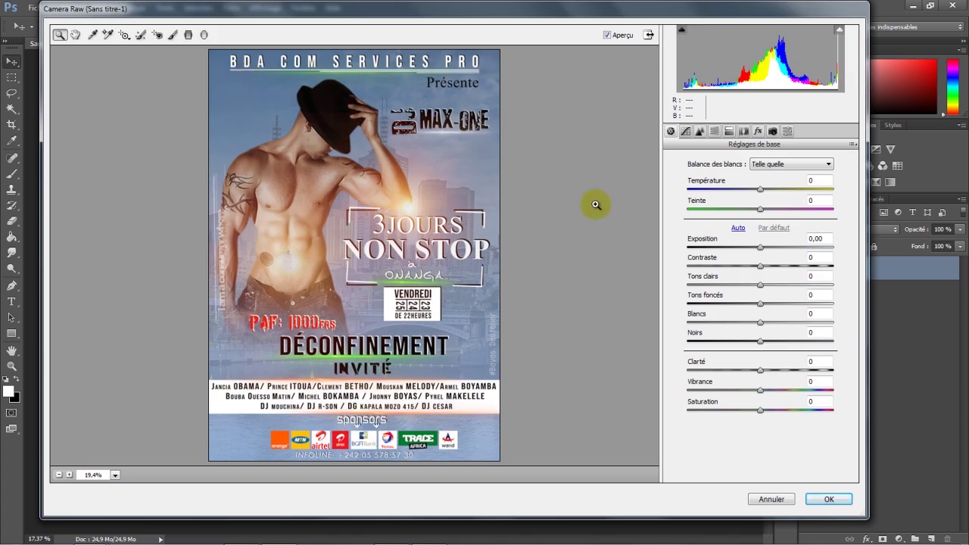
pyautogui.moveTo(761, 189)
pyautogui.mouseDown()
pyautogui.moveTo(735, 217)
pyautogui.moveTo(767, 217)
pyautogui.moveTo(748, 304)
pyautogui.moveTo(801, 340)
pyautogui.moveTo(714, 351)
pyautogui.moveTo(755, 351)
pyautogui.mouseUp()
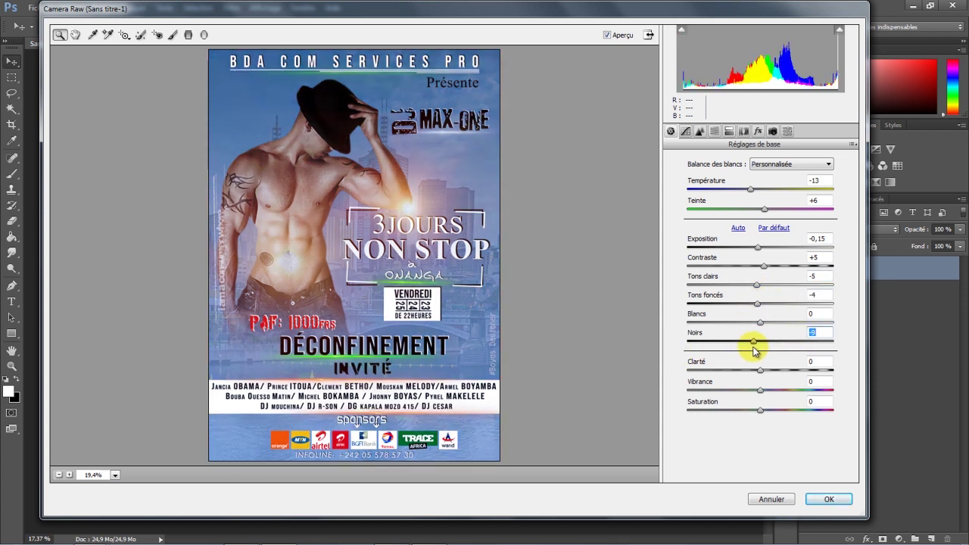
pyautogui.moveTo(760, 390); pyautogui.dragTo(767, 392)
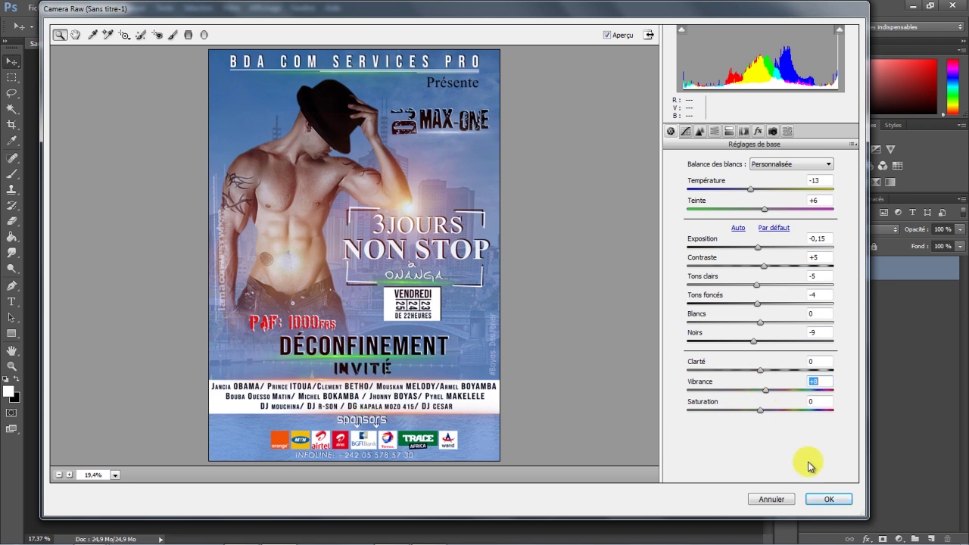
pyautogui.click(820, 498)
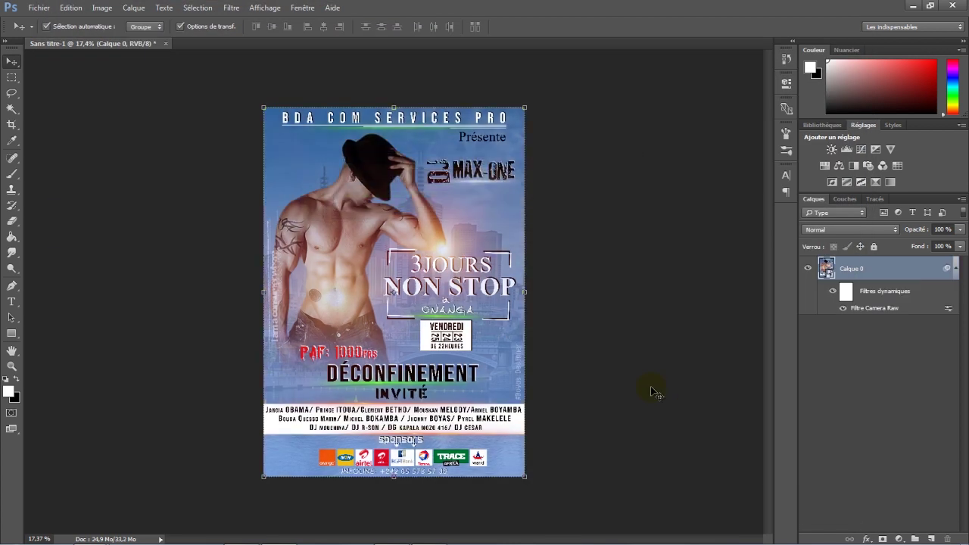
# Deselect the layer and zoom the canvas to view the whole poster
pyautogui.click(656, 392)
pyautogui.scroll(1, 604, 389)
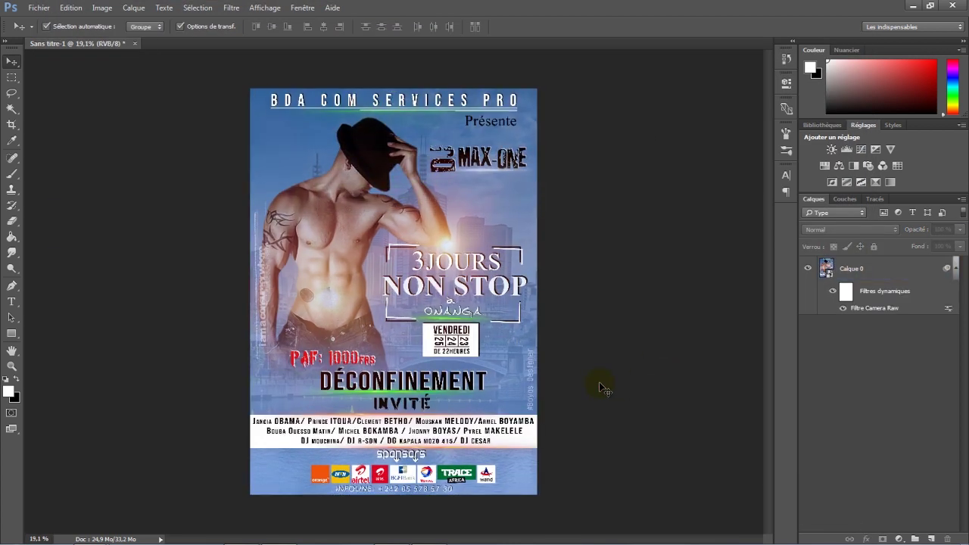
pyautogui.scroll(-1, 604, 389)
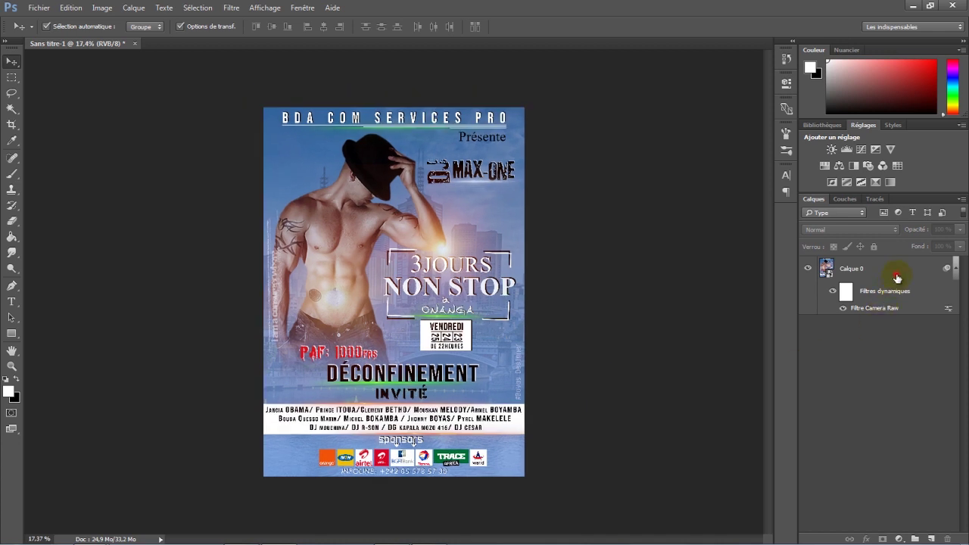
# Open Camera Raw on Calque 0 and draw a tall radial filter around the figure
pyautogui.click(898, 277)
pyautogui.click(233, 8)
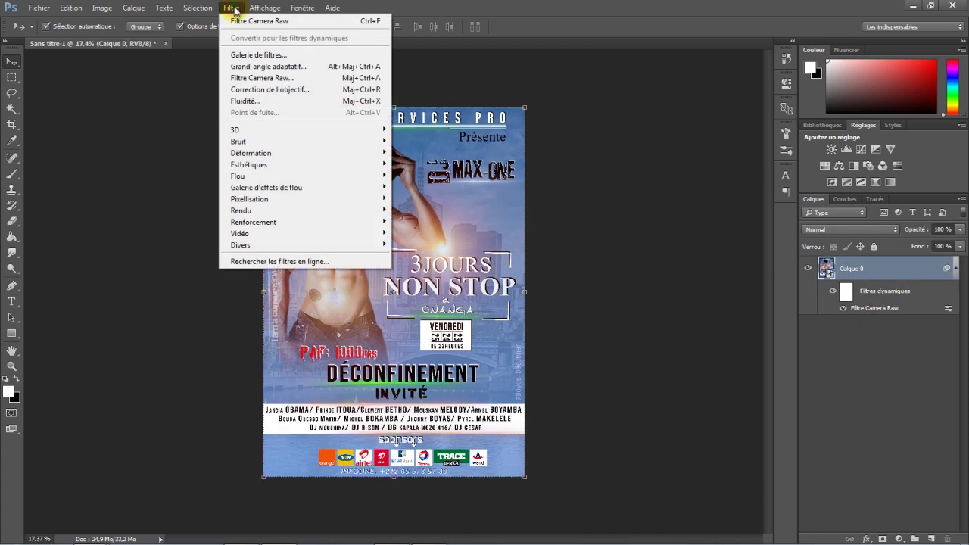
pyautogui.click(258, 75)
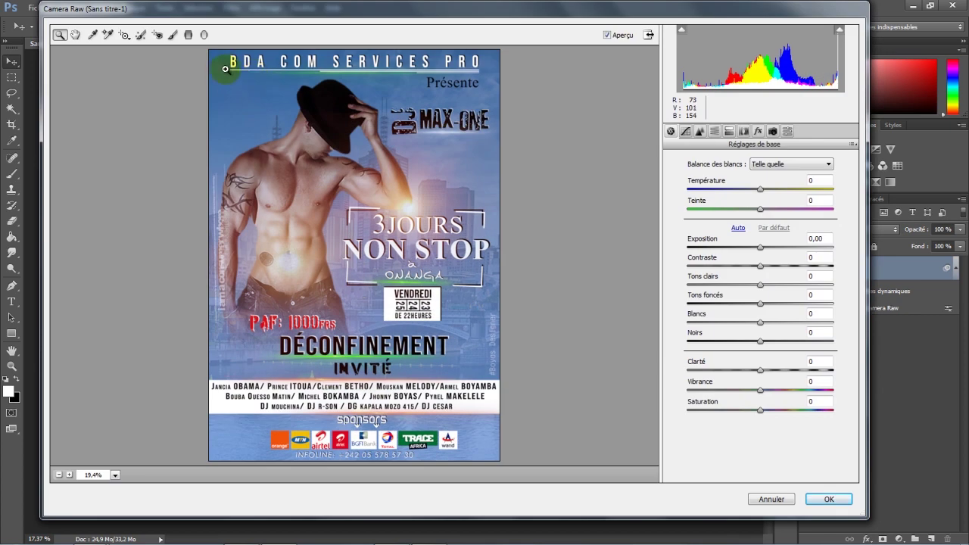
pyautogui.click(203, 35)
pyautogui.moveTo(312, 141); pyautogui.dragTo(367, 225)
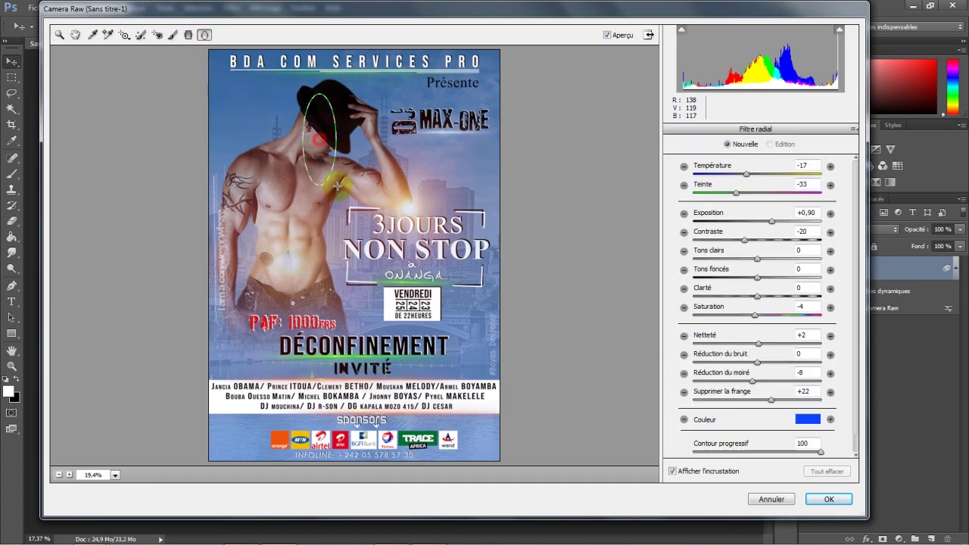
pyautogui.moveTo(350, 168); pyautogui.dragTo(373, 283)
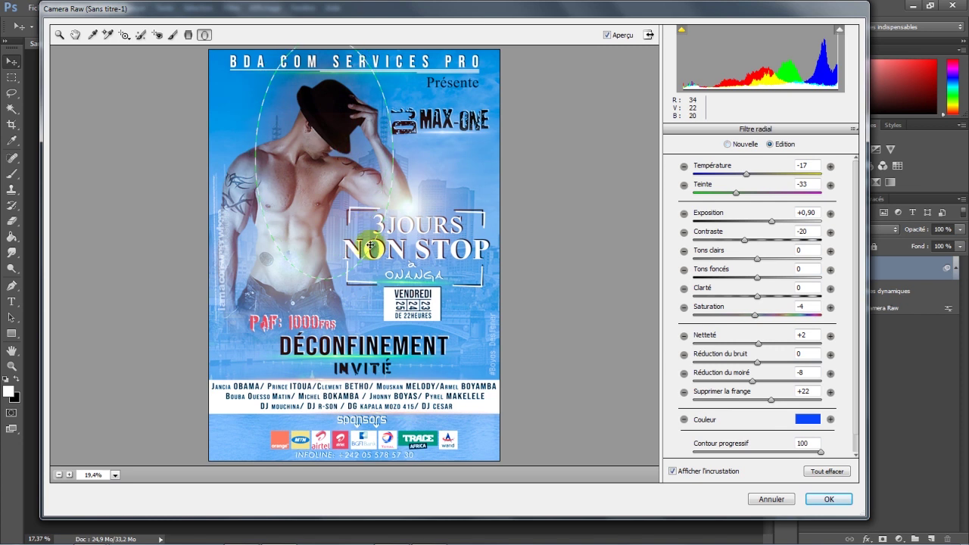
pyautogui.moveTo(344, 146); pyautogui.dragTo(345, 73)
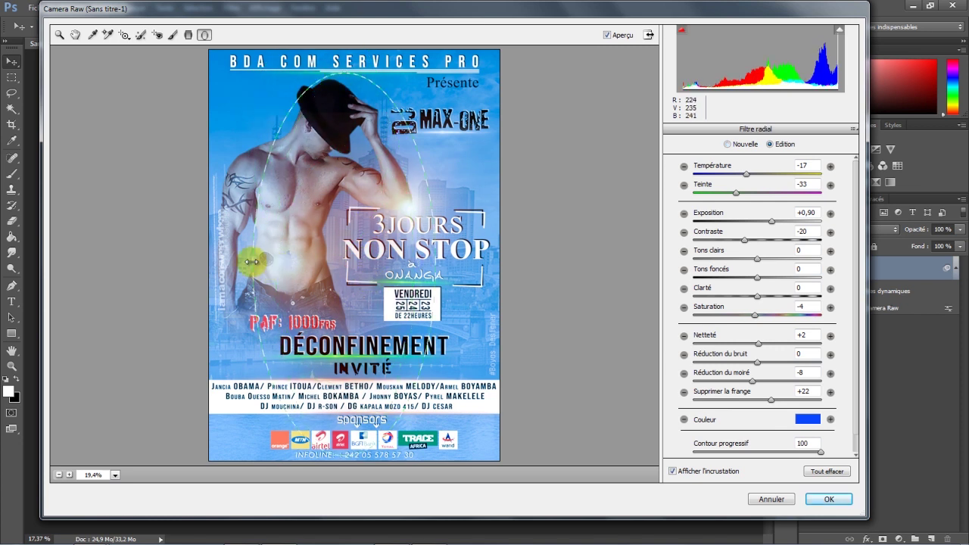
# Set the radial filter colour to white, exposure -0,20 and saturation -10, then apply
pyautogui.click(805, 420)
pyautogui.moveTo(490, 217); pyautogui.dragTo(492, 235)
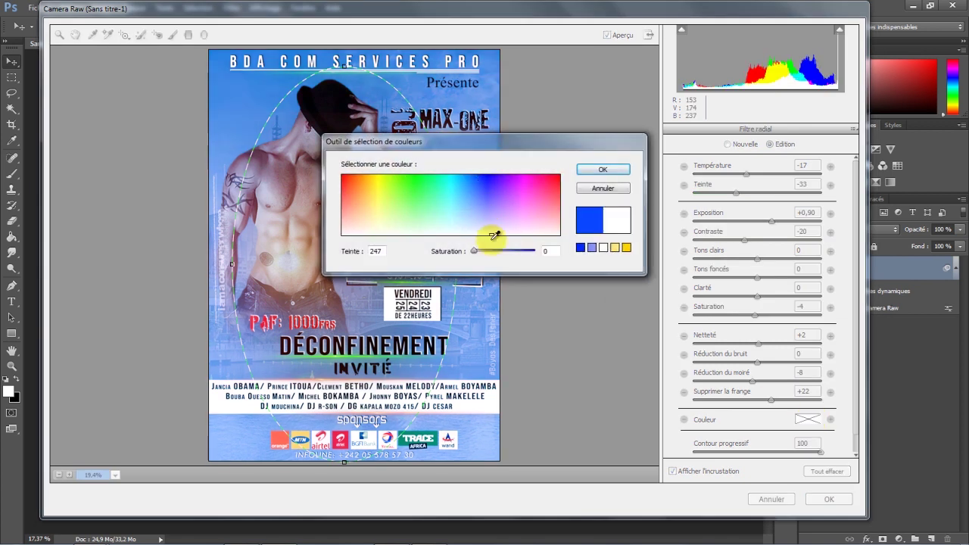
pyautogui.click(602, 170)
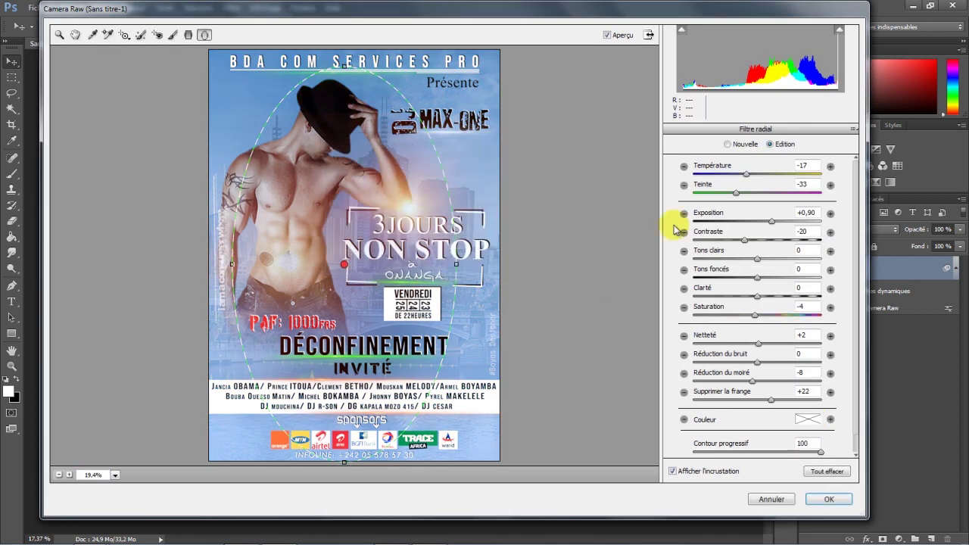
pyautogui.moveTo(772, 226); pyautogui.dragTo(747, 229)
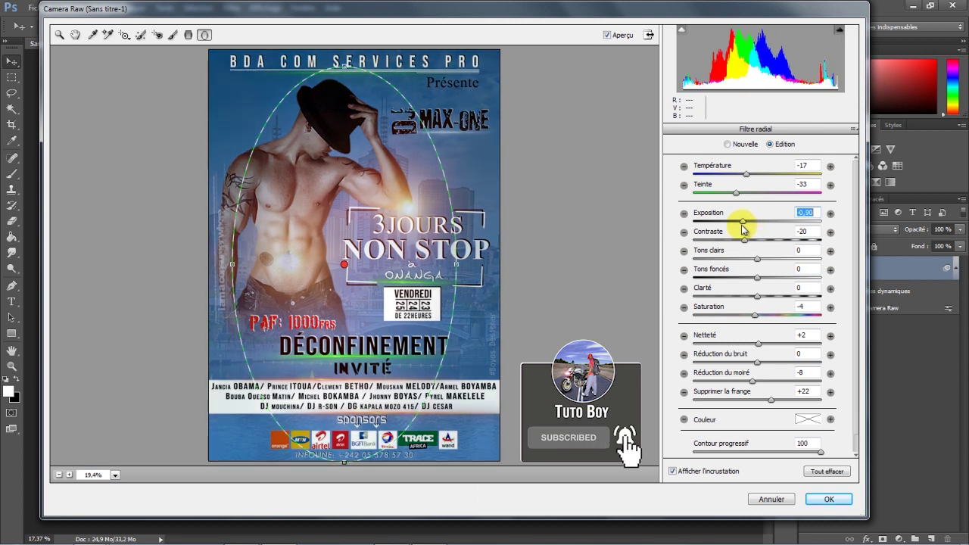
pyautogui.moveTo(743, 225); pyautogui.dragTo(756, 224)
pyautogui.moveTo(755, 315); pyautogui.dragTo(751, 317)
pyautogui.moveTo(750, 220); pyautogui.dragTo(754, 221)
pyautogui.click(829, 499)
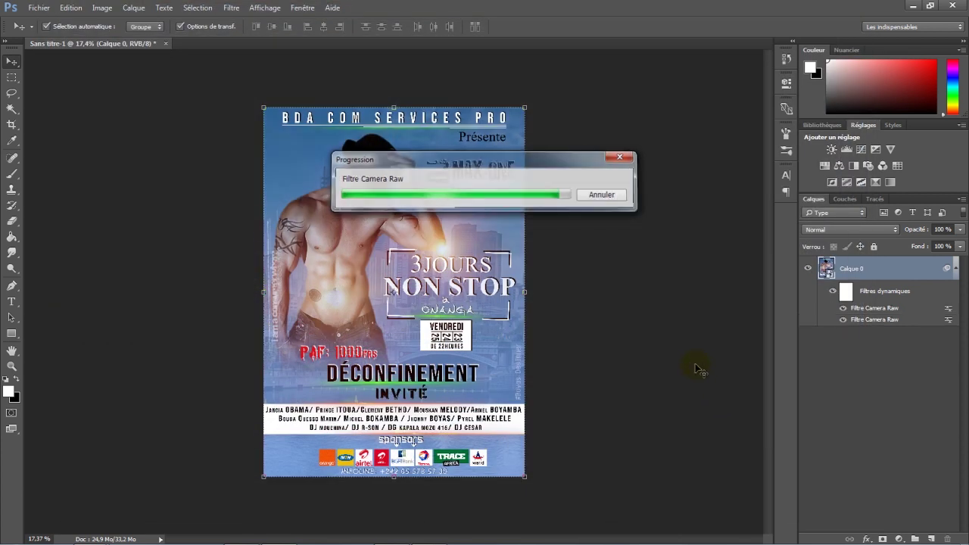
# Save the poster to the Desktop as a JPEG file named Merci
pyautogui.click(679, 365)
pyautogui.click(39, 8)
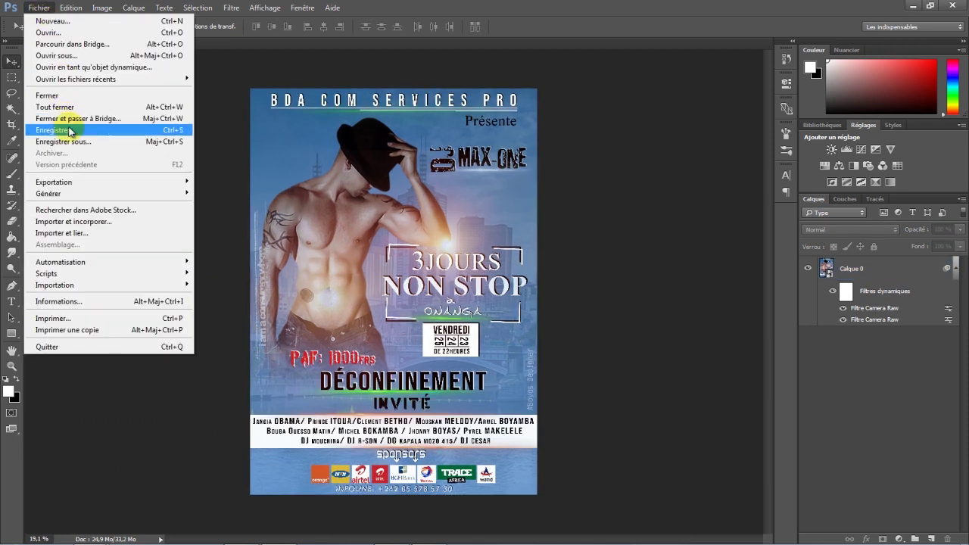
pyautogui.click(70, 143)
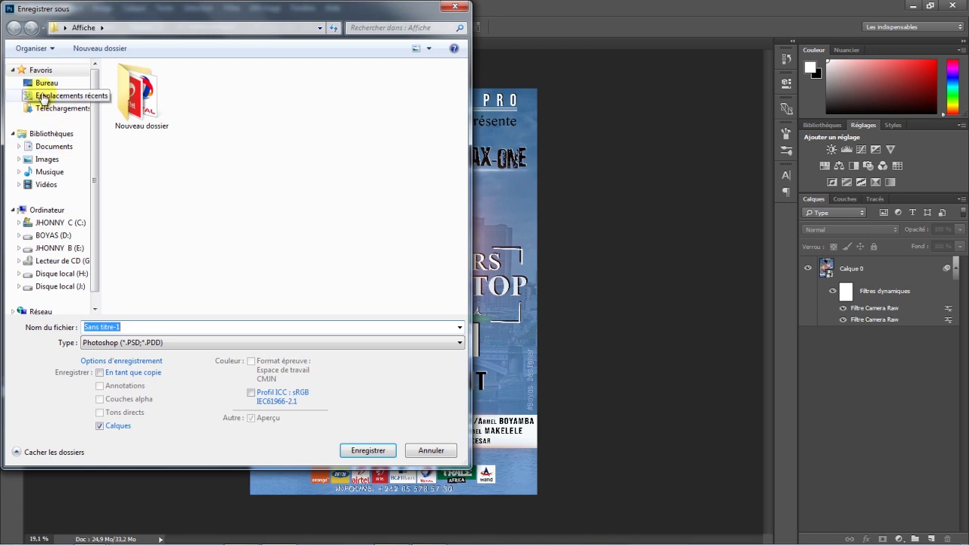
pyautogui.click(43, 82)
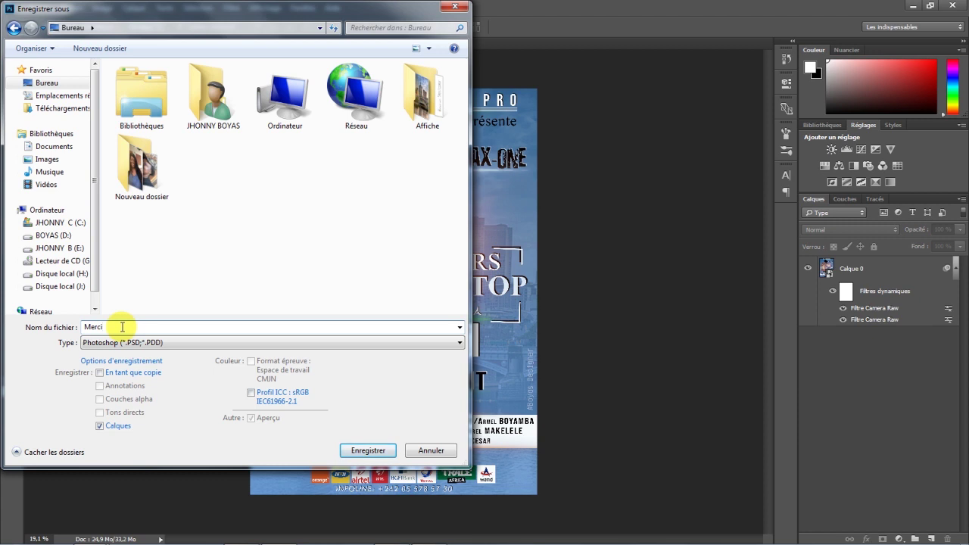
pyautogui.click(155, 347)
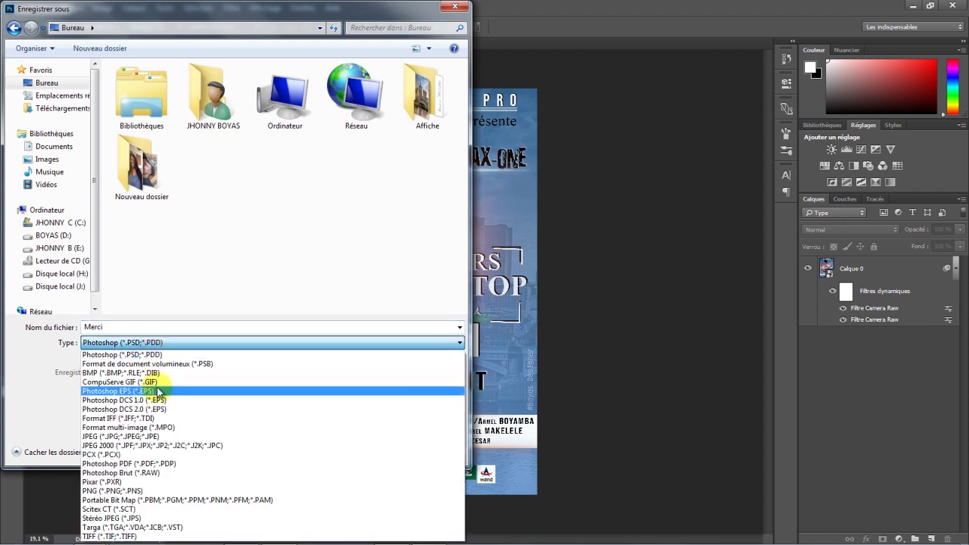
pyautogui.click(153, 440)
pyautogui.moveTo(47, 83)
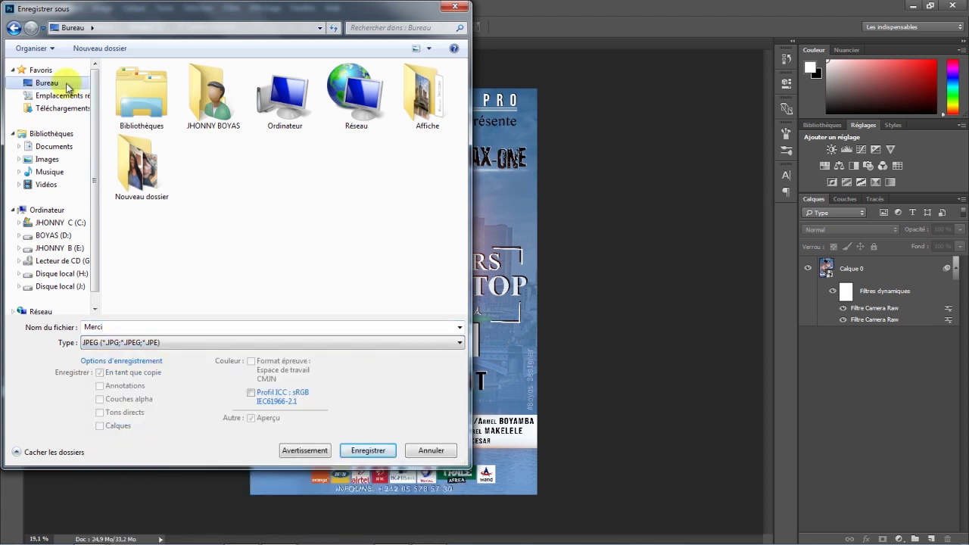
pyautogui.click(362, 450)
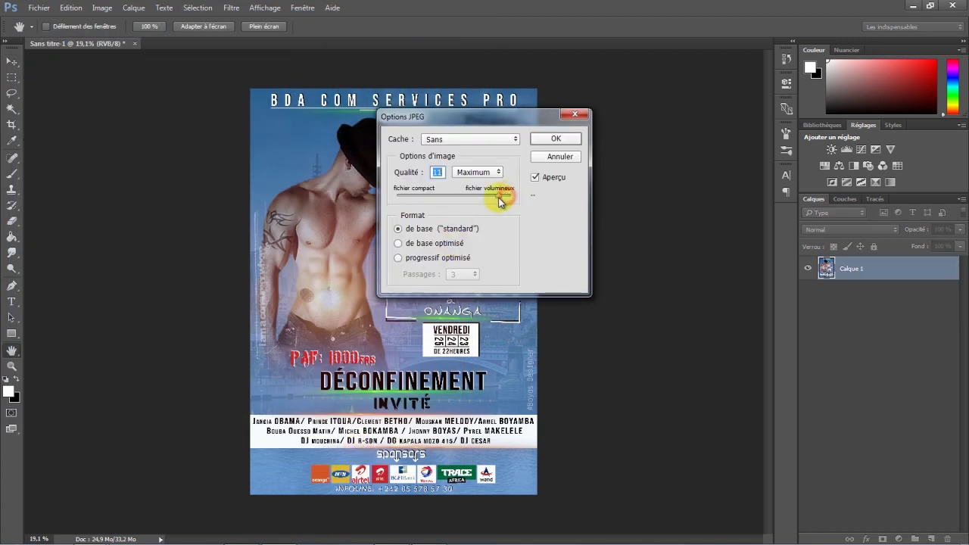
# Set the JPEG quality to maximum 12 with baseline standard format
pyautogui.moveTo(499, 201); pyautogui.dragTo(509, 198)
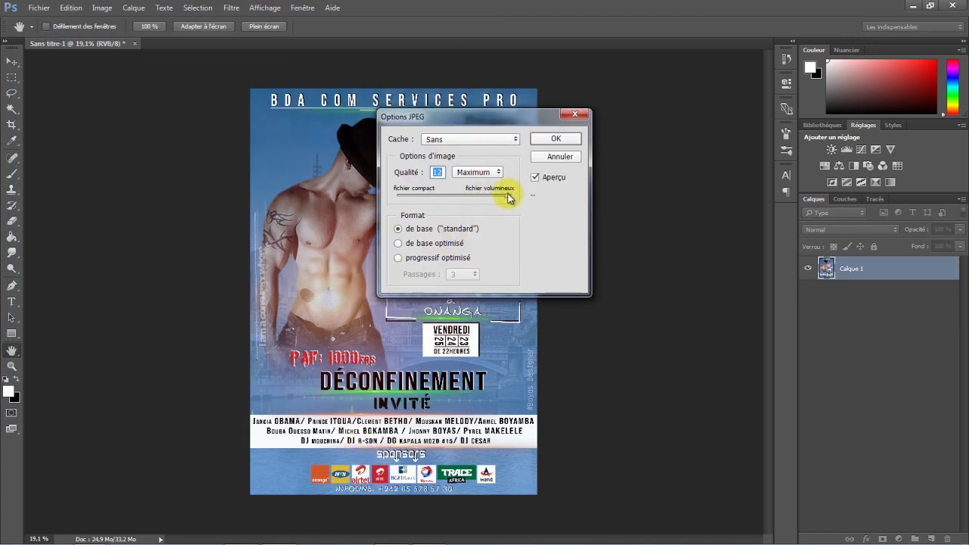
pyautogui.doubleClick(435, 172)
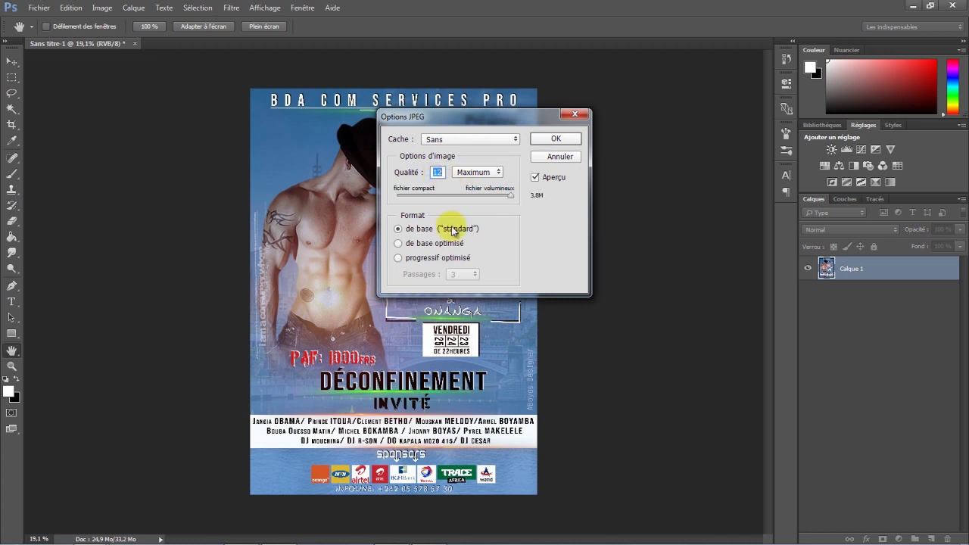
pyautogui.click(539, 139)
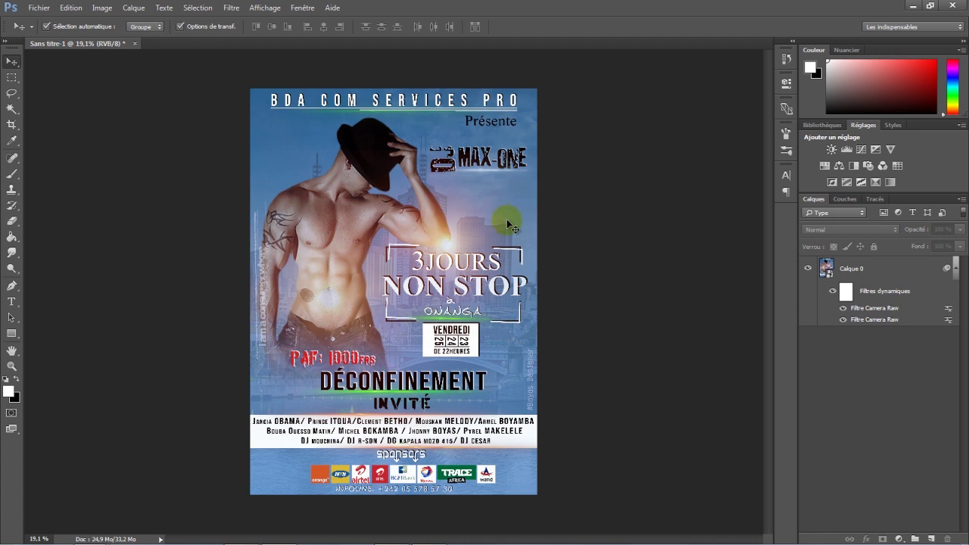
# Minimize Photoshop and open the Merci JPEG from the desktop in Windows Photo Viewer
pyautogui.click(909, 6)
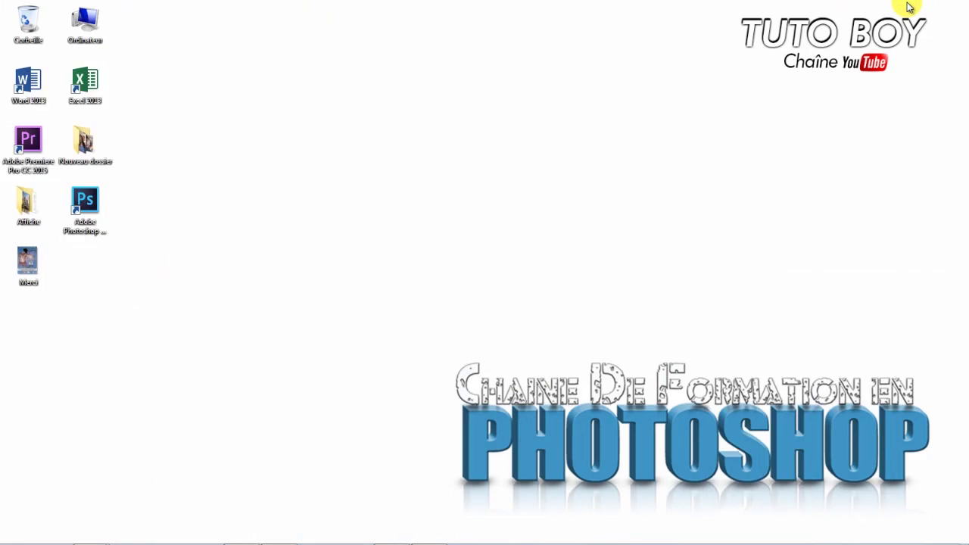
pyautogui.moveTo(28, 263); pyautogui.dragTo(483, 204)
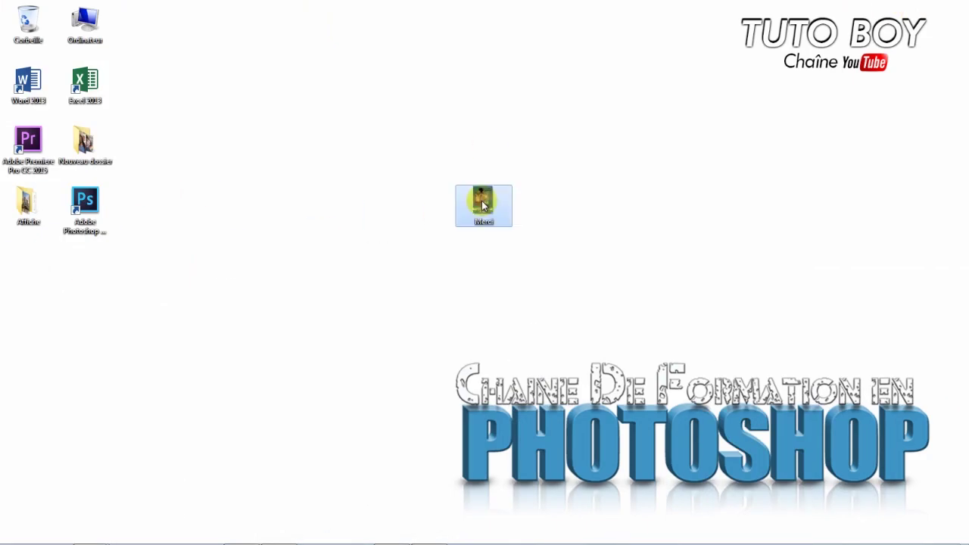
pyautogui.doubleClick(485, 204)
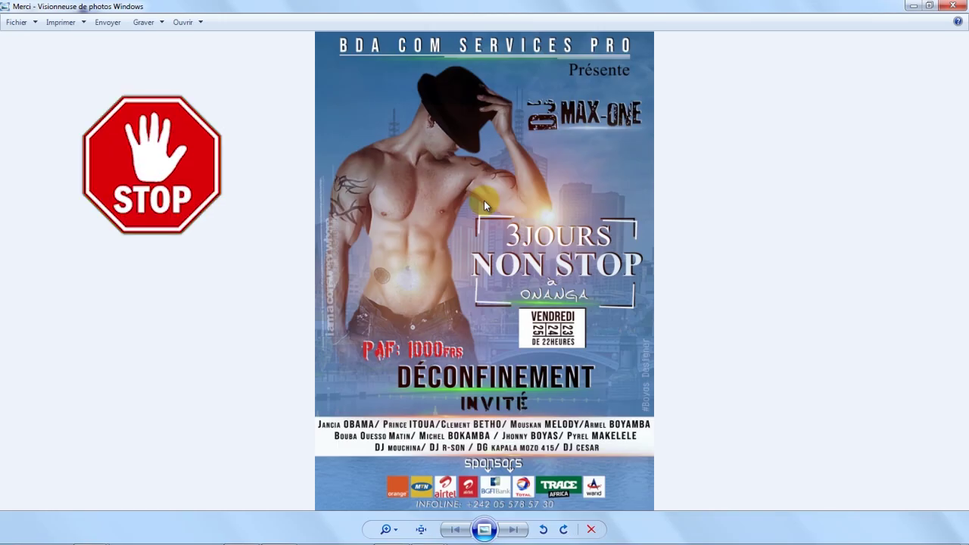